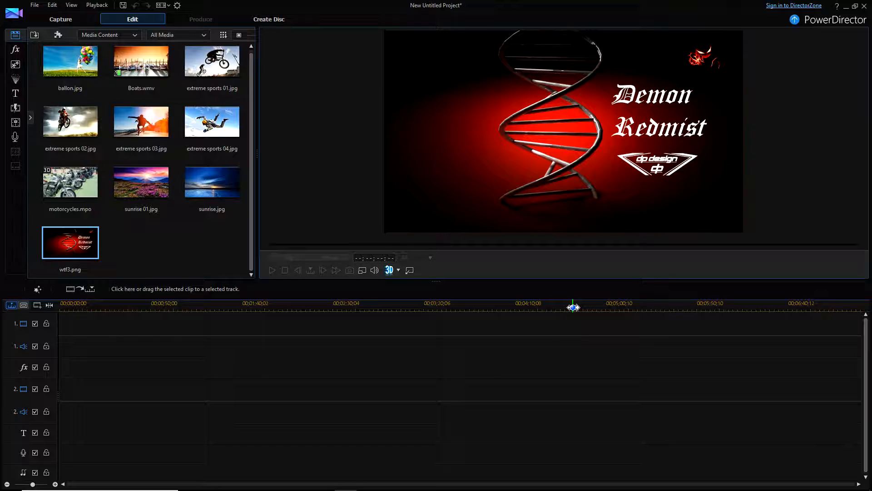
- Import "TEST 6 png" from the "a VIDEO BORDER" folder in the Desktop's DGT folder and place it at the start of video track 2
click(34, 35)
click(68, 48)
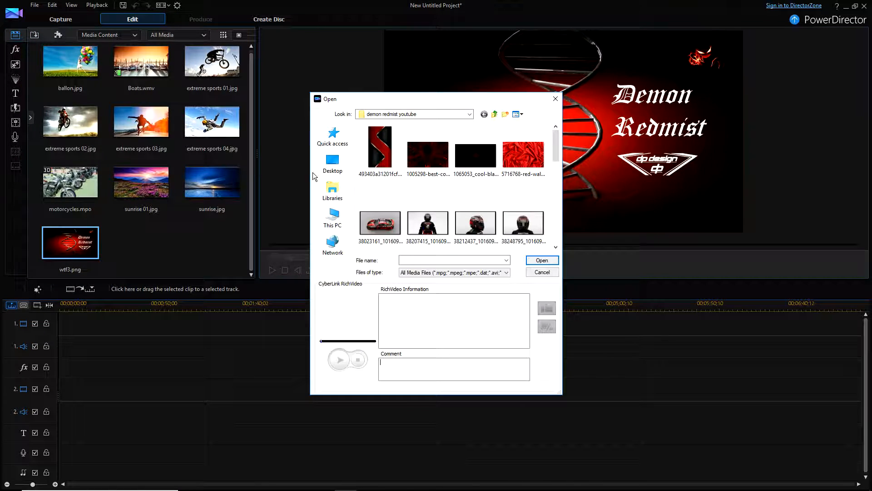
click(335, 169)
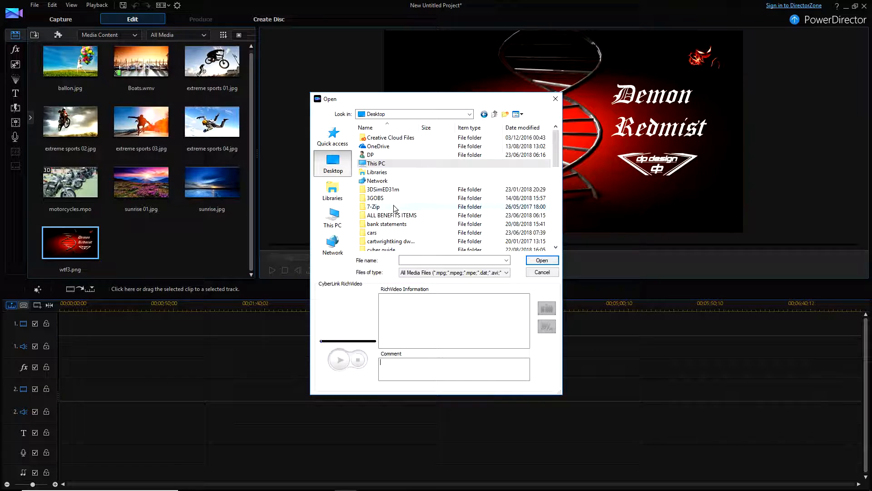
scroll(395, 217, down, 3)
double_click(392, 172)
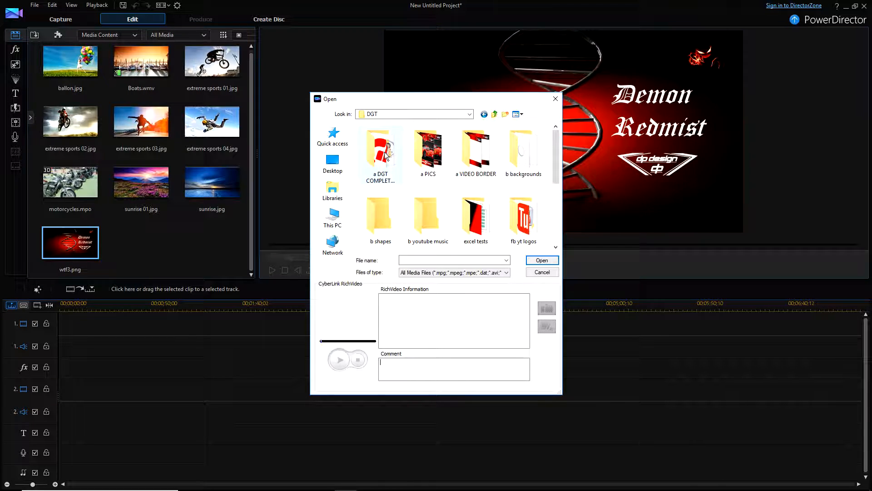
double_click(474, 157)
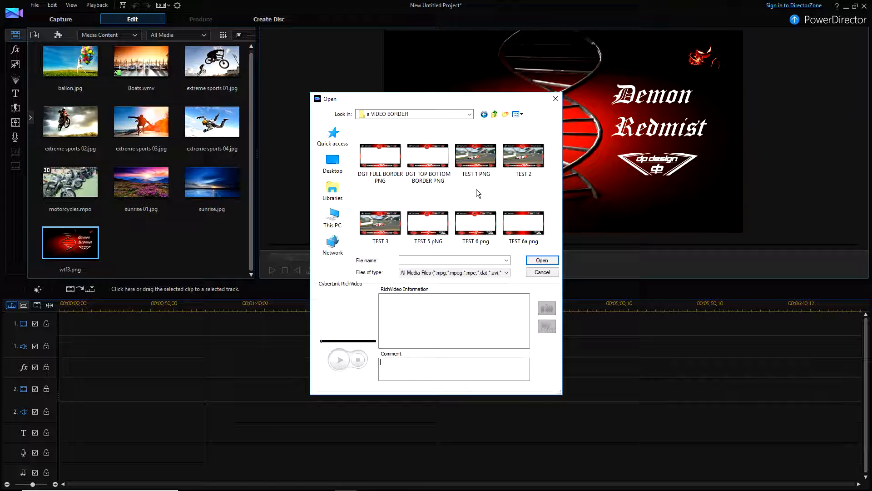
click(487, 224)
click(540, 260)
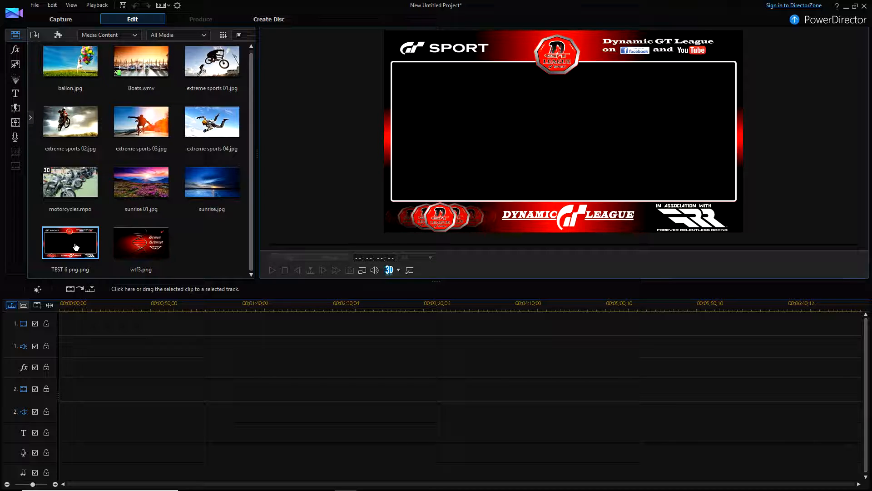
drag(76, 246, 65, 391)
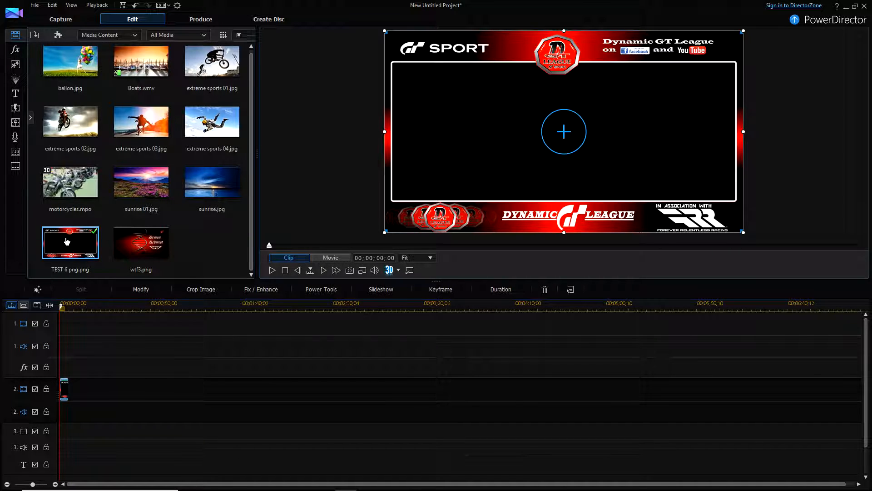
- Import "1DGT SCRATCH 1920 PNG" from the "a DGT COMPLETED LOGOS" folder into the media library
click(35, 35)
click(52, 47)
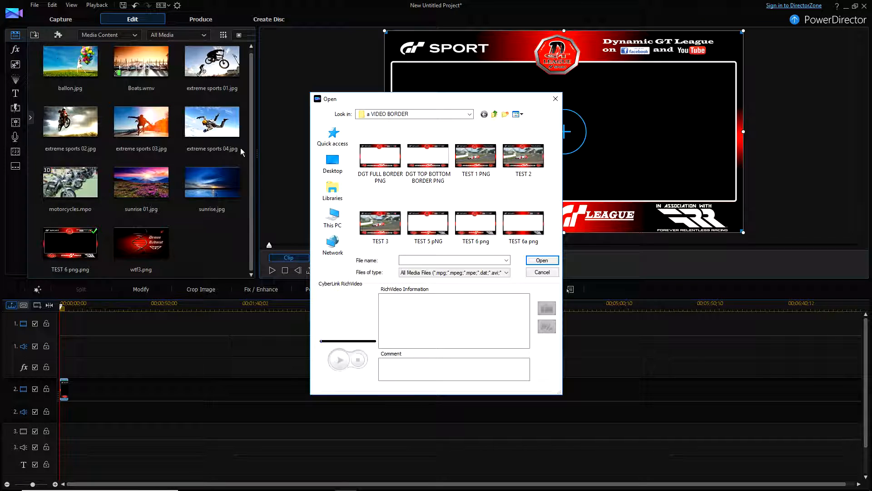
click(495, 115)
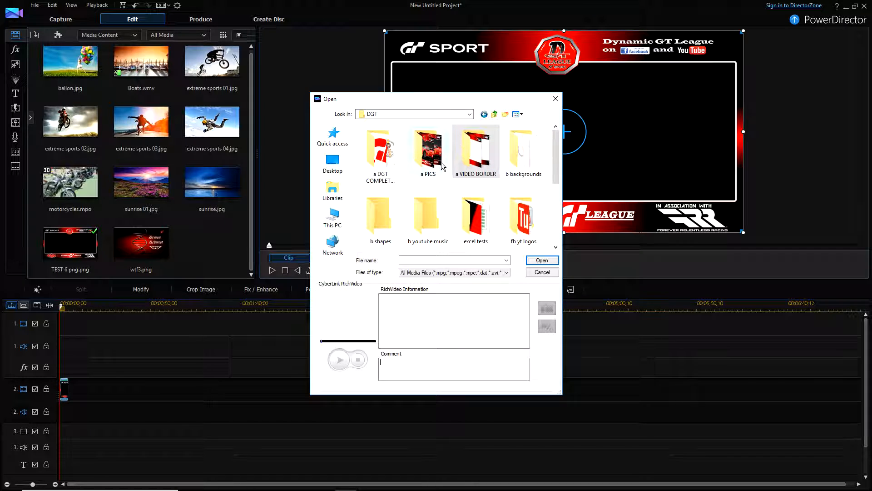
double_click(377, 152)
scroll(520, 164, down, 2)
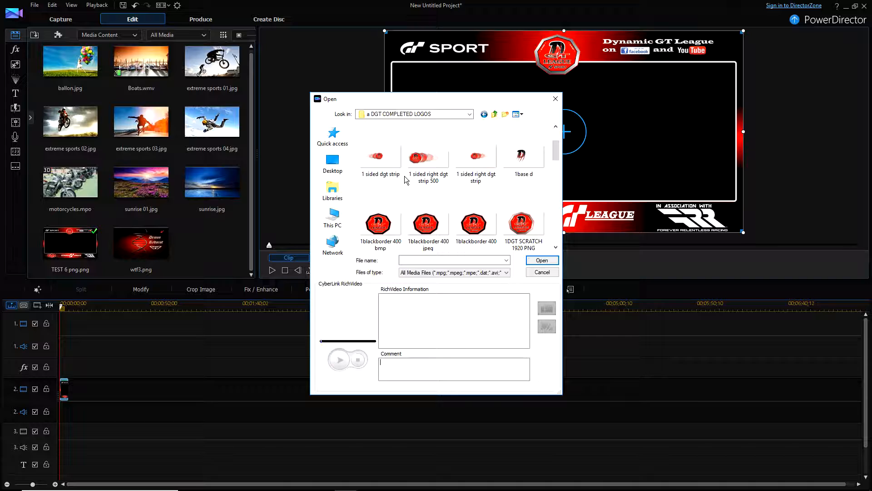
click(520, 164)
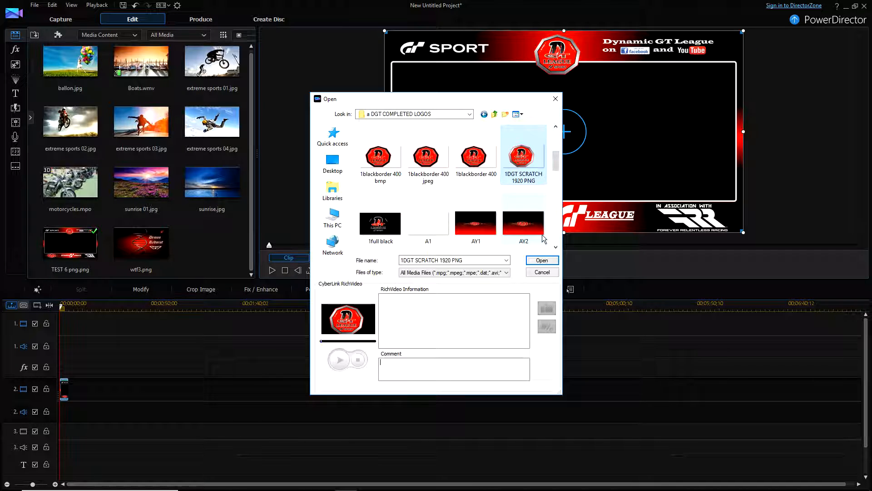
click(541, 261)
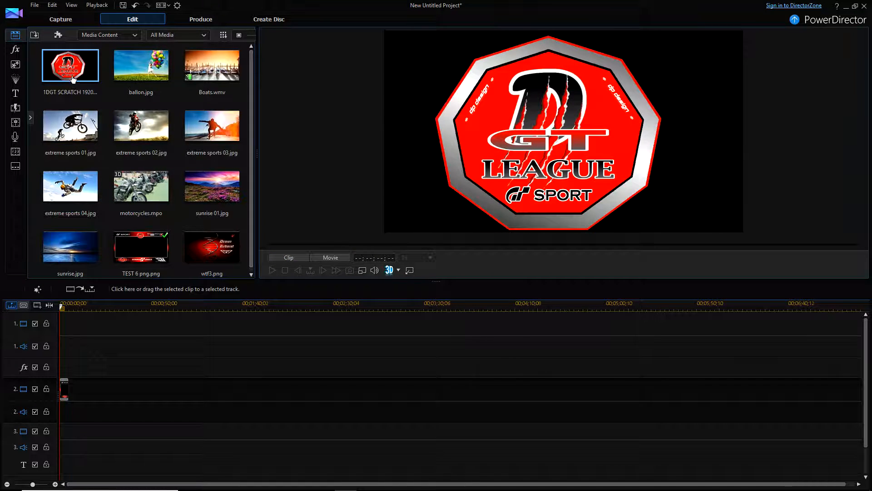
- Import the plain white background image from the Desktop's "cars" folder into the media library
click(34, 35)
click(57, 45)
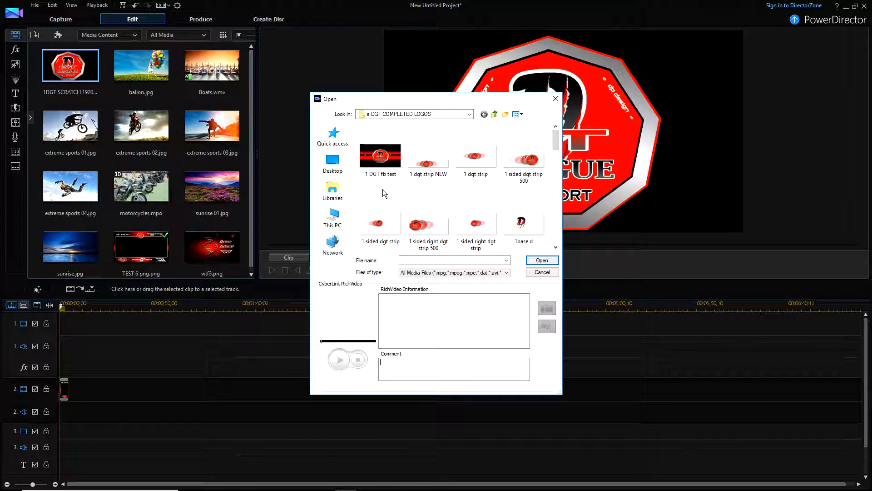
scroll(383, 189, down, 3)
scroll(383, 189, up, 3)
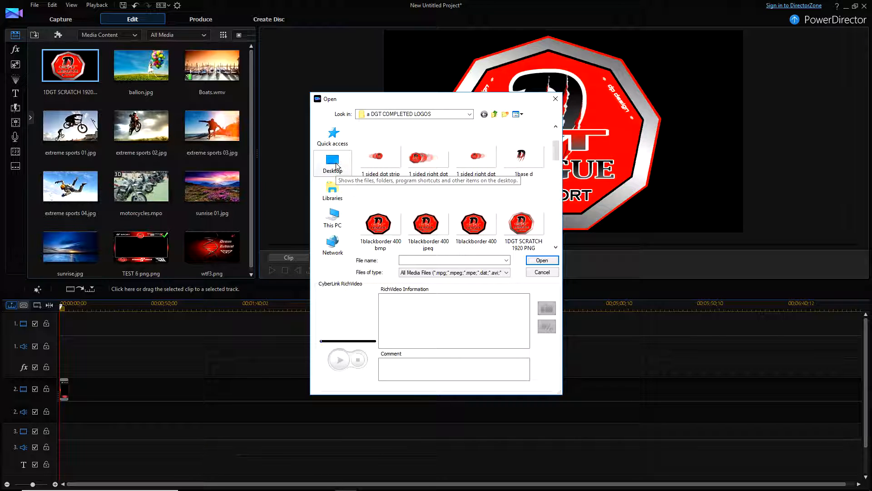
click(337, 166)
scroll(392, 199, down, 2)
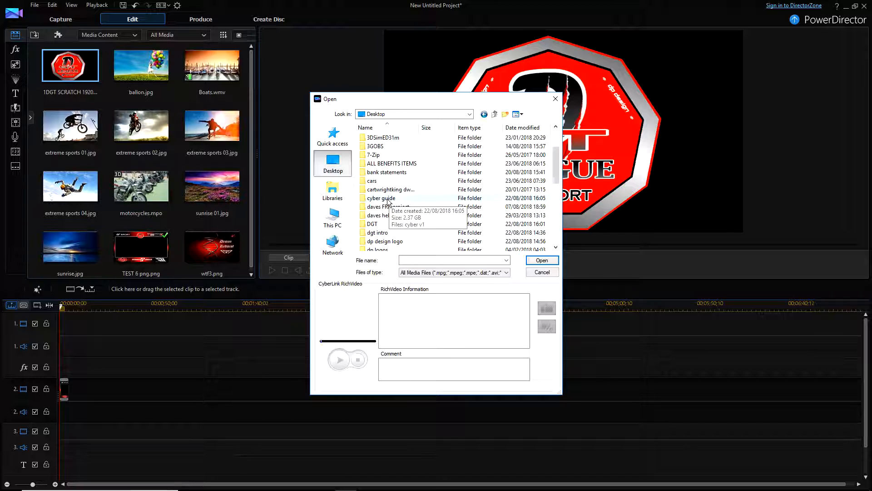
double_click(382, 182)
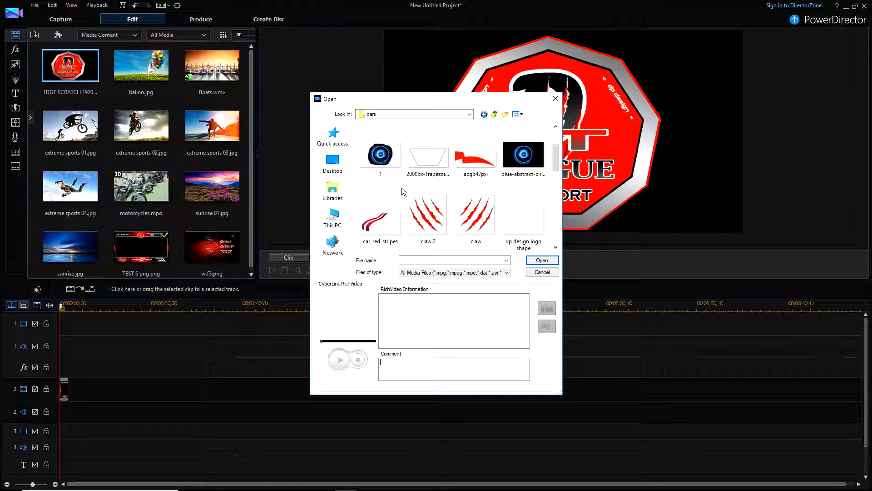
scroll(401, 192, down, 3)
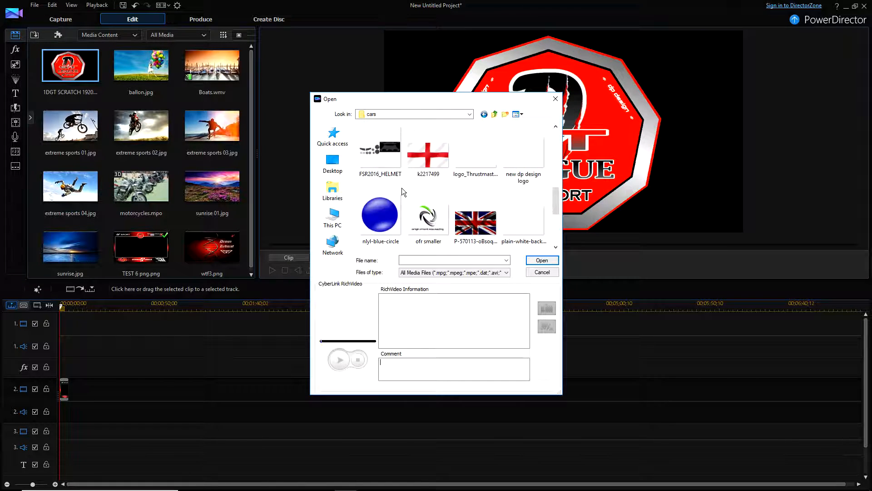
click(523, 221)
click(537, 260)
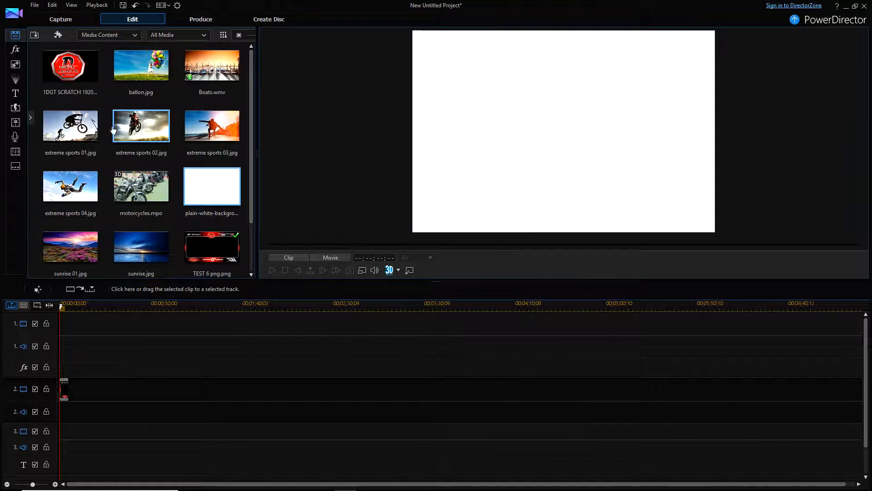
- Place the 1DGT SCRATCH 1920 logo at the start of video track 1 and shrink it to the lower edge of the border's window
drag(76, 77, 60, 327)
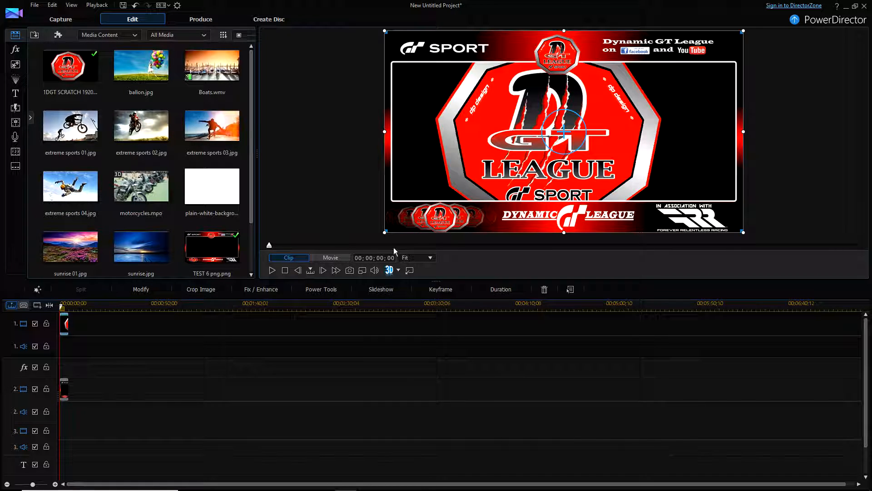
drag(564, 232, 561, 200)
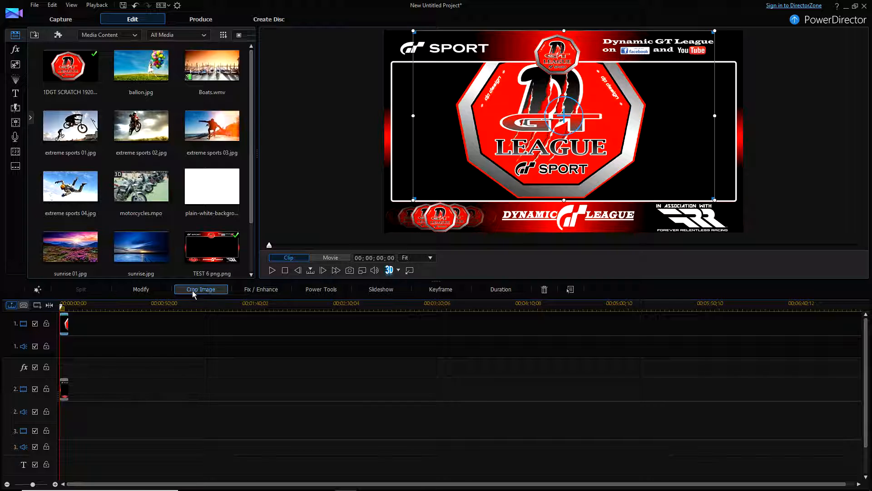
- Try resizing the logo in the PiP Designer with Maintain aspect ratio off, to a scale of about 0.853 wide by 0.743 high
click(145, 290)
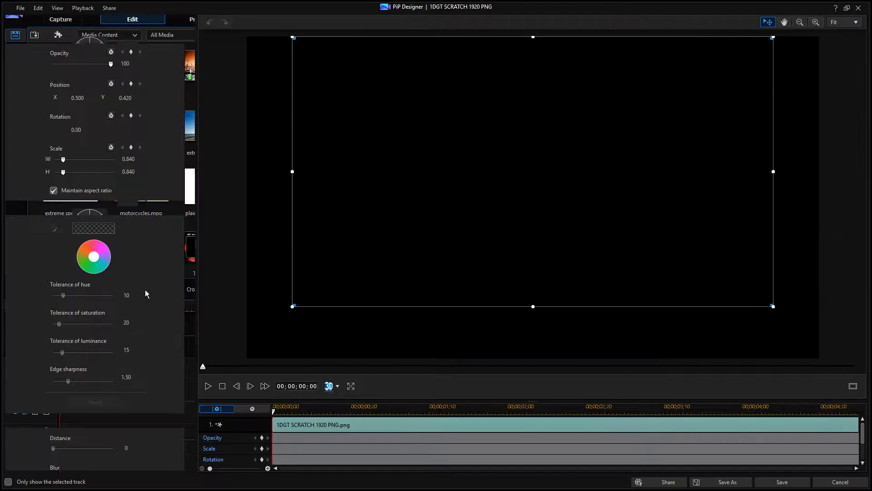
click(53, 191)
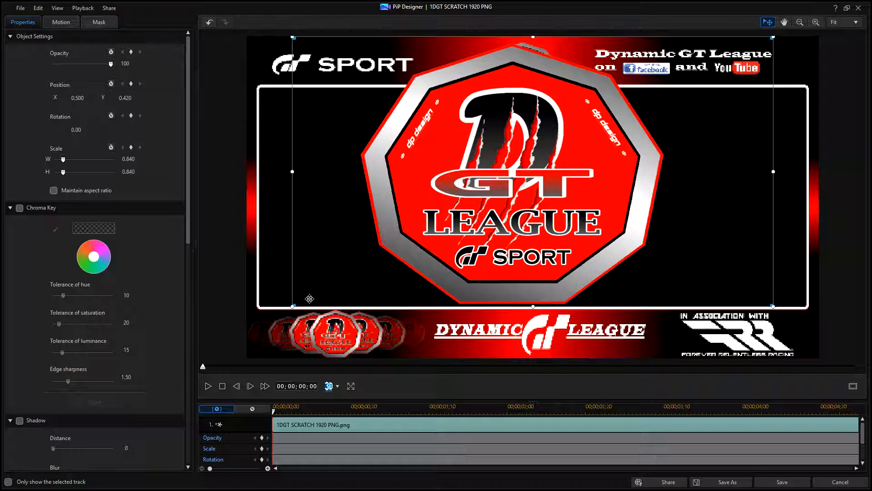
drag(292, 172, 362, 172)
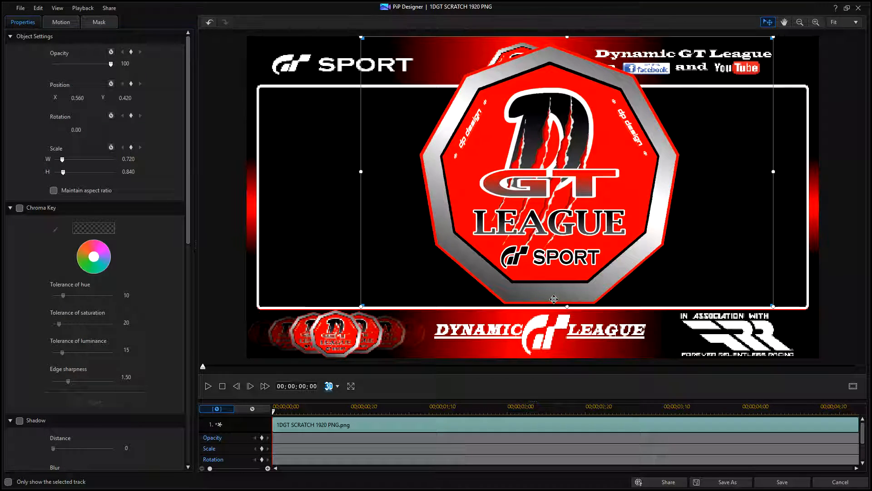
drag(567, 306, 563, 271)
drag(361, 271, 286, 274)
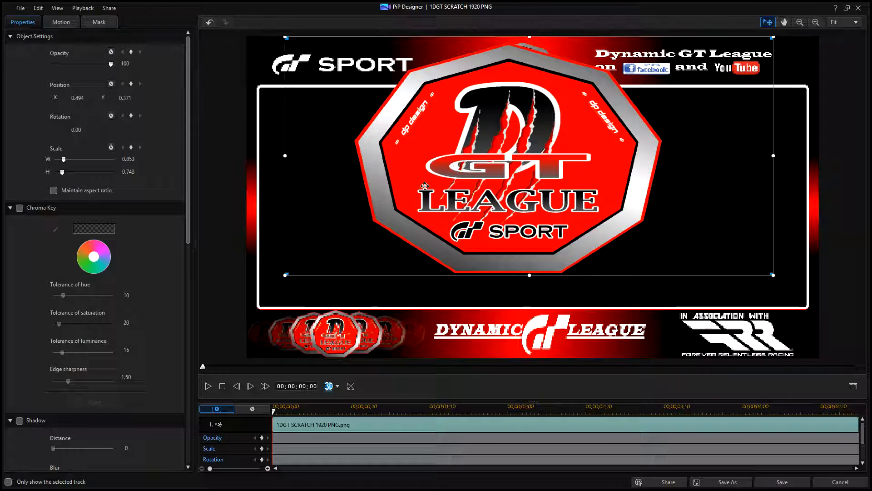
- Undo all the logo changes made in the PiP Designer and leave it without saving
click(209, 23)
click(209, 23)
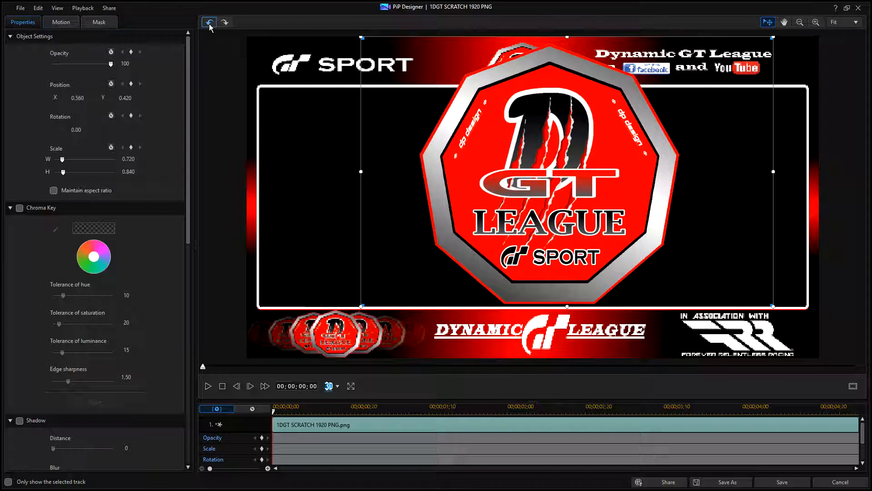
click(209, 22)
click(209, 24)
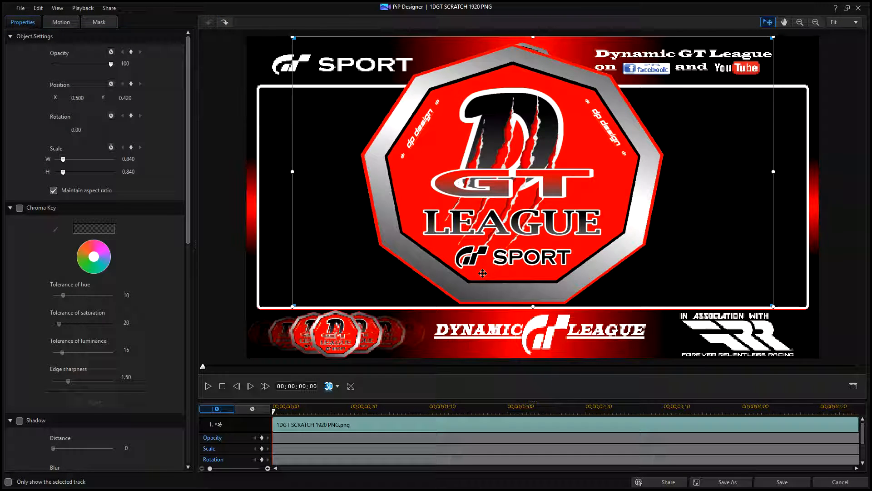
click(840, 481)
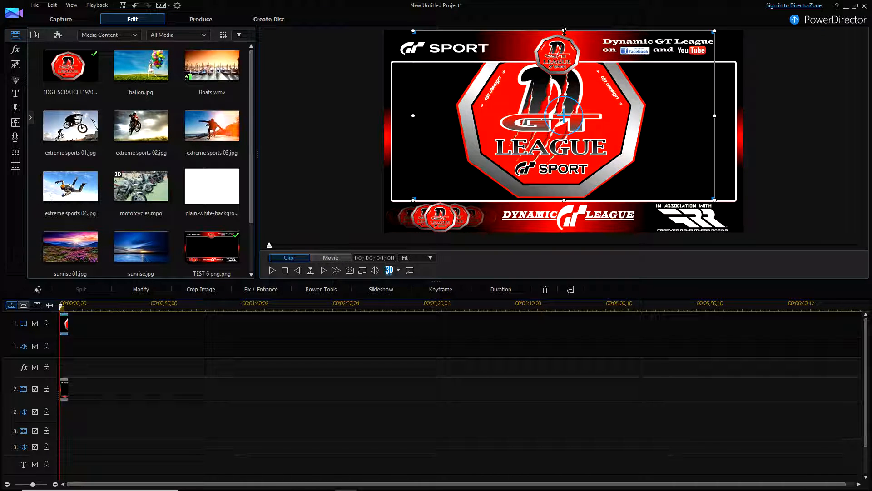
- Shrink the logo to fit inside the border's window and move its clip to the start of video track 3
drag(563, 32, 564, 67)
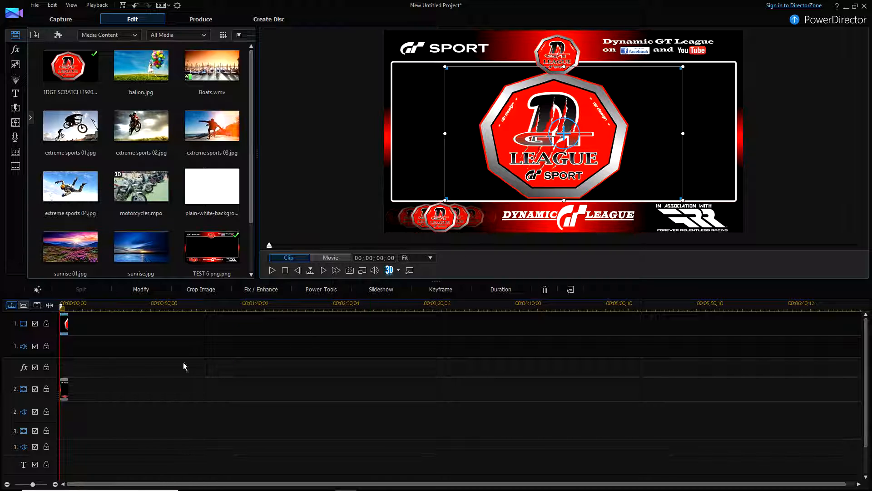
drag(68, 328, 64, 449)
- Reposition the logo in front of the border and shrink it further around the middle of the border's window
drag(607, 131, 607, 187)
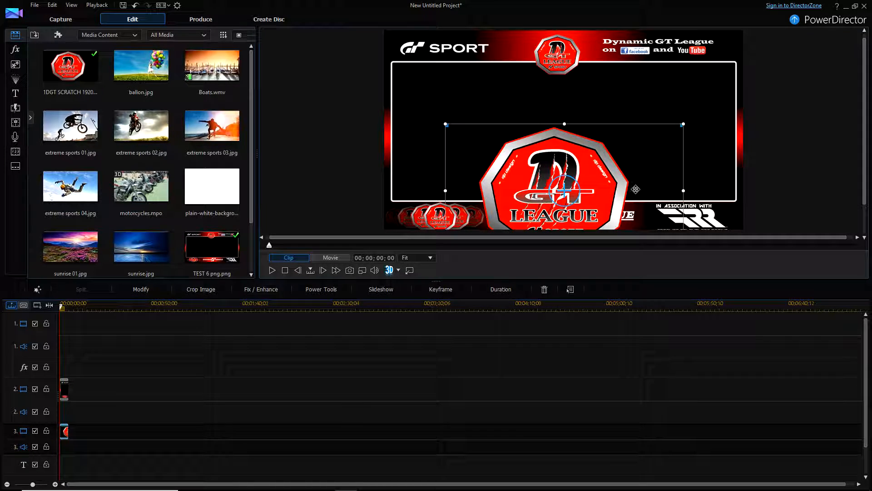
drag(646, 205, 642, 139)
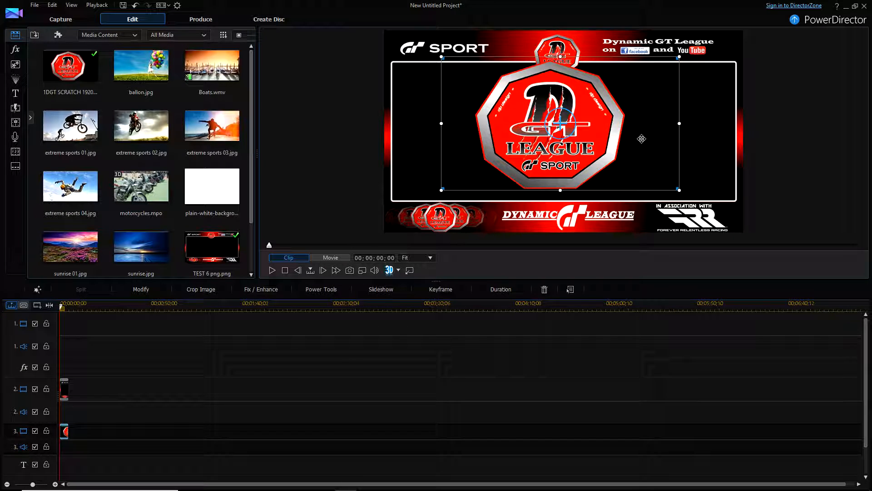
drag(561, 56, 561, 80)
drag(617, 154, 624, 154)
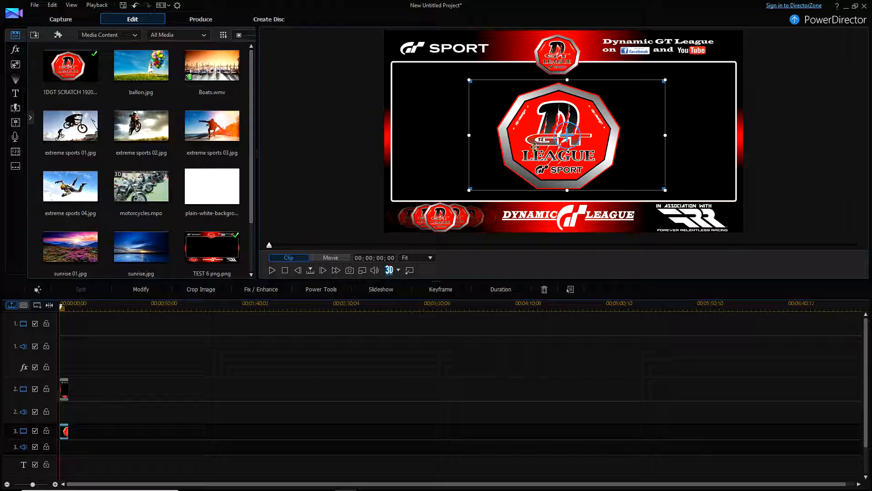
- Enlarge the logo upward and downward until it nearly fills the preview frame
drag(567, 79, 567, 31)
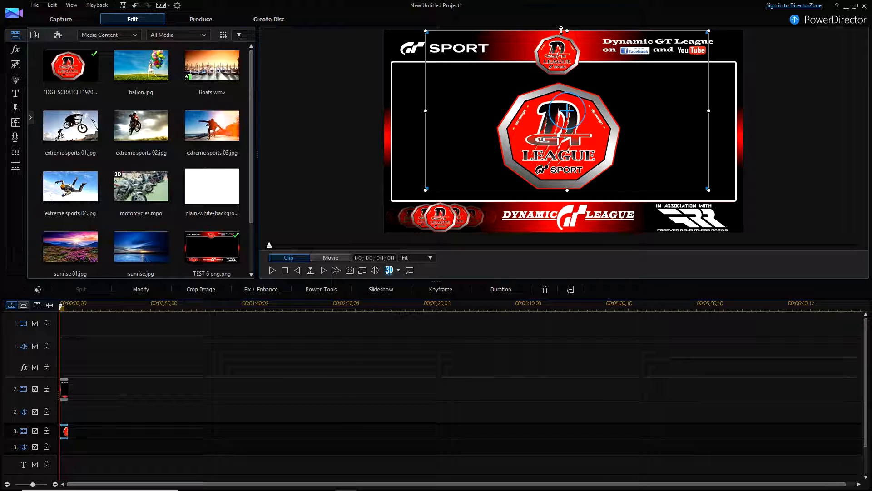
drag(567, 190, 566, 232)
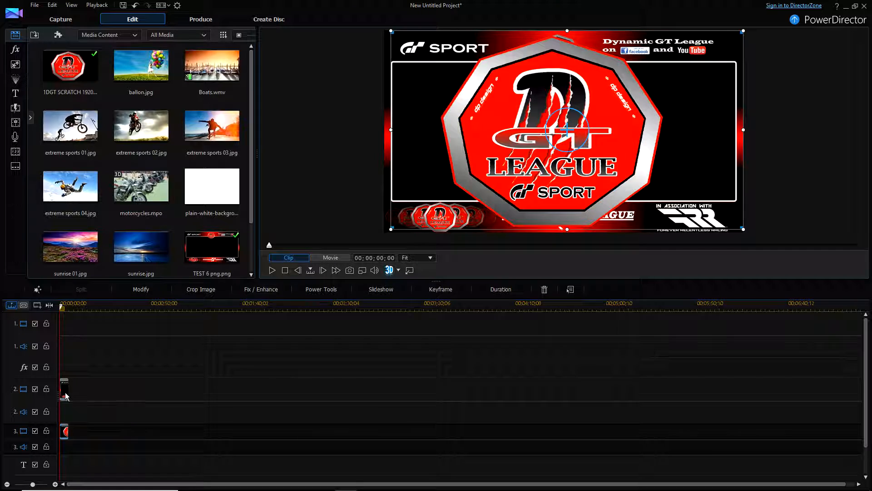
- Remove the border clip from video track 2 and move the logo clip to the start of video track 1
right_click(66, 396)
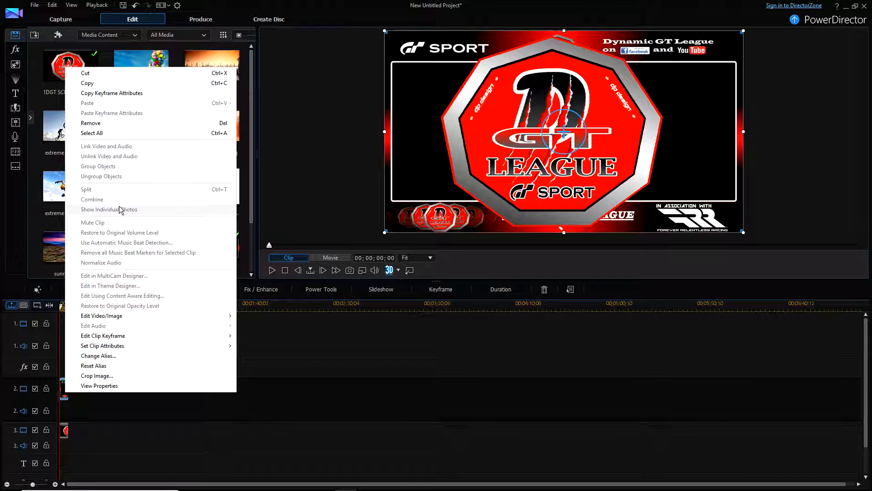
click(116, 123)
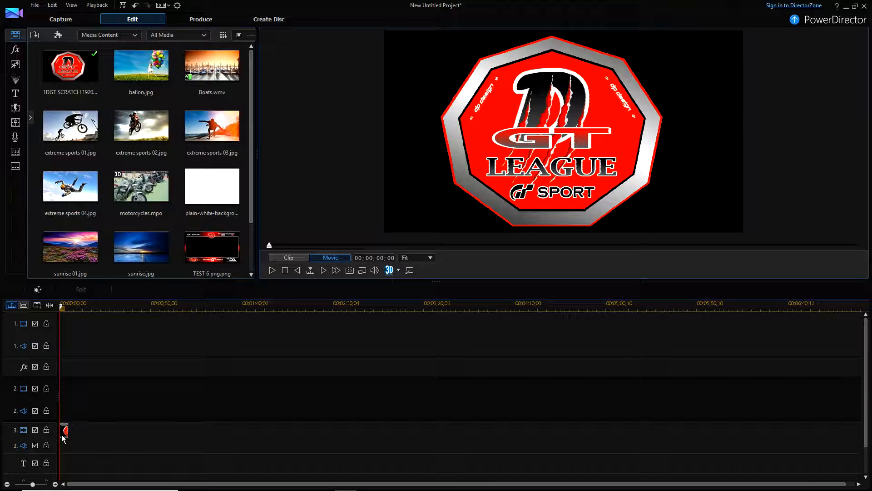
drag(64, 430, 65, 324)
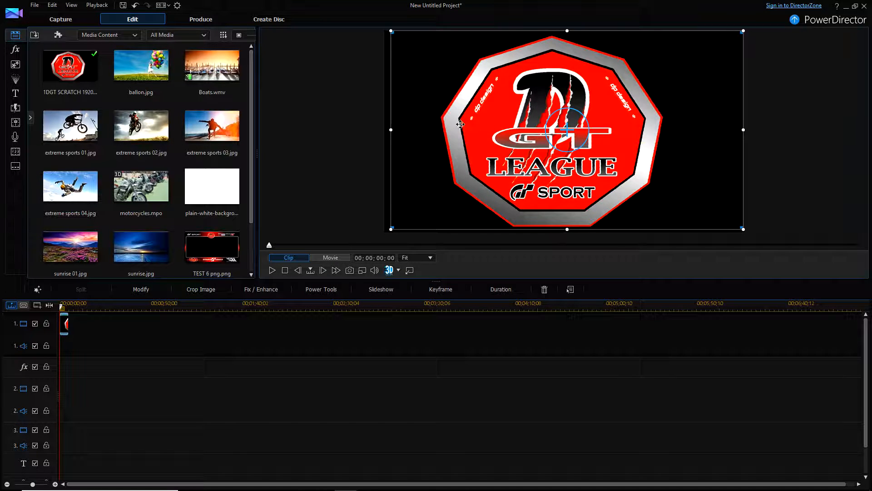
- Capture the logo preview as a snapshot named 111 and place 111.jpg on video track 1 after the original logo clip
click(350, 271)
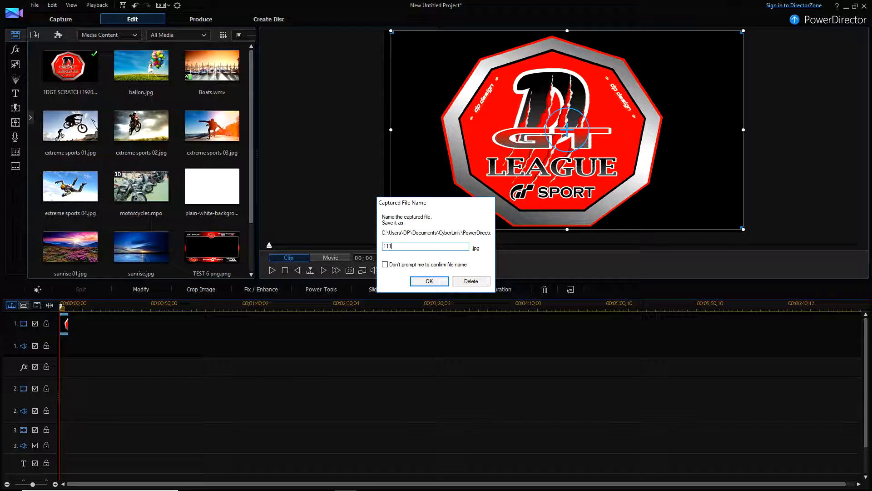
click(429, 281)
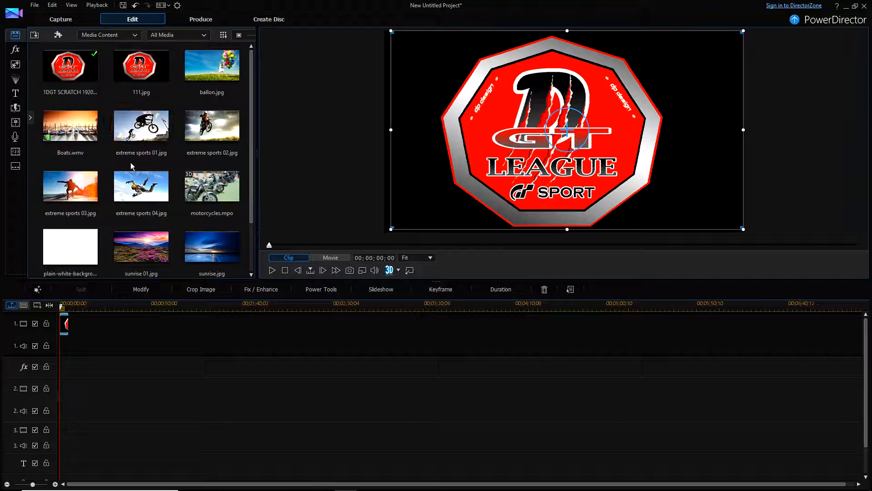
click(137, 70)
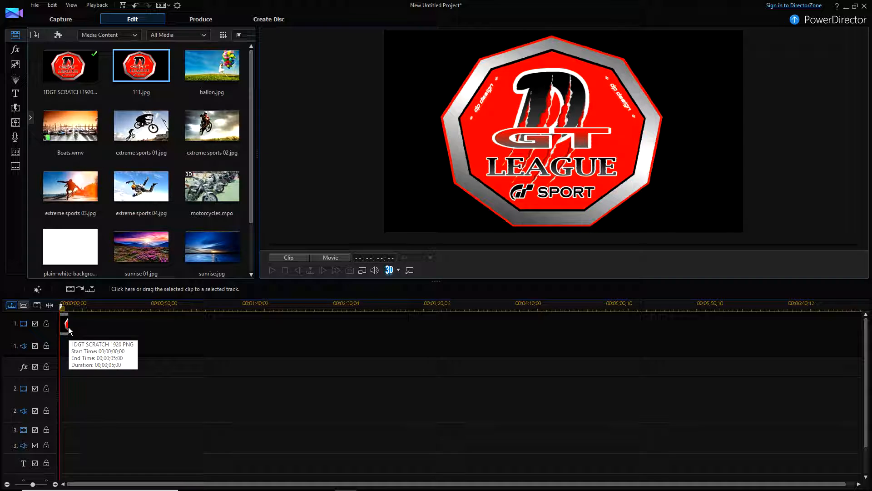
drag(137, 76, 110, 323)
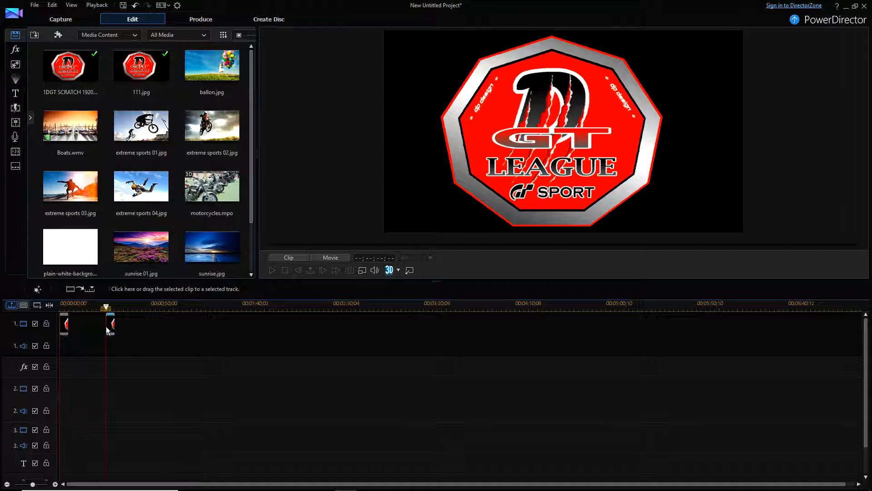
- Remove the original logo clip from video track 1 and move the 111 clip to the start of that track
right_click(65, 326)
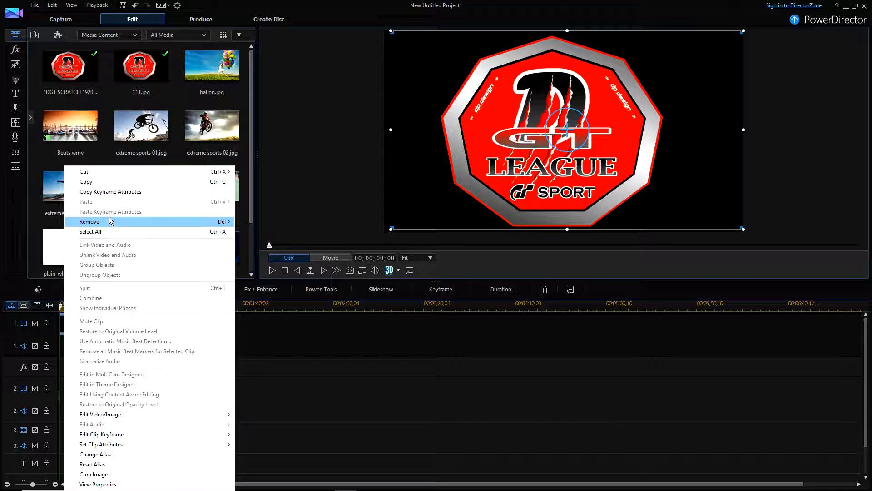
mouse_move(110, 221)
click(264, 222)
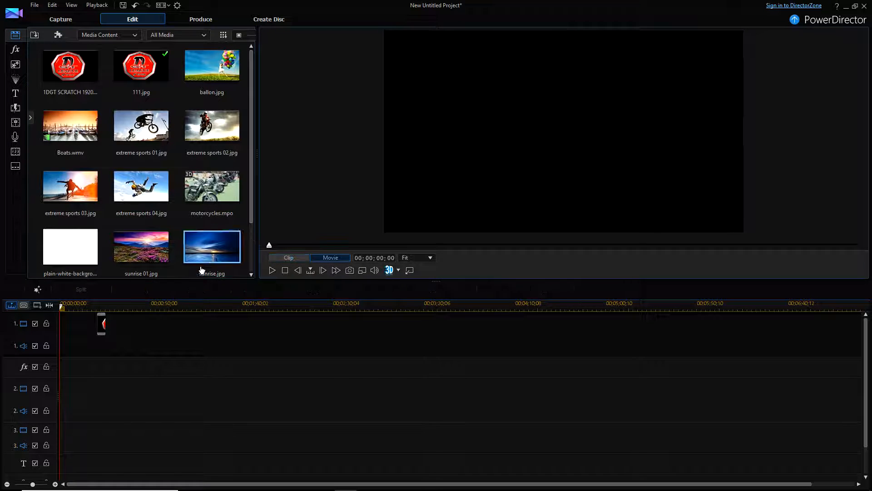
double_click(101, 323)
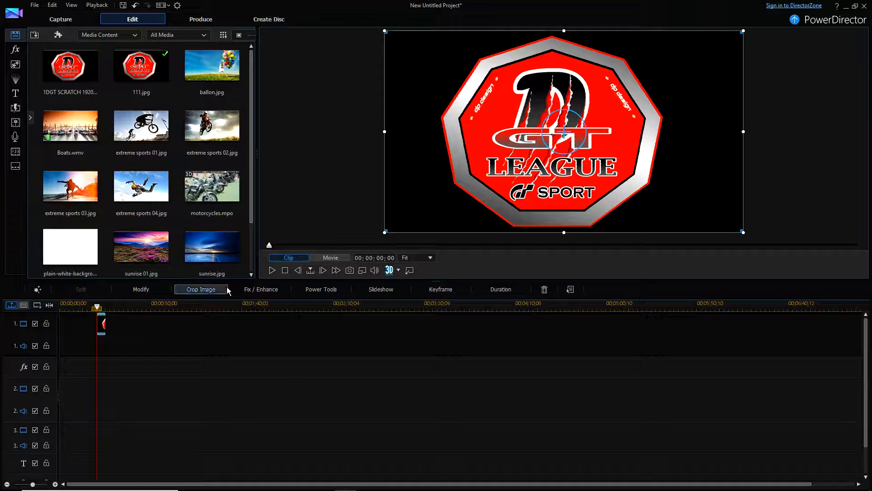
click(859, 7)
drag(98, 321, 65, 323)
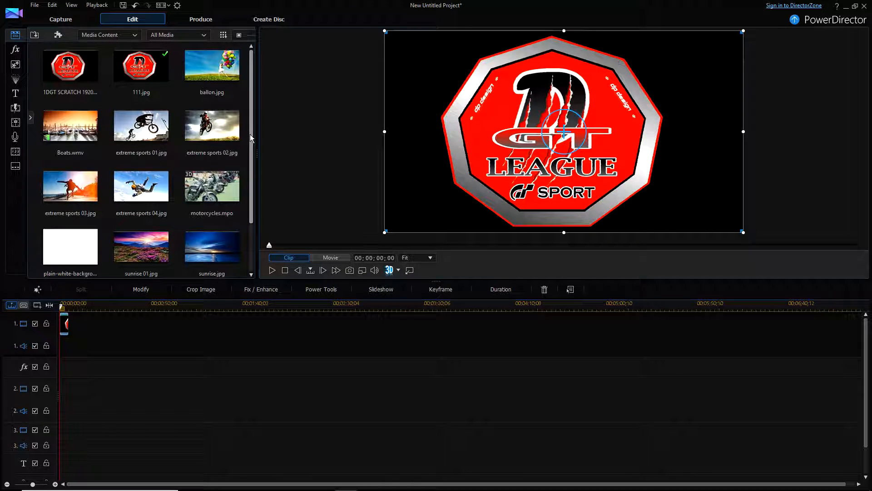
- Place the TEST 6 png.png border at the start of video track 2 and shrink the 111 image inside the border's window
drag(250, 134, 250, 220)
drag(76, 248, 64, 388)
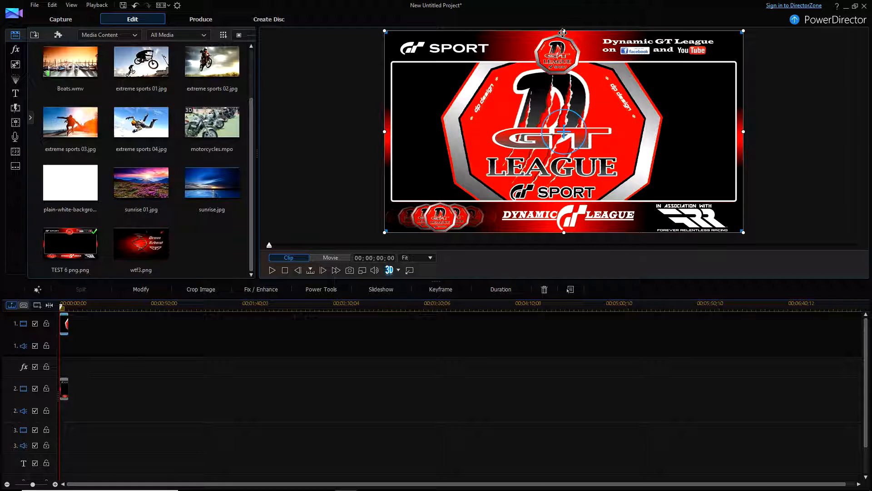
drag(564, 31, 564, 70)
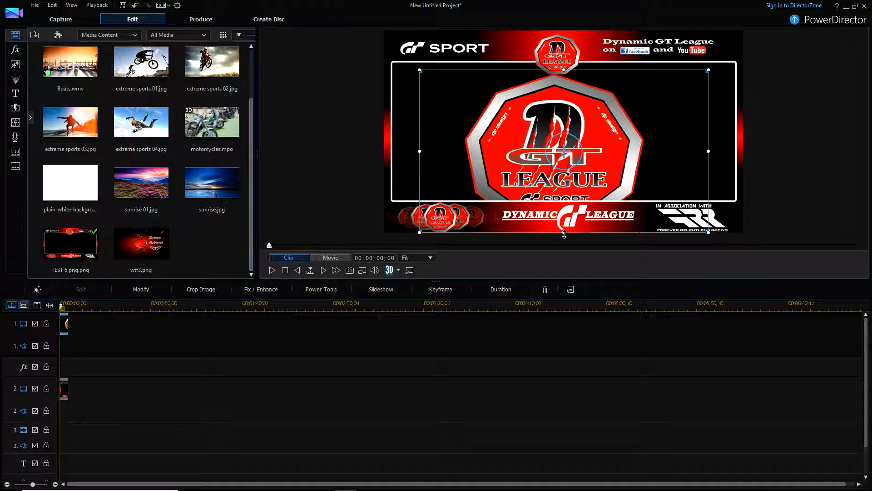
drag(564, 231, 558, 184)
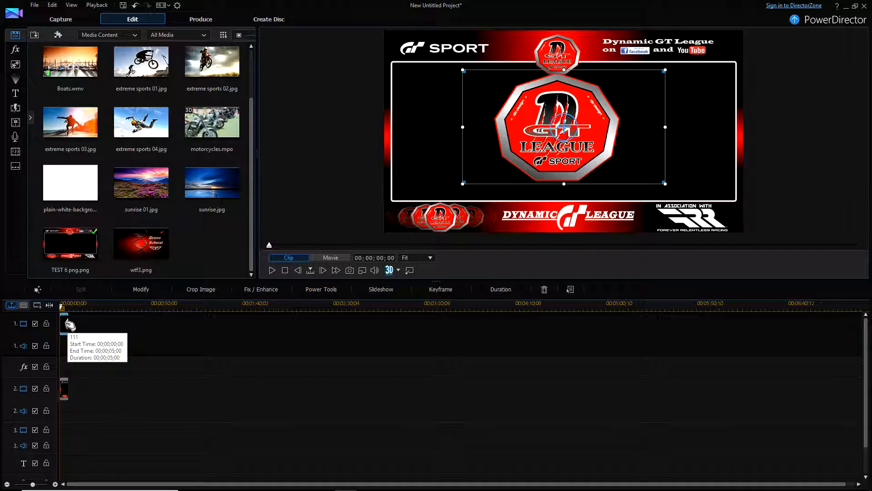
- Move the 111 clip to the start of video track 3 and lower its image over the border's bottom band
drag(65, 323, 64, 440)
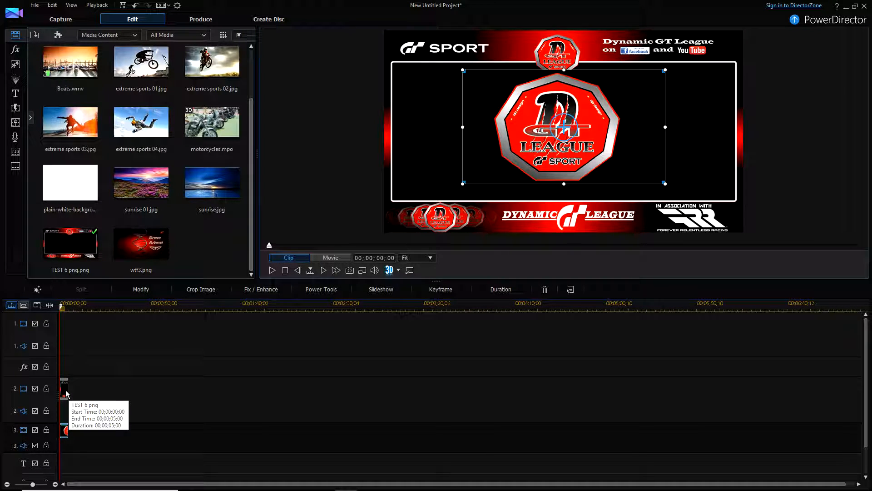
drag(624, 100, 621, 148)
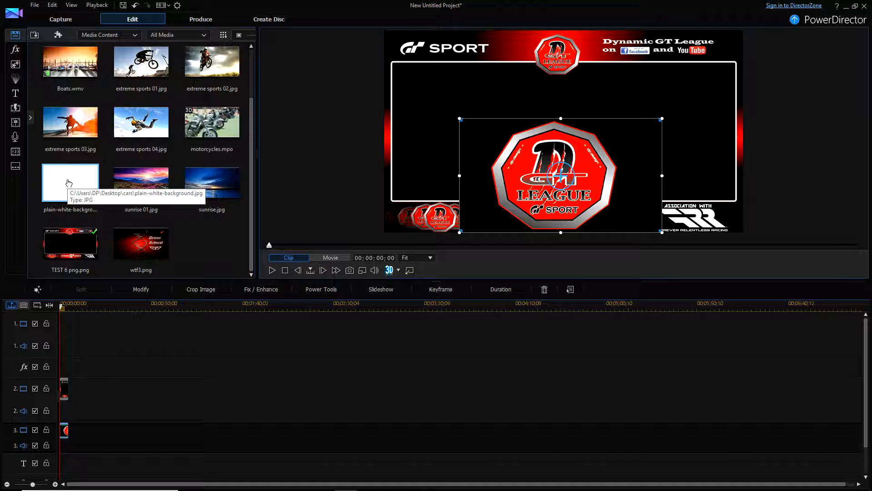
- Place the plain white background at the start of video track 1 and remove the border and 111 clips from tracks 2 and 3
drag(69, 183, 64, 323)
right_click(65, 387)
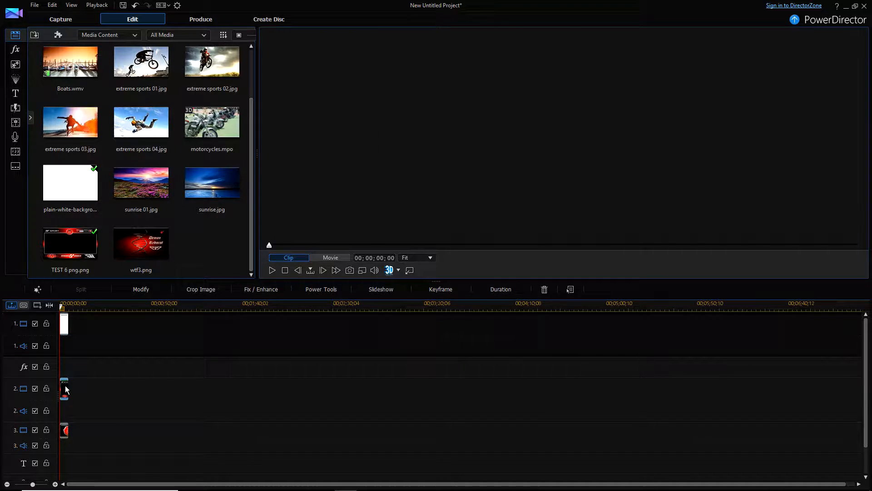
click(118, 117)
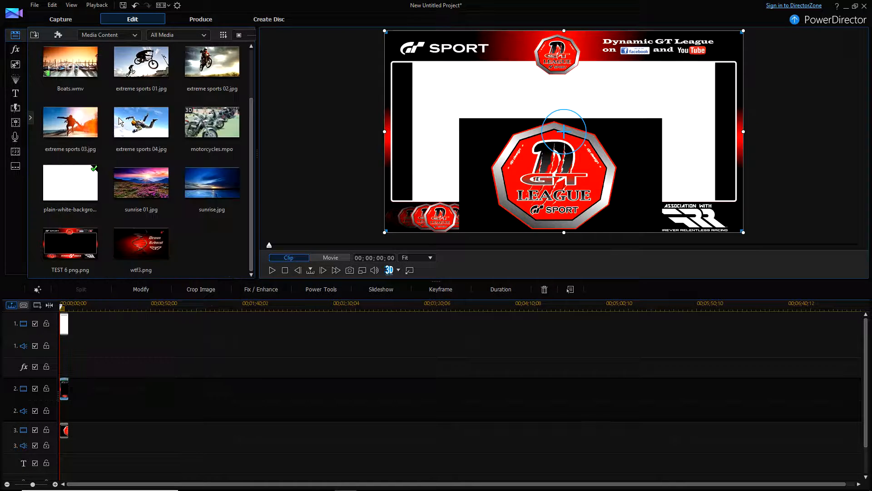
right_click(65, 434)
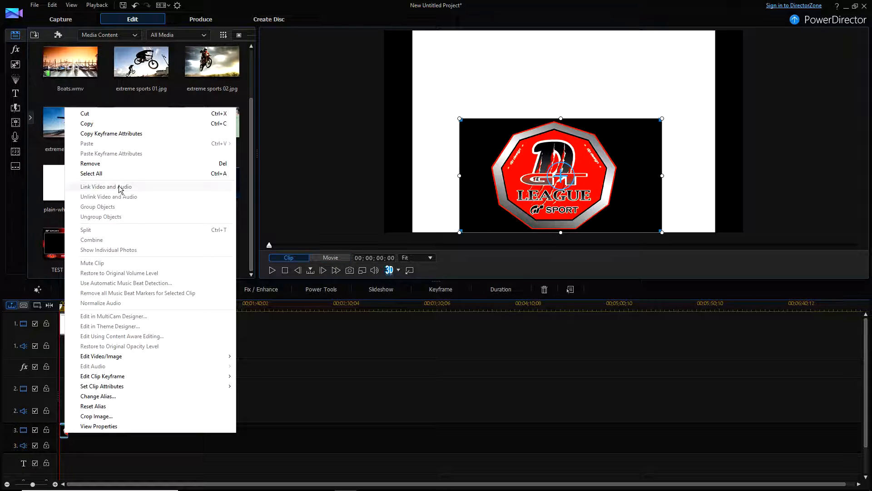
click(109, 164)
- Stretch the white background to the full preview width and place the original 1DGT SCRATCH 1920 logo at the start of video track 2
click(65, 327)
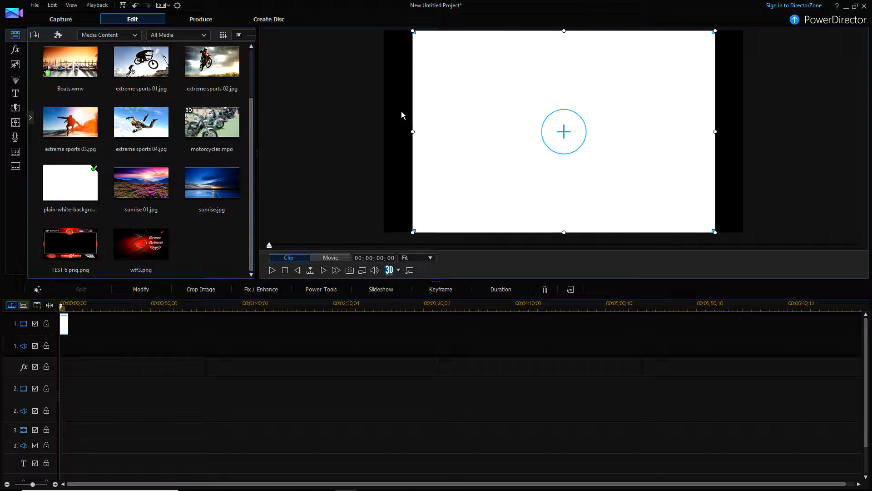
drag(412, 132, 386, 133)
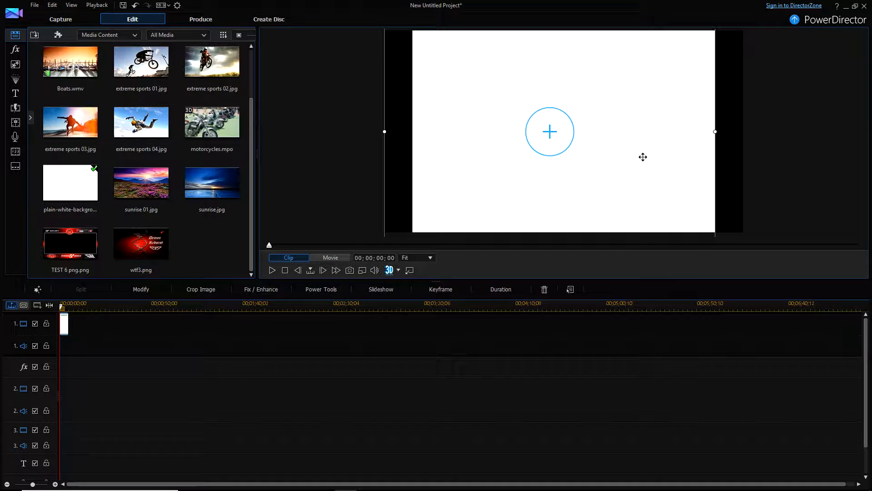
drag(716, 131, 743, 132)
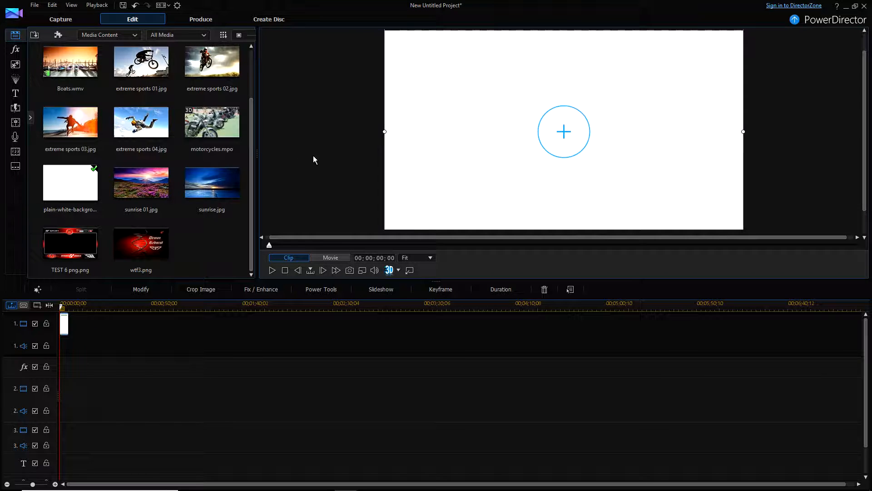
scroll(105, 191, up, 2)
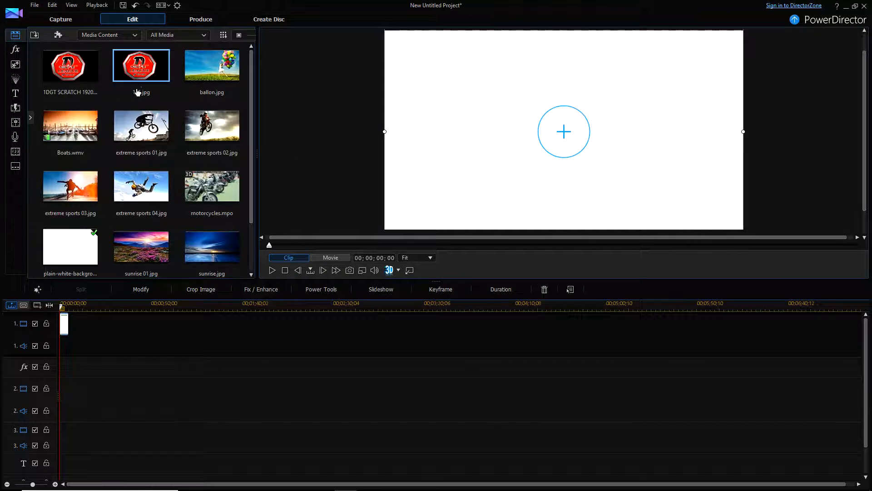
drag(71, 70, 62, 389)
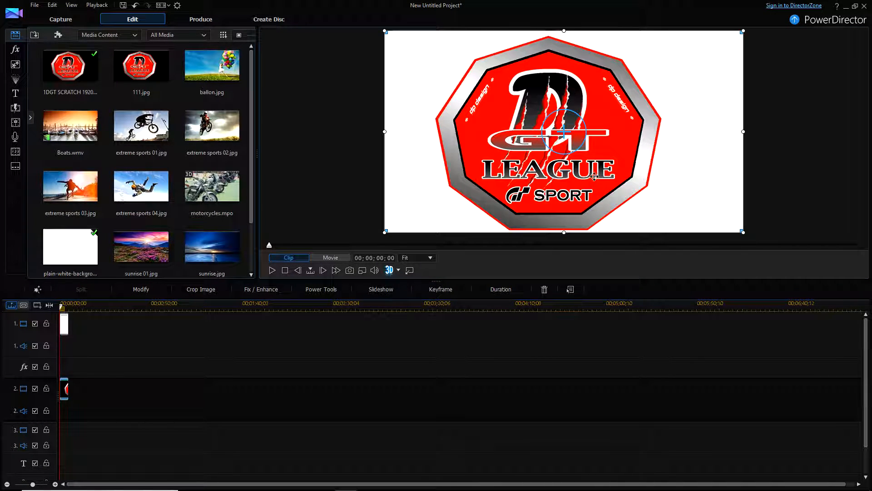
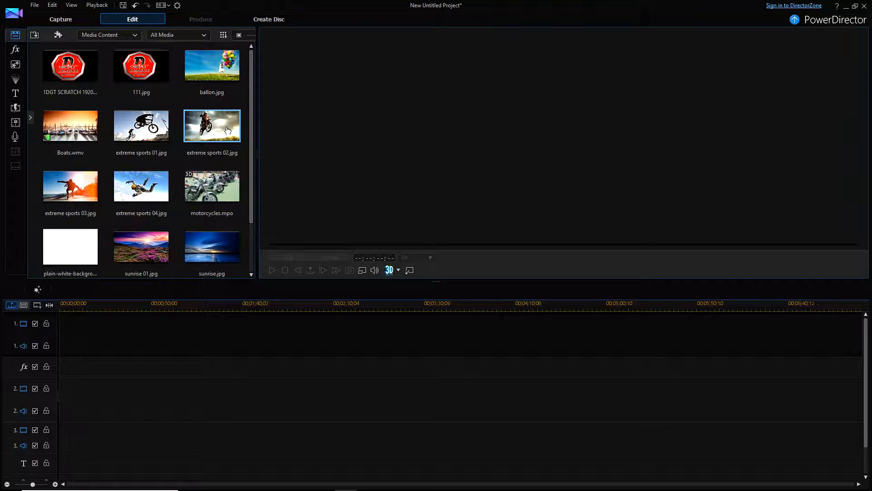
mouse_move(252, 120)
mouse_down()
mouse_move(258, 186)
mouse_move(255, 108)
mouse_up()
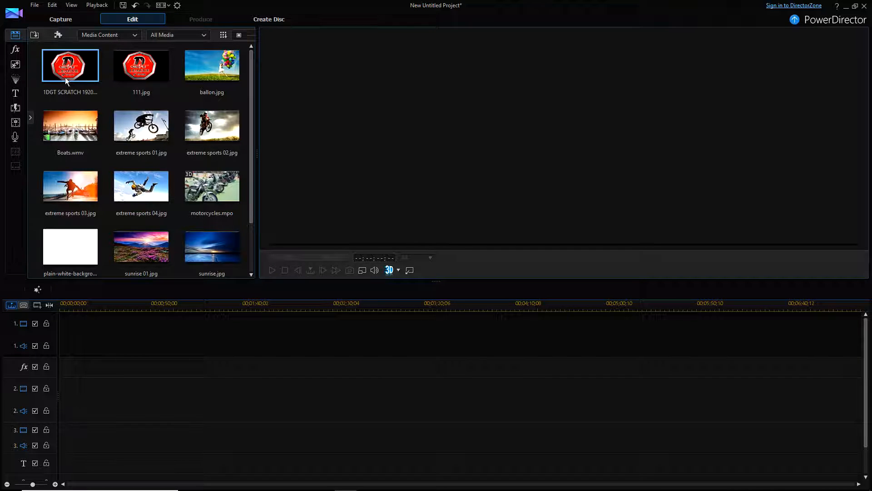
- Start importing media files and open the dp design logo folder on the Desktop
click(34, 36)
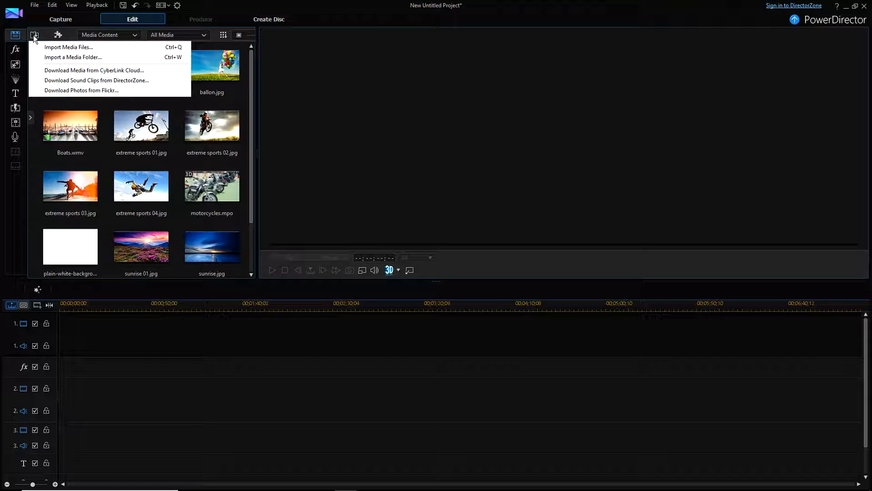
click(61, 47)
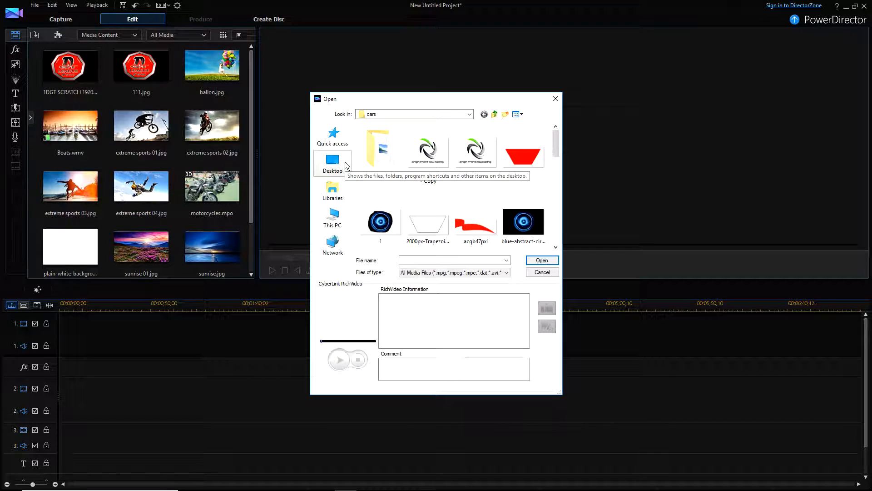
click(336, 171)
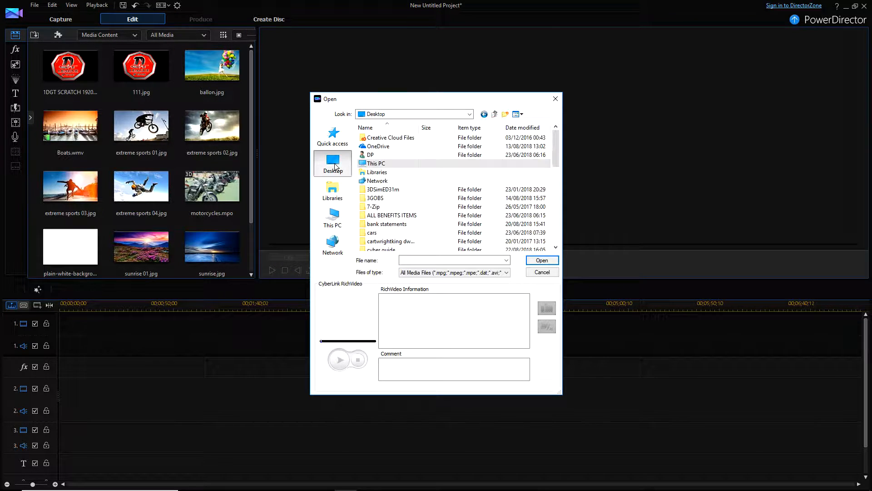
scroll(395, 208, down, 1)
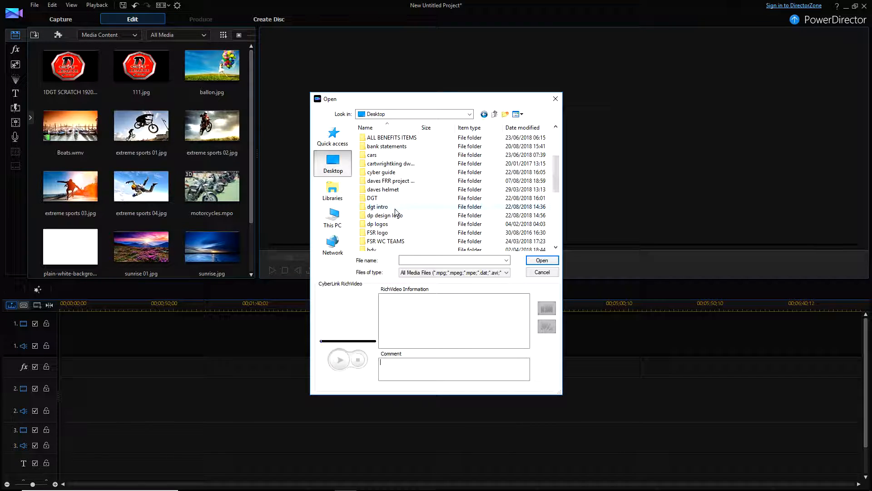
double_click(394, 209)
- Look through the image thumbnails in the dp design logo folder for further graphics to import
scroll(426, 196, down, 3)
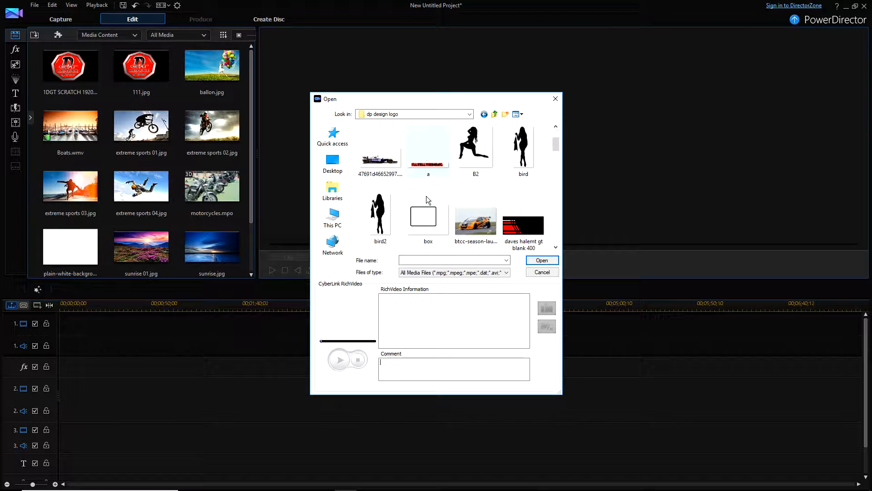
scroll(426, 195, down, 8)
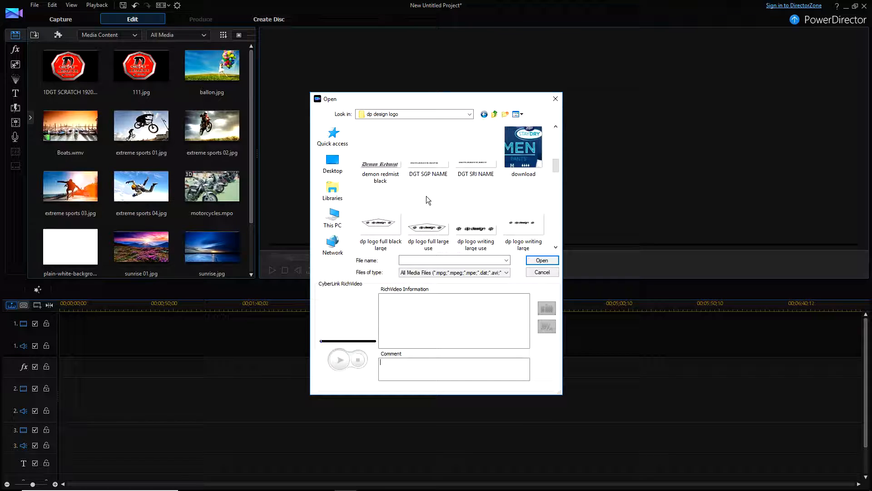
scroll(427, 195, down, 10)
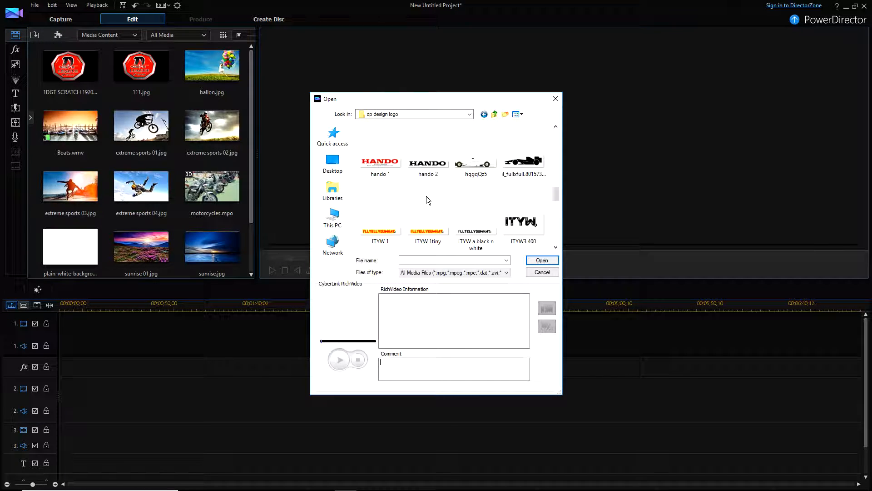
scroll(426, 200, down, 3)
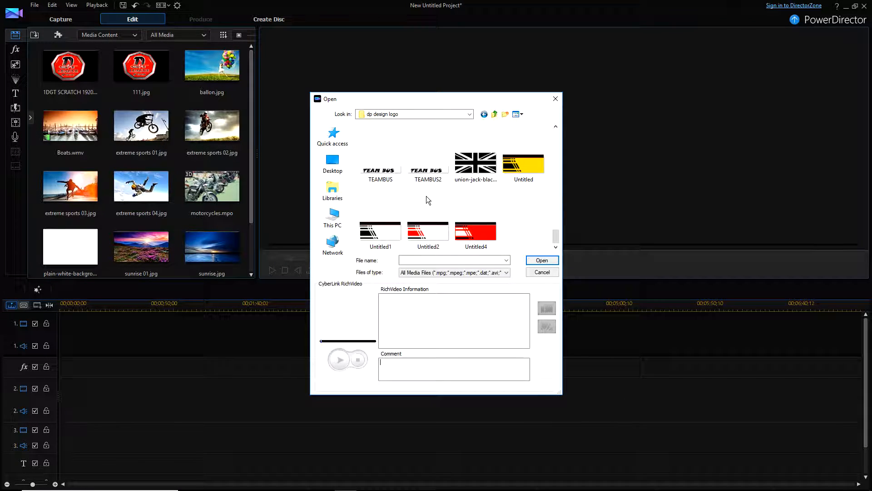
scroll(482, 206, up, 6)
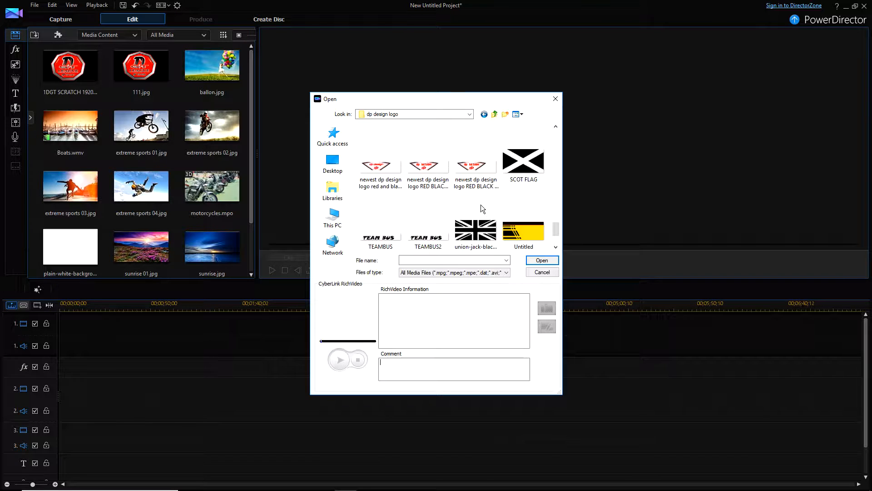
scroll(481, 204, up, 5)
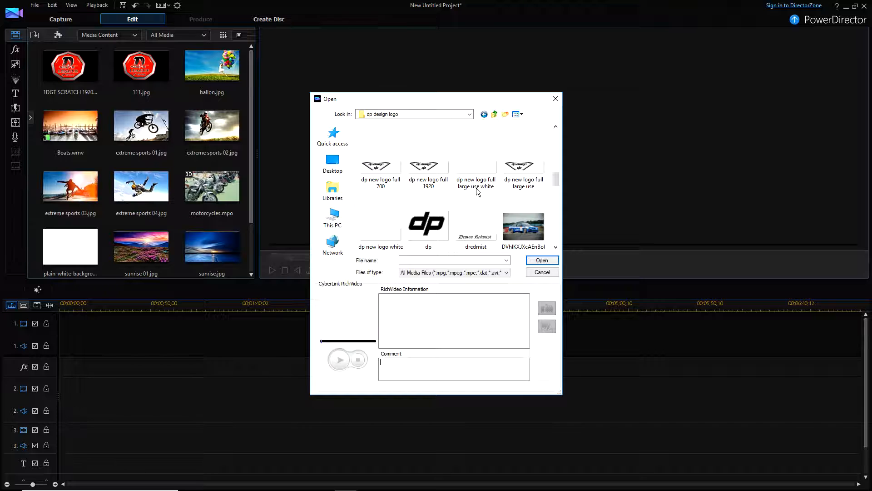
scroll(476, 173, up, 2)
scroll(473, 183, up, 1)
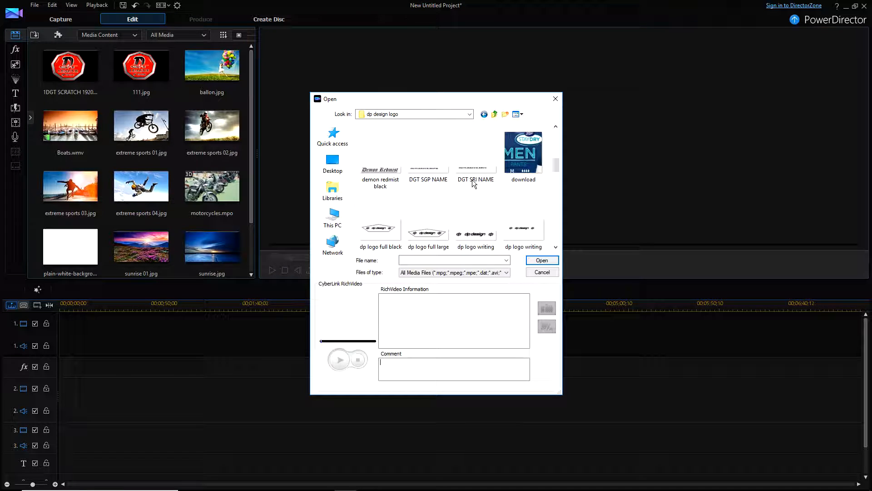
scroll(427, 175, up, 1)
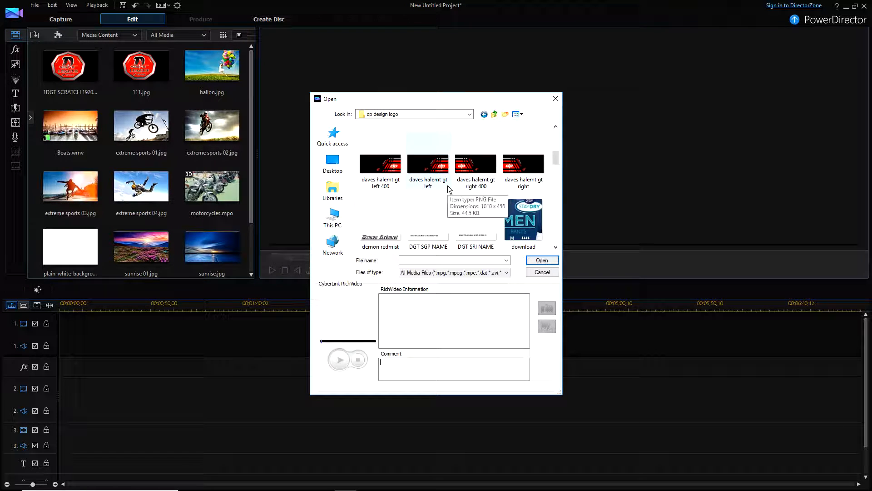
scroll(448, 188, up, 1)
scroll(447, 184, up, 1)
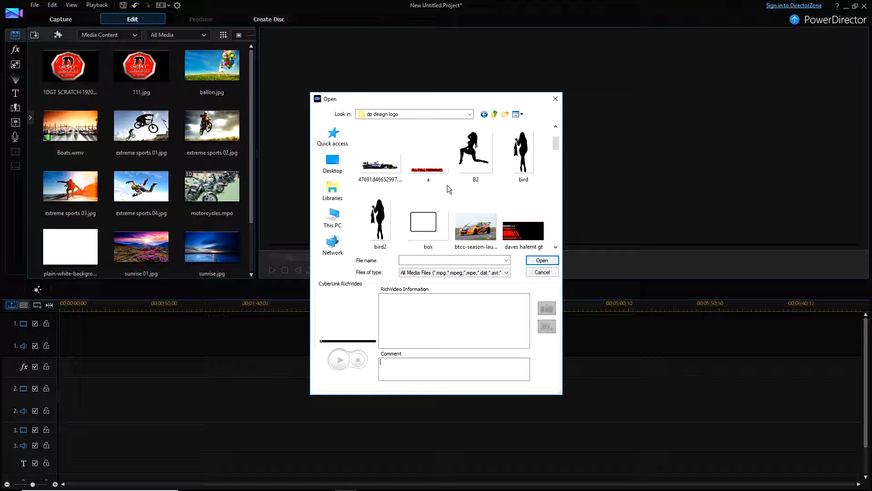
scroll(447, 184, up, 1)
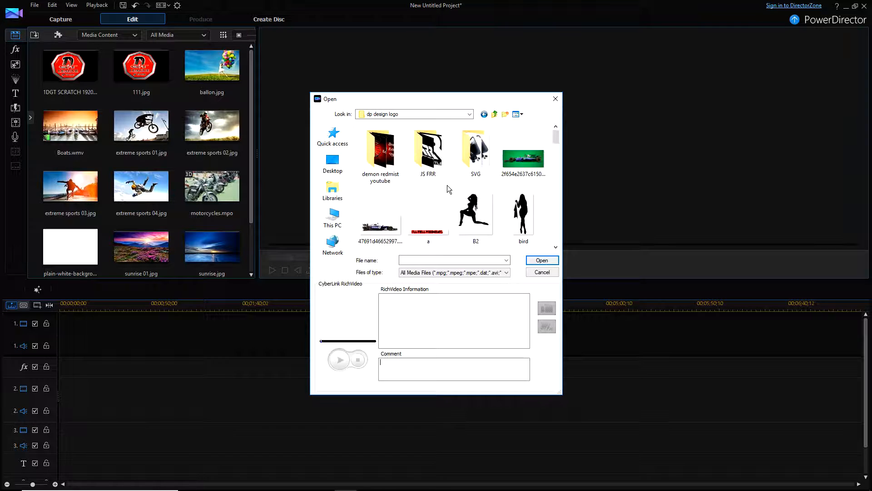
- Import the red-black-and-white and red-light-blue wallpaper images from the demon redmist youtube subfolder into the media library
double_click(370, 159)
scroll(440, 172, down, 3)
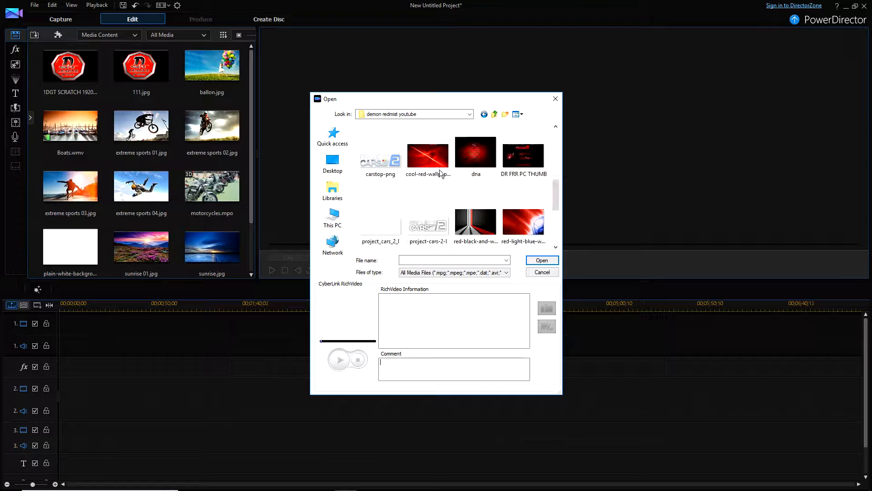
scroll(440, 173, down, 2)
scroll(440, 173, up, 1)
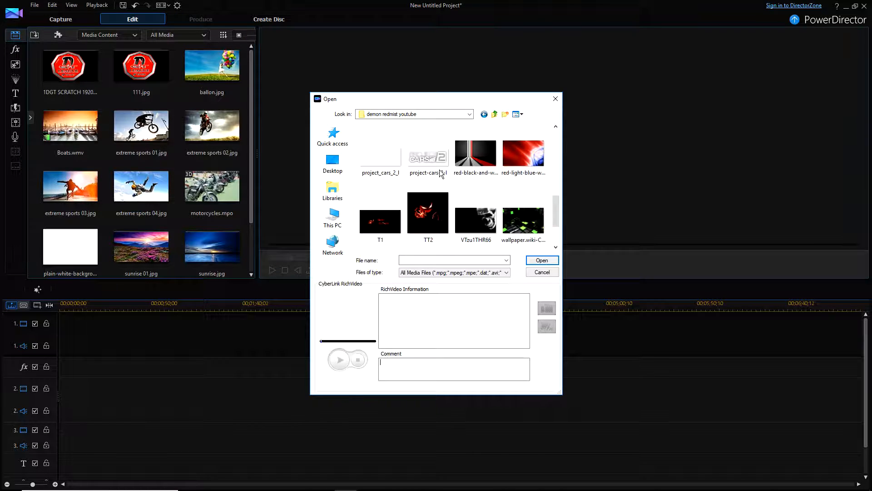
click(483, 159)
ctrl+click(514, 169)
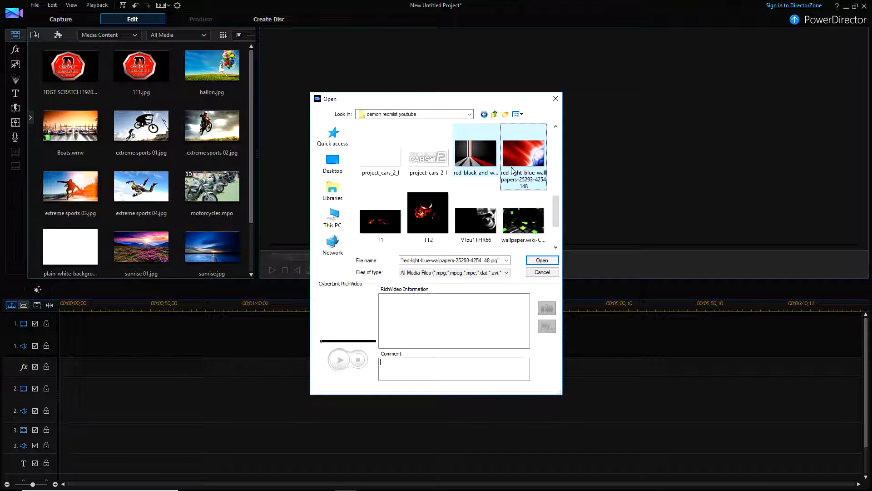
scroll(456, 194, up, 2)
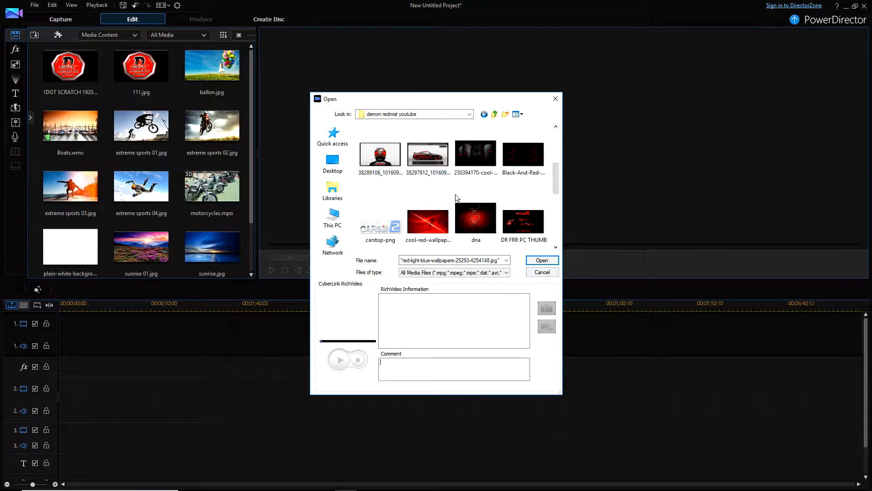
scroll(455, 195, down, 3)
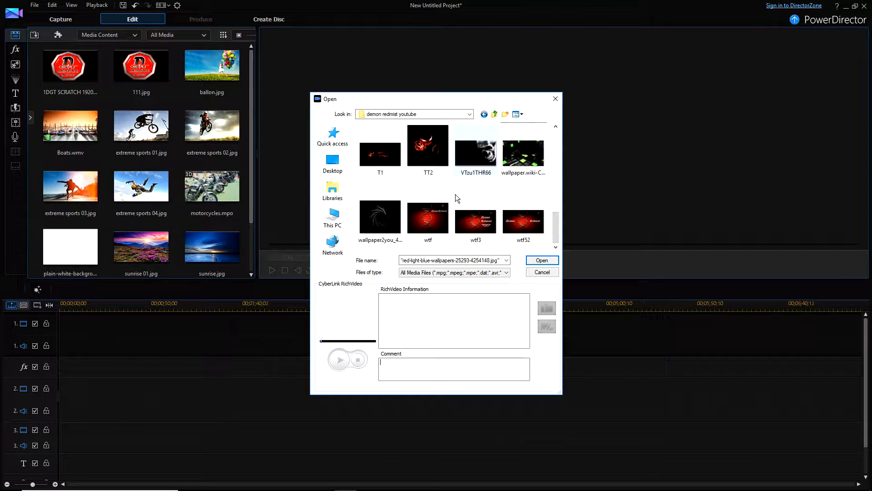
click(542, 260)
mouse_move(328, 488)
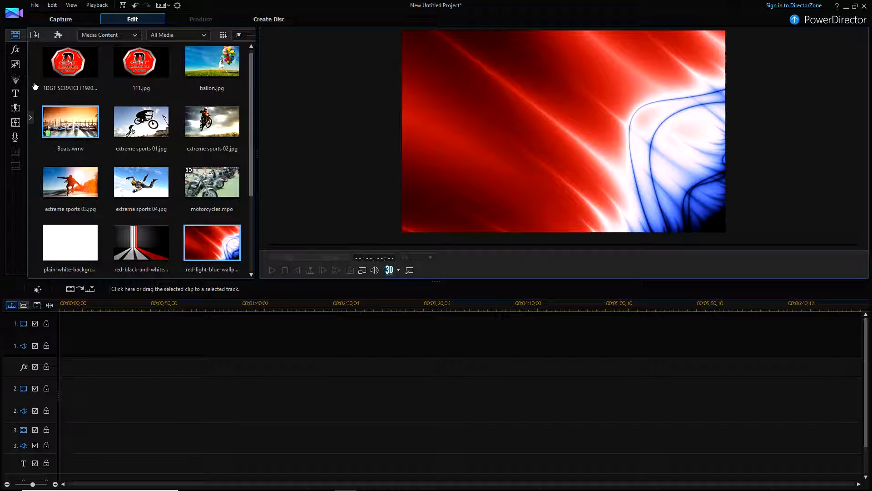
- Import the box image from the parent dp design logo folder into the media library
click(34, 35)
click(60, 47)
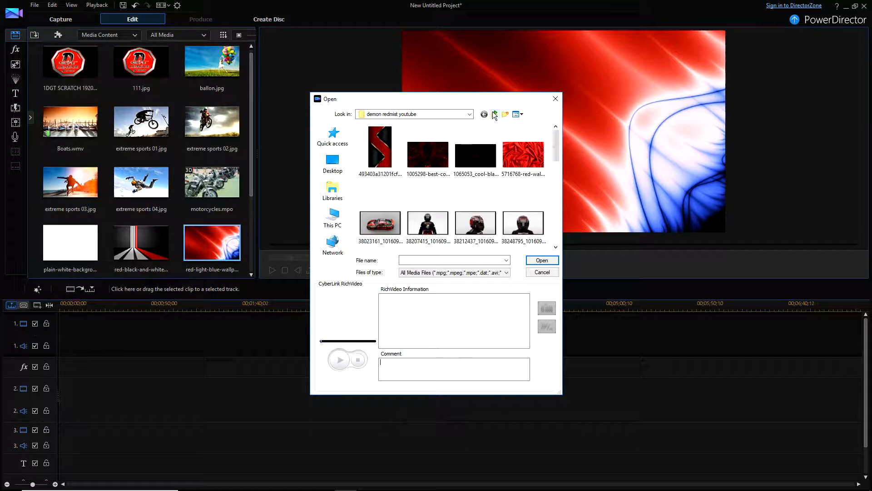
click(494, 115)
scroll(463, 182, down, 1)
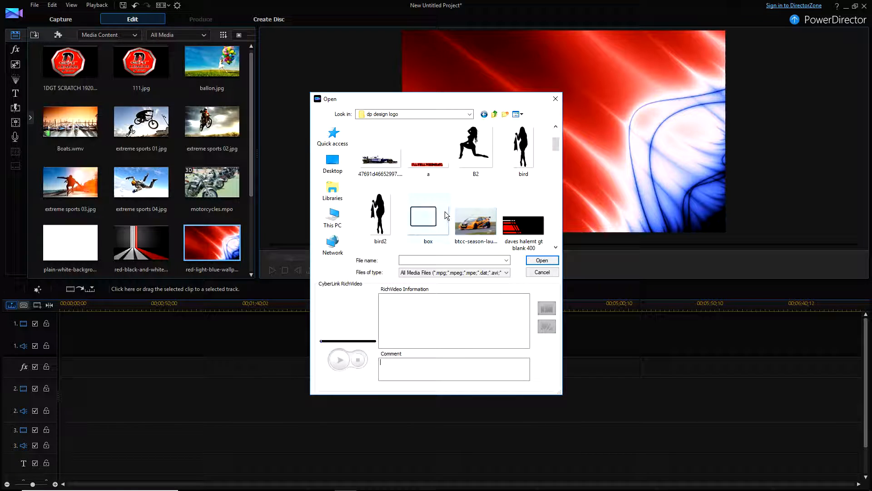
click(425, 219)
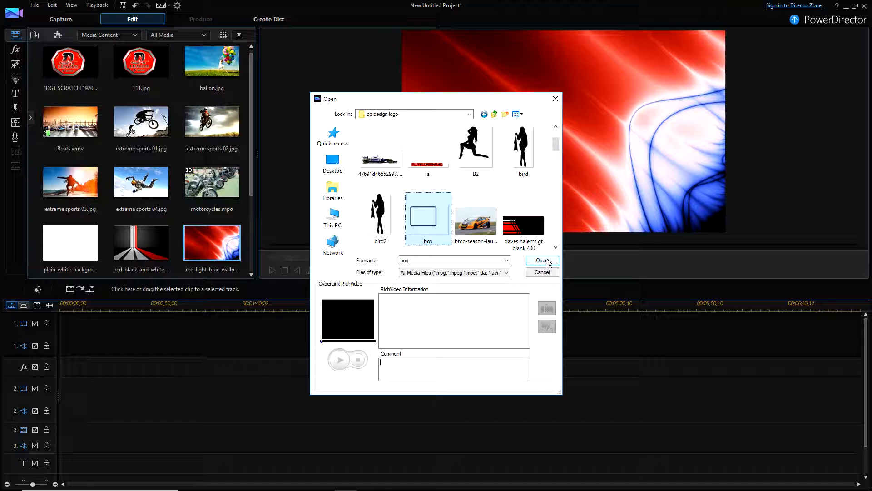
scroll(489, 182, down, 1)
scroll(489, 182, down, 1)
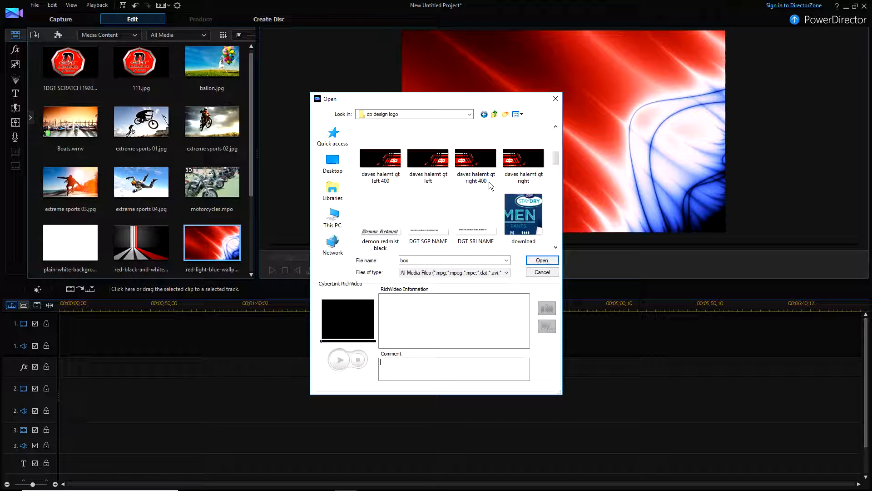
scroll(493, 207, down, 1)
scroll(492, 211, down, 1)
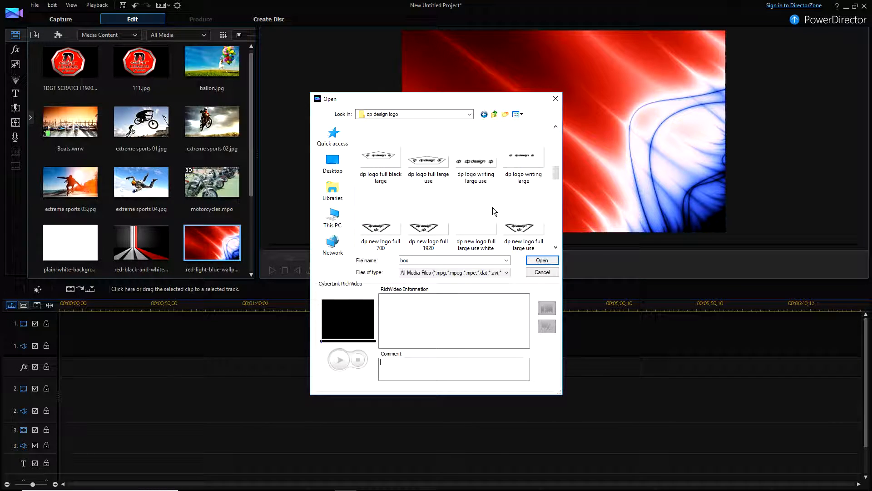
scroll(493, 209, down, 1)
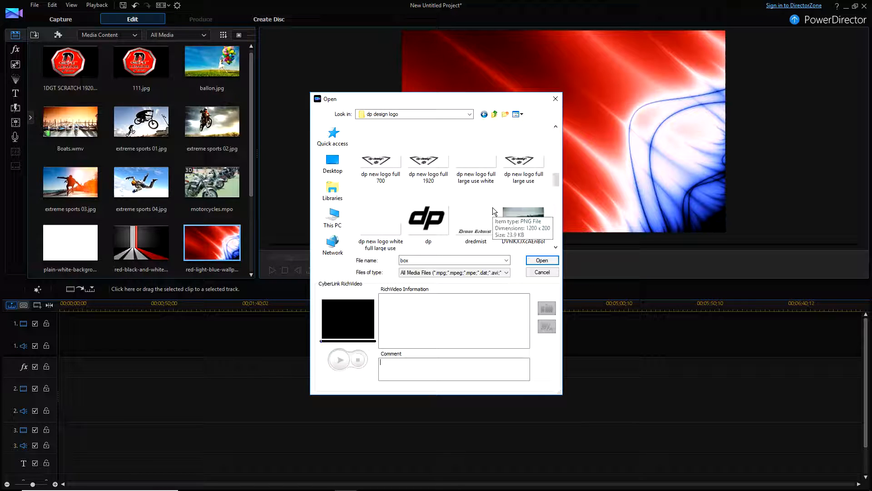
scroll(493, 209, down, 1)
scroll(492, 207, down, 3)
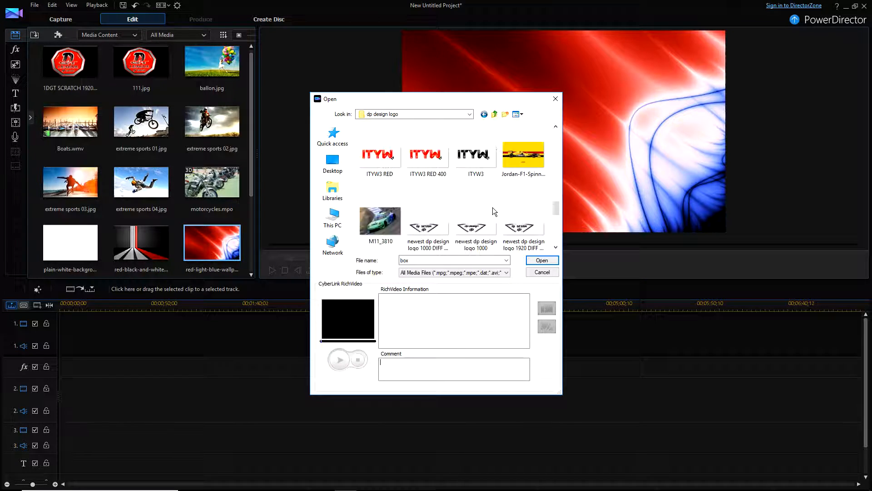
scroll(493, 207, down, 4)
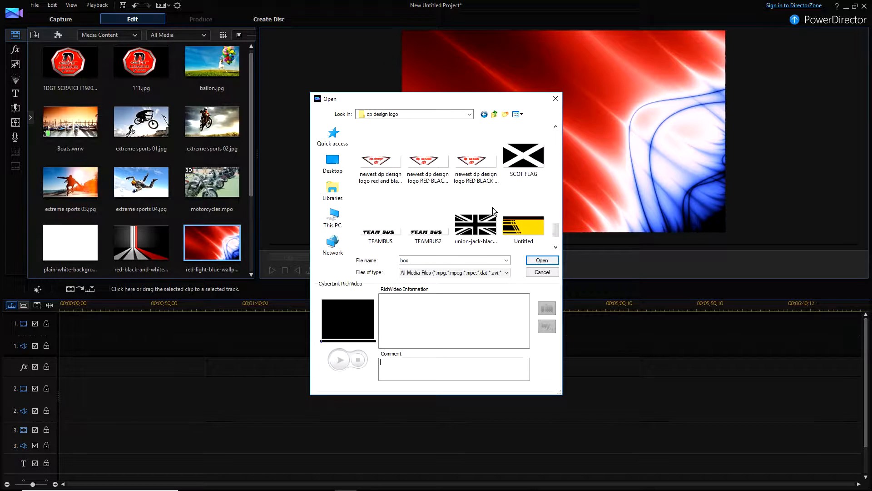
click(541, 259)
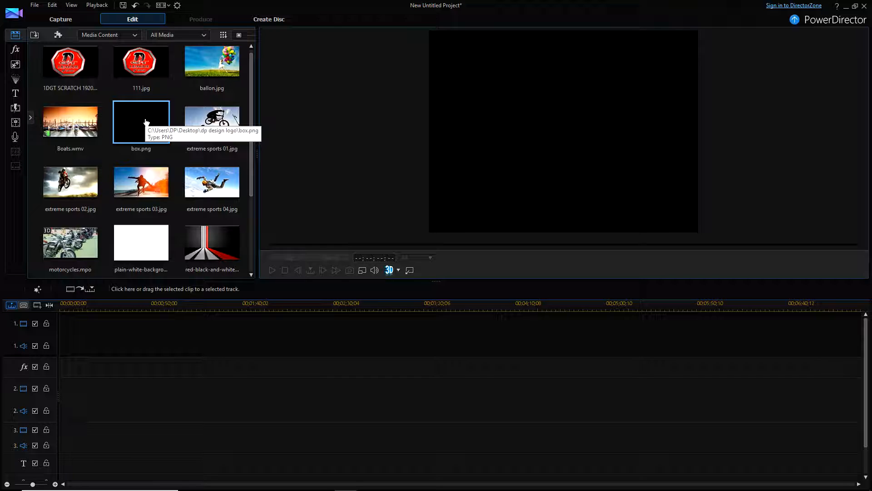
- Import the white box image and the two white backgrounds starting with 1892da and d633be from Desktop > DGT > b backgrounds
click(34, 34)
click(55, 48)
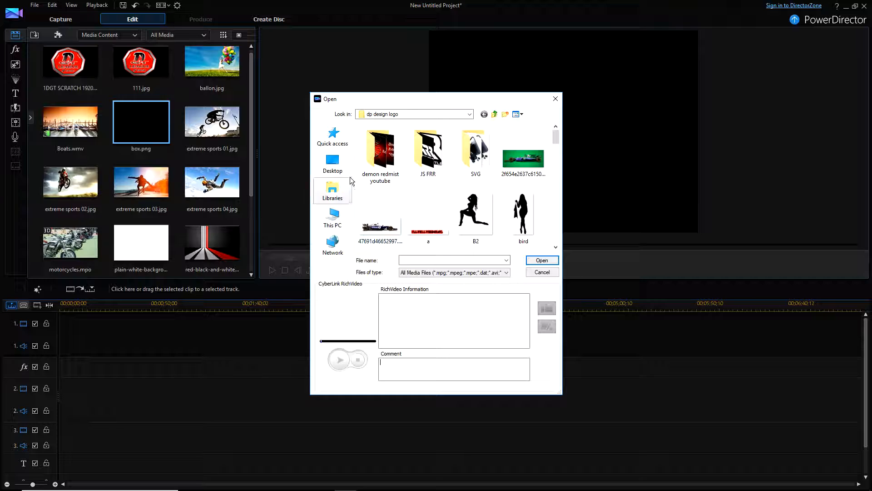
click(335, 166)
scroll(402, 224, down, 2)
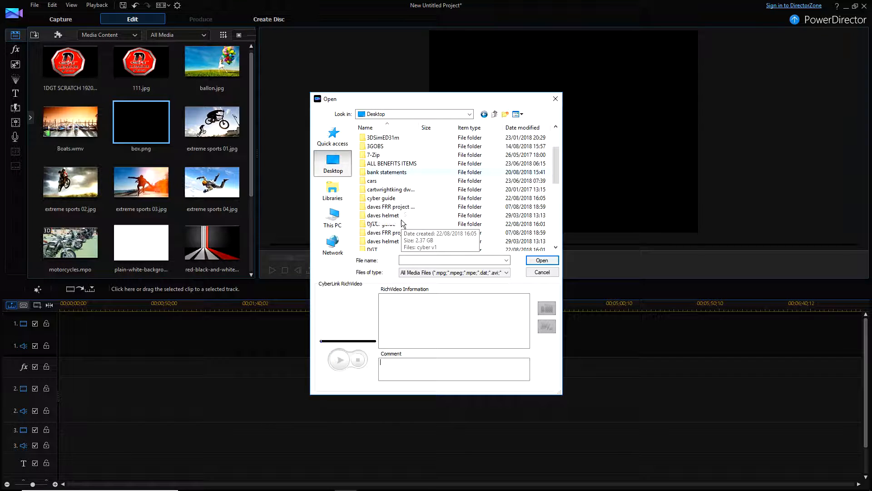
double_click(399, 223)
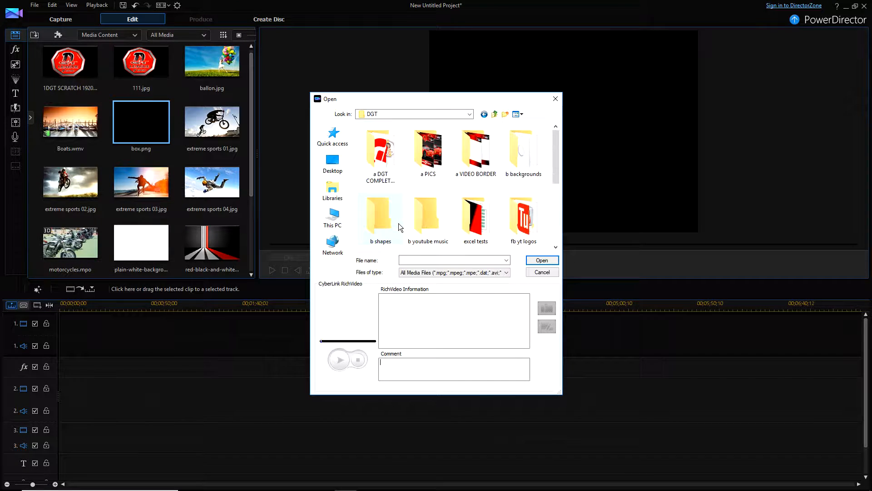
double_click(521, 148)
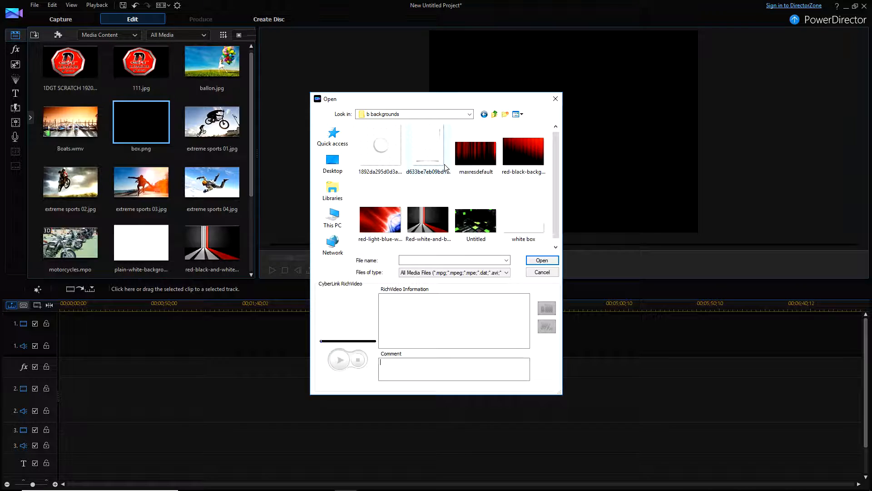
click(394, 148)
ctrl+click(427, 145)
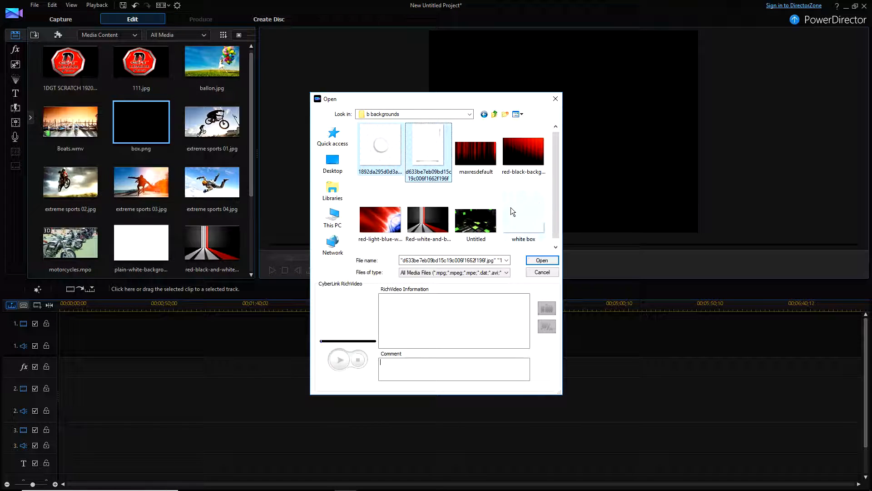
ctrl+click(522, 216)
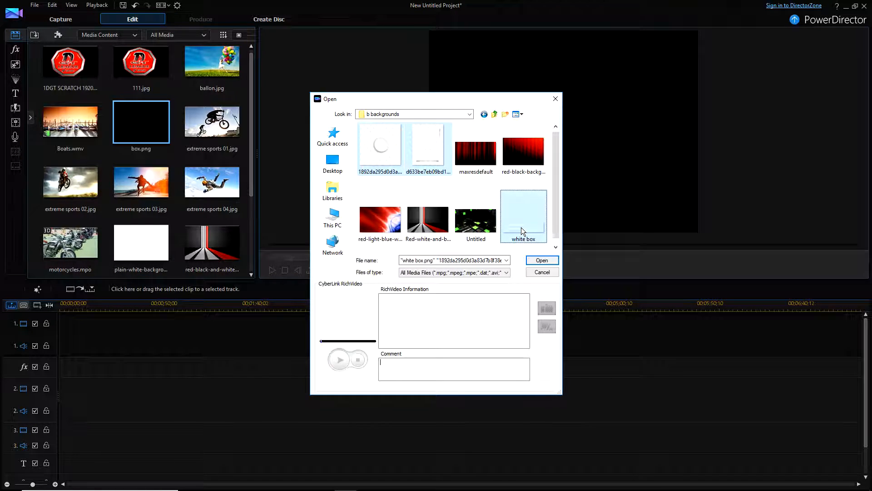
click(543, 262)
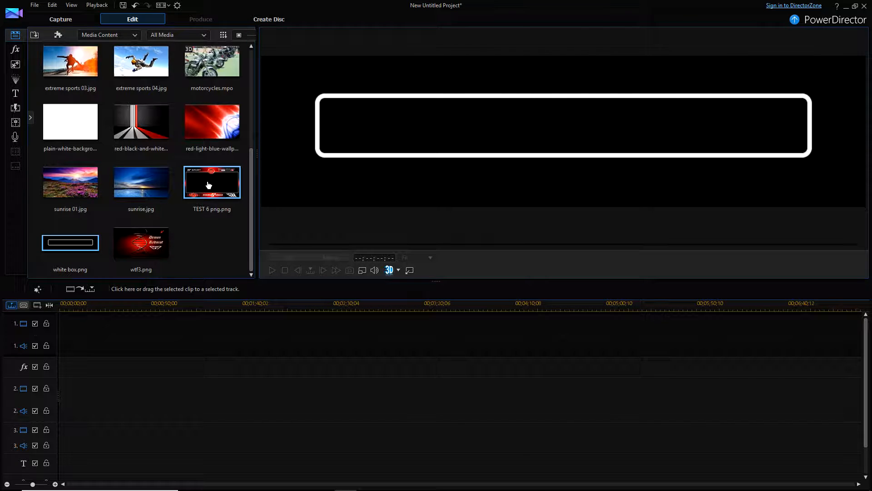
- Import the Untitled, maxresdefault and red-black-background images from the b backgrounds folder into the media library
click(35, 34)
click(46, 47)
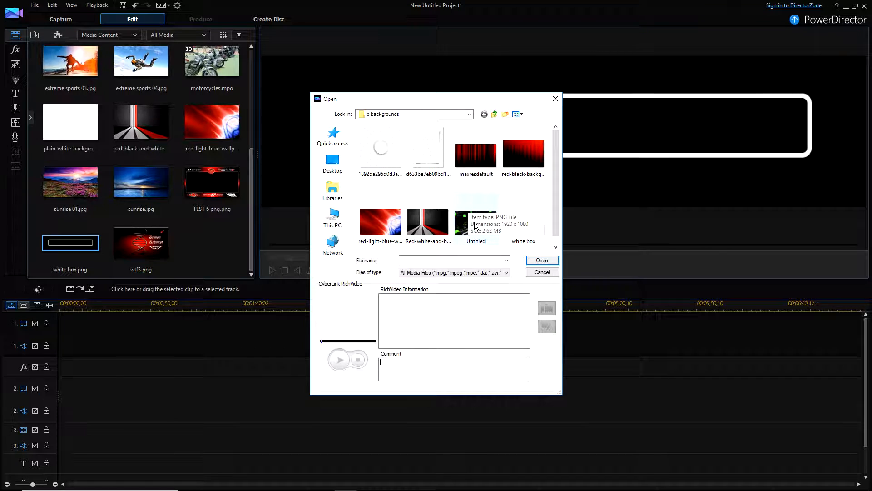
click(472, 216)
ctrl+click(476, 154)
ctrl+click(516, 155)
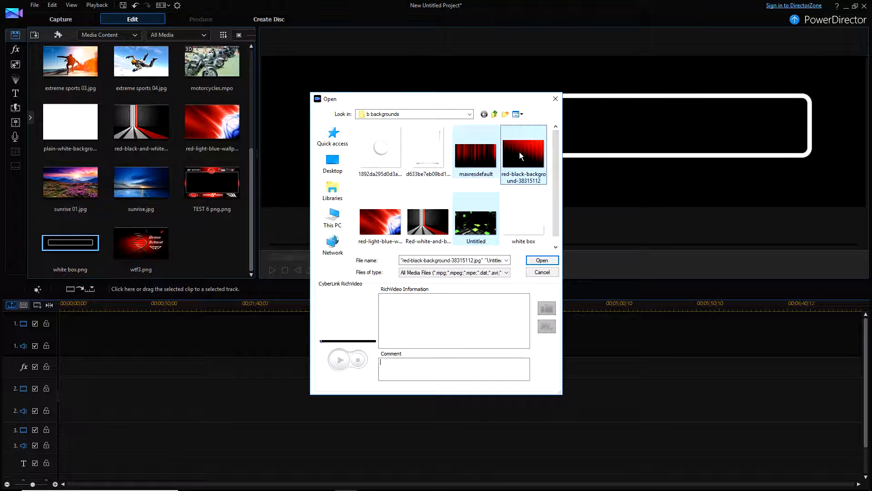
scroll(472, 205, down, 1)
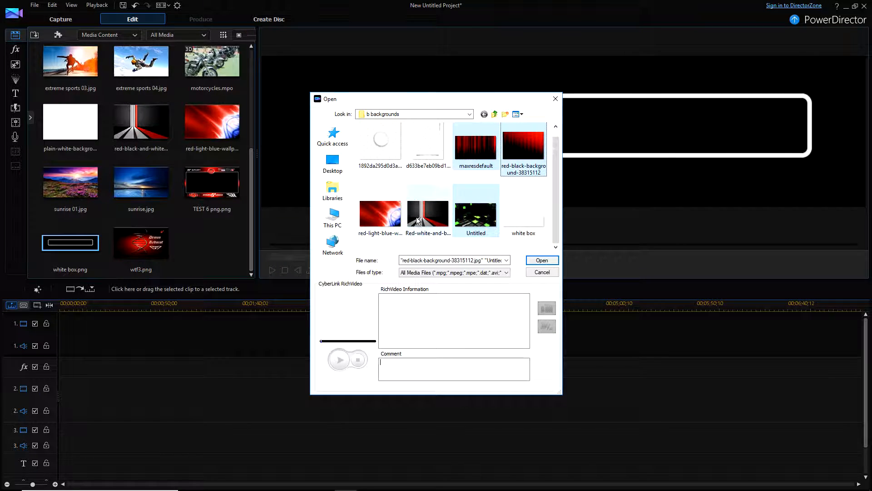
click(540, 260)
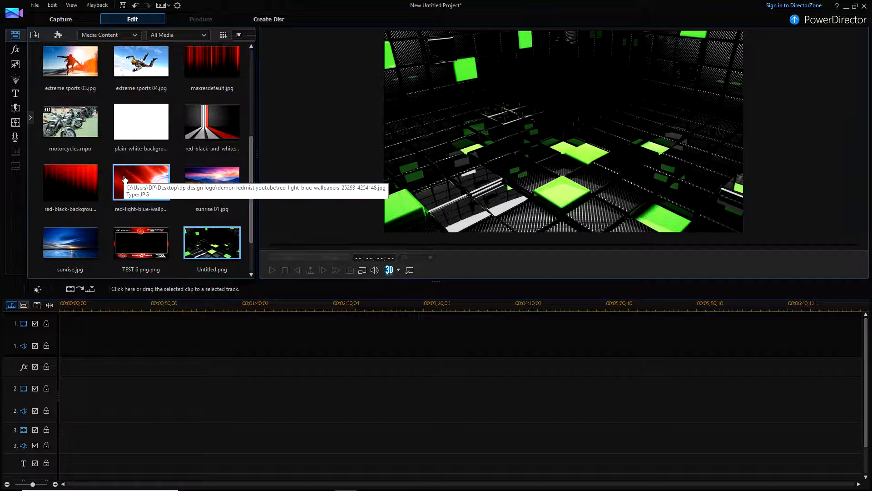
- Place the red-black-and-white background at the start of video track 1 and stretch it to the full width of the frame
scroll(136, 195, up, 3)
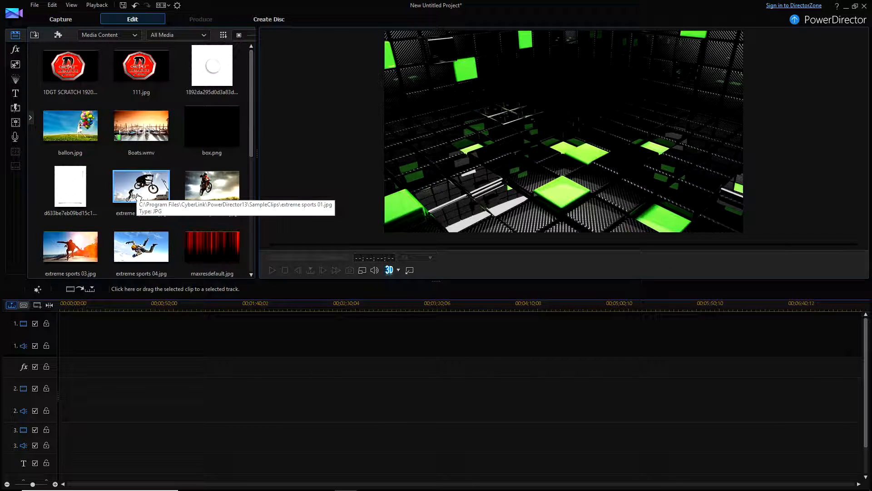
scroll(138, 197, down, 3)
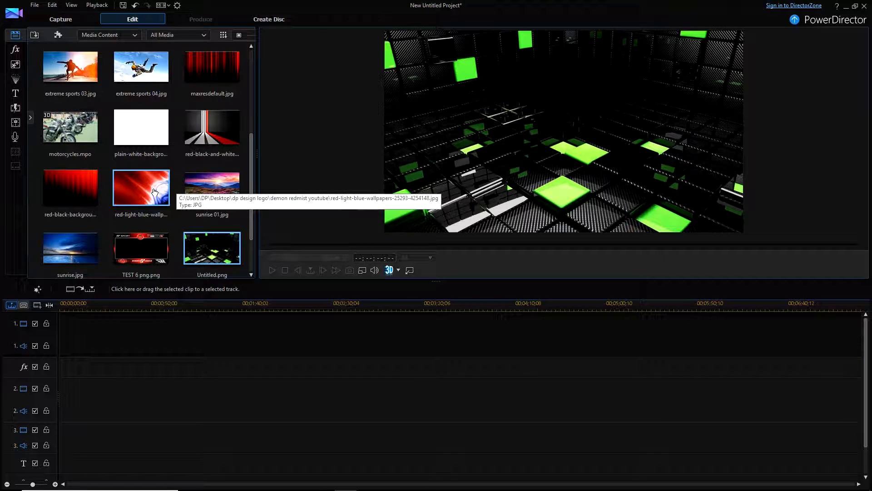
mouse_move(208, 127)
mouse_down()
mouse_move(144, 342)
mouse_move(91, 321)
mouse_move(60, 340)
mouse_up()
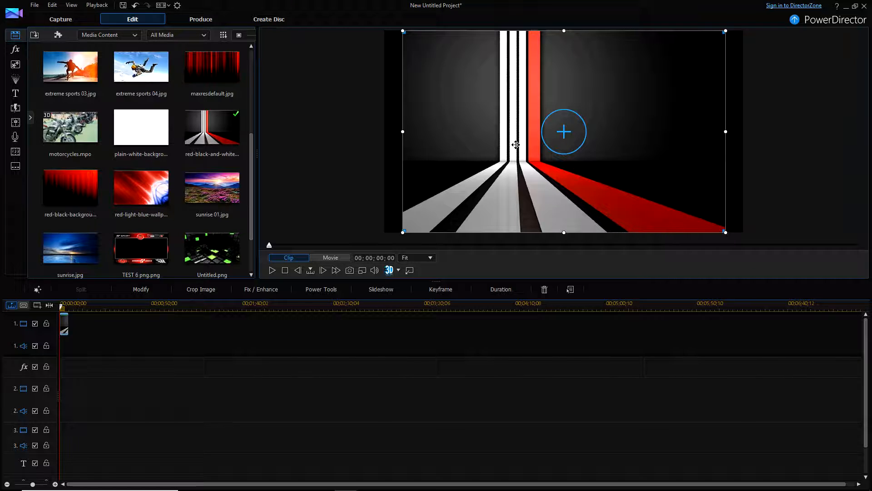
scroll(140, 159, down, 1)
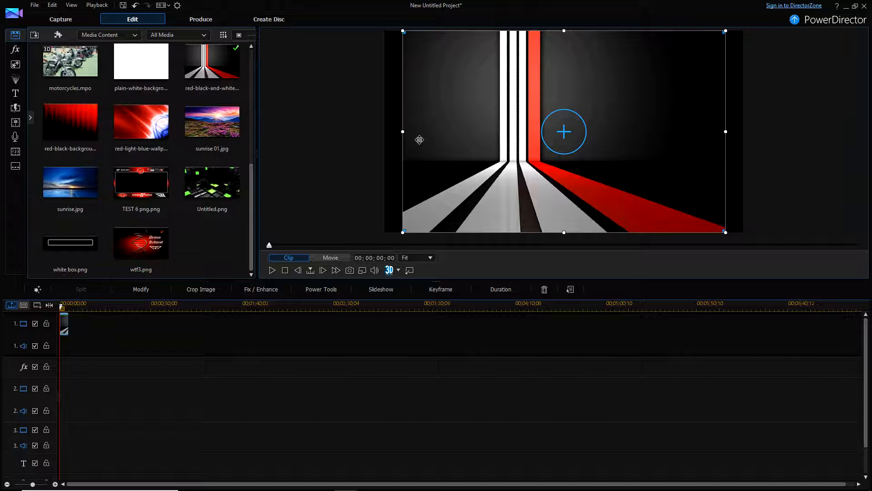
drag(401, 131, 384, 131)
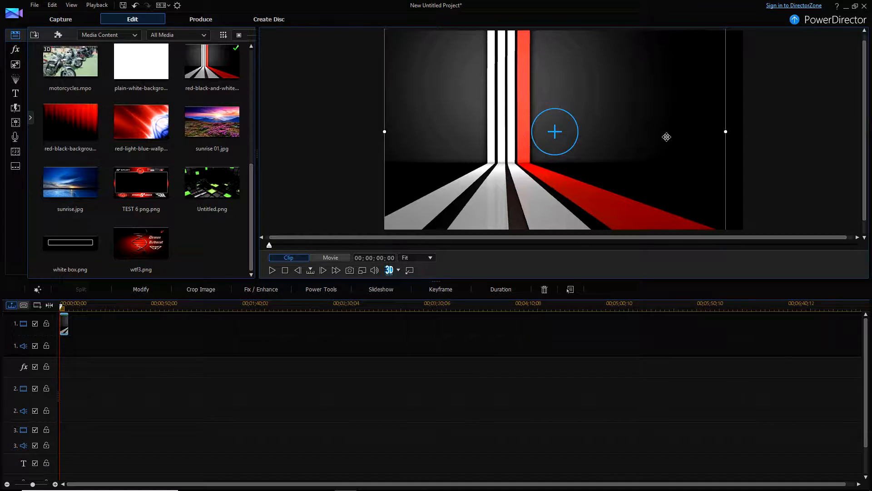
drag(729, 132, 746, 132)
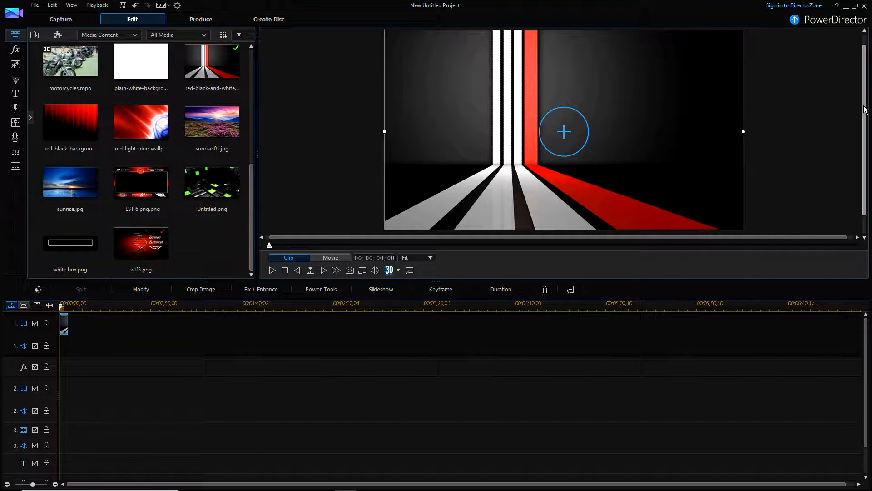
- Examine the stretched background's upper and lower edges in the preview, temporarily enlarging the preview area
drag(863, 106, 868, 86)
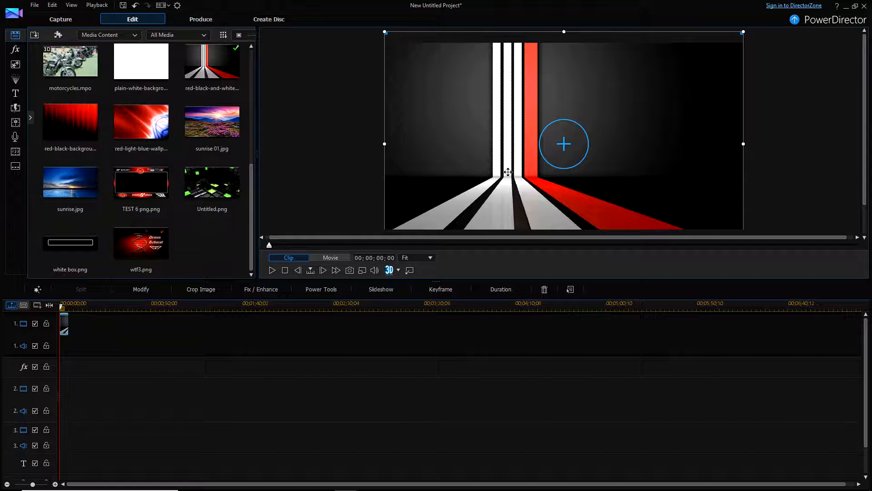
key(minus)
key(plus)
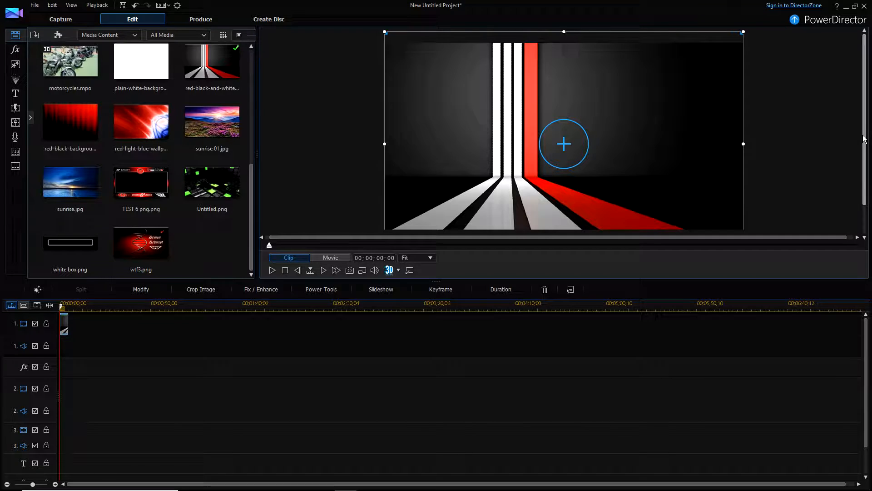
drag(865, 140, 865, 168)
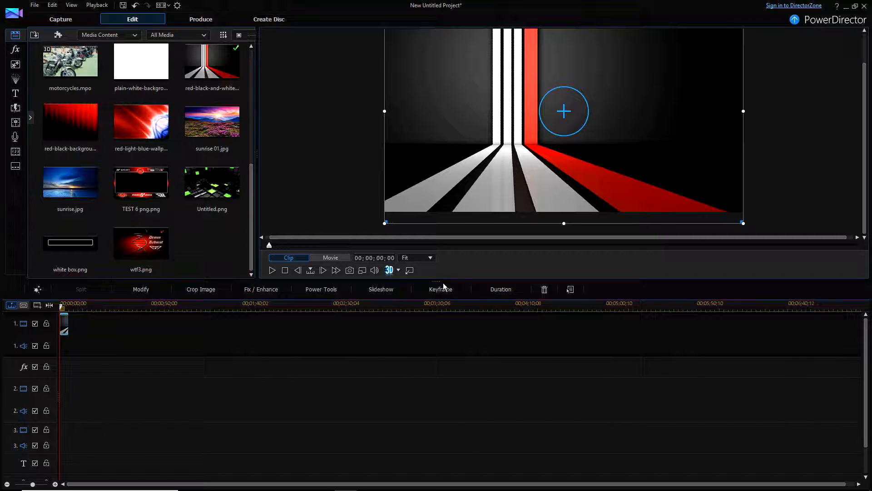
drag(437, 282, 445, 391)
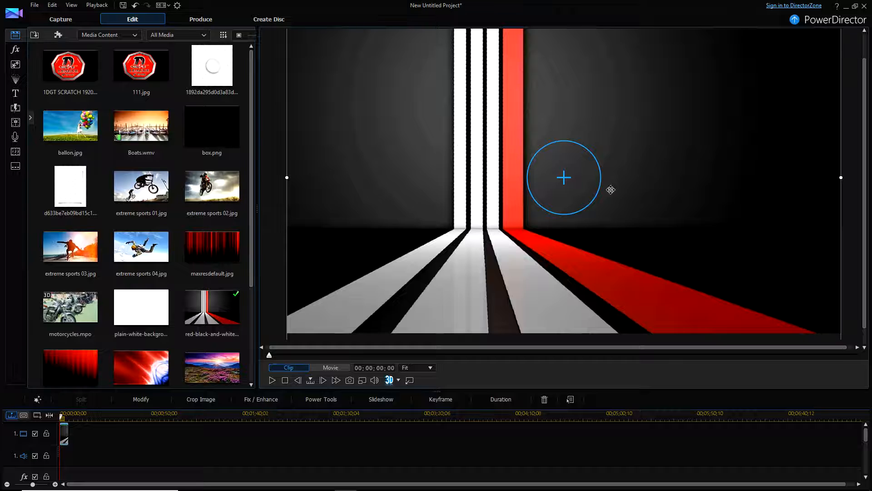
drag(865, 112, 865, 143)
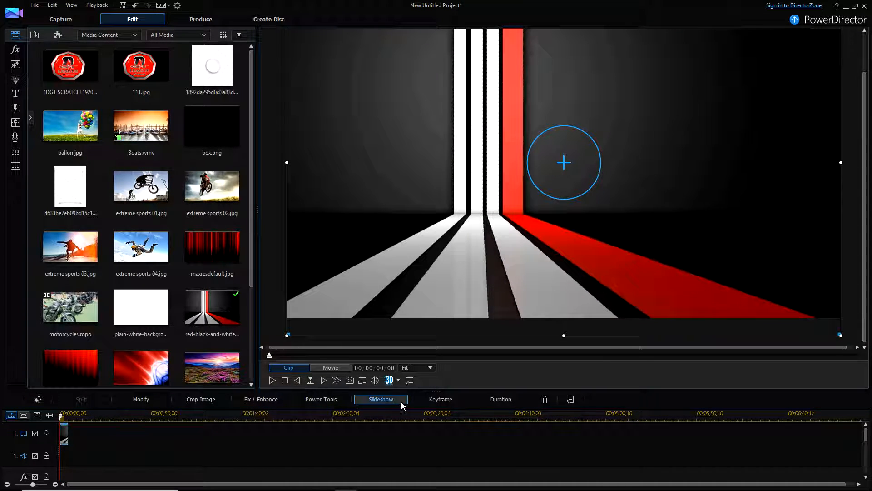
drag(436, 390, 455, 290)
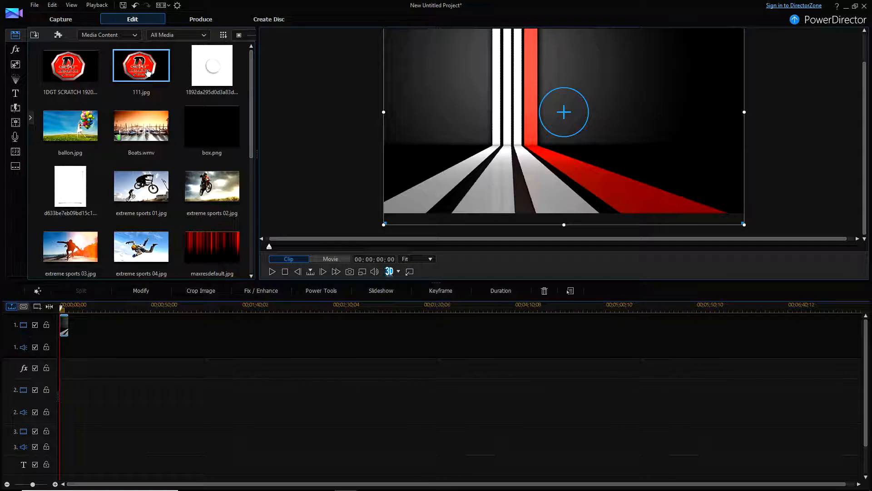
- Add the 111.jpg logo to video track 2, then reselect the background clip on track 1
drag(142, 66, 112, 418)
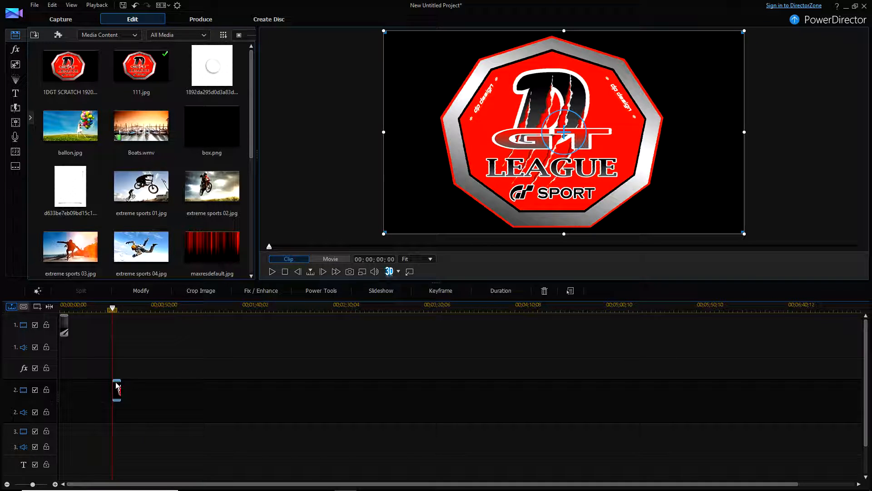
click(64, 331)
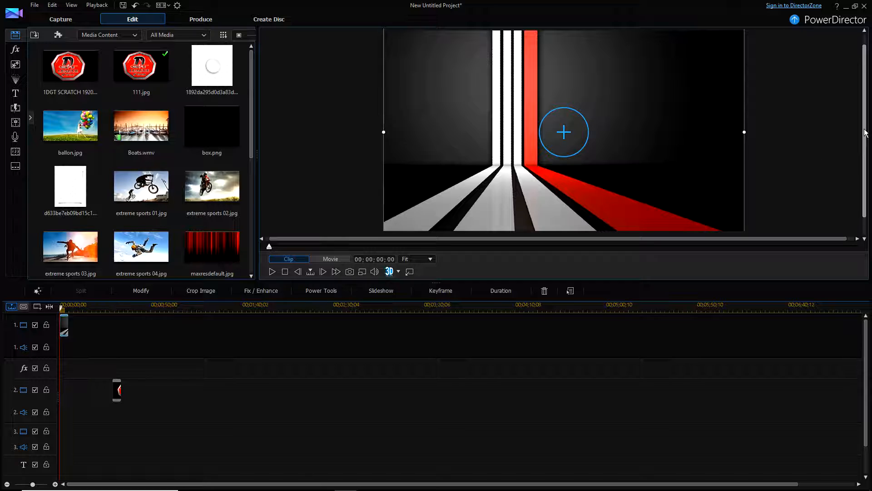
mouse_move(865, 134)
mouse_down()
mouse_move(868, 176)
mouse_move(870, 124)
mouse_up()
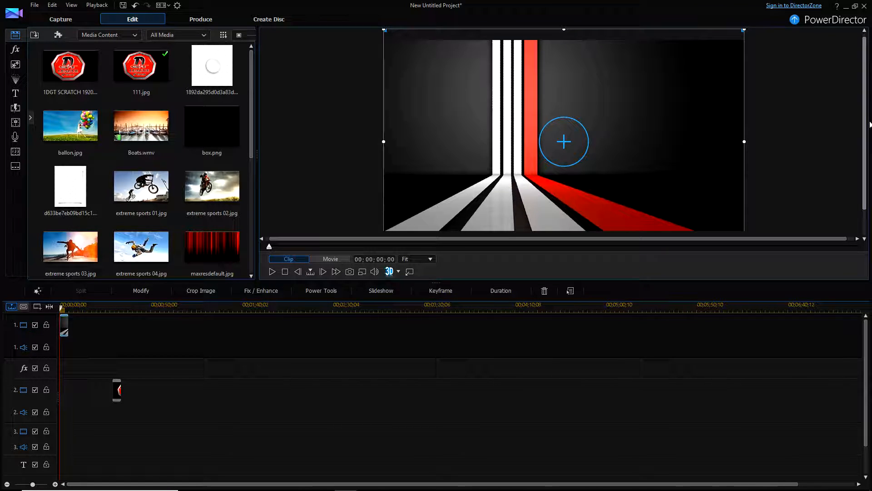
- Undock and enlarge the preview window to examine the background's edges, then dock it again
click(410, 272)
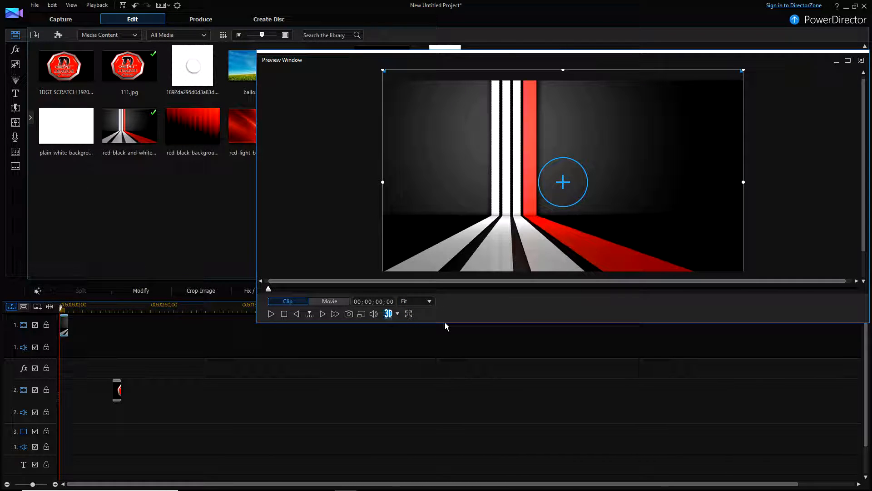
drag(446, 322, 457, 400)
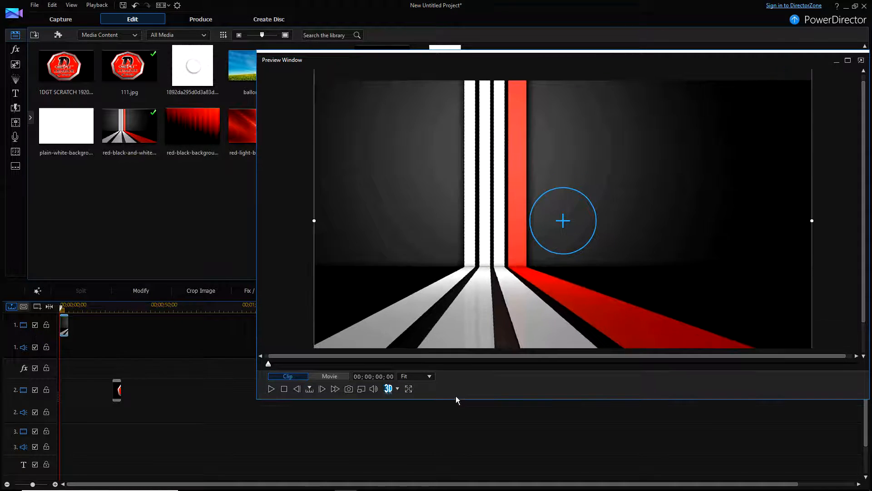
click(861, 61)
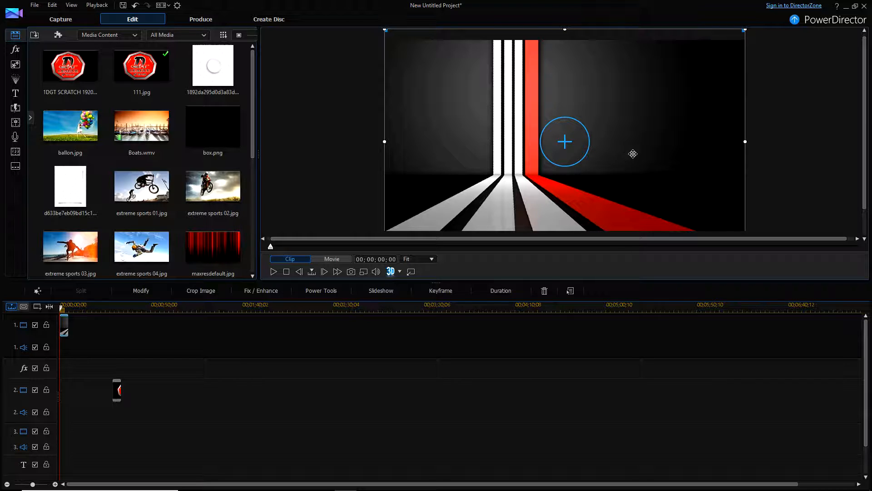
scroll(863, 91, down, 2)
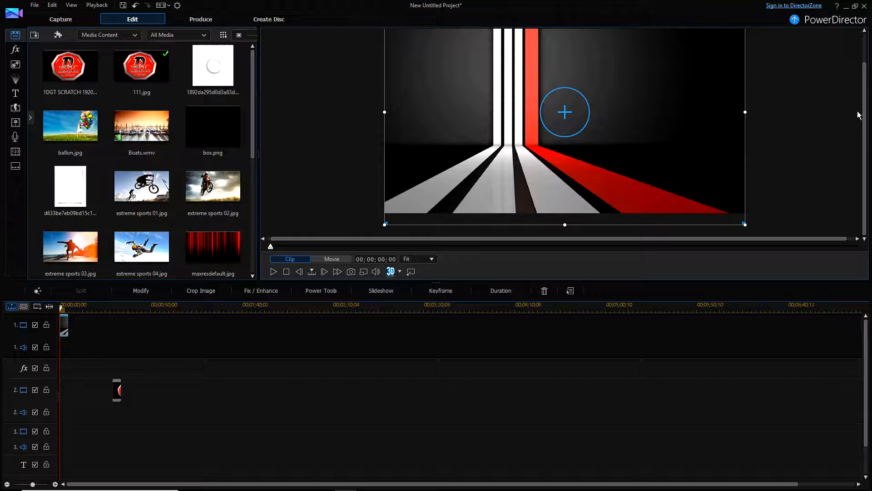
scroll(859, 115, up, 2)
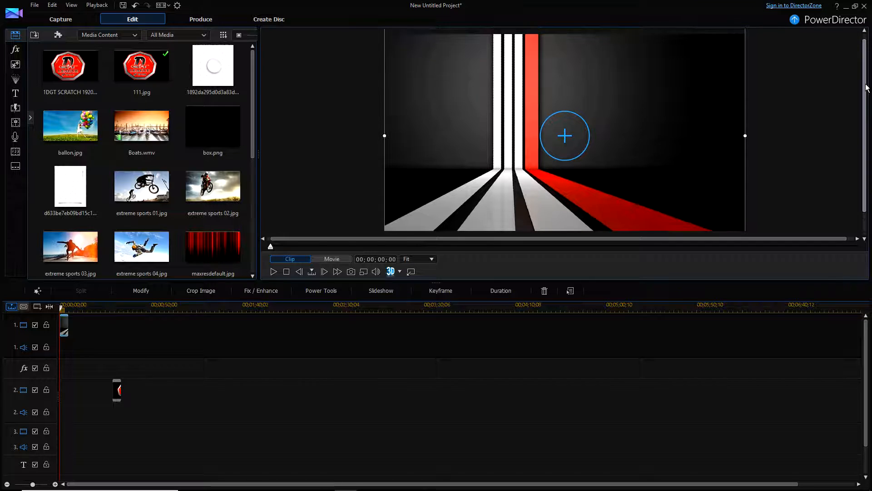
- Capture a snapshot of the fitted background as tt1 and show the captured image from the media library
click(352, 271)
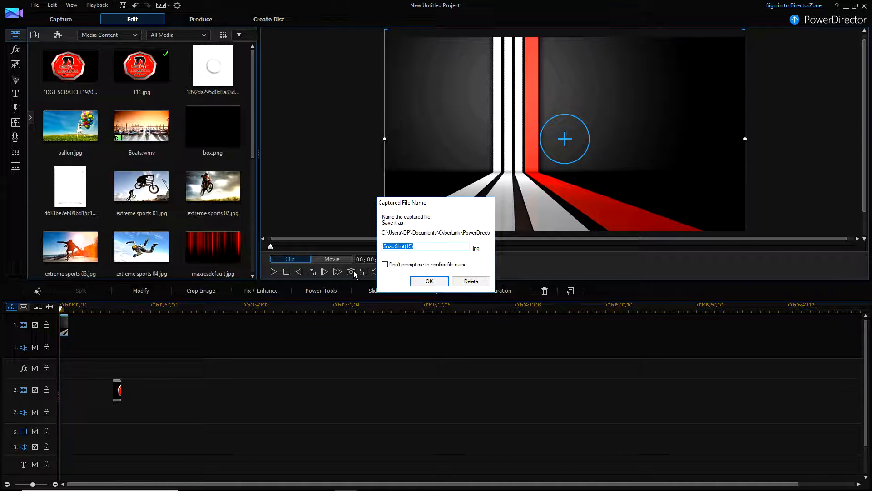
text(tt1)
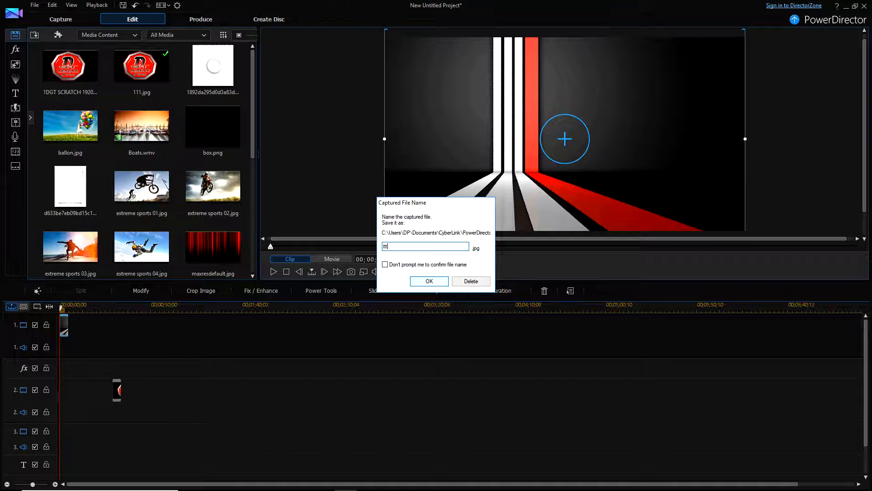
click(429, 281)
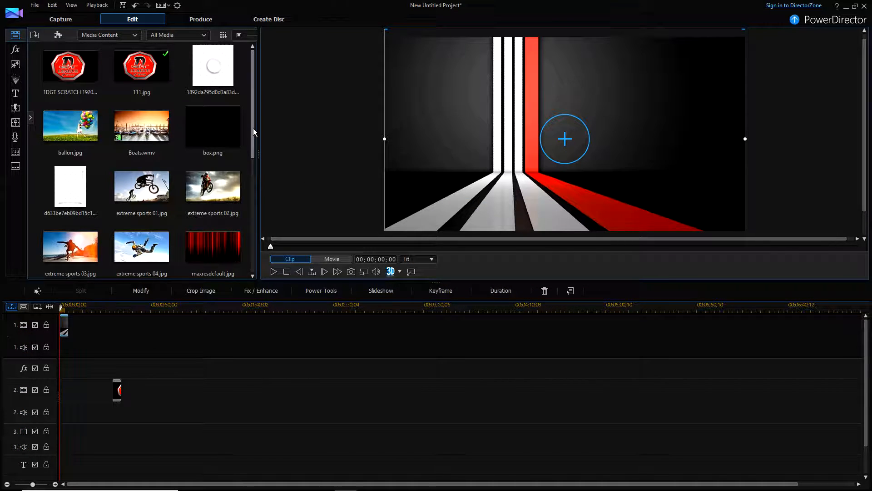
drag(253, 128, 255, 239)
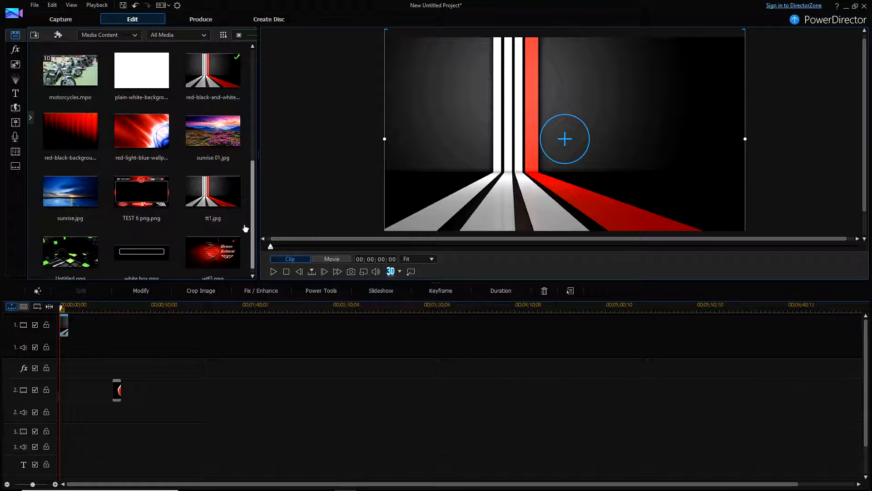
click(222, 195)
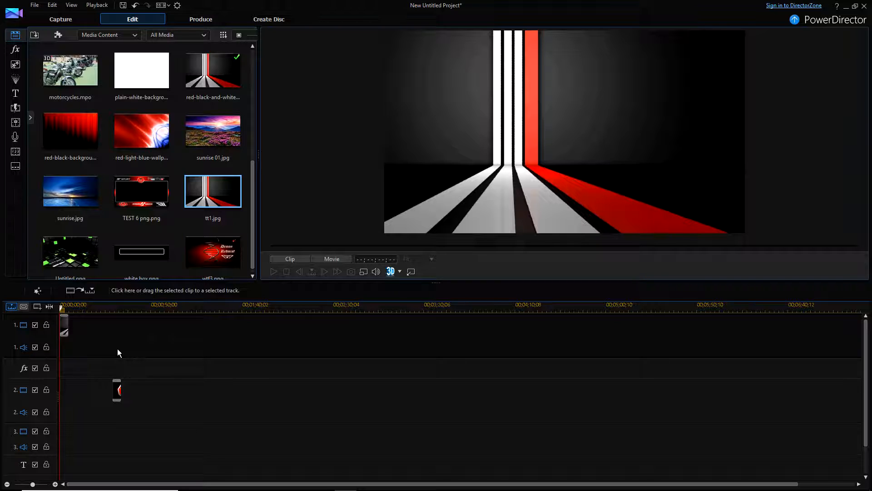
- Remove the background clip on track 1 and the logo clip on track 2 from the timeline
click(65, 324)
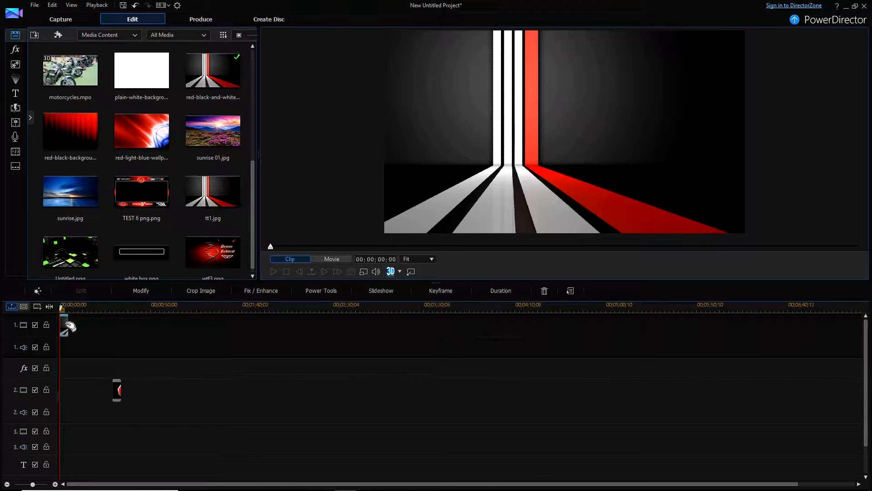
click(117, 390)
right_click(119, 390)
click(184, 124)
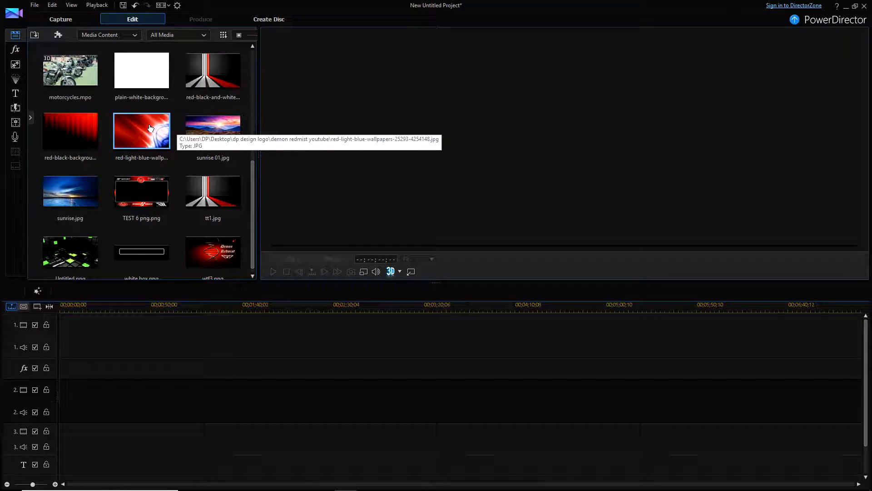
- Place the red-light-blue wallpaper image on video track 1 and stretch it to fill the whole preview frame
drag(142, 132, 59, 342)
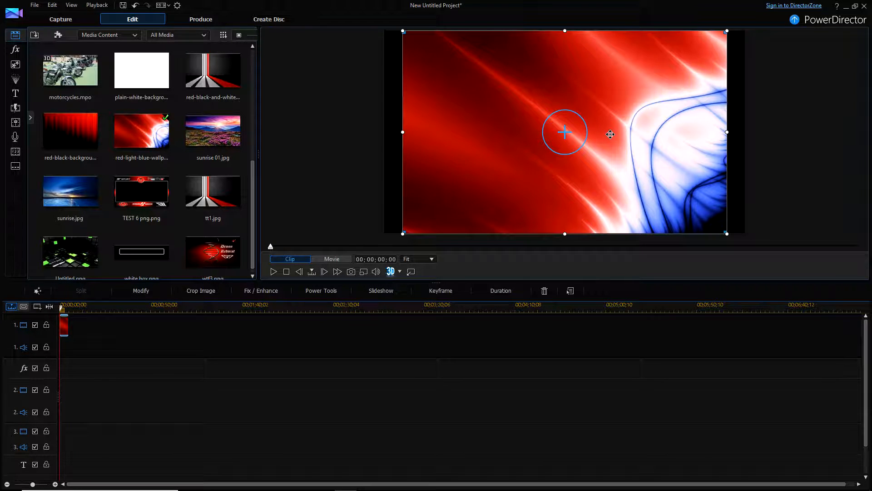
drag(609, 132, 611, 149)
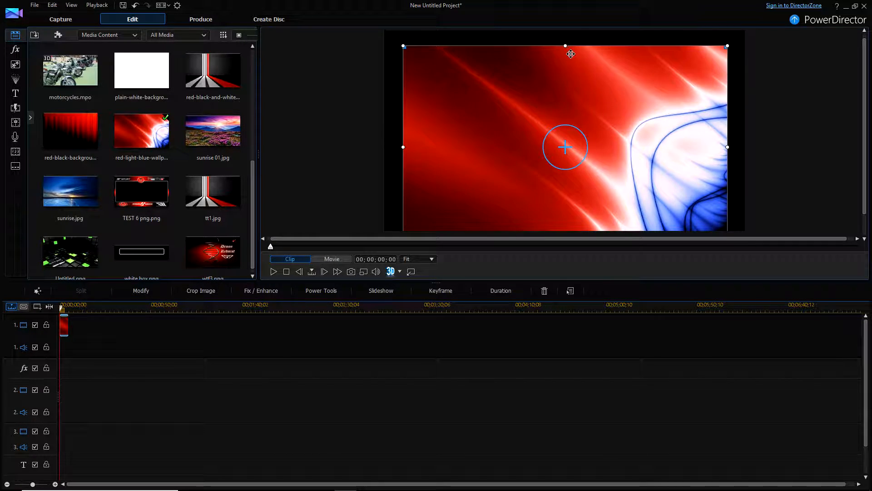
drag(566, 42, 566, 30)
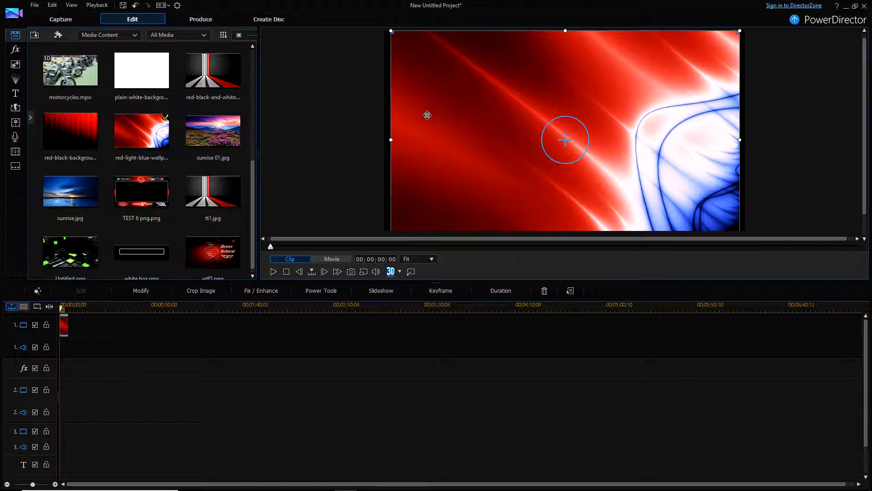
drag(391, 140, 385, 139)
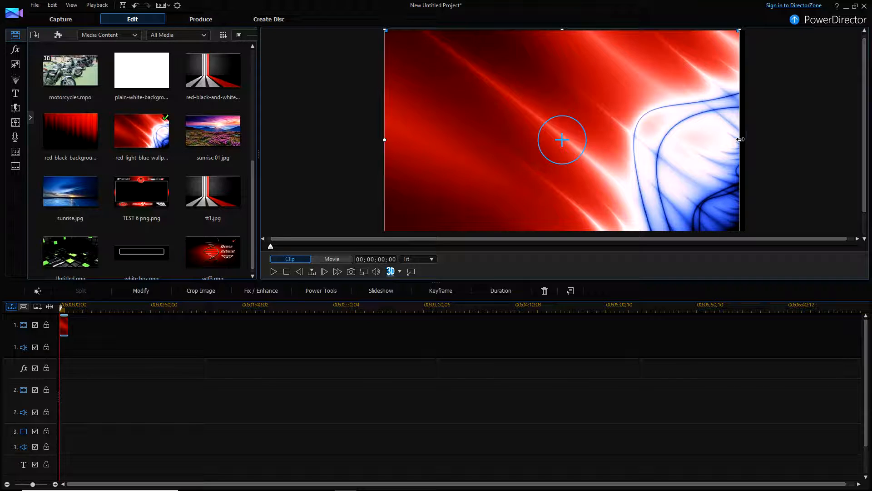
drag(740, 140, 744, 140)
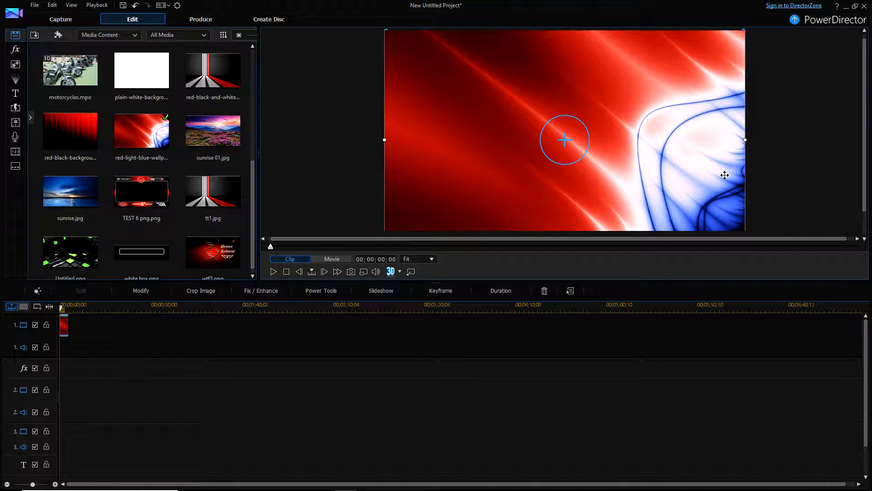
drag(865, 141, 866, 110)
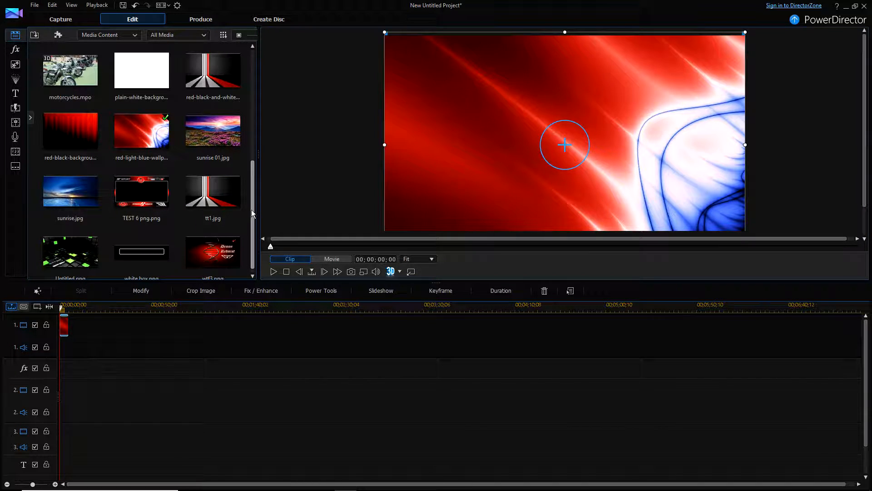
drag(252, 209, 263, 232)
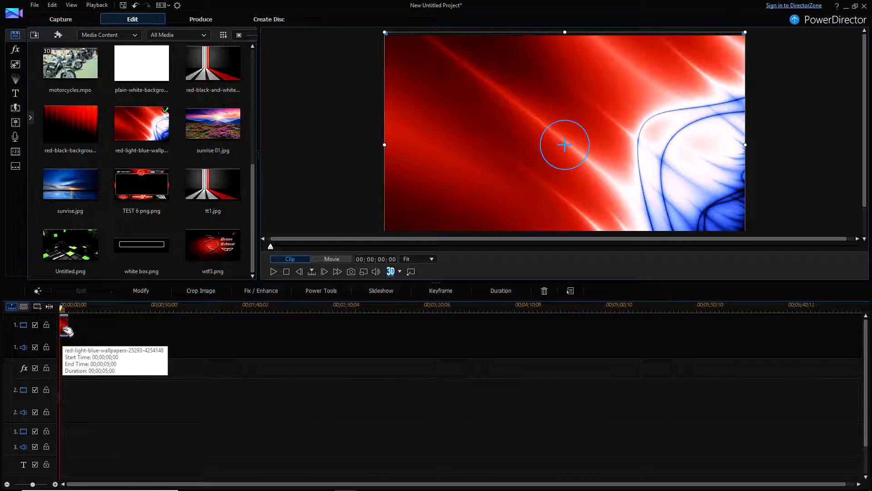
- Browse the title templates and preview Clover_03
click(15, 94)
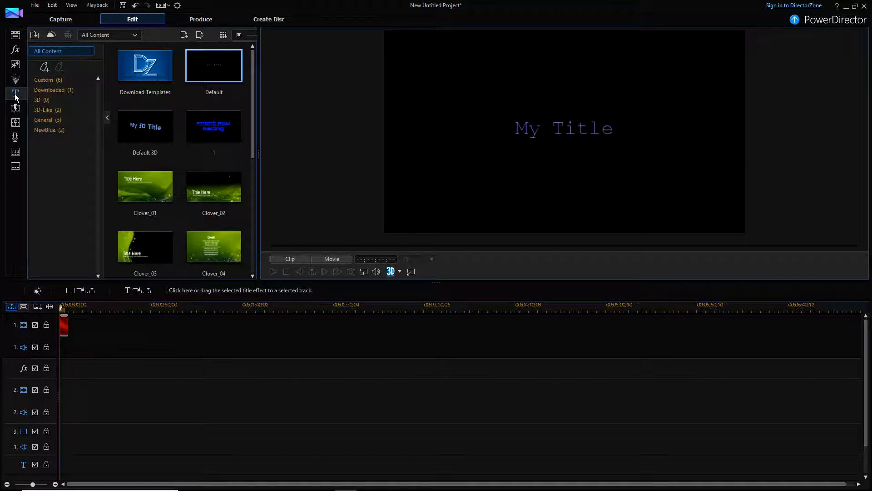
scroll(244, 133, down, 2)
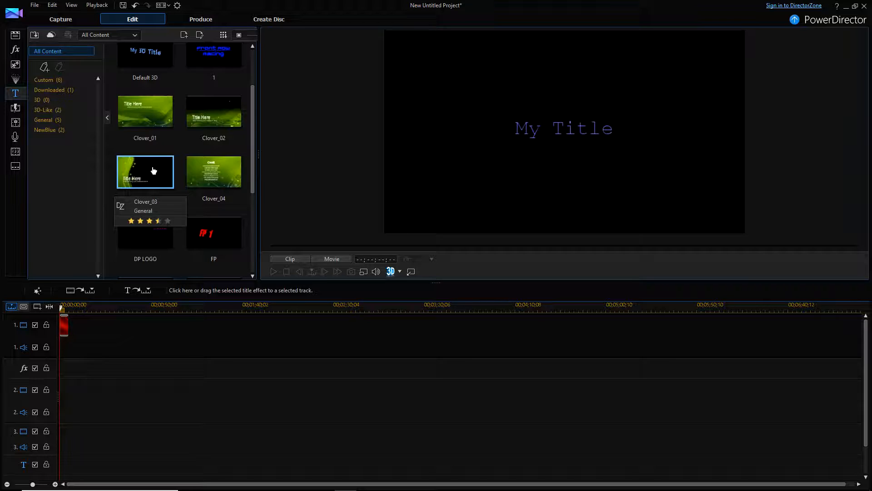
click(154, 170)
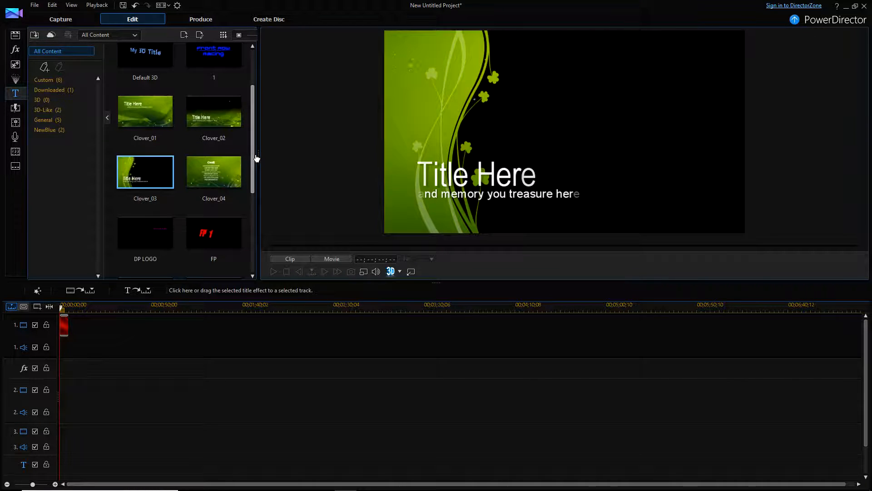
drag(253, 171, 258, 122)
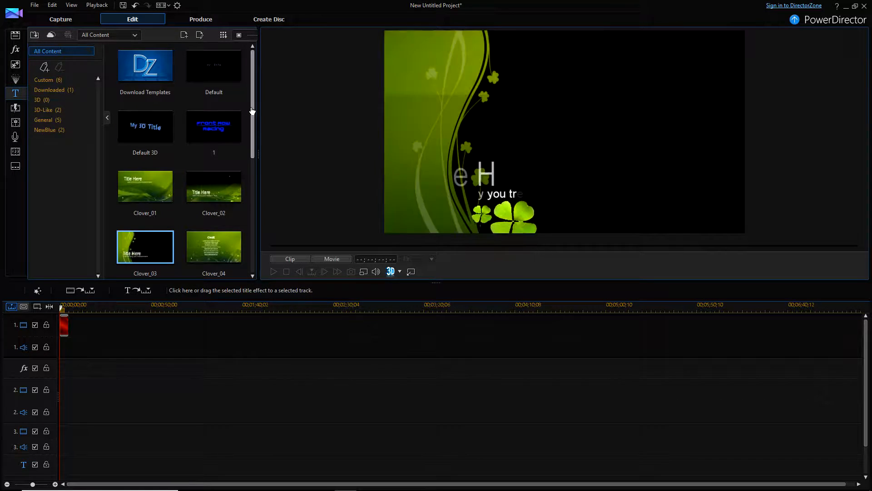
- Add the Default title template to the start of video track 2, over the background
click(210, 71)
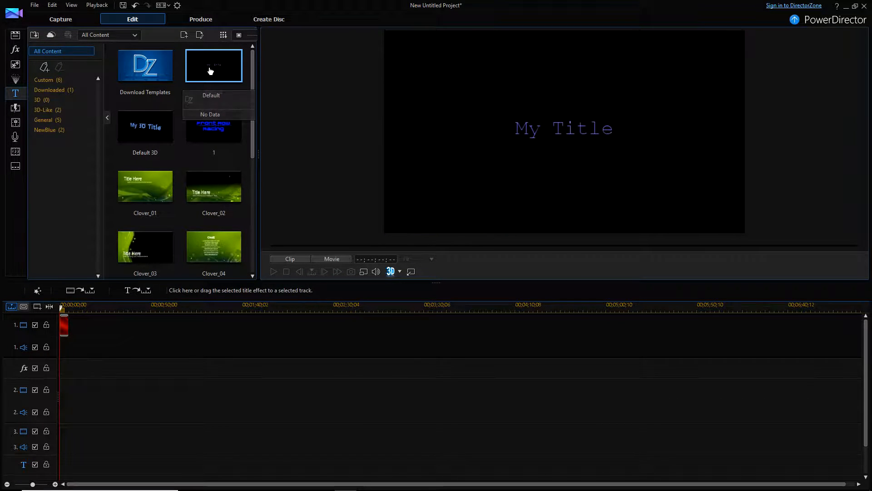
drag(210, 70, 53, 395)
click(202, 144)
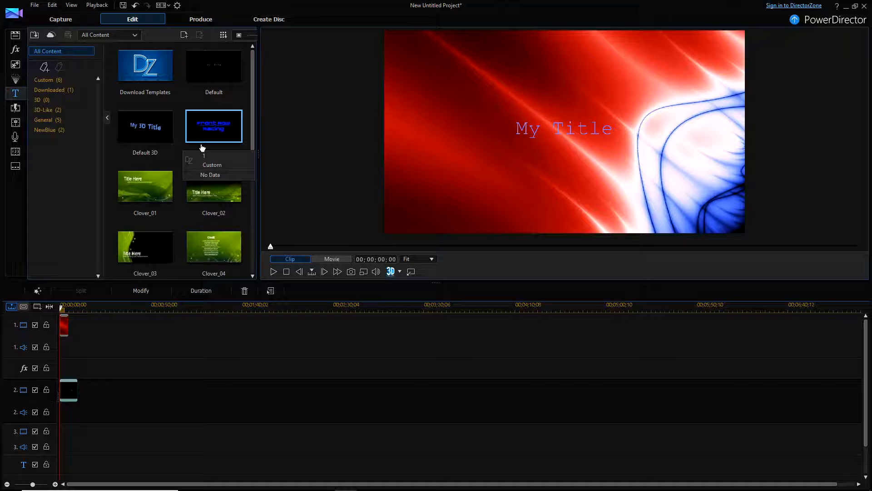
click(217, 76)
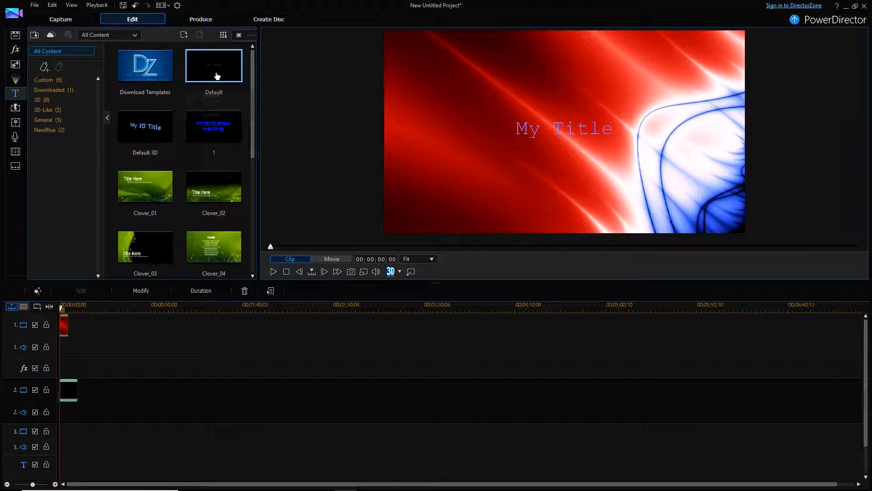
click(164, 136)
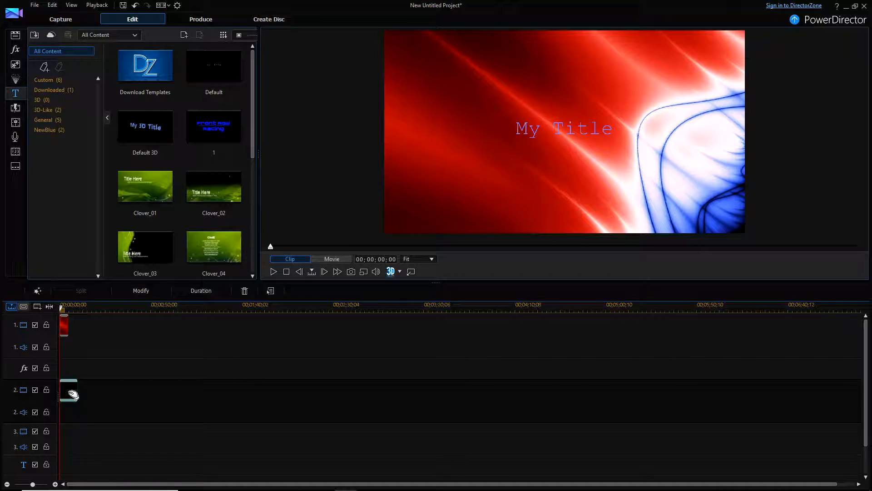
- Extend the background clip to 10 seconds and the Default title clip to about 2 minutes 48 seconds
click(69, 327)
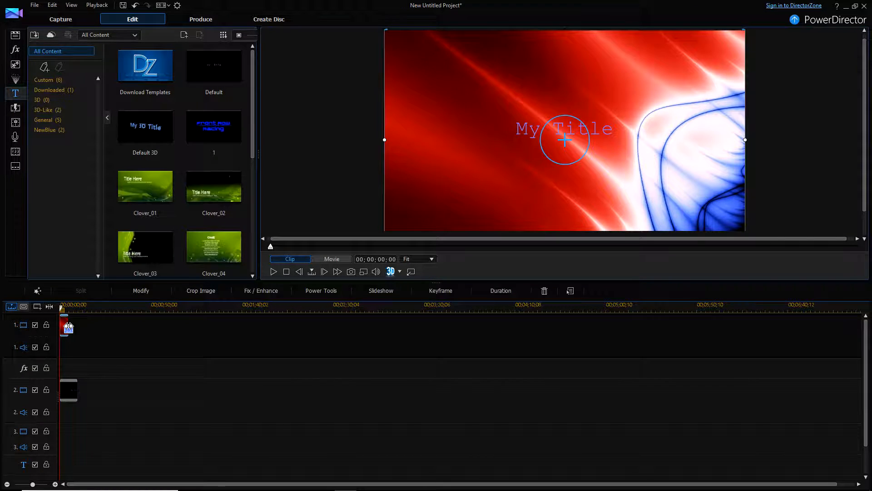
drag(69, 327, 77, 326)
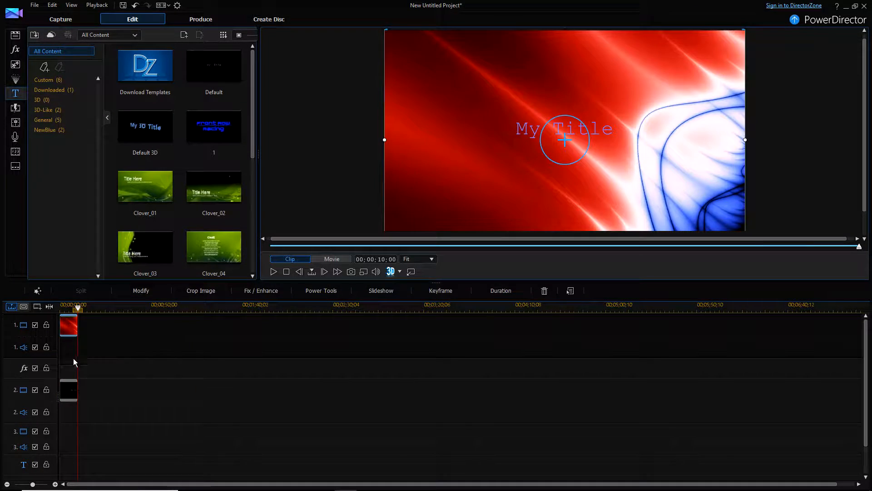
click(77, 390)
drag(77, 390, 366, 391)
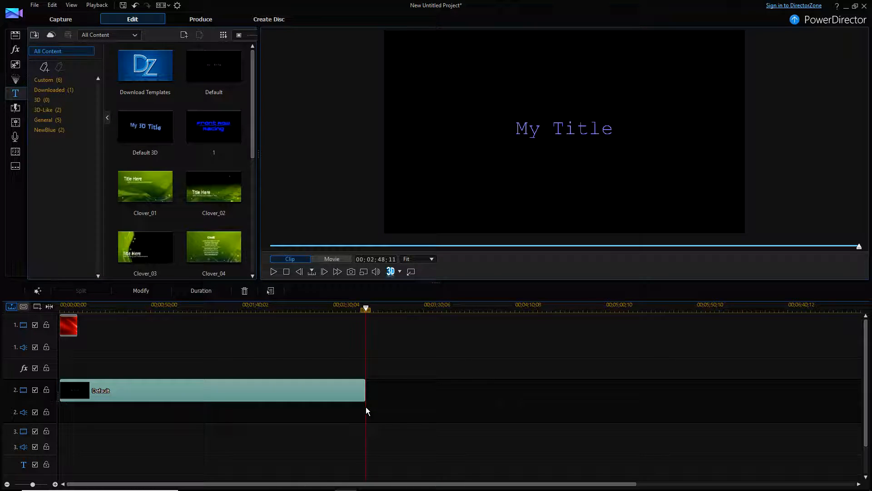
- Return the playhead to the start of the timeline and select the Default title clip on track 2
click(68, 326)
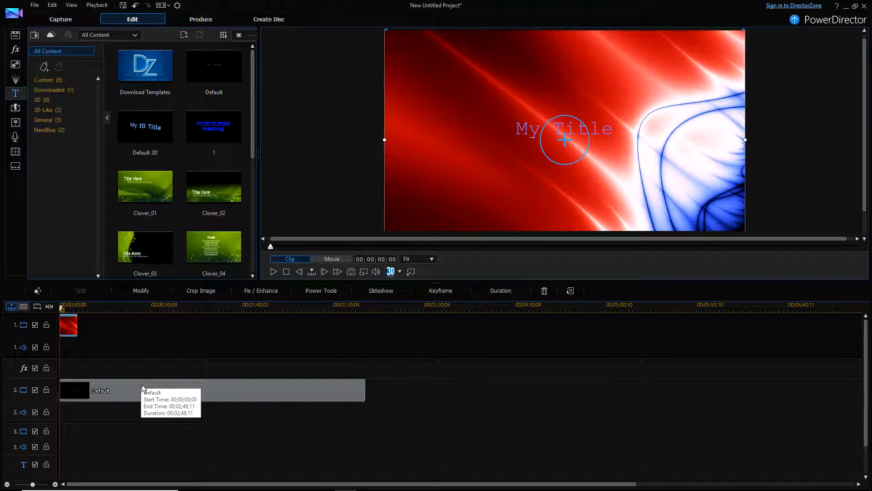
click(66, 307)
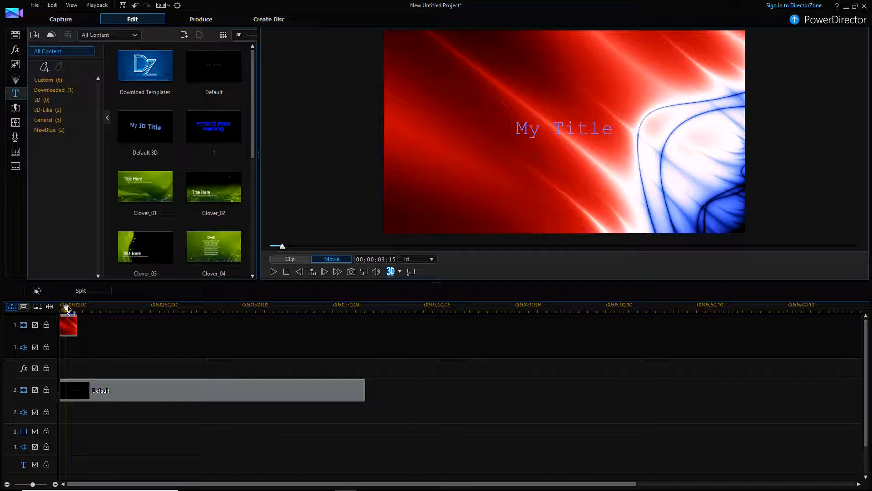
drag(67, 308, 60, 309)
click(64, 316)
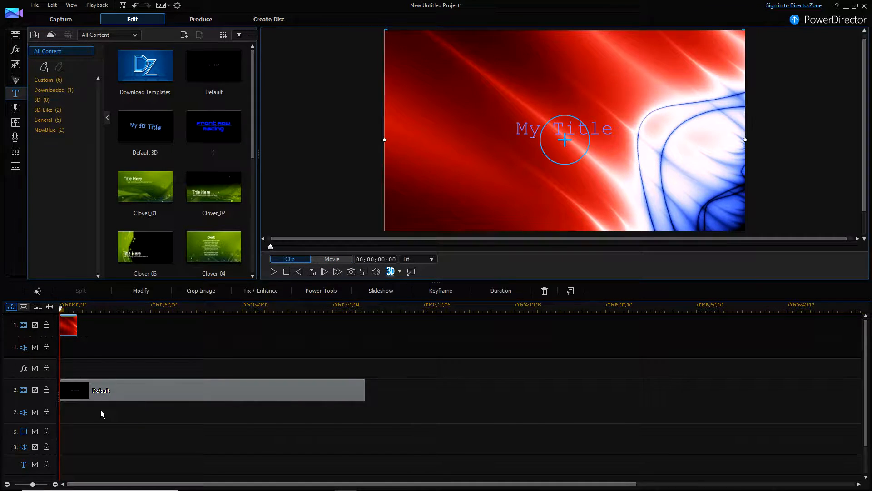
click(105, 388)
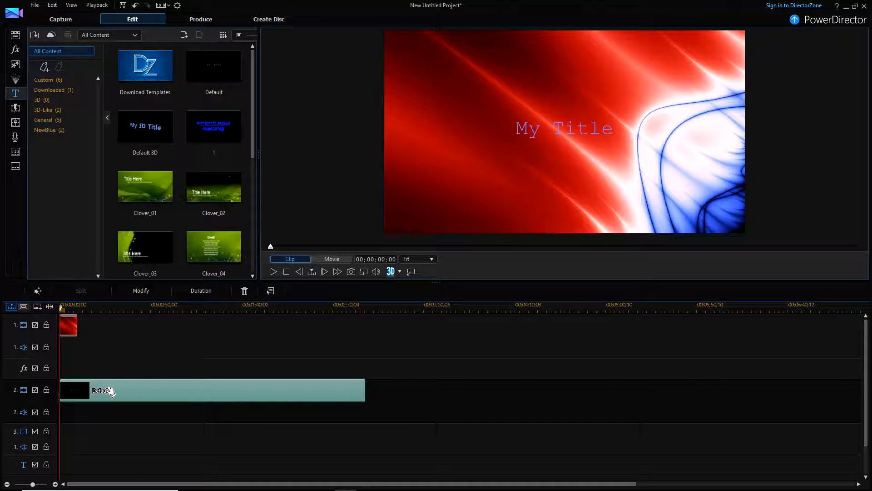
right_click(133, 389)
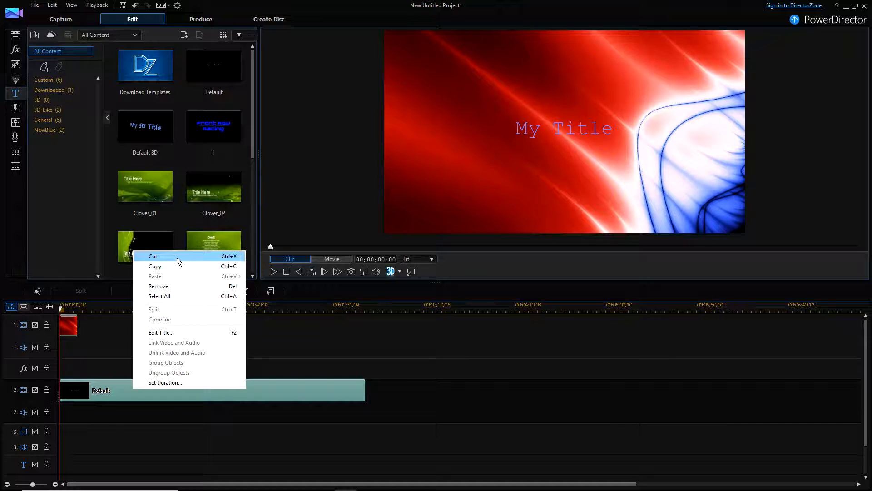
click(181, 331)
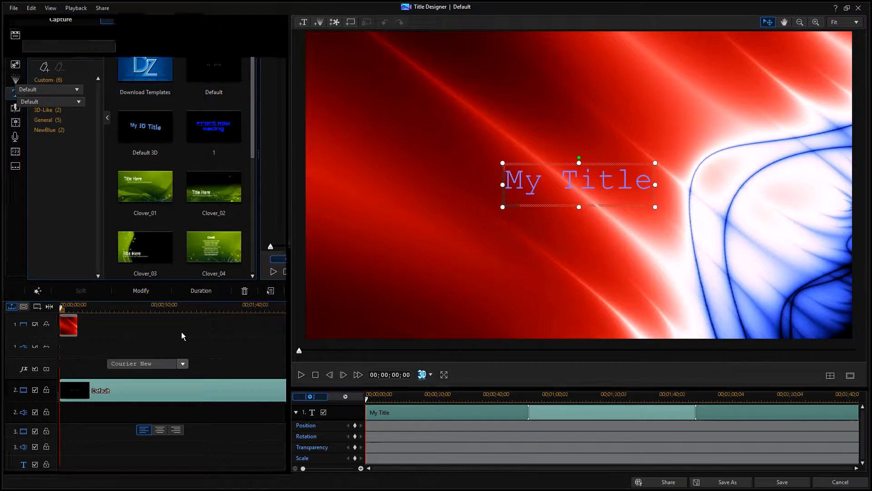
click(859, 8)
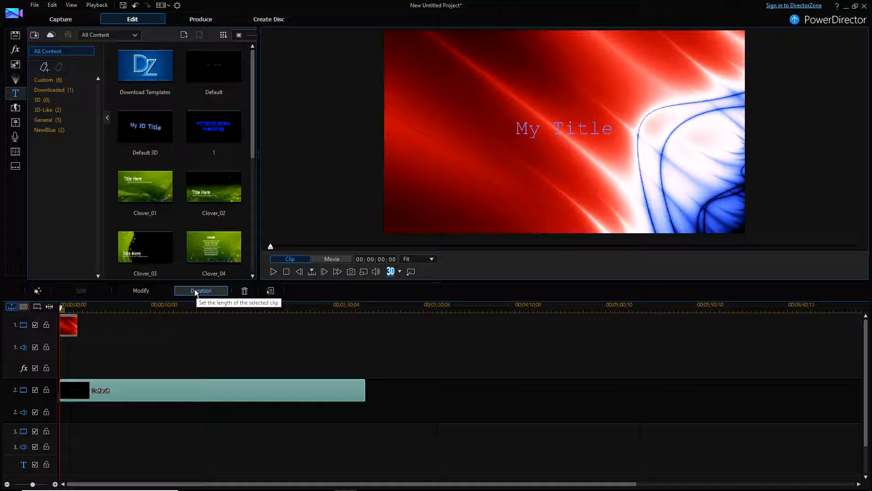
- Open the Default title in the Title Designer, check the character type options and show the font settings
click(143, 293)
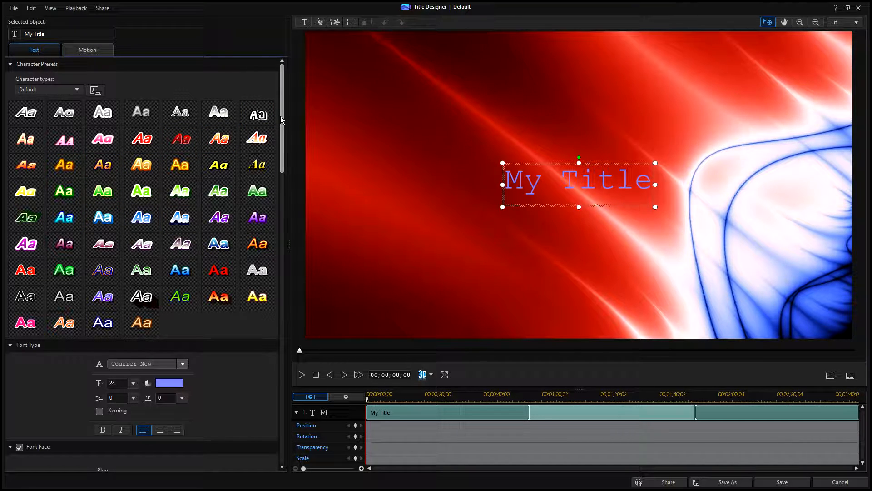
click(76, 91)
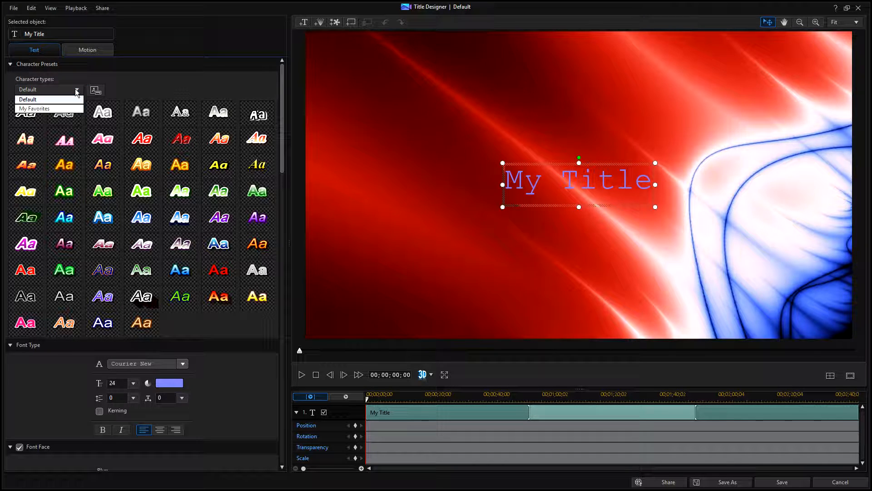
click(76, 91)
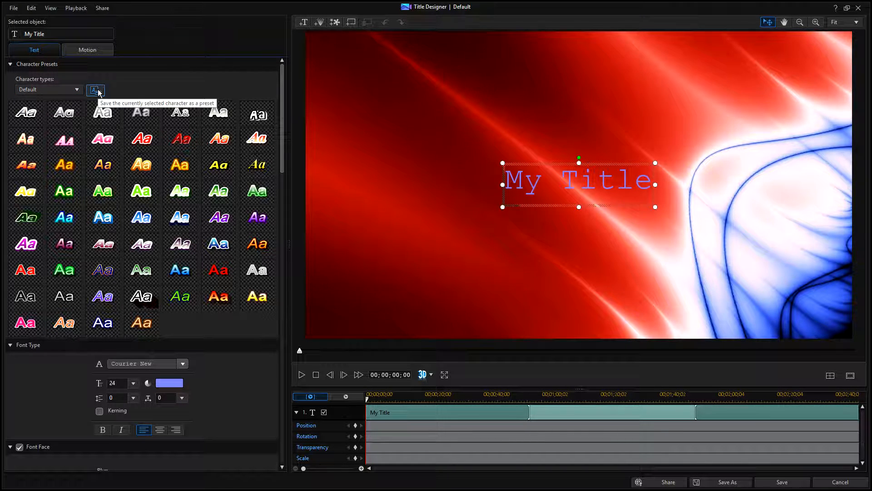
drag(283, 97, 273, 157)
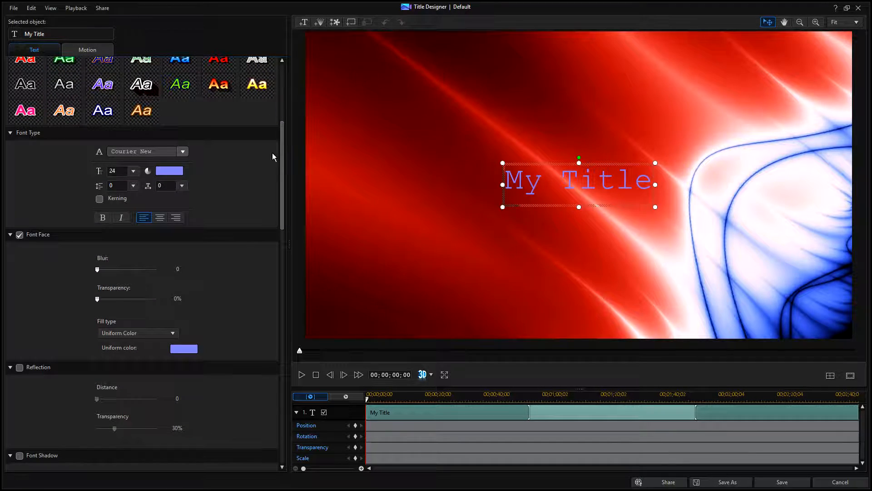
- Browse the available fonts and preview some on the title, such as Bookshelf Symbol 7 and Bodoni MT Black, without applying one
click(182, 152)
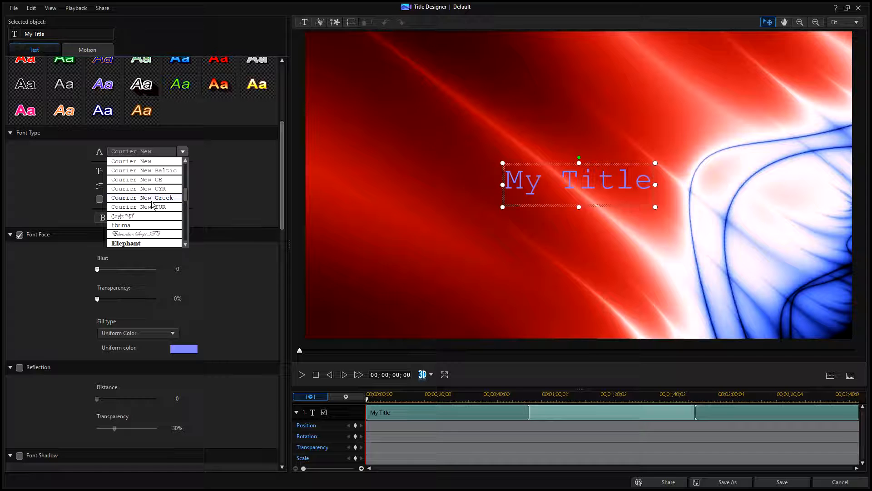
scroll(153, 206, up, 8)
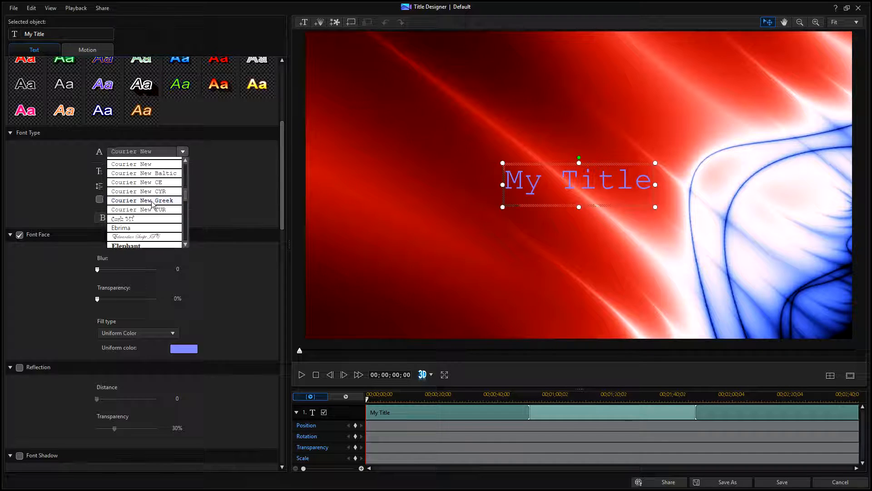
scroll(153, 205, up, 2)
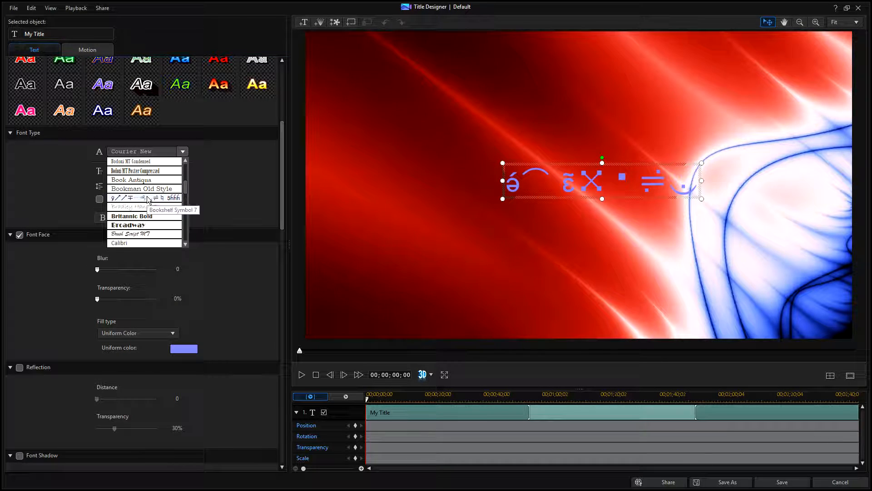
scroll(148, 199, down, 2)
scroll(148, 199, down, 14)
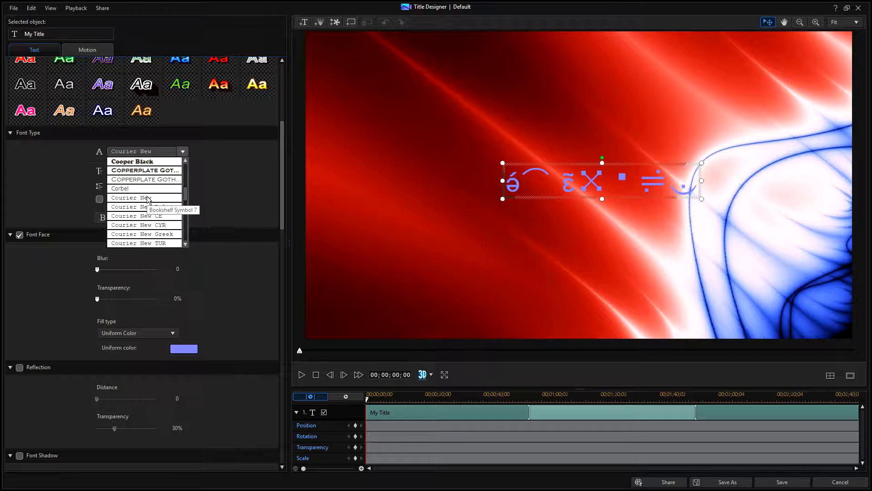
scroll(147, 199, down, 5)
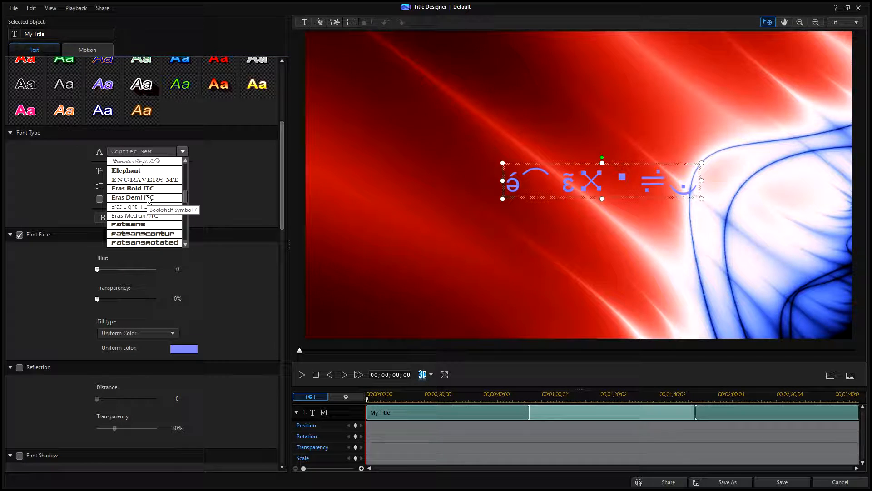
scroll(148, 199, up, 12)
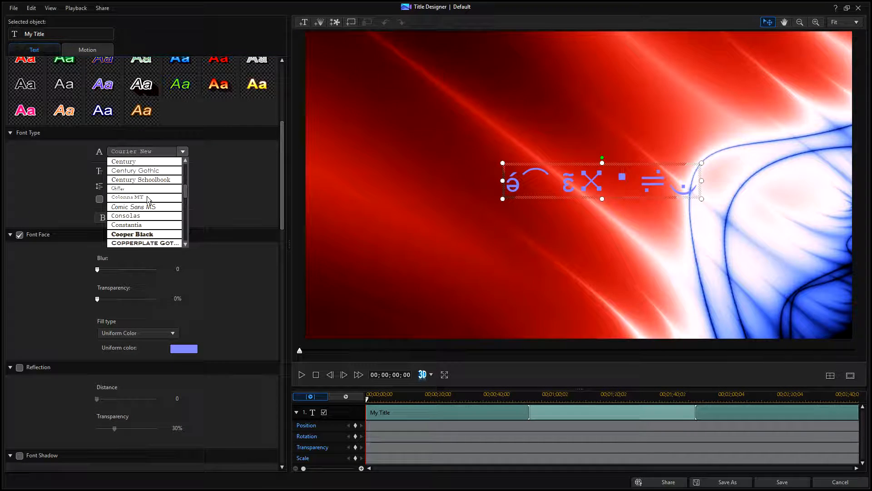
scroll(148, 199, up, 5)
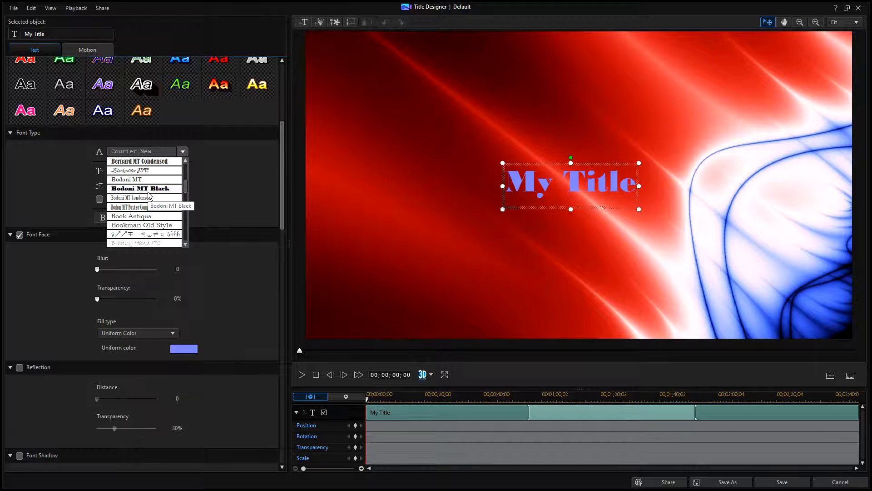
click(245, 169)
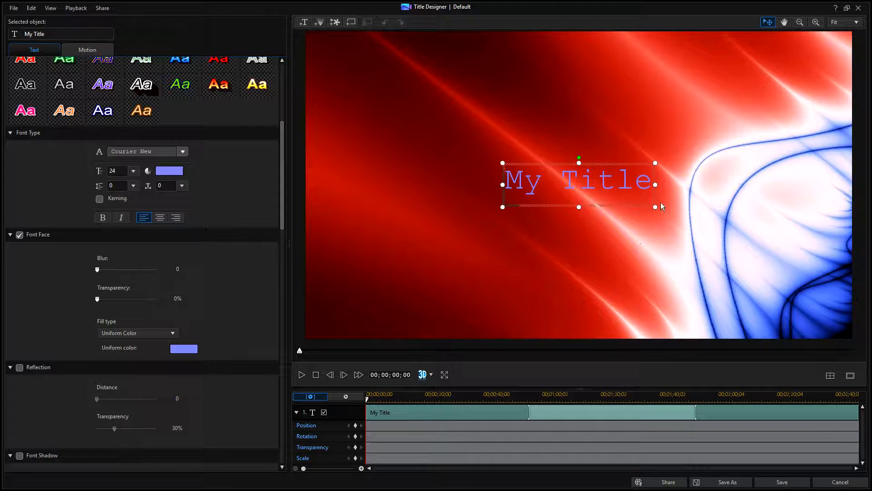
- Replace the title's placeholder text with "video 1 - Importing files, folders and youtube music"
drag(649, 180, 514, 180)
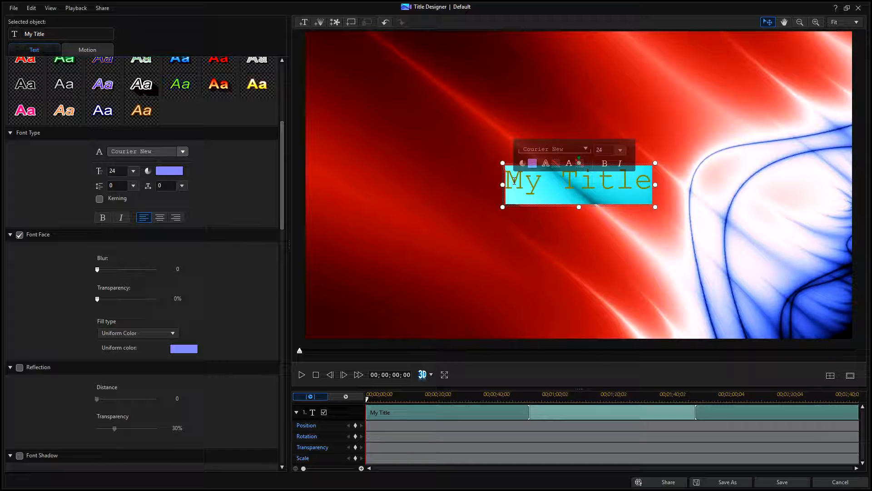
text(video)
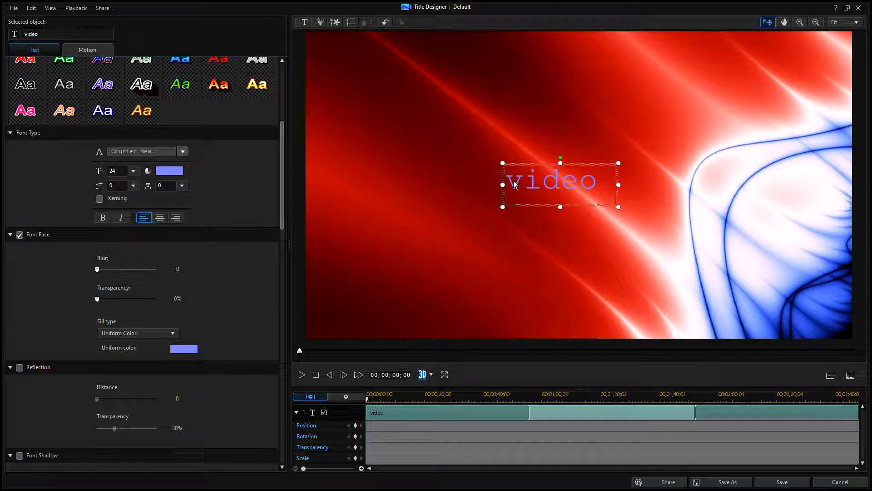
text( 1)
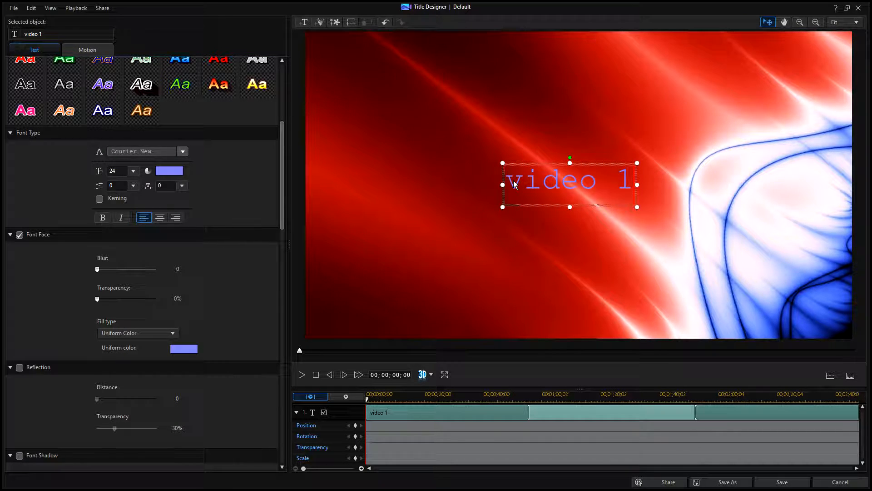
text( -)
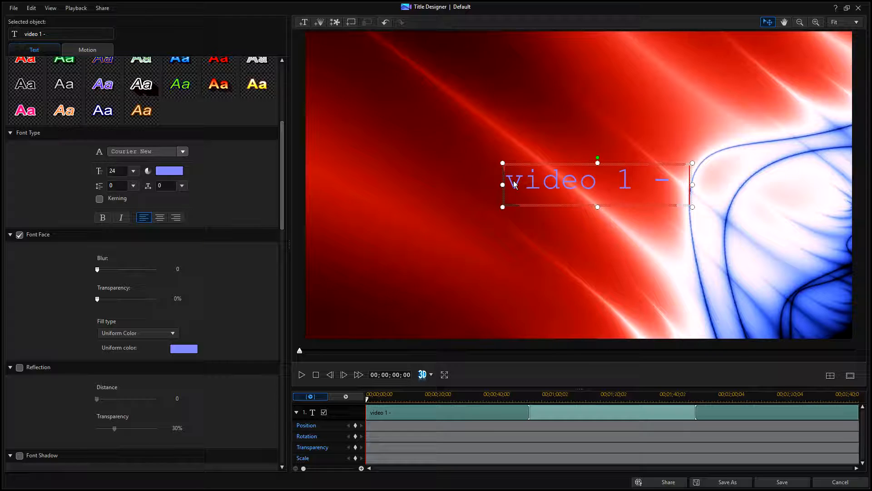
text( Importing)
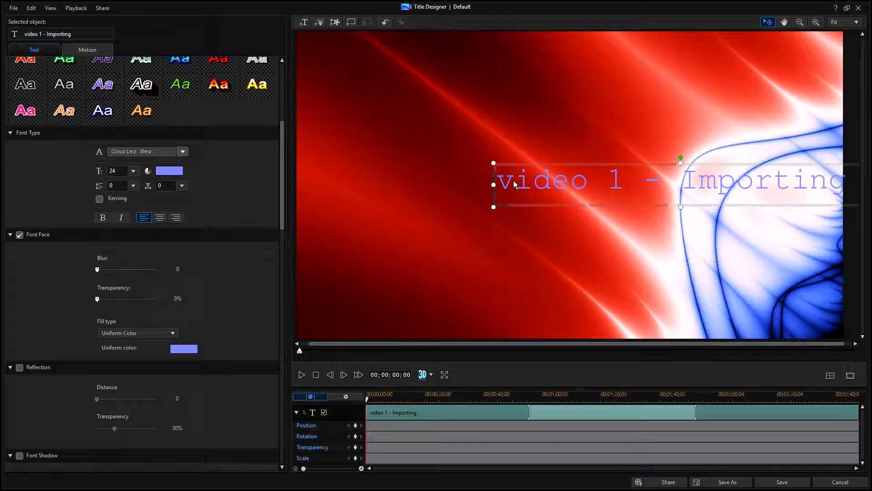
text( filr)
key(BackSpace)
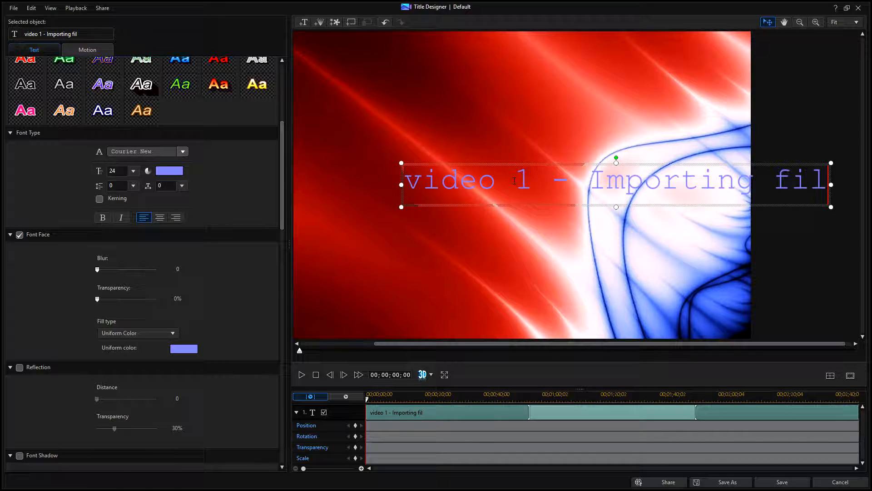
text(es)
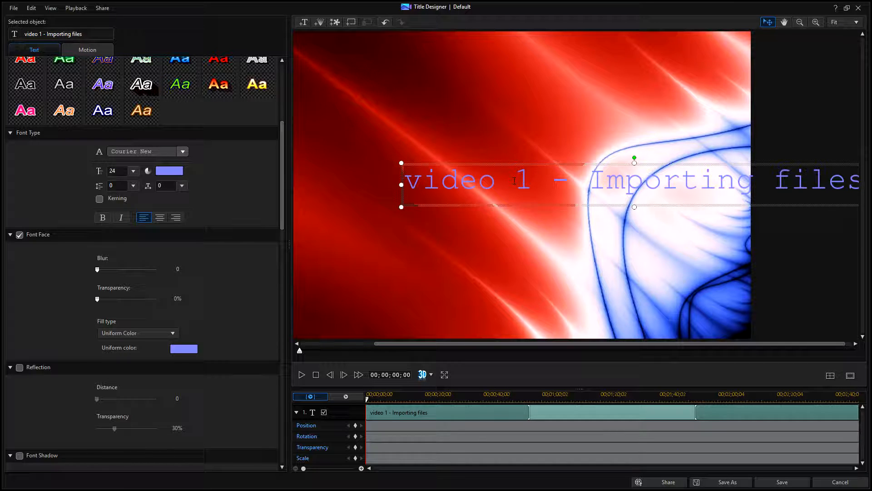
text(, folder)
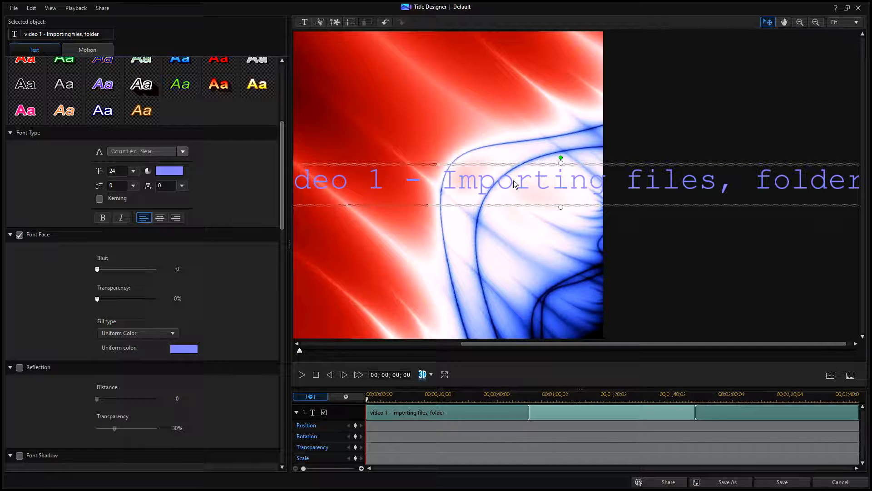
text(s and)
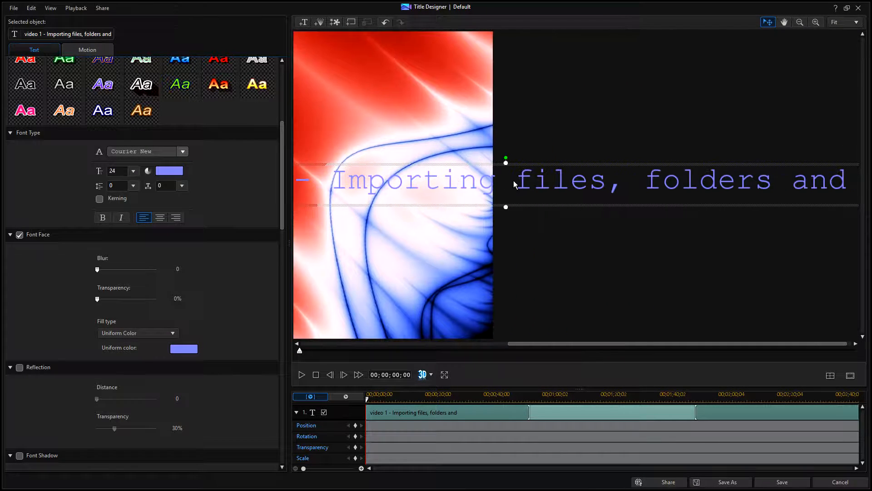
text( youtube mus)
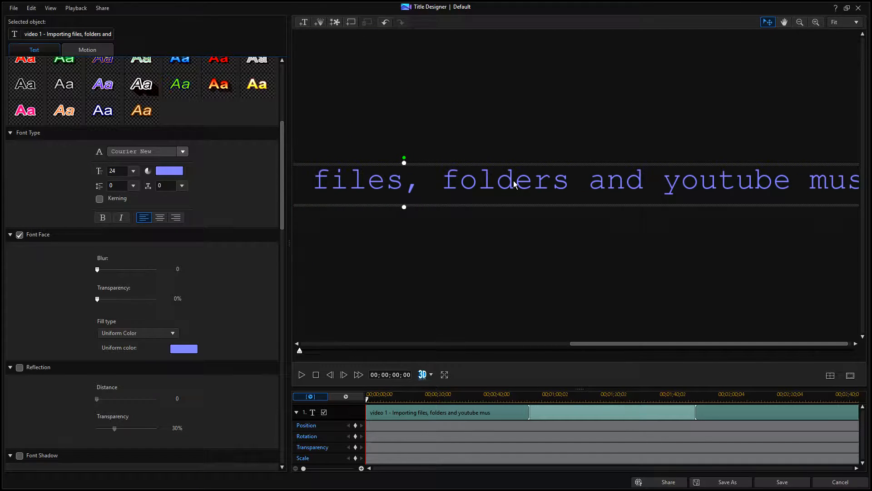
text(ic)
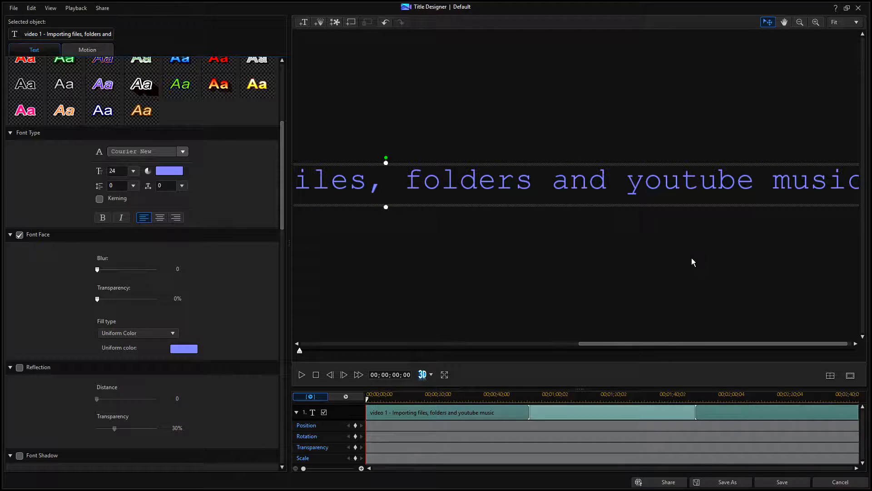
- Move the title text so that it starts near the upper-left corner of the background image
drag(704, 342, 406, 345)
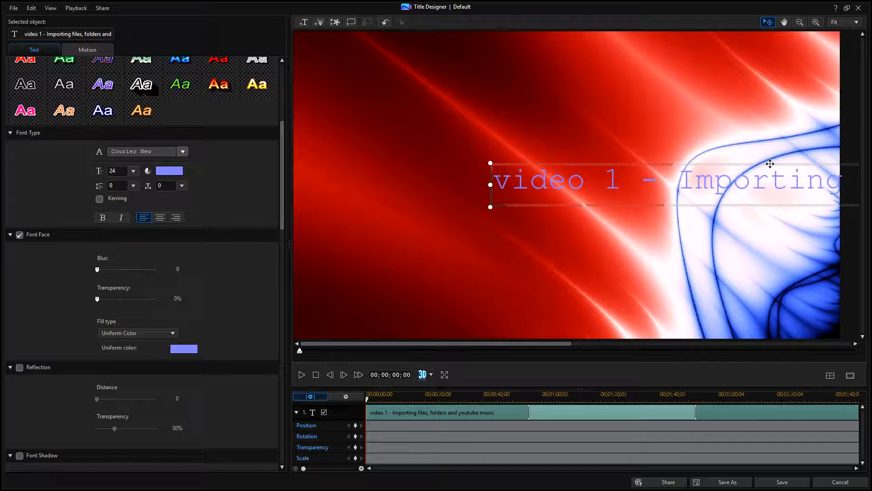
drag(770, 163, 604, 62)
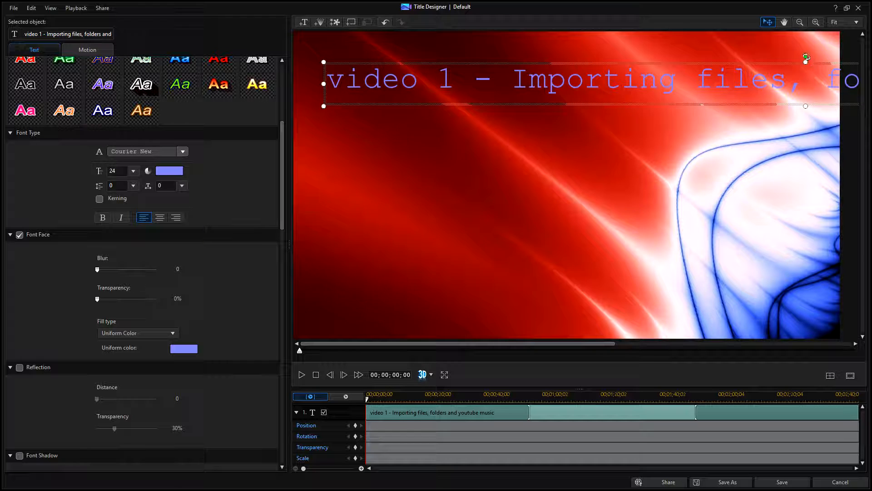
- Try tilting the title text counterclockwise with its rotation handle, and undo the rotation
mouse_move(806, 57)
mouse_down()
mouse_move(813, 58)
mouse_move(803, 60)
mouse_up()
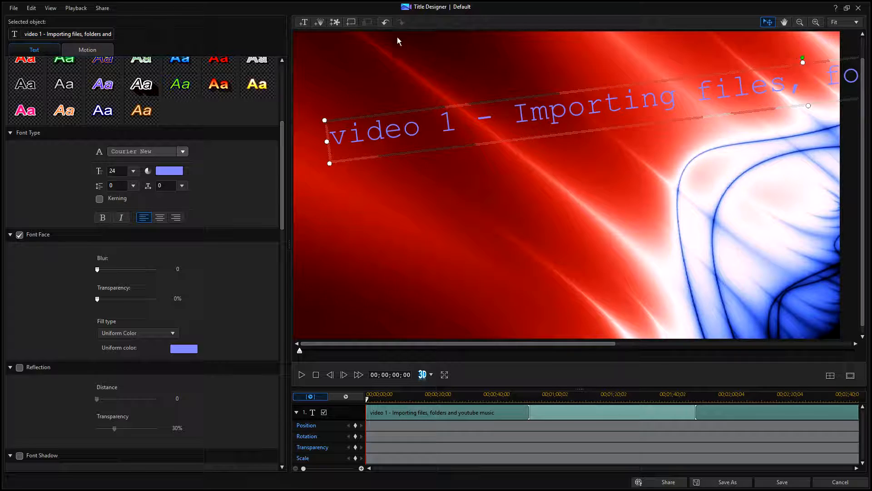
click(384, 22)
click(385, 22)
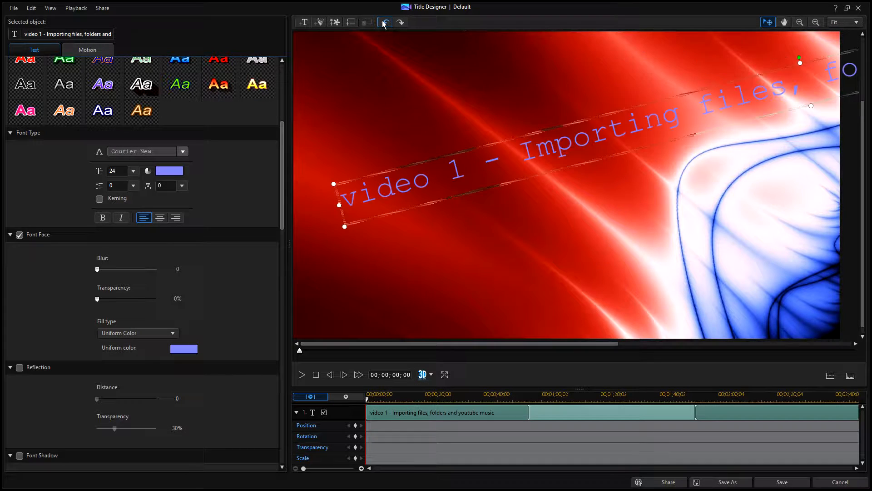
click(385, 22)
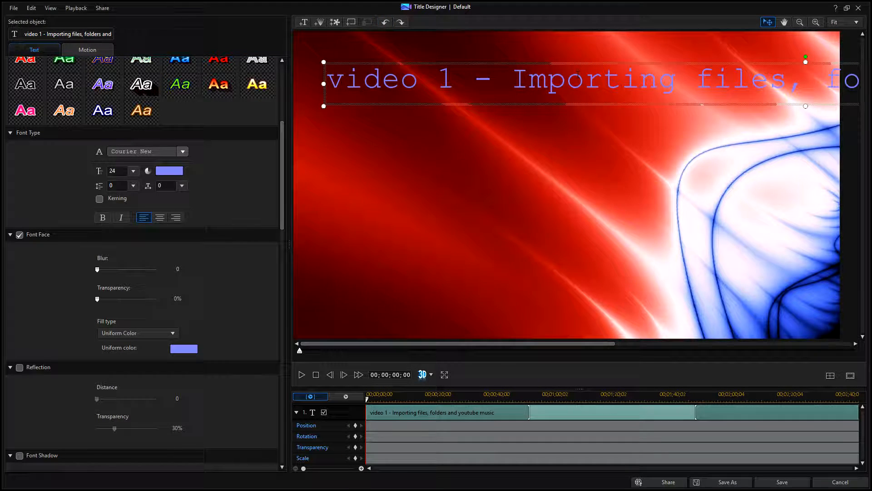
- Examine the font size and typeface choices and preview a smaller size on the title without applying it
click(133, 171)
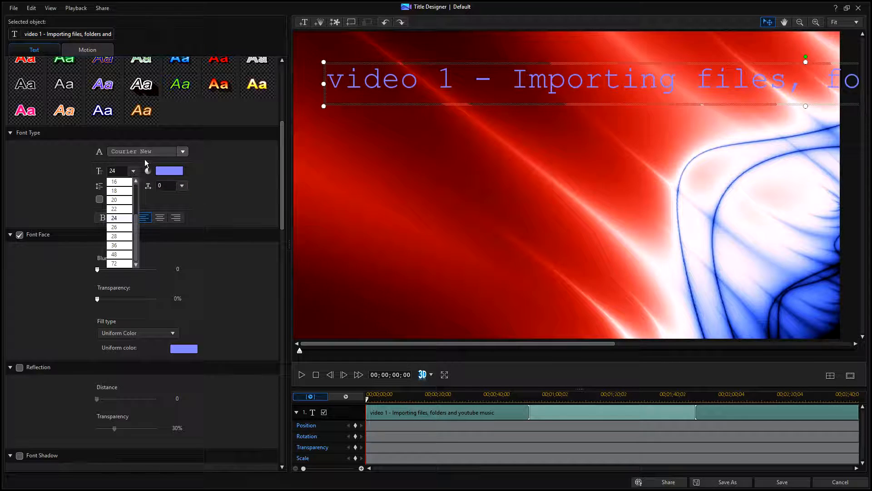
click(135, 177)
click(183, 152)
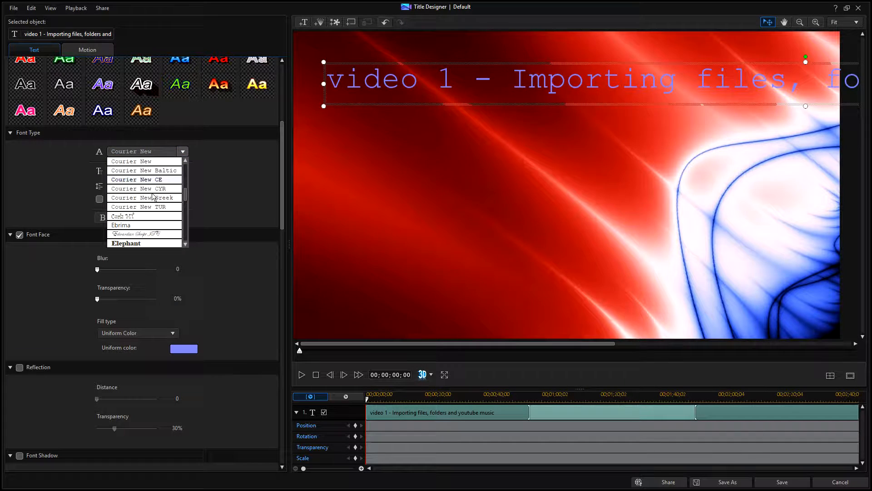
click(183, 153)
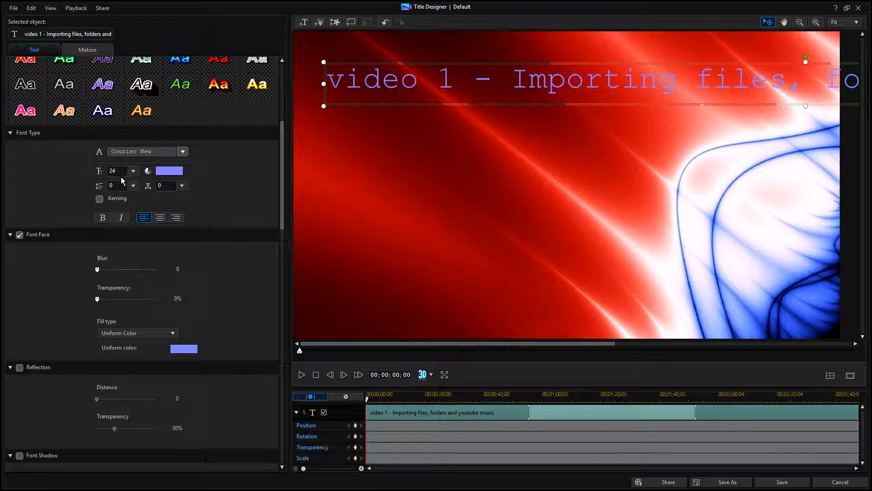
click(133, 171)
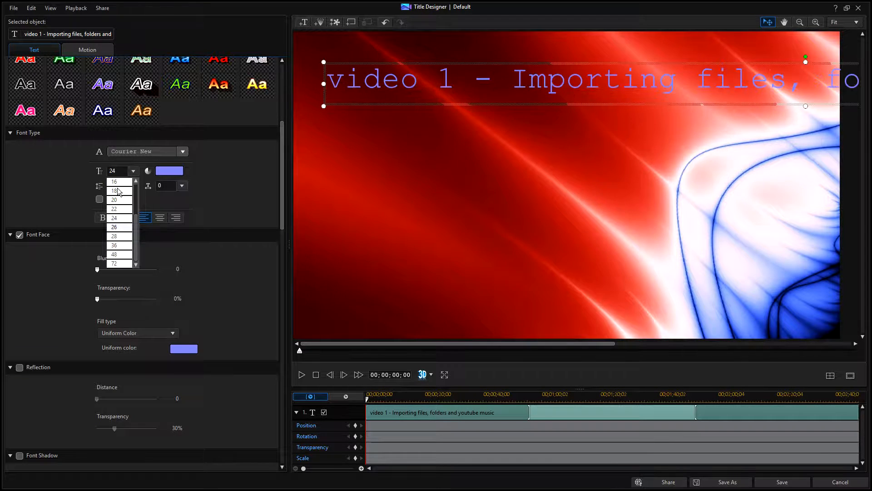
click(217, 154)
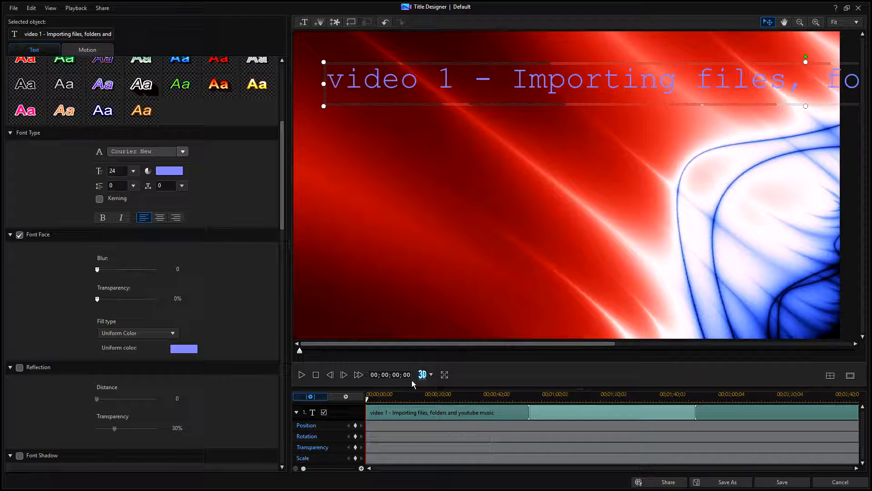
click(132, 171)
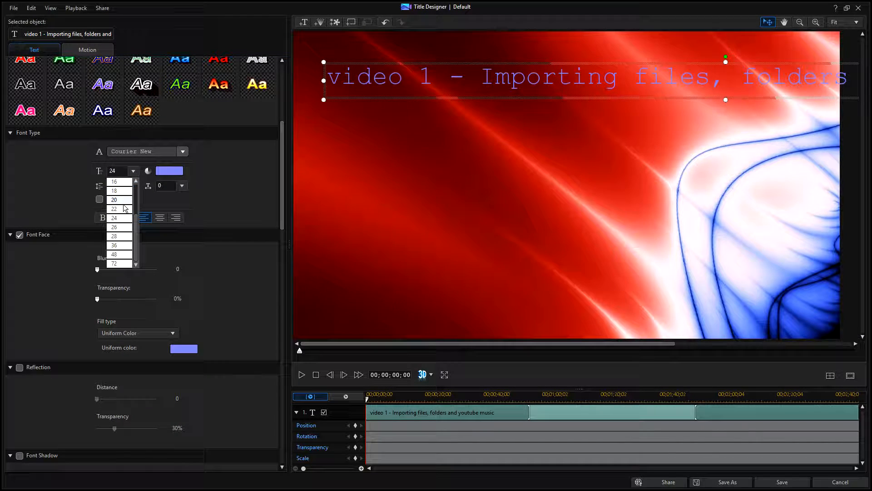
click(209, 194)
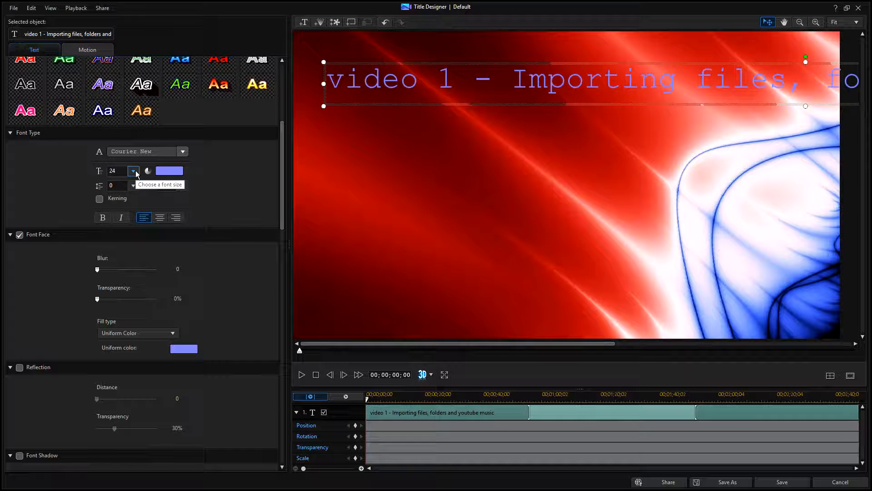
- Change the title's typeface to Javanese Text
click(183, 152)
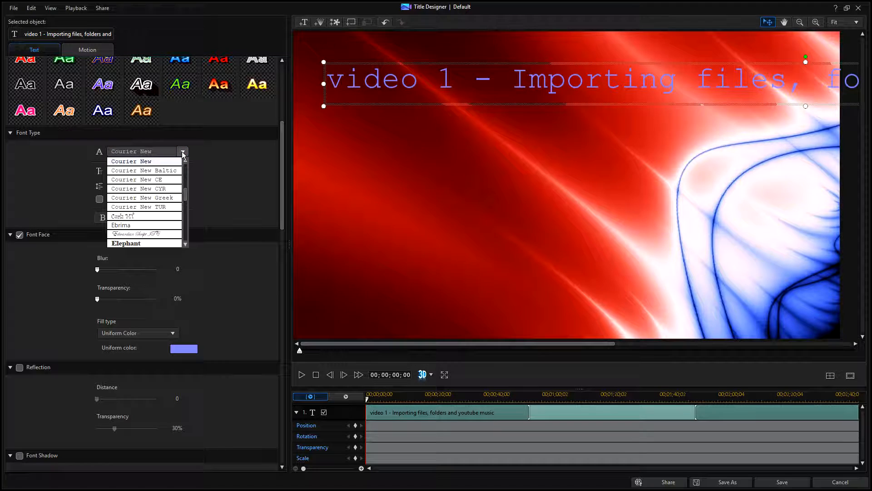
scroll(156, 199, down, 5)
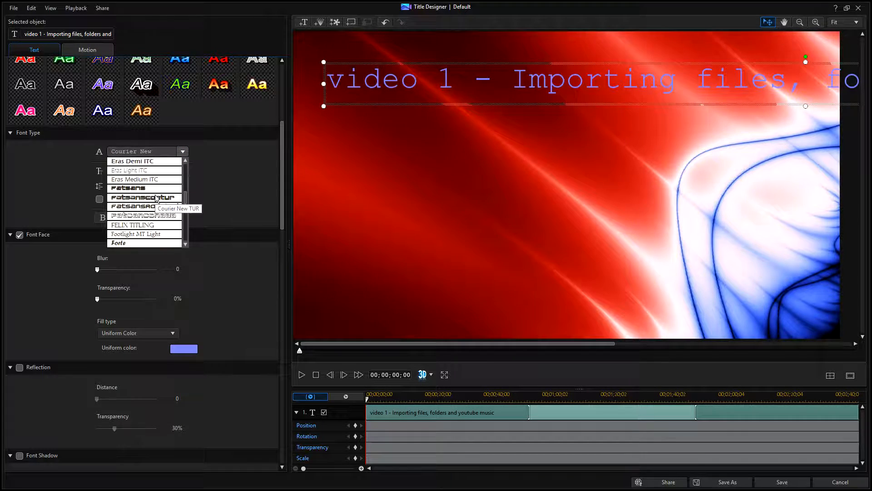
scroll(156, 198, down, 10)
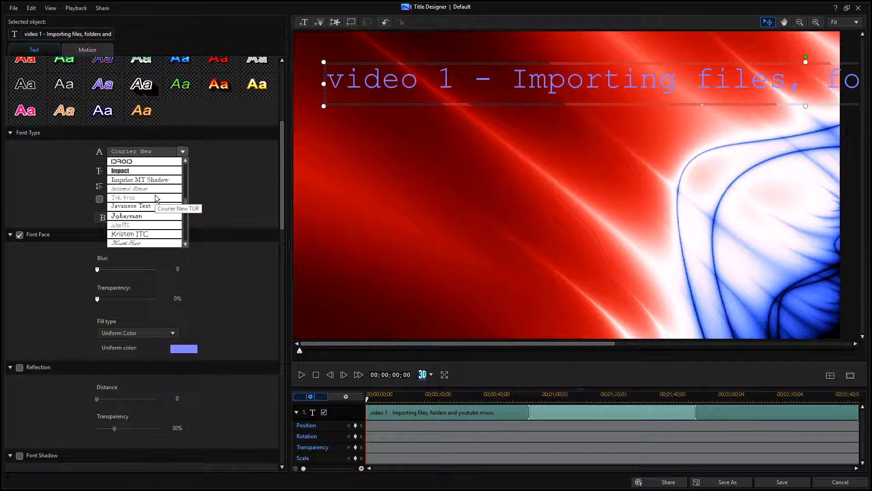
scroll(156, 198, down, 2)
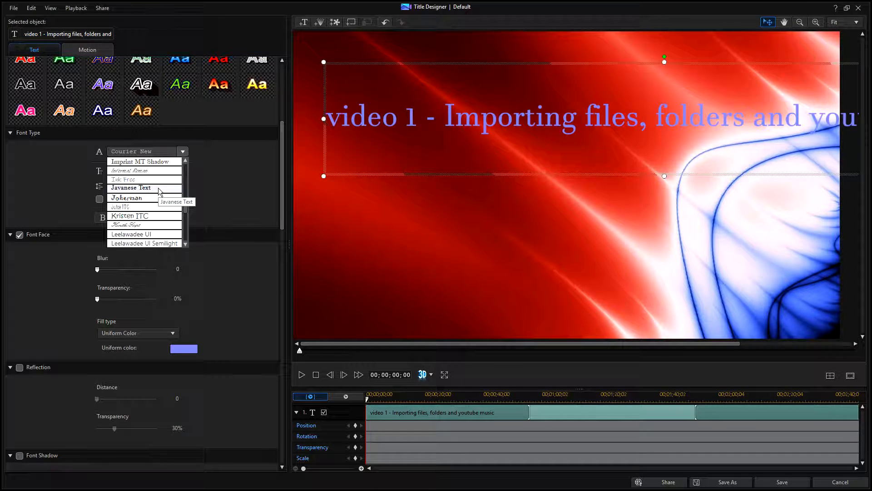
click(159, 189)
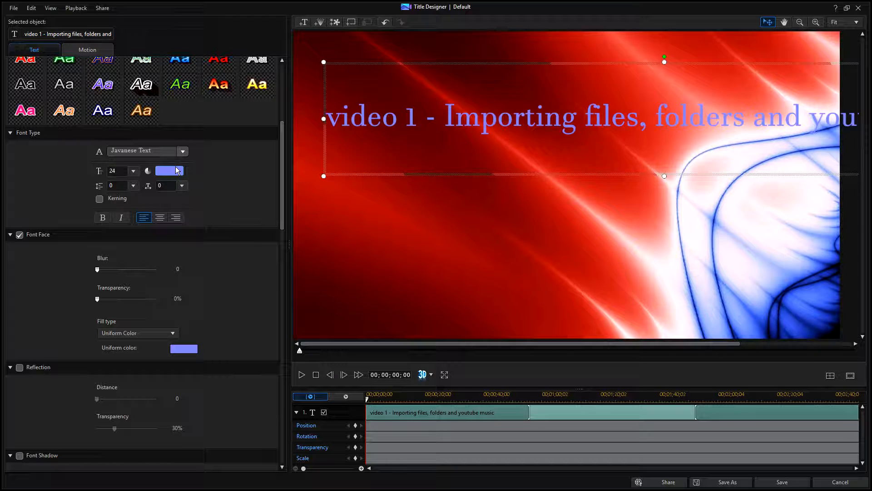
- Set the title's text colour to black in the basic colours
click(175, 175)
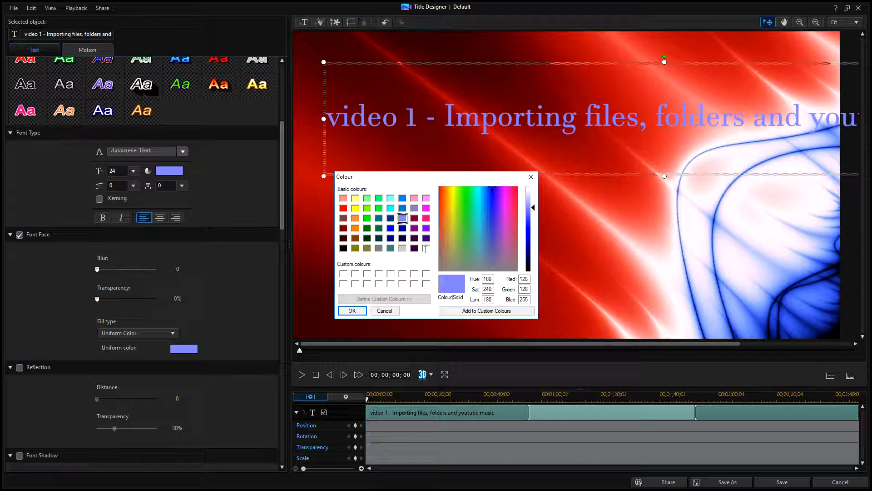
click(344, 248)
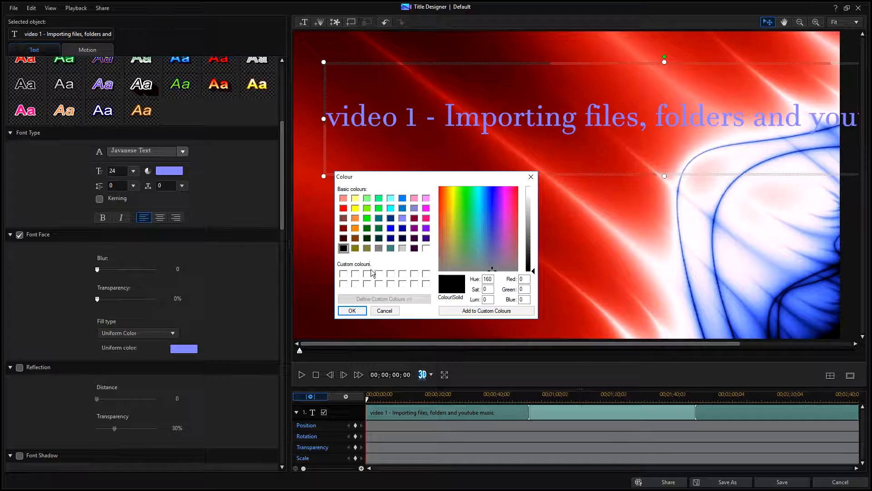
click(352, 311)
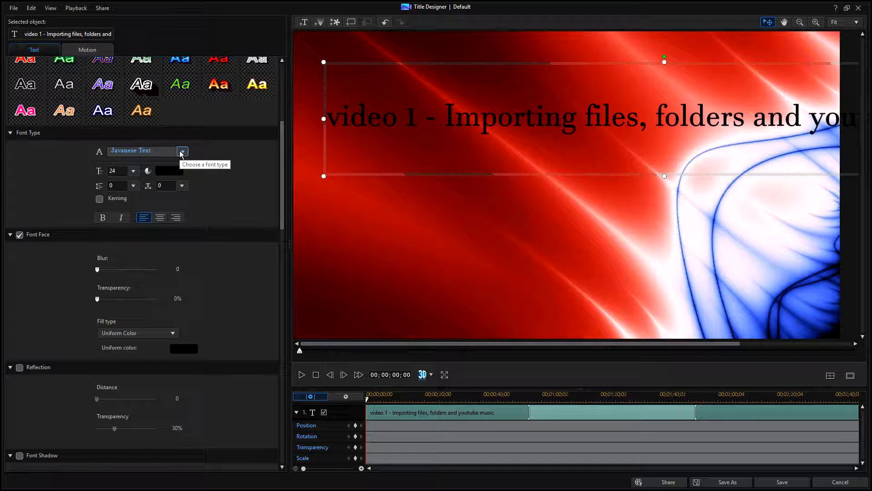
- Set the title's font size to 14 and move the title slightly up and to the right on the background
click(133, 171)
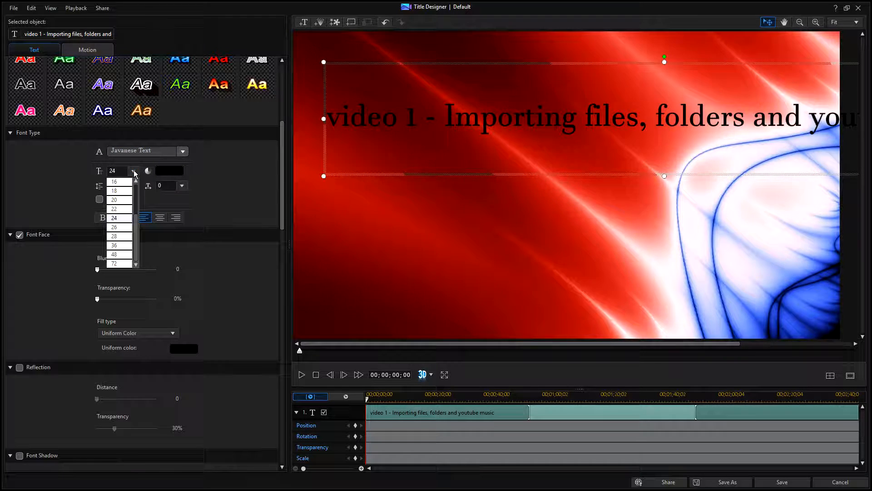
scroll(120, 197, up, 1)
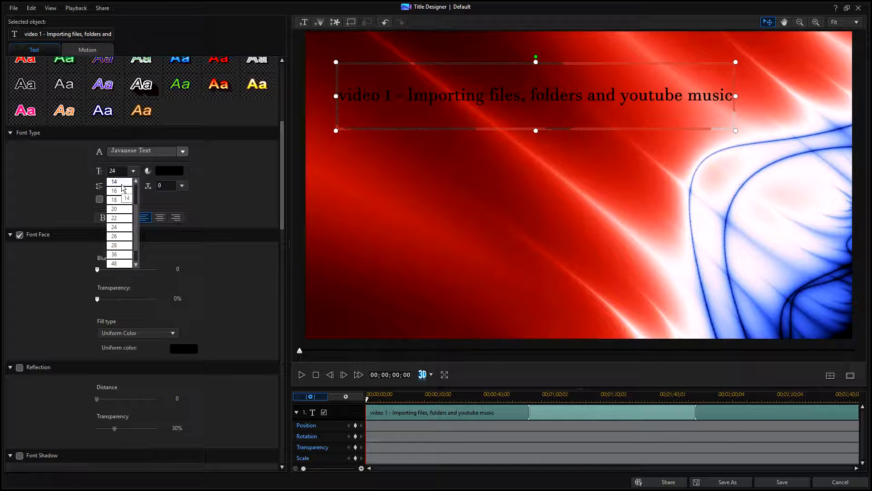
click(121, 184)
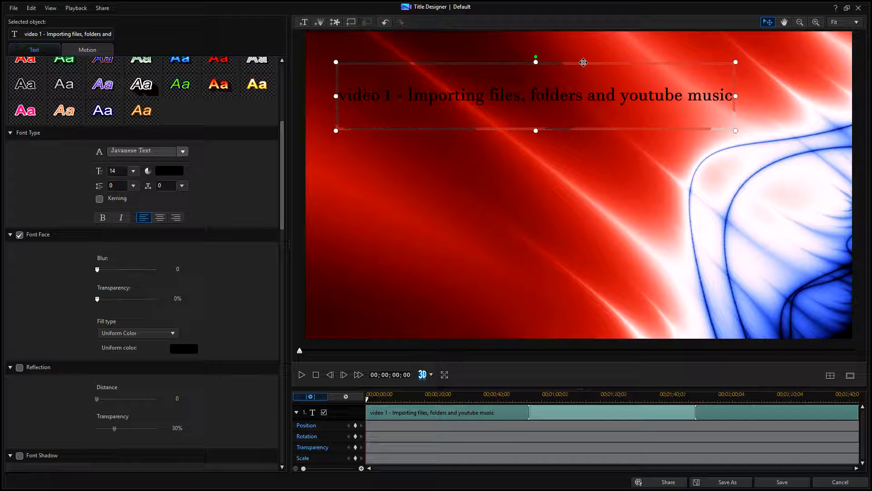
click(593, 57)
drag(593, 57, 608, 56)
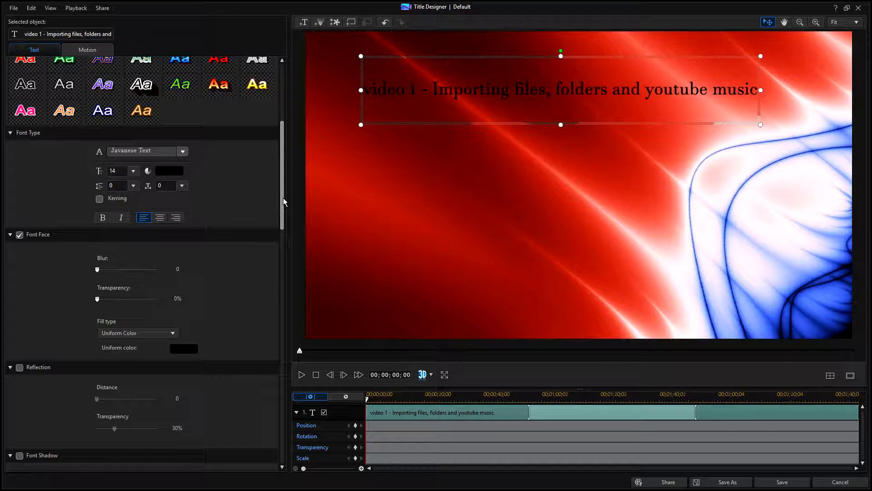
- Set the uniform fill colour of the title's font face to yellow
scroll(282, 198, down, 4)
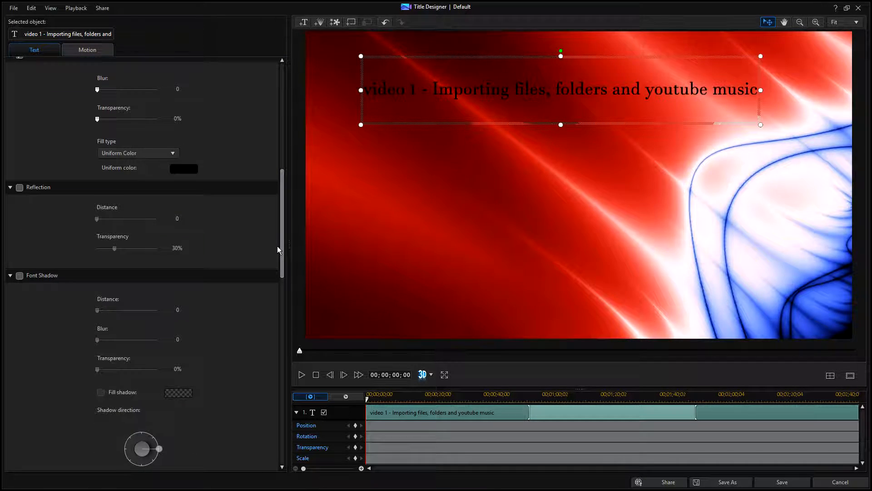
scroll(278, 249, up, 1)
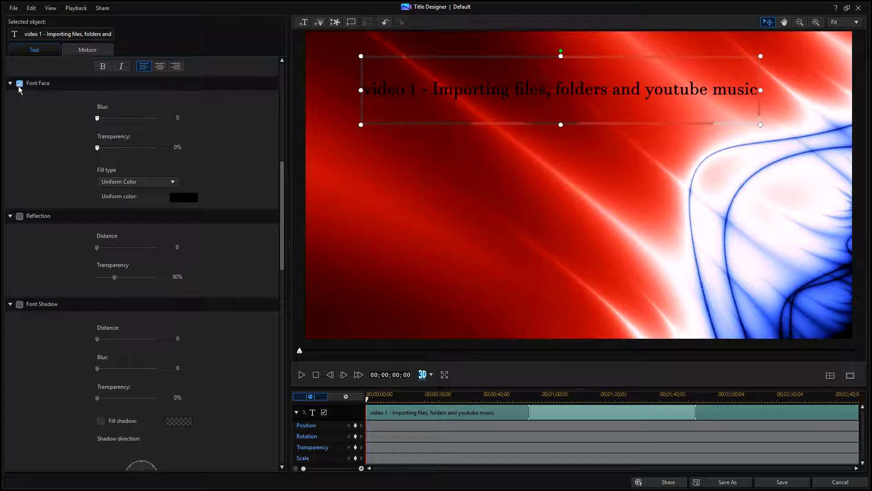
click(182, 197)
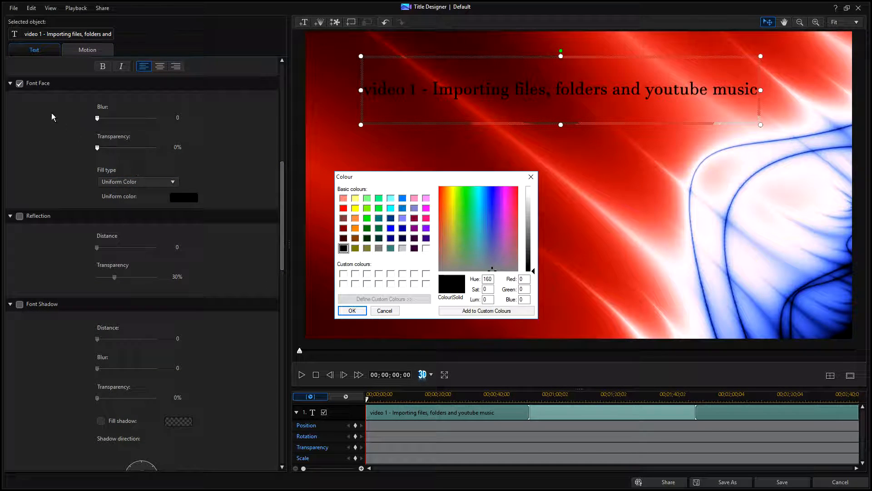
click(356, 210)
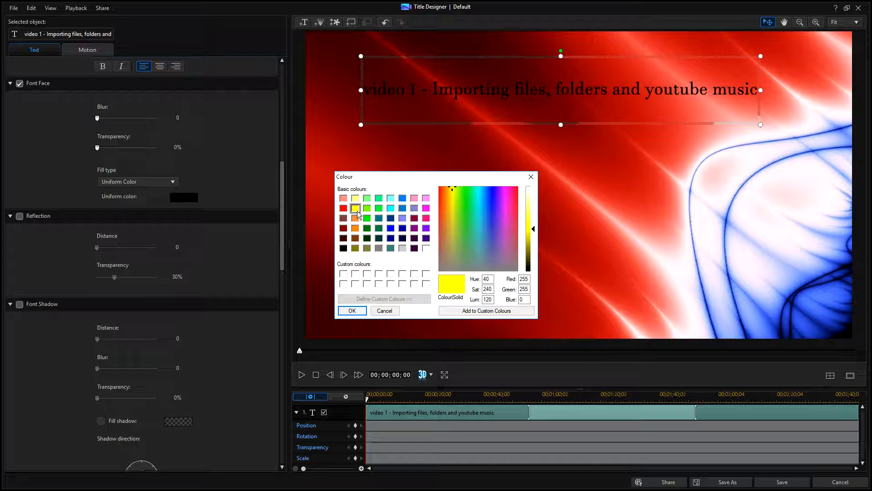
click(356, 311)
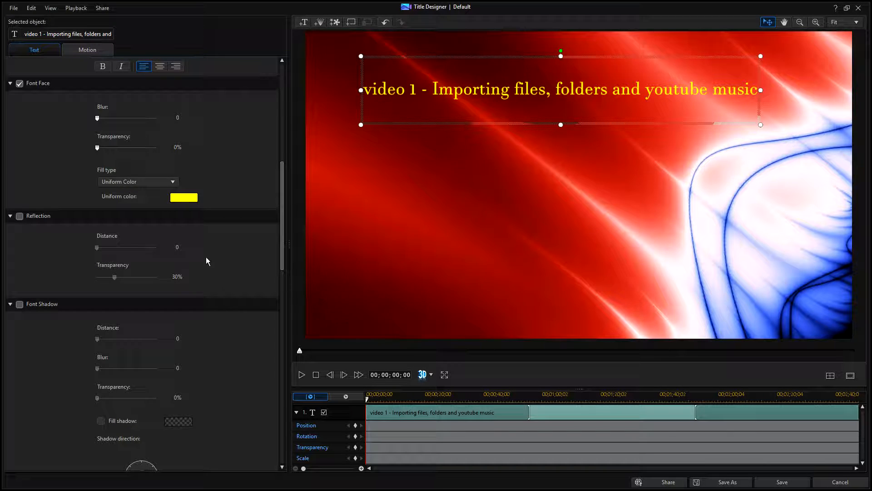
- Try a reflection with 24% transparency on the title and turn the reflection off again
click(19, 216)
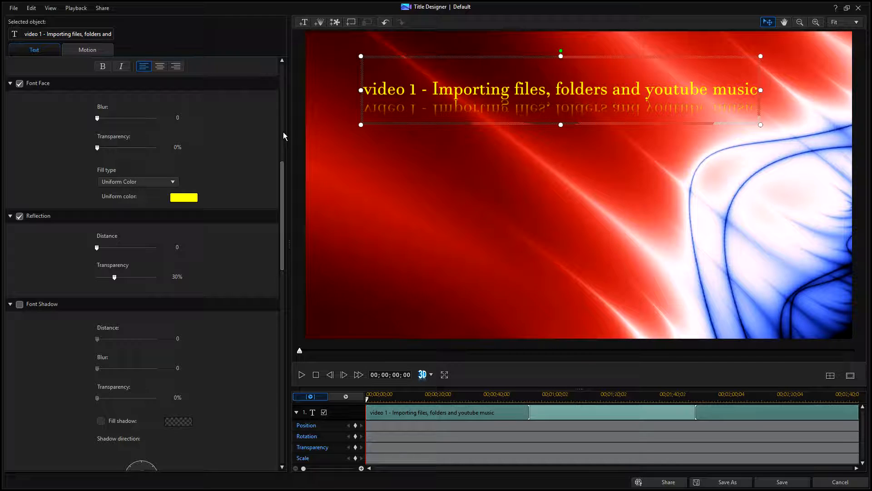
mouse_move(116, 280)
mouse_down()
mouse_move(146, 283)
mouse_move(97, 283)
mouse_move(111, 280)
mouse_up()
click(19, 216)
- Enable the font shadow on the title and set its distance to 2
scroll(47, 285, down, 1)
scroll(40, 260, down, 1)
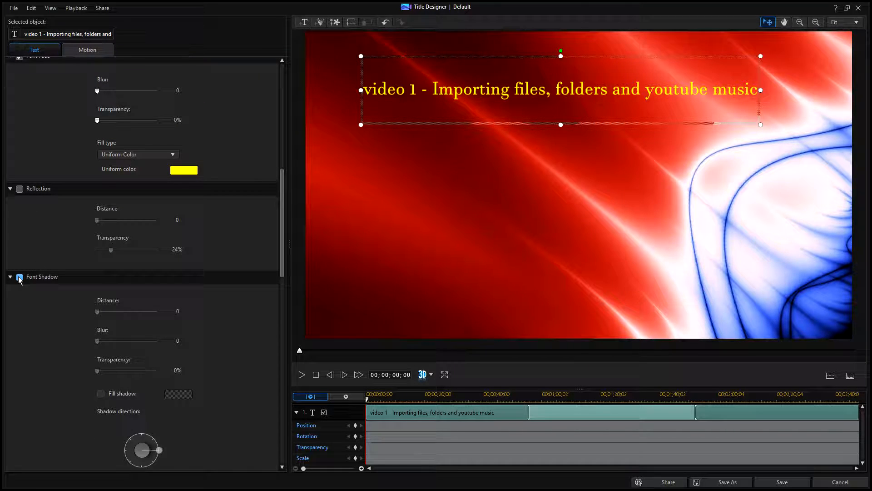
click(19, 277)
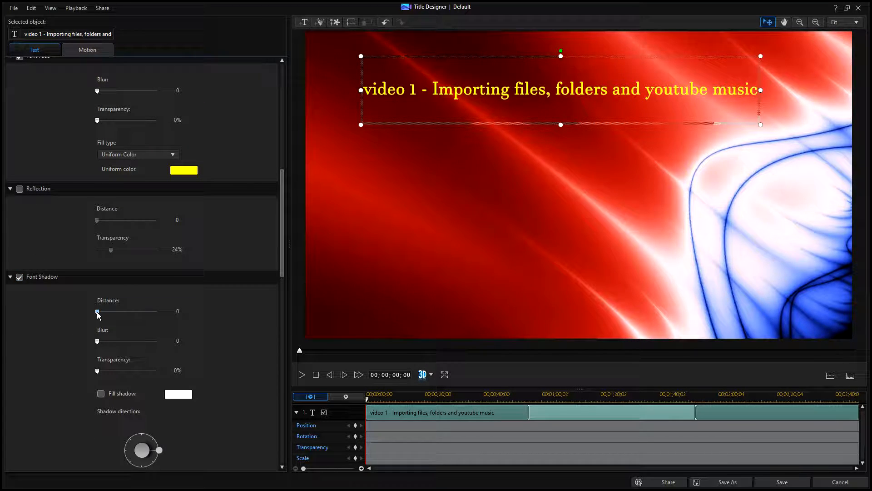
drag(98, 315, 99, 317)
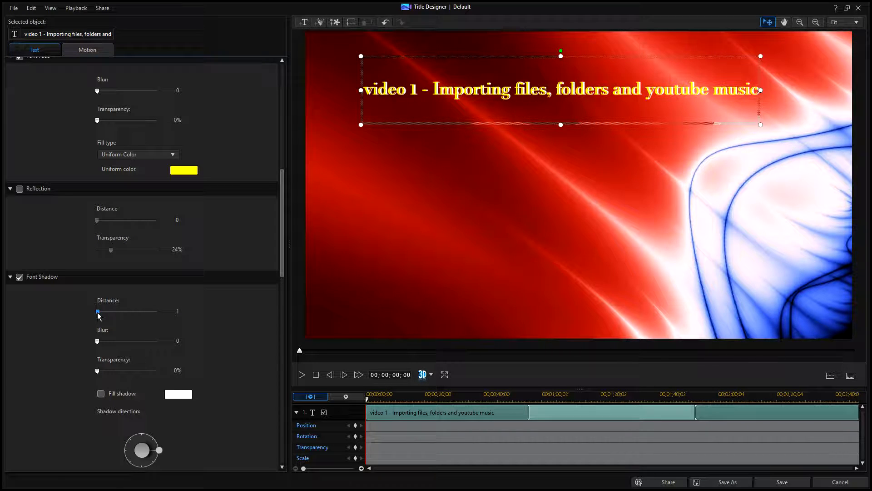
drag(98, 313, 98, 314)
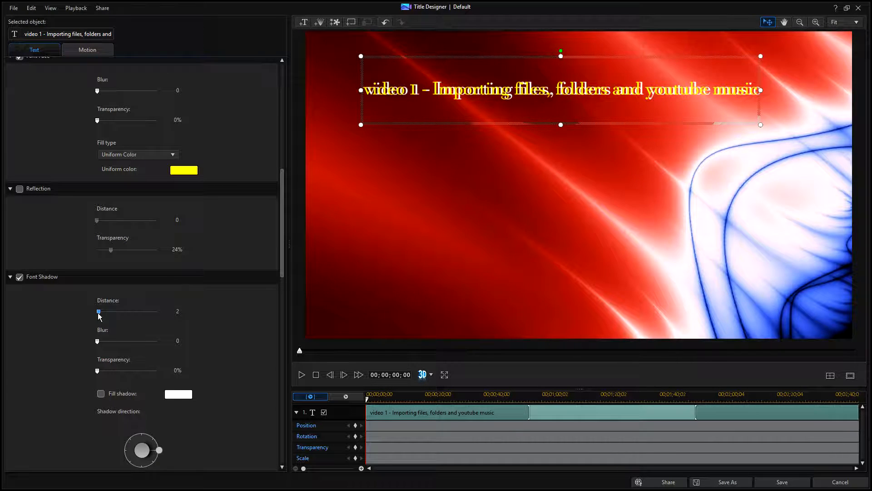
- Colour the title's shadow mid grey and rotate the shadow direction to fall toward the lower right
click(177, 394)
click(379, 248)
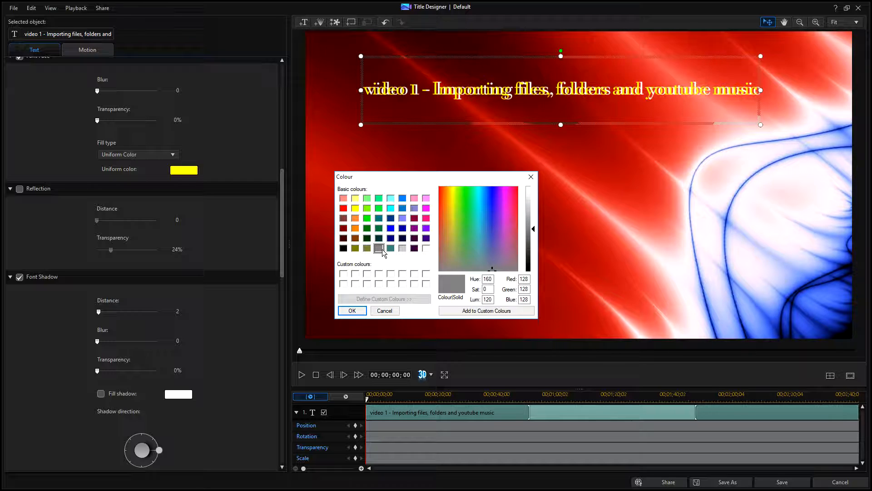
click(359, 310)
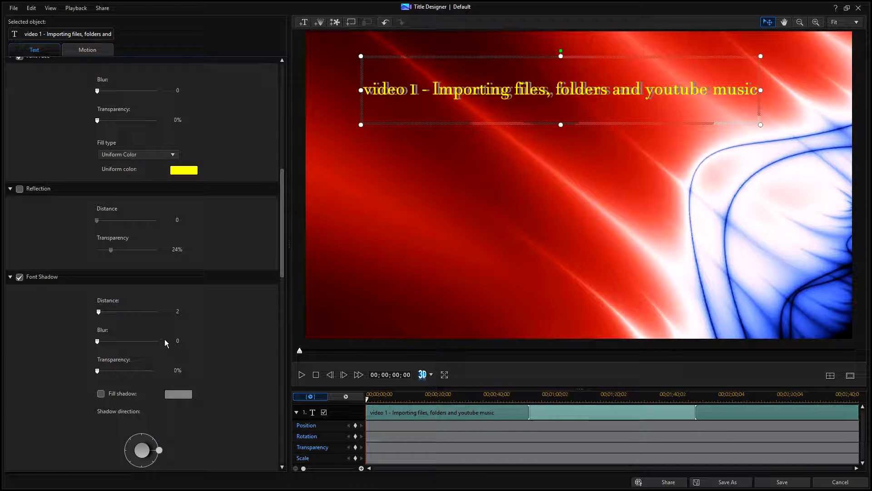
scroll(196, 329, down, 1)
scroll(219, 323, down, 1)
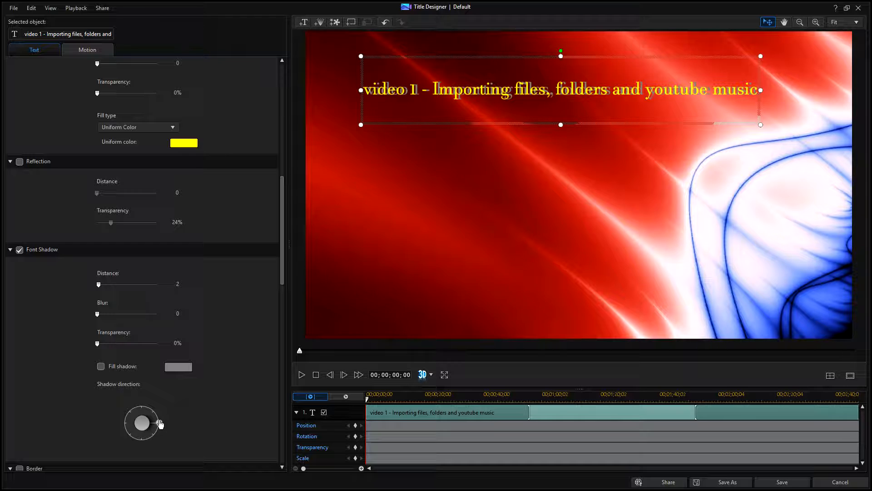
drag(160, 424, 155, 436)
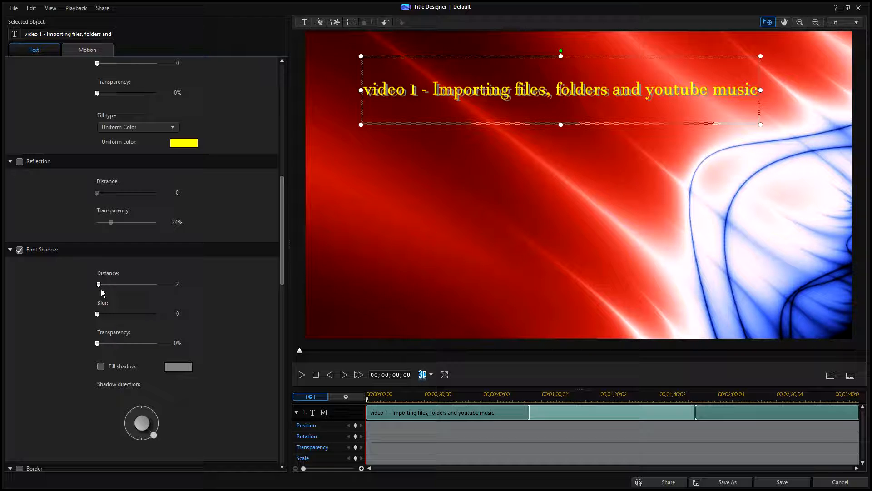
- Set the title shadow's distance to 12, blur to 7 and transparency to 2%, and enable its fill
drag(99, 285, 135, 310)
drag(99, 286, 105, 285)
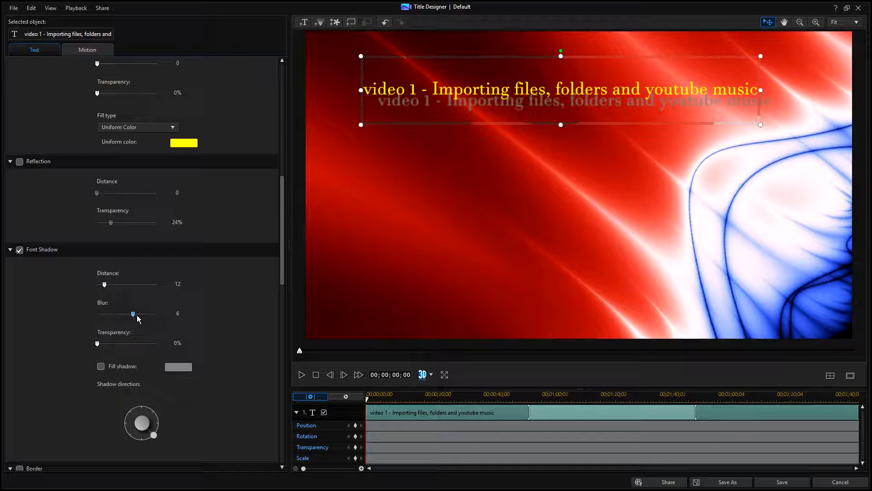
drag(133, 313, 137, 315)
mouse_move(97, 345)
mouse_down()
mouse_move(137, 344)
mouse_move(99, 345)
mouse_up()
click(101, 366)
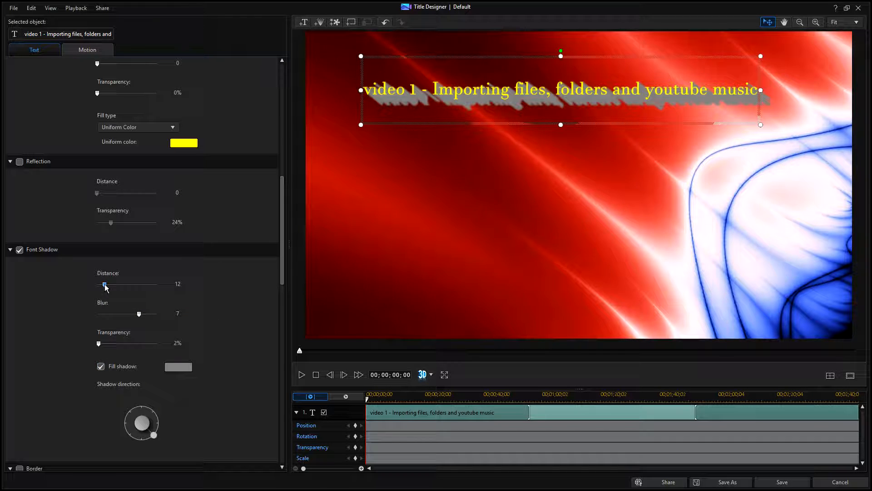
- Reduce the title shadow's distance to 4 and turn the font shadow off
drag(104, 285, 100, 285)
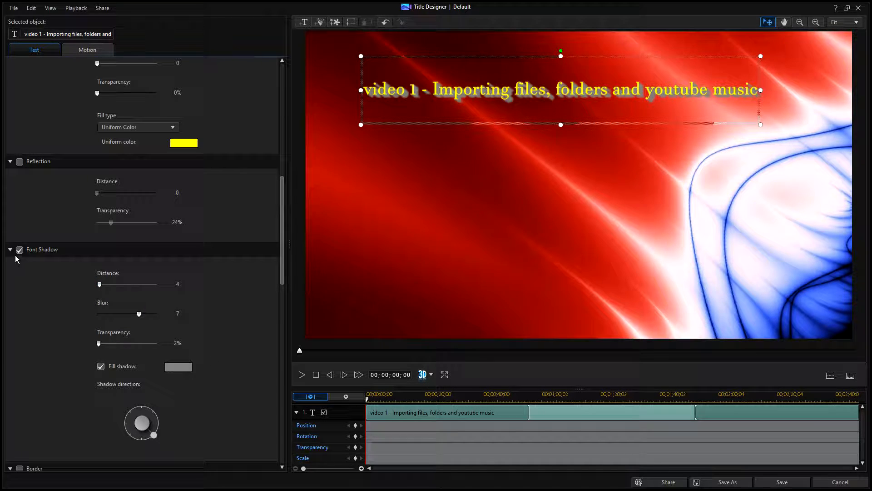
mouse_move(154, 435)
mouse_down()
mouse_move(142, 440)
mouse_move(129, 420)
mouse_move(124, 431)
mouse_move(122, 414)
mouse_move(137, 412)
mouse_move(130, 433)
mouse_move(141, 410)
mouse_move(145, 435)
mouse_move(153, 435)
mouse_up()
click(18, 251)
- Enable a border on the title text with size 6 and 4% transparency
scroll(165, 309, down, 5)
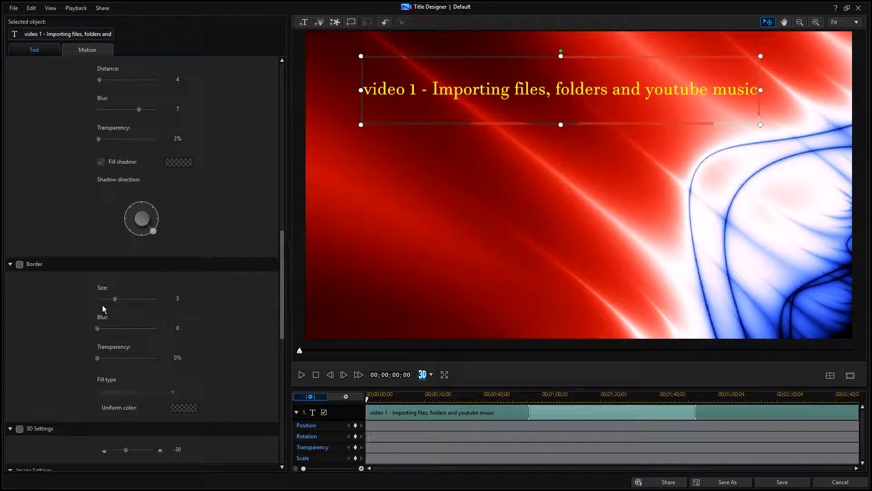
click(20, 265)
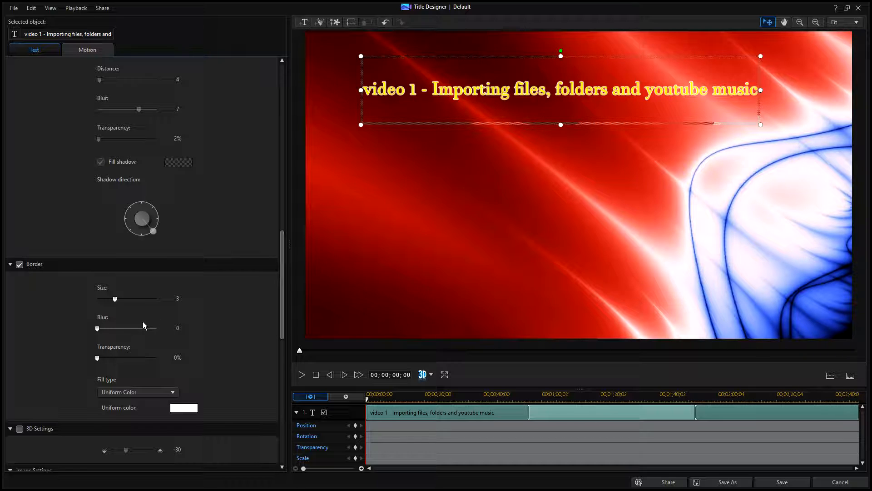
drag(116, 303, 136, 303)
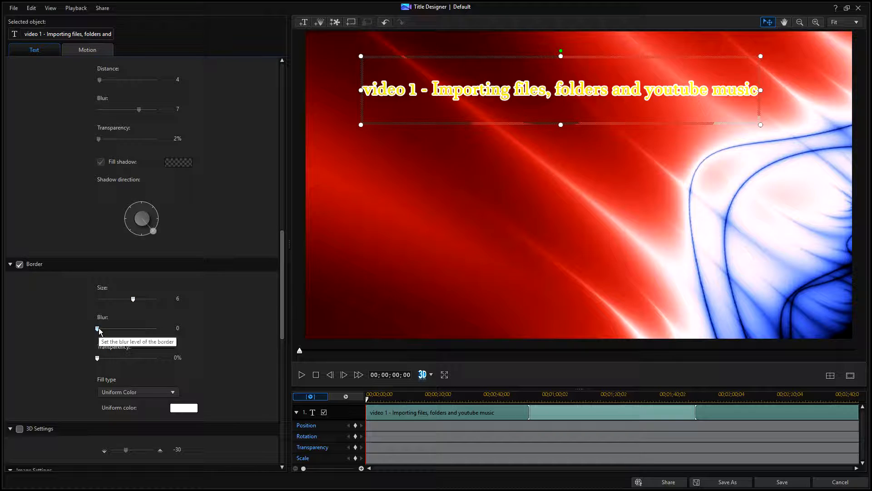
drag(98, 328, 99, 361)
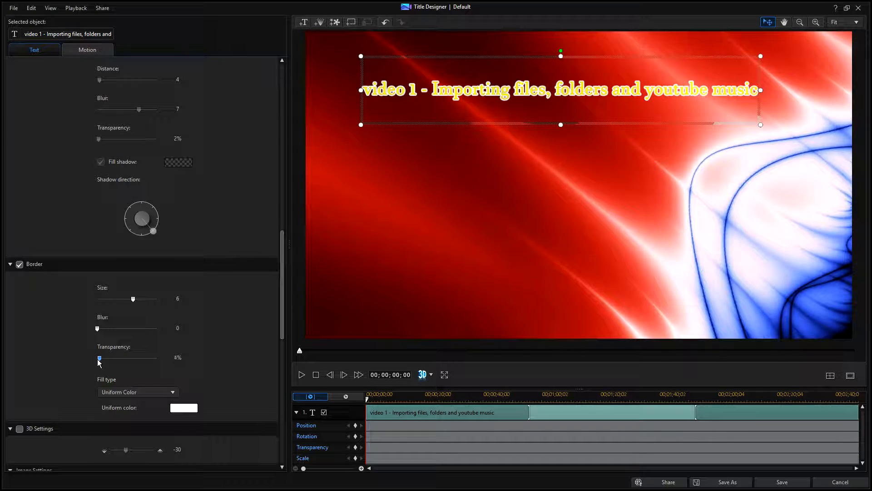
- Set the uniform colour of the title's border to black
click(188, 409)
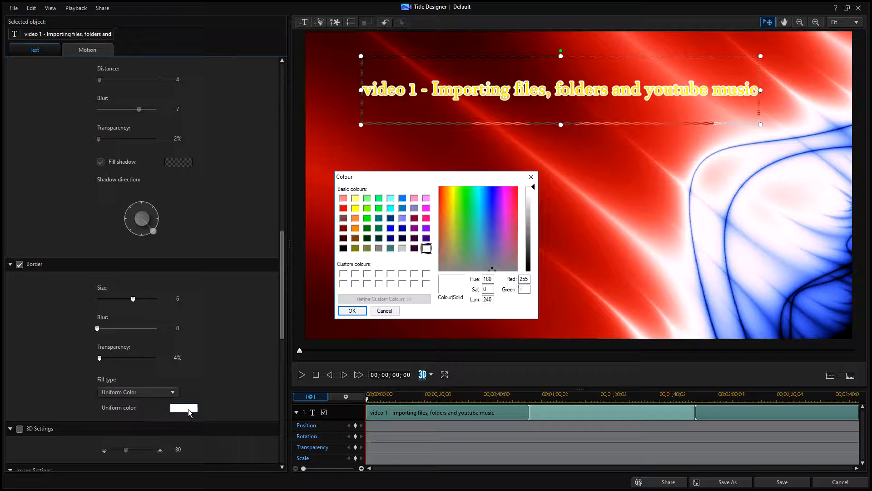
click(343, 247)
click(352, 310)
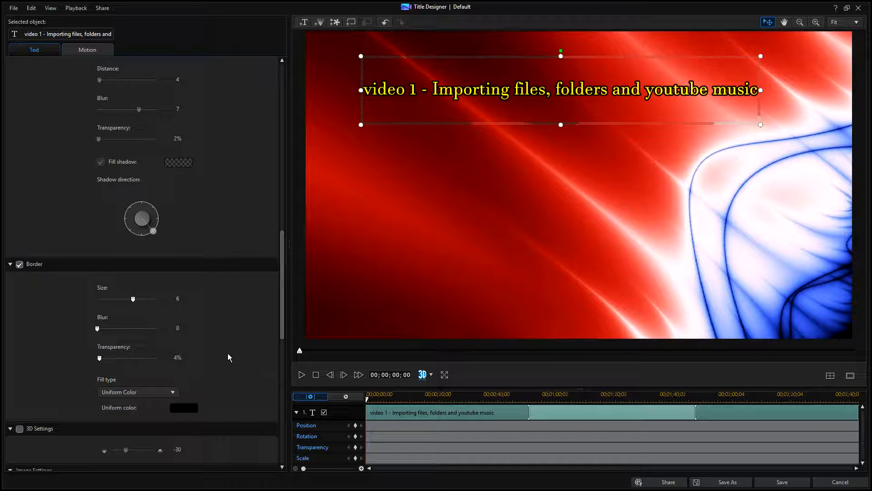
- Leave the title's transparency at 0% and move the title text slightly up and left, to about X 0.101, Y 0.061
drag(282, 256, 285, 315)
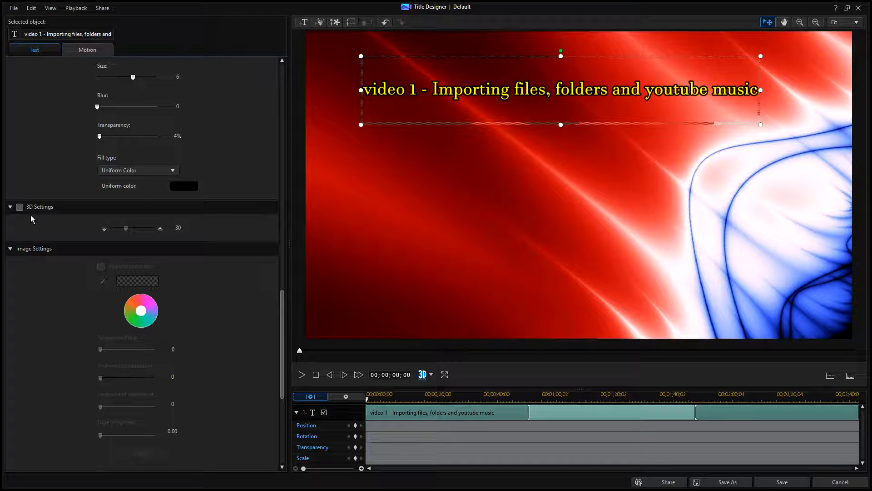
scroll(41, 281, down, 4)
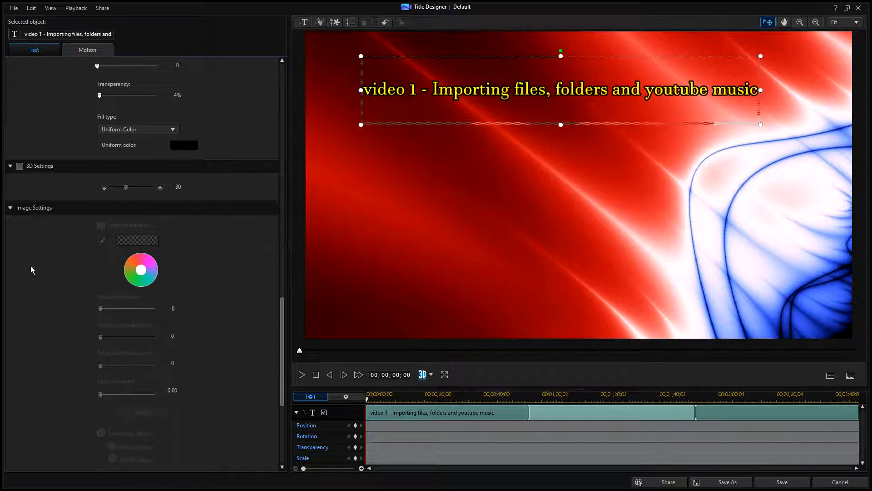
scroll(31, 265, down, 3)
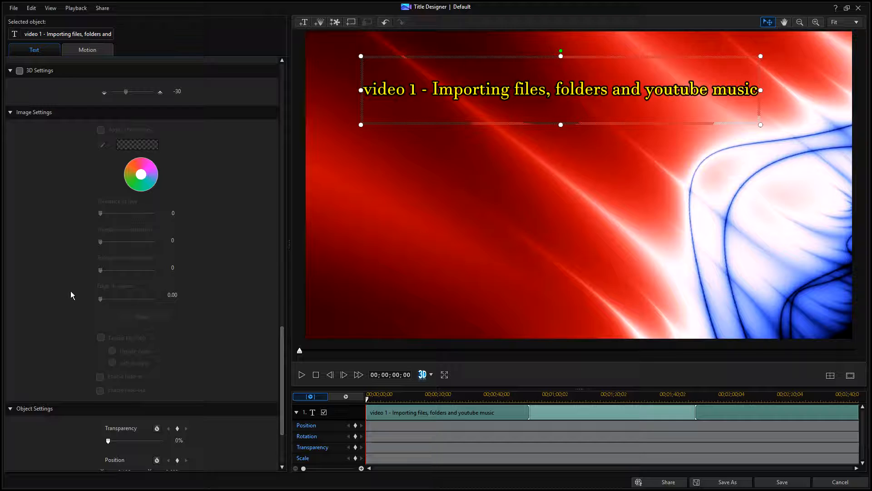
scroll(70, 294, down, 5)
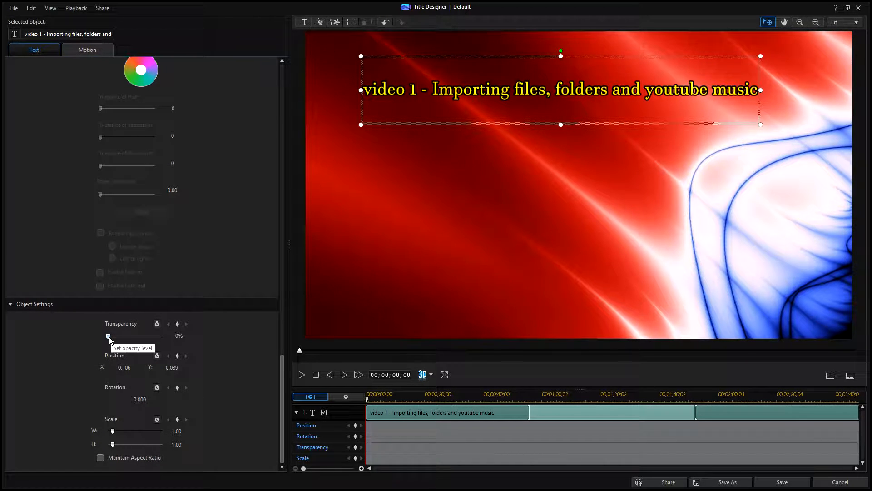
mouse_move(109, 337)
mouse_down()
mouse_move(161, 336)
mouse_move(102, 340)
mouse_up()
mouse_move(585, 122)
mouse_down()
mouse_move(609, 194)
mouse_move(596, 225)
mouse_move(592, 109)
mouse_move(583, 113)
mouse_up()
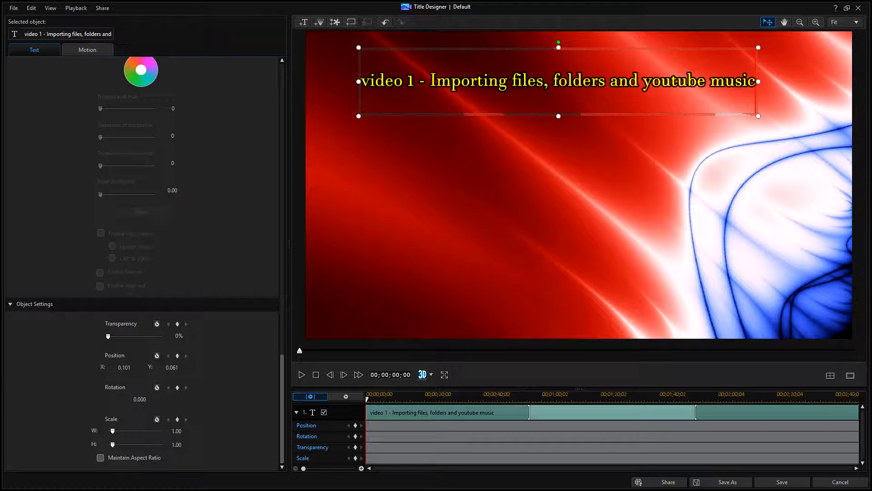
- Add the lines "video 2 -" and "video 3 -" below the first line of the title text
key(Return)
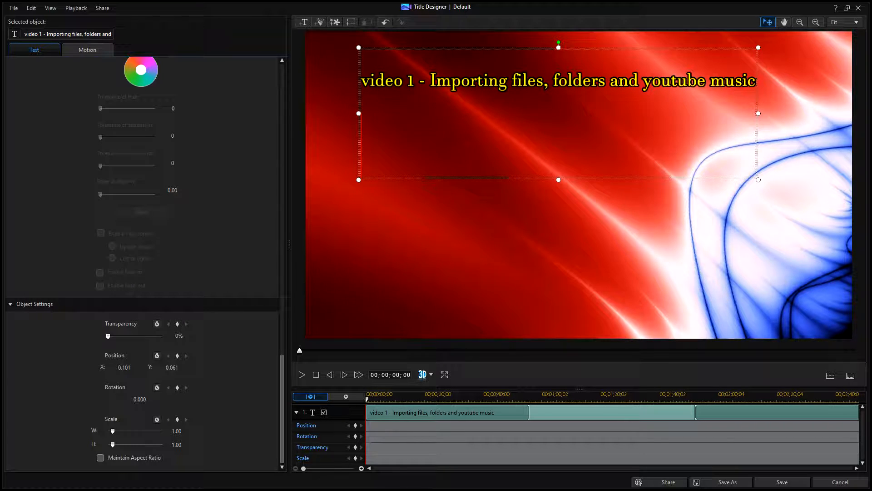
text(video)
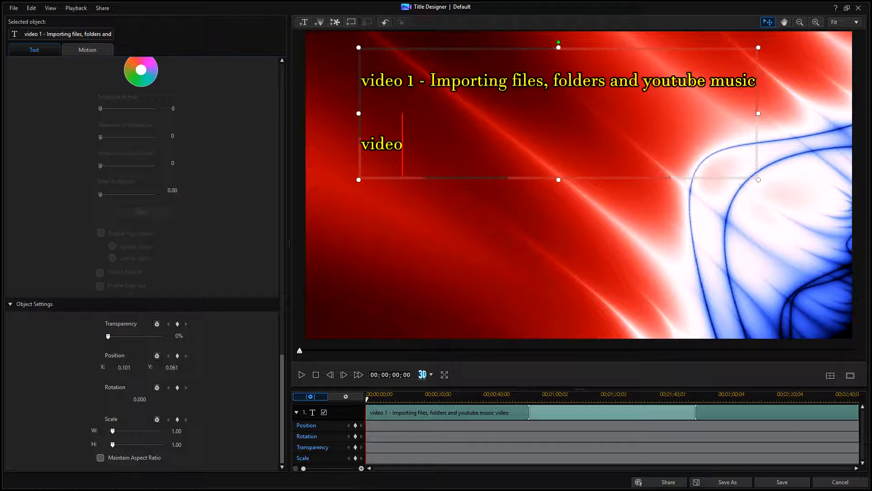
text( 2 -)
key(Return)
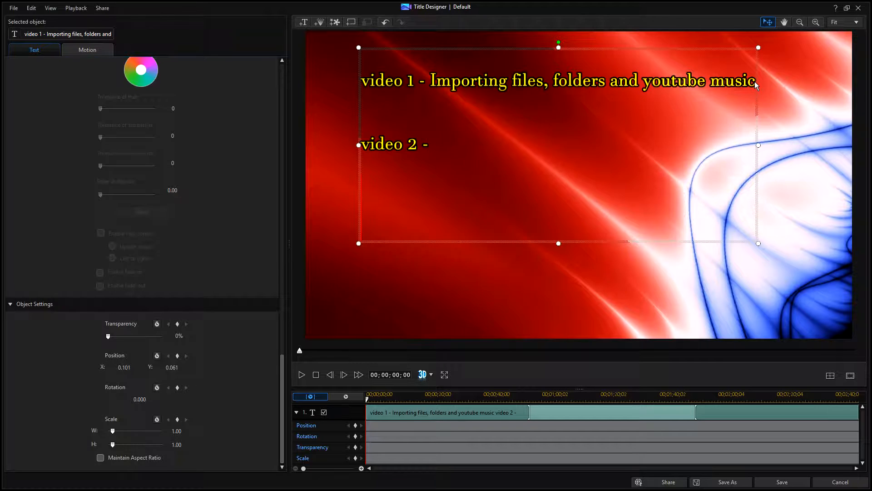
text(video)
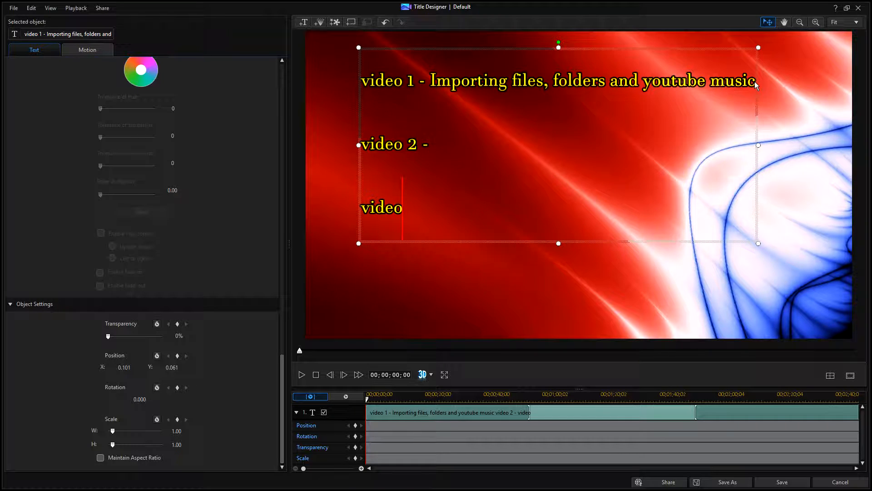
text(3)
key(BackSpace)
text(3 -)
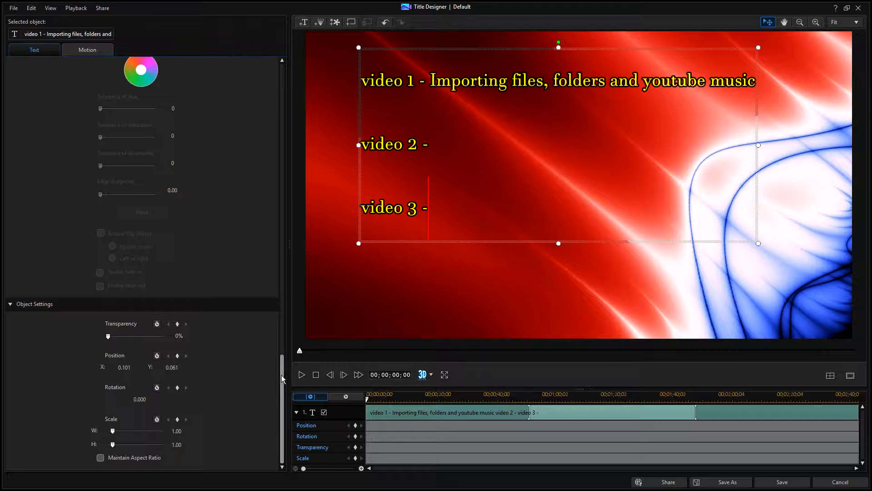
- Try a line spacing of 0 and of -5 at the end of the title text
drag(283, 376, 263, 206)
scroll(267, 157, up, 3)
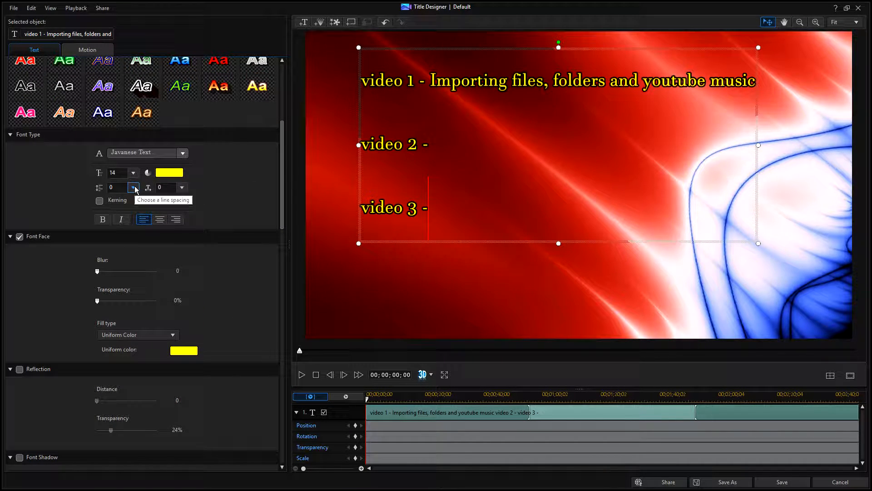
click(133, 187)
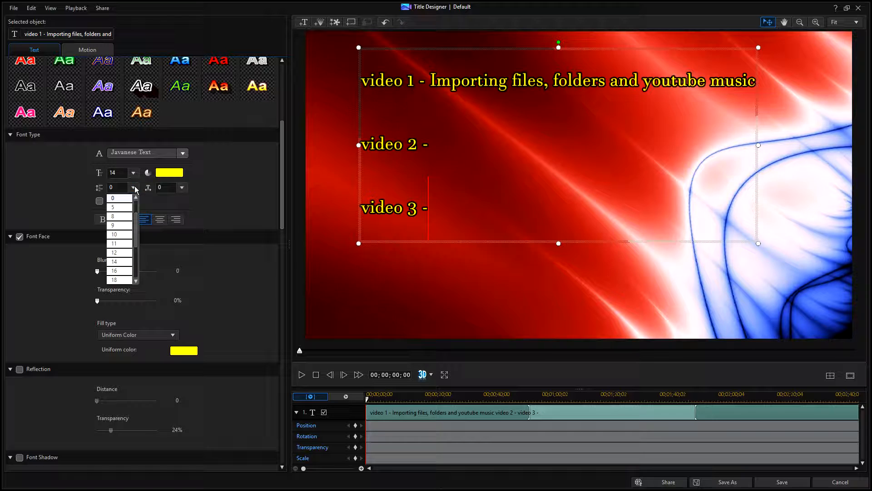
click(124, 199)
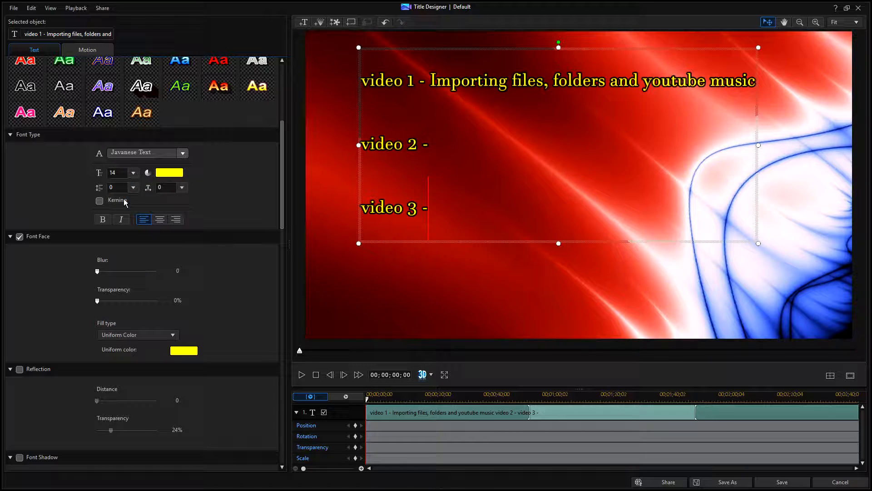
click(133, 188)
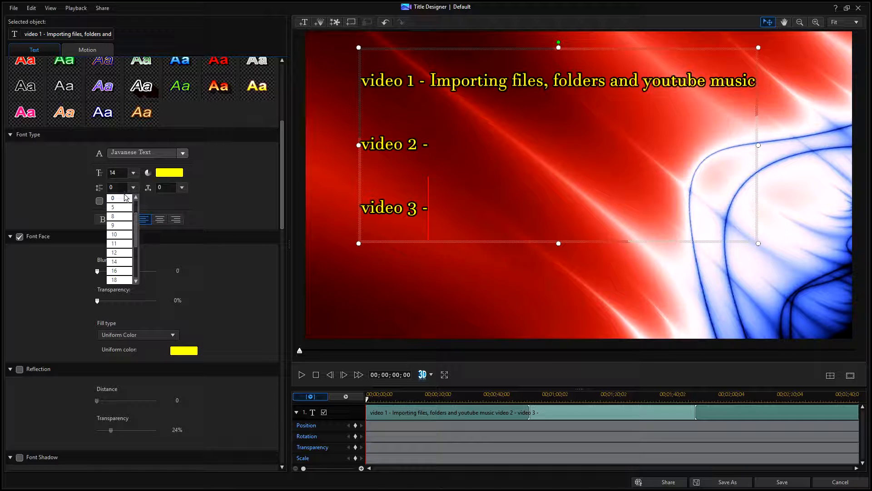
drag(135, 217, 137, 200)
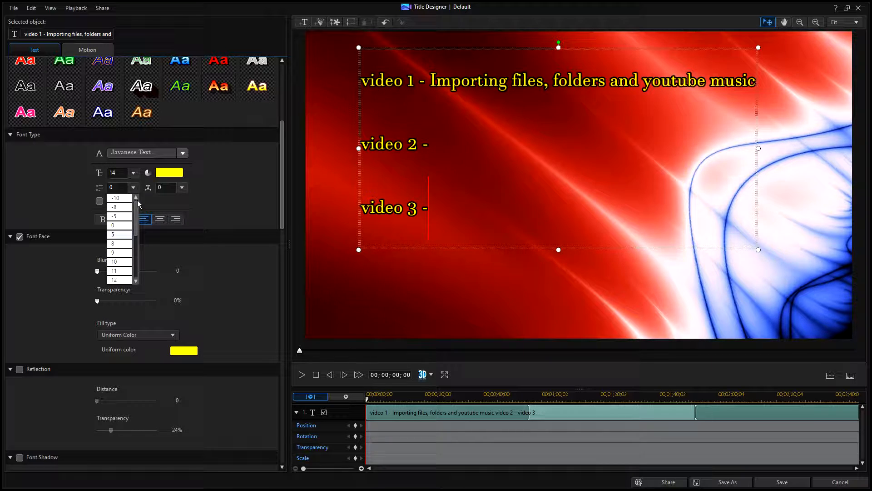
click(121, 217)
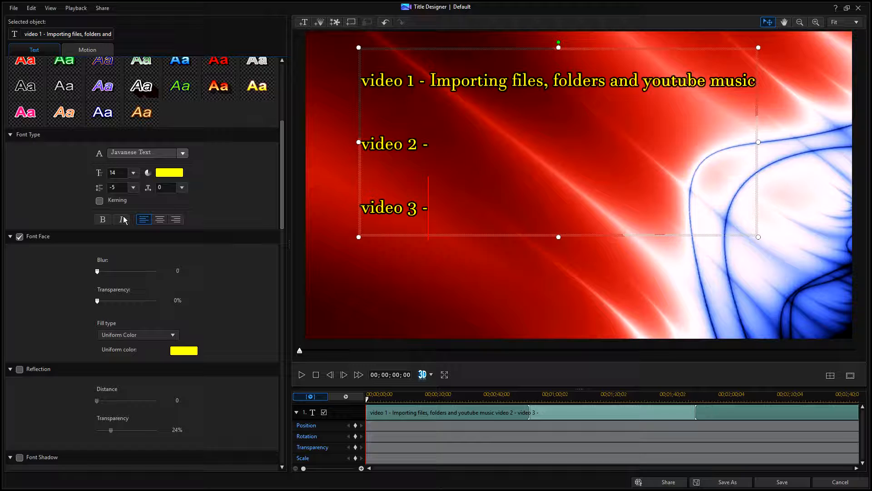
- Try tighter line spacings of -8 and -10 at the end of the title text
click(134, 187)
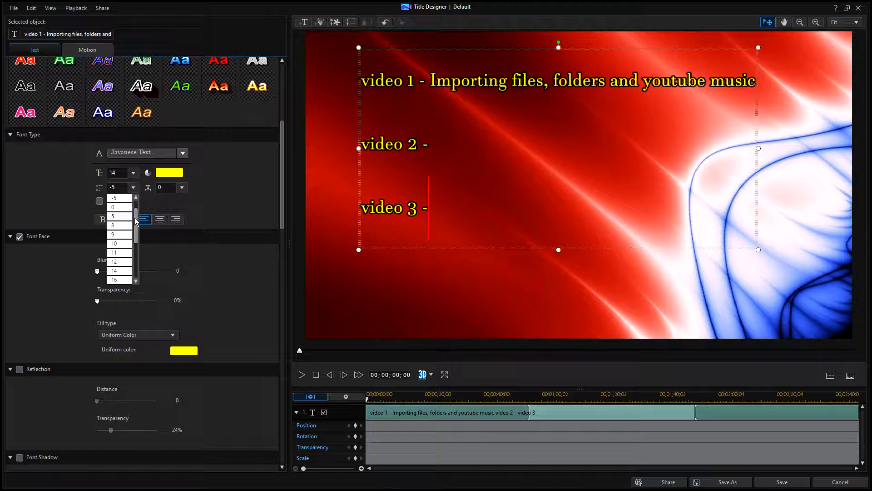
drag(135, 221, 136, 210)
click(120, 207)
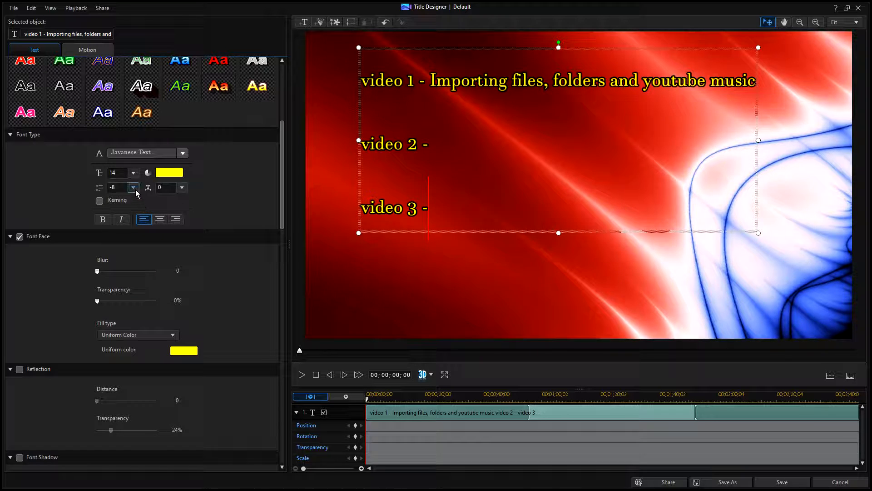
click(134, 188)
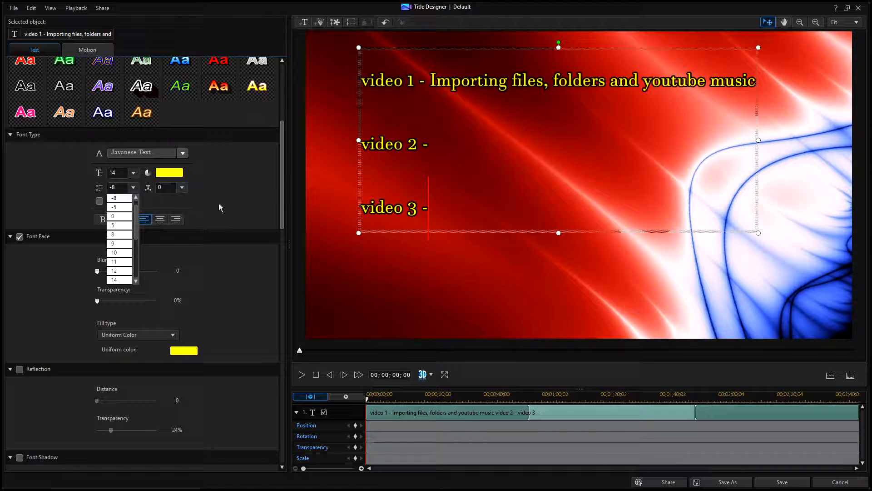
drag(136, 214, 135, 203)
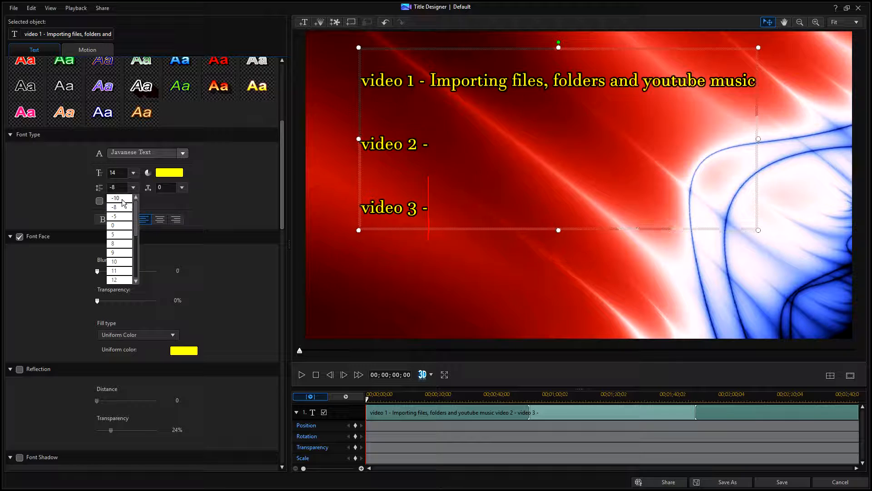
click(122, 199)
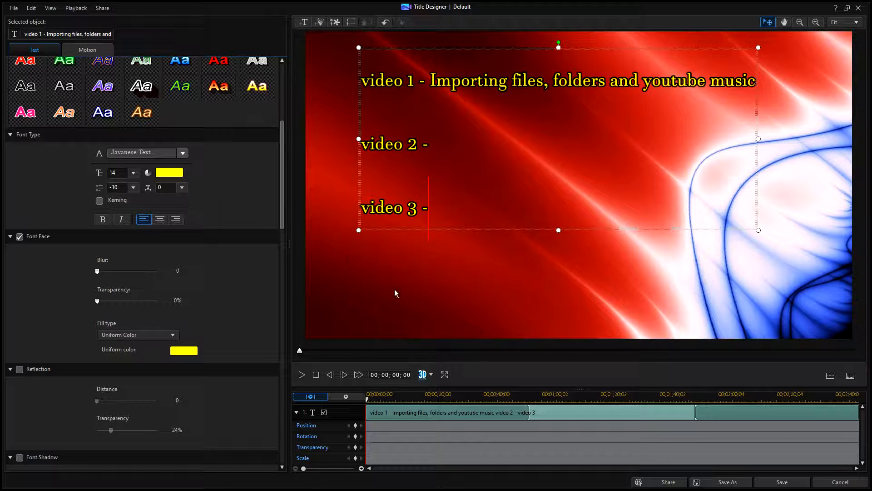
- Select the whole title object and set its line spacing to -10
click(414, 411)
click(133, 187)
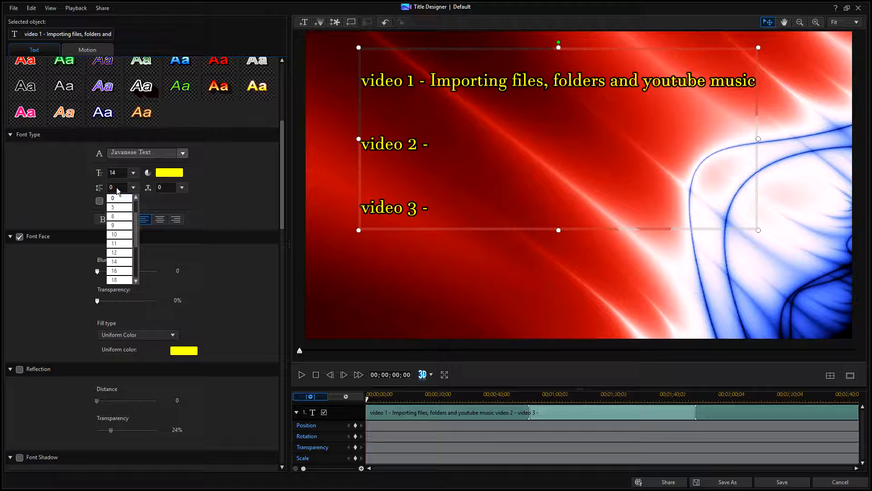
drag(136, 230, 138, 203)
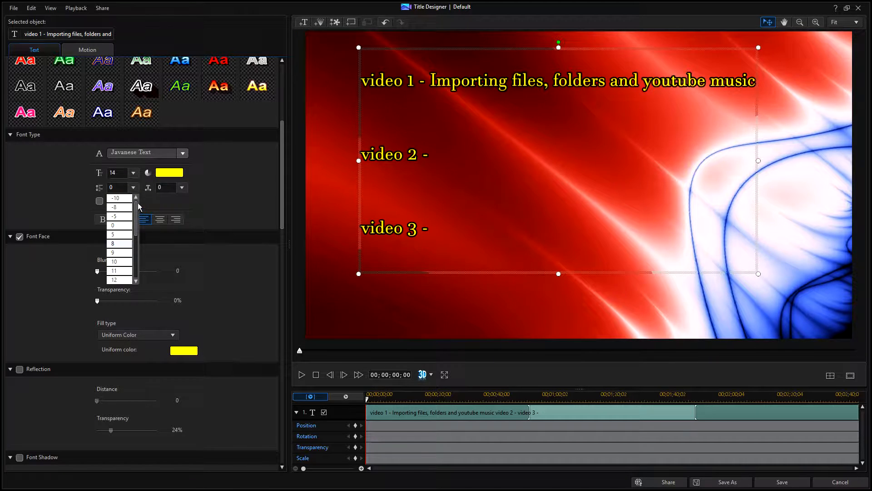
click(119, 198)
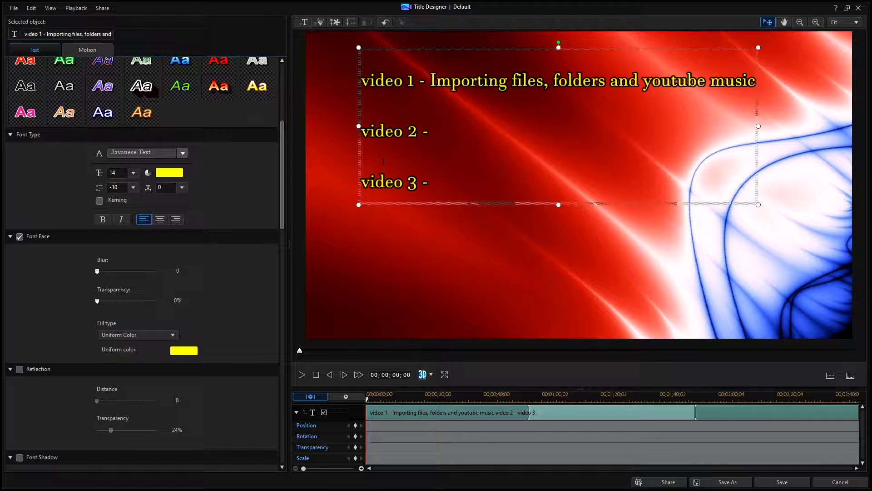
- Enter a custom line spacing of -20 for the whole title, without a space after the minus sign
double_click(116, 187)
text(-)
text(2)
text(20)
double_click(115, 186)
key(Return)
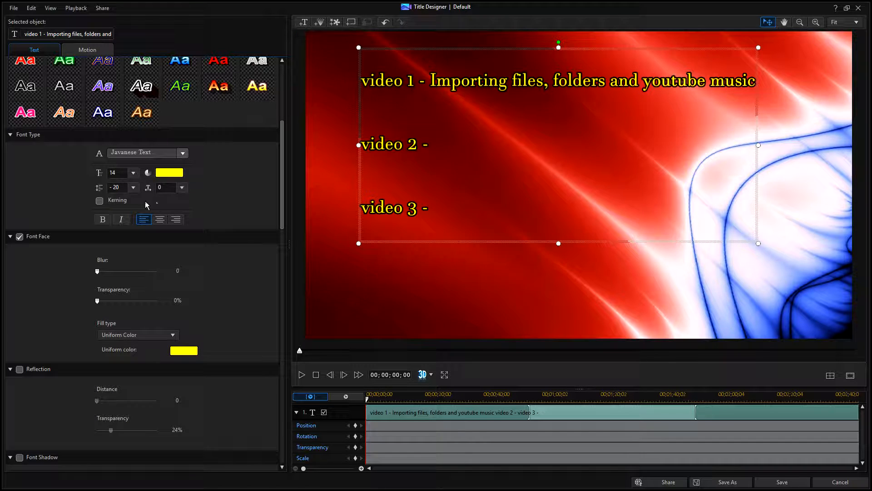
drag(284, 180, 285, 163)
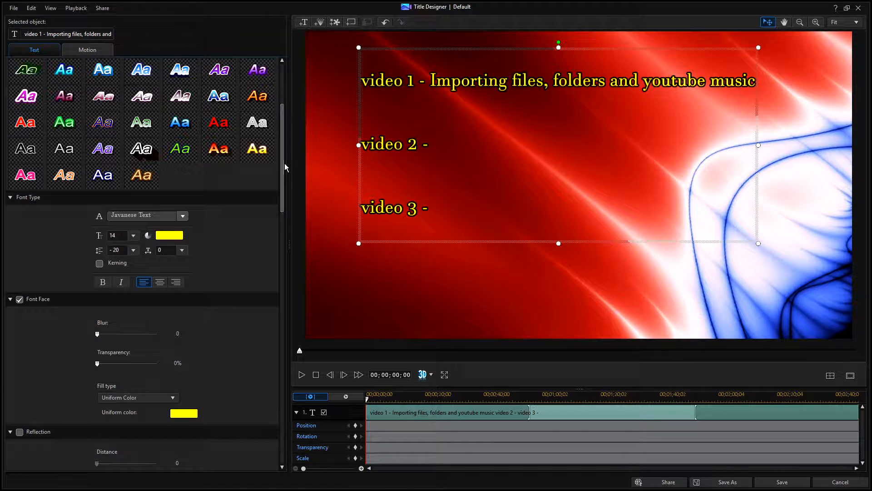
double_click(122, 250)
key(BackSpace)
key(Return)
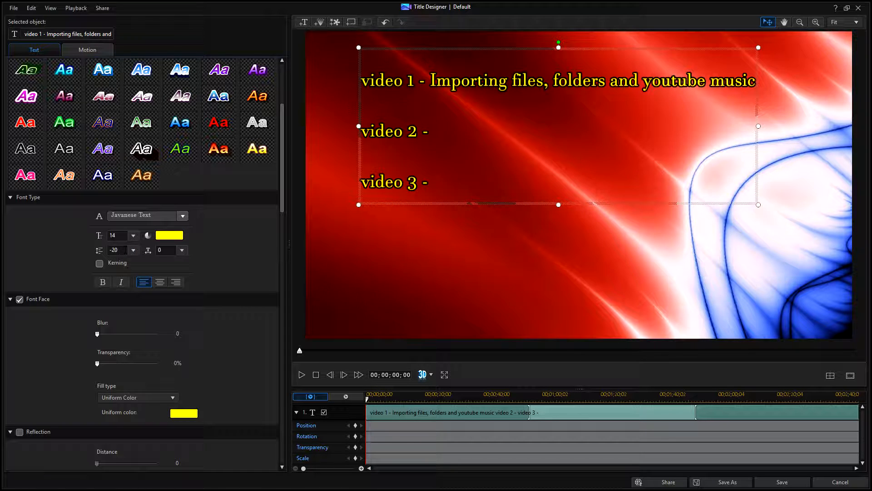
- Set the title's line spacing back to 0
click(125, 250)
text(0)
key(Return)
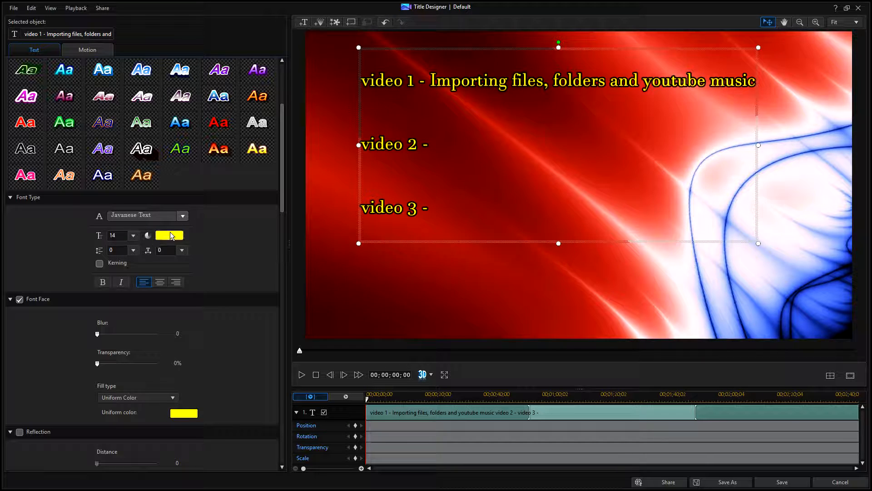
- Preview other fonts on the title and change its font to High Tower Text
click(187, 218)
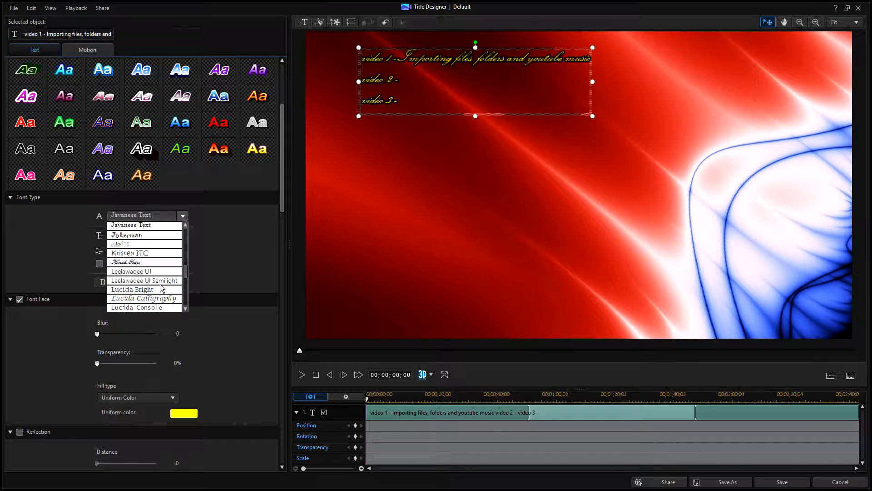
scroll(160, 279, up, 3)
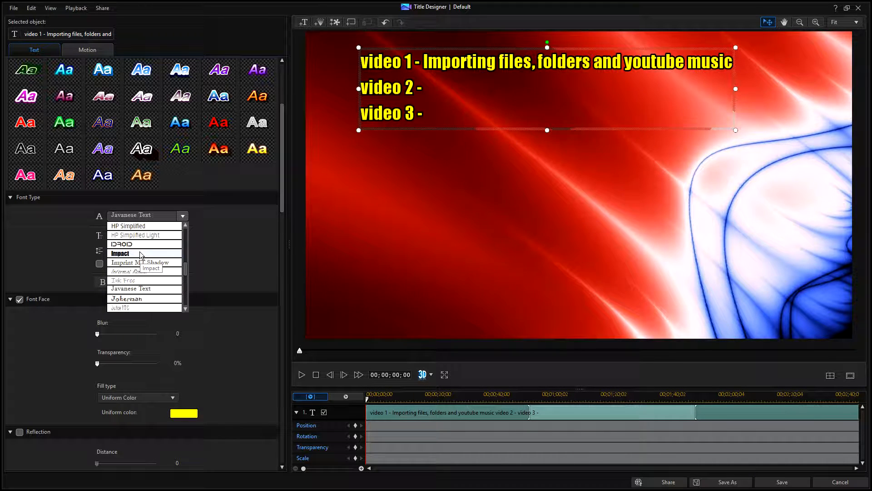
scroll(140, 251, up, 2)
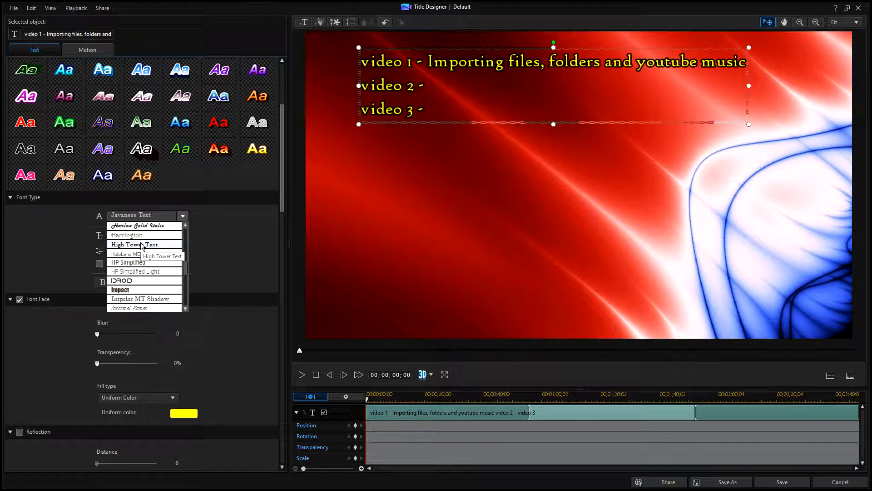
click(142, 245)
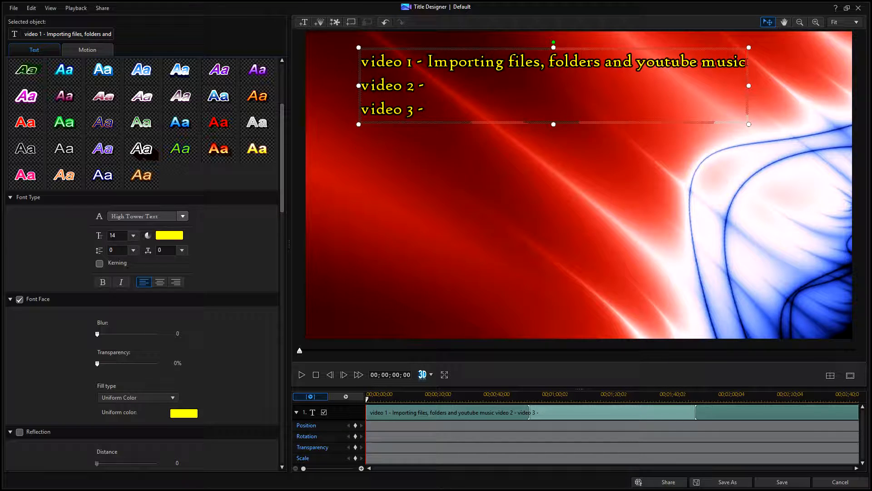
- Insert a blank line after the "video 1" line and another after the "video 2 -" line of the title
key(Return)
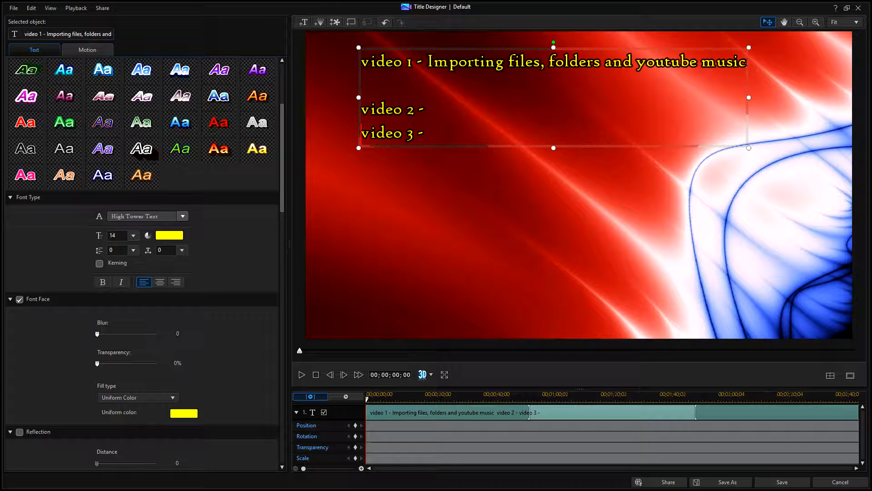
key(Up)
key(Down)
key(Return)
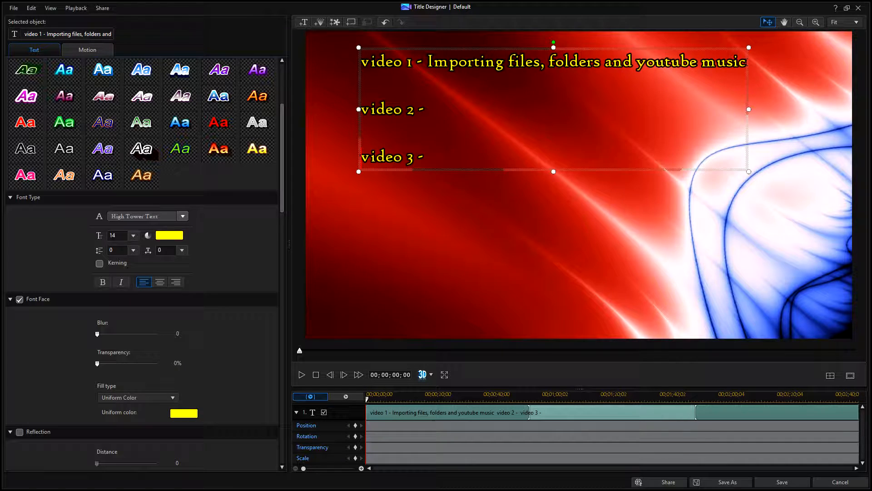
- Set the line spacing of the whole title to -8
click(134, 253)
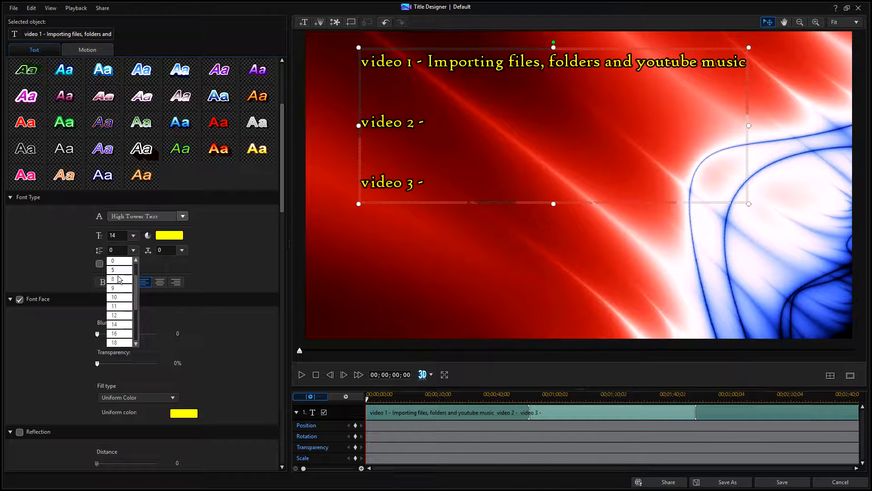
scroll(121, 275, up, 1)
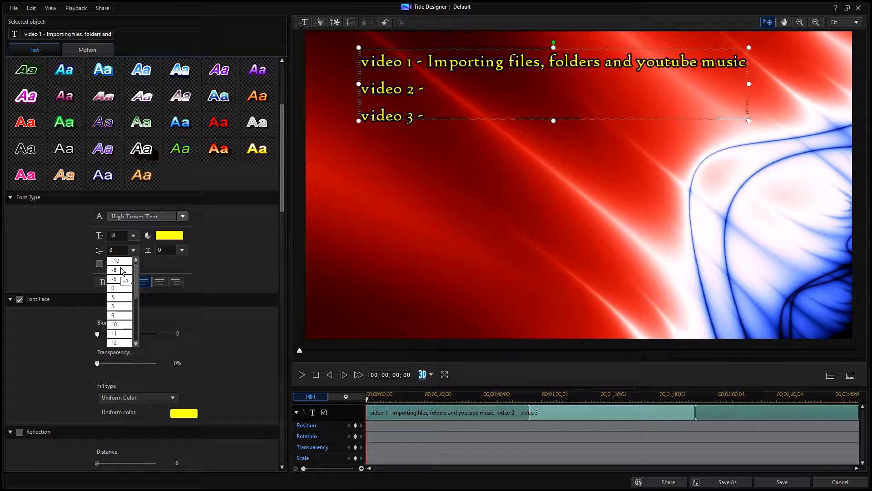
click(120, 269)
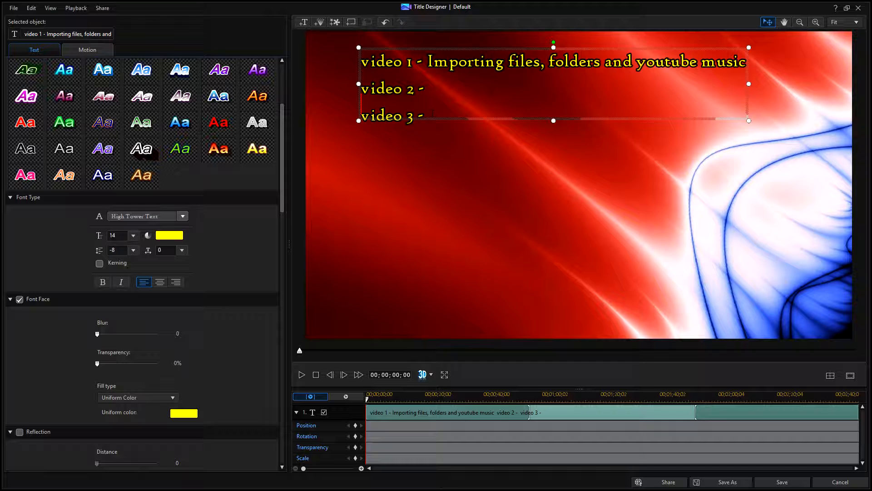
- Add a line reading "video" below the "video 3 -" line and move the title to the upper-left corner of the canvas
key(Right)
key(Right)
key(Right)
key(Right)
key(Right)
key(Right)
key(Right)
key(Right)
key(Right)
key(Right)
key(Return)
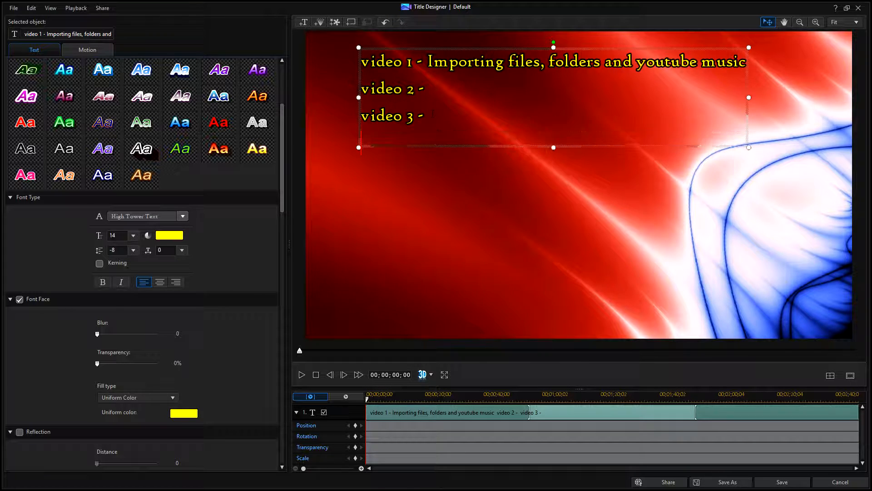
text(video)
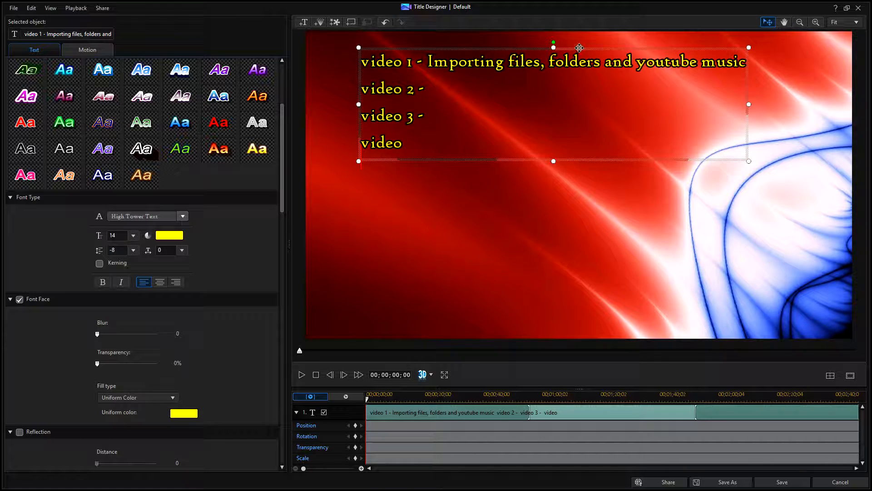
drag(579, 48, 530, 34)
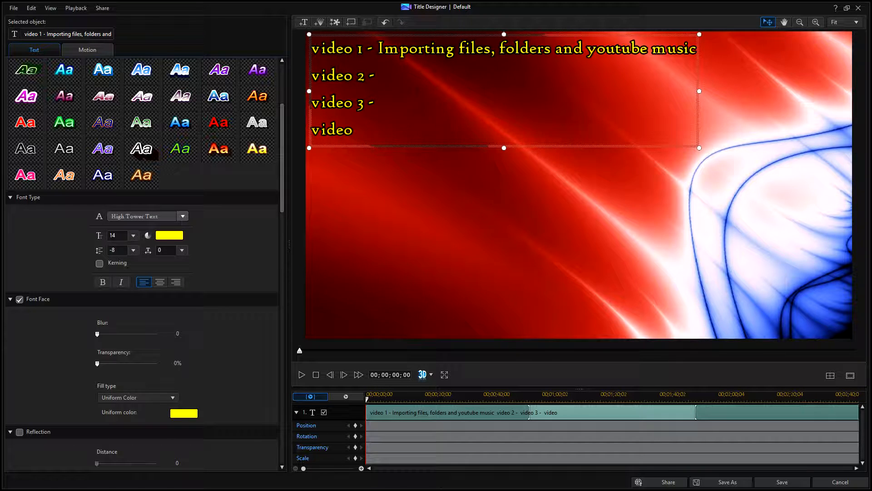
- Copy the title, paste a duplicate, and place the duplicate in the lower-right corner of the canvas
right_click(421, 89)
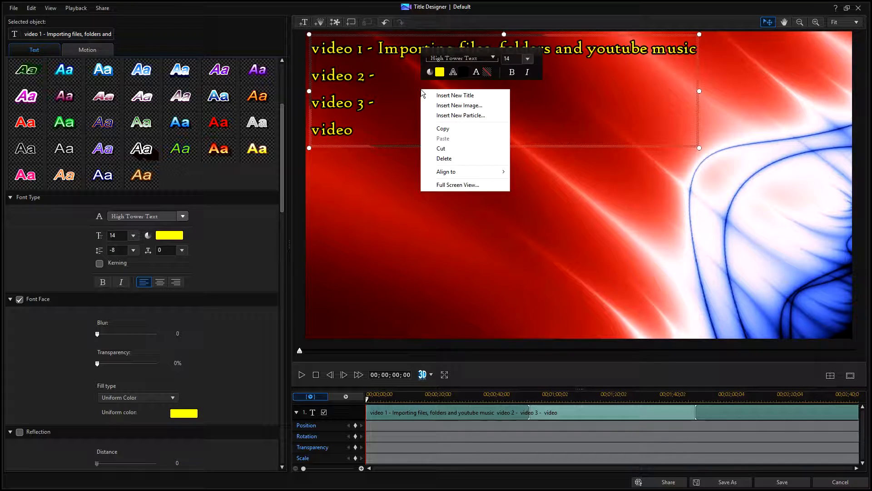
click(455, 127)
right_click(676, 224)
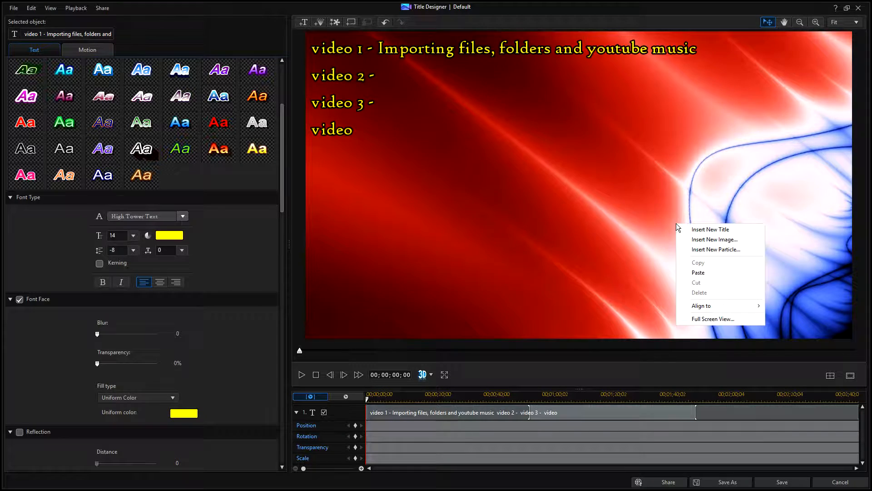
click(691, 272)
drag(527, 146, 682, 331)
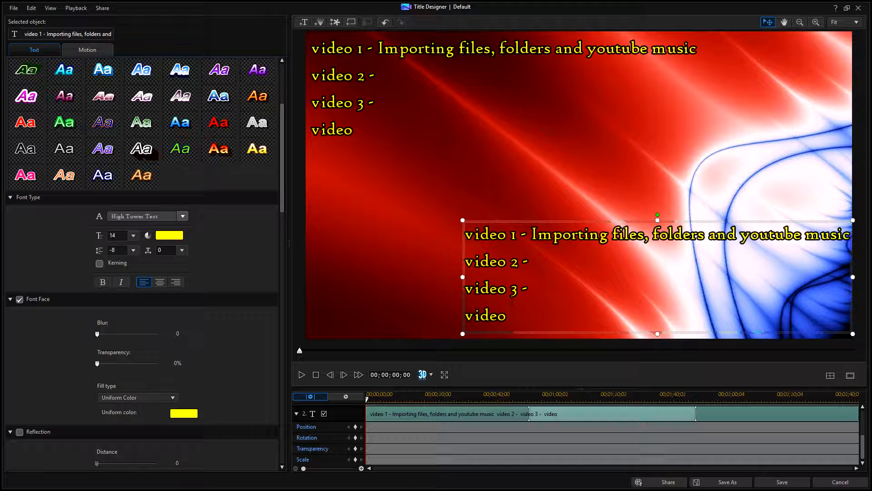
- Paste a second duplicate of the title and move it down between the original and the first duplicate
right_click(502, 126)
click(524, 174)
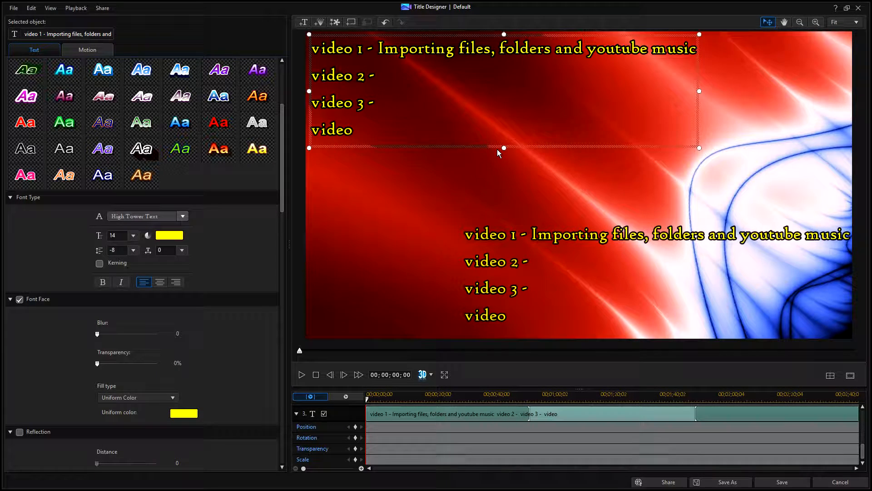
drag(496, 146, 503, 231)
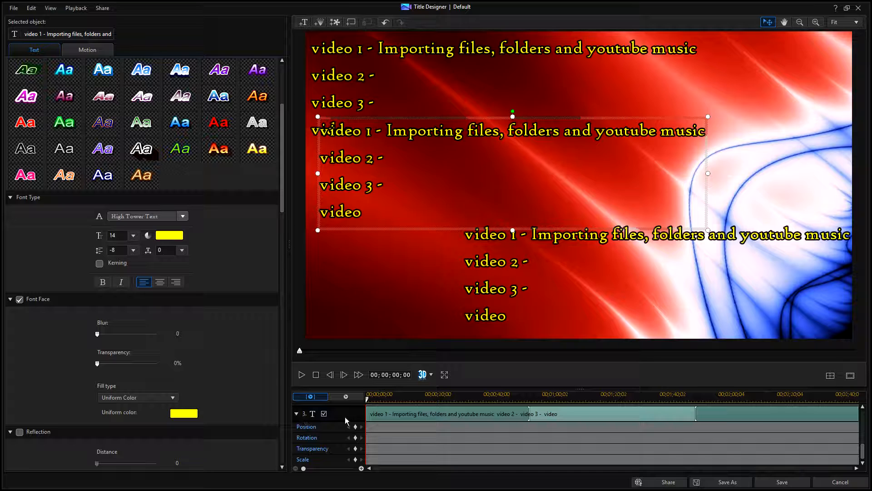
- Select each of the three title tracks in the timeline to examine which title each one controls
drag(861, 453, 862, 416)
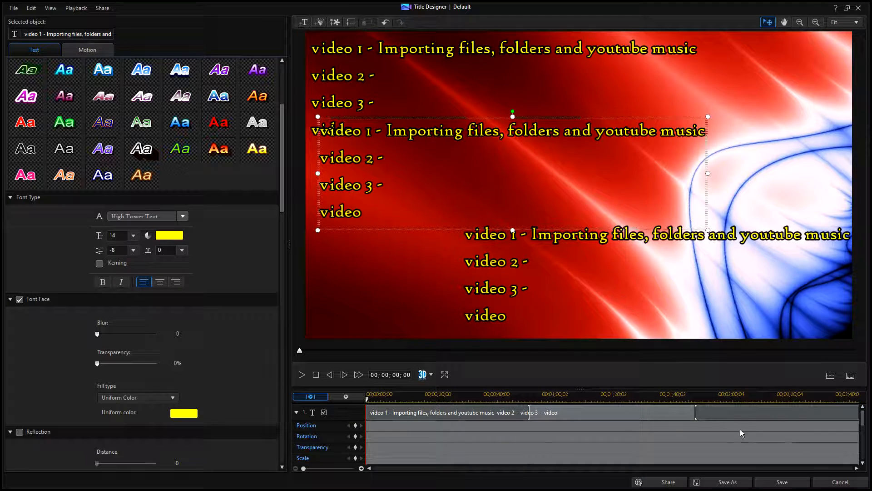
click(390, 414)
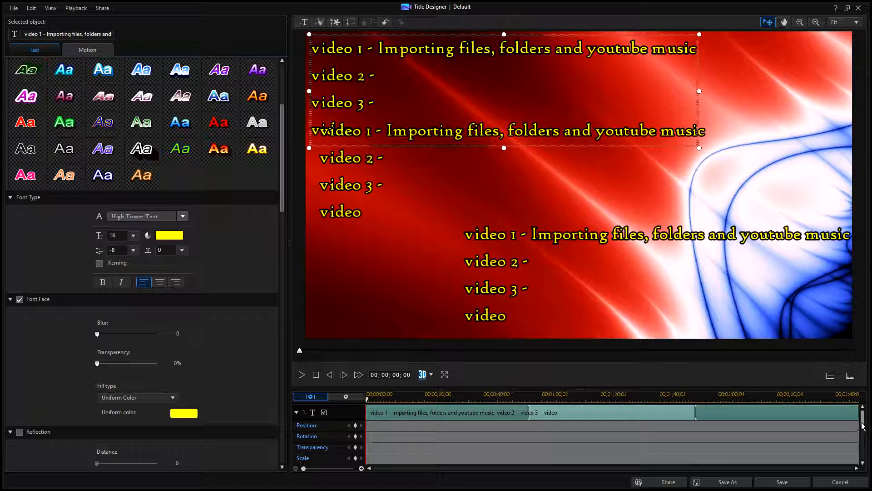
drag(863, 422, 863, 437)
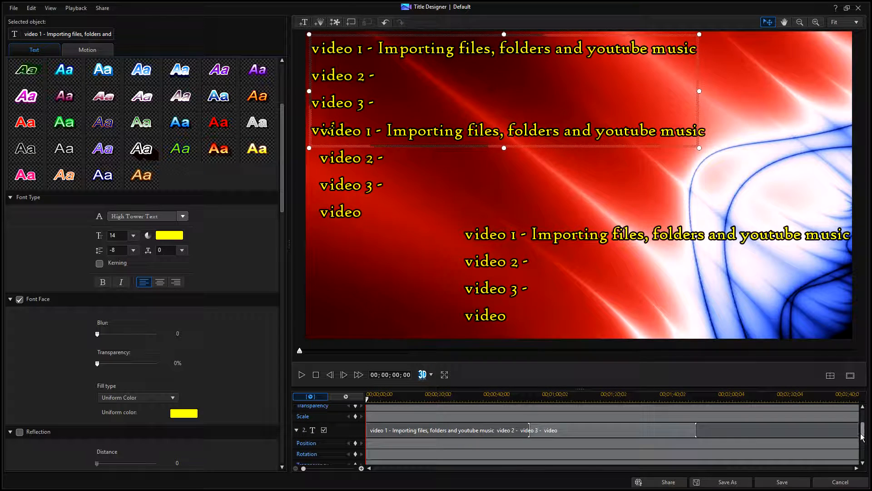
click(481, 432)
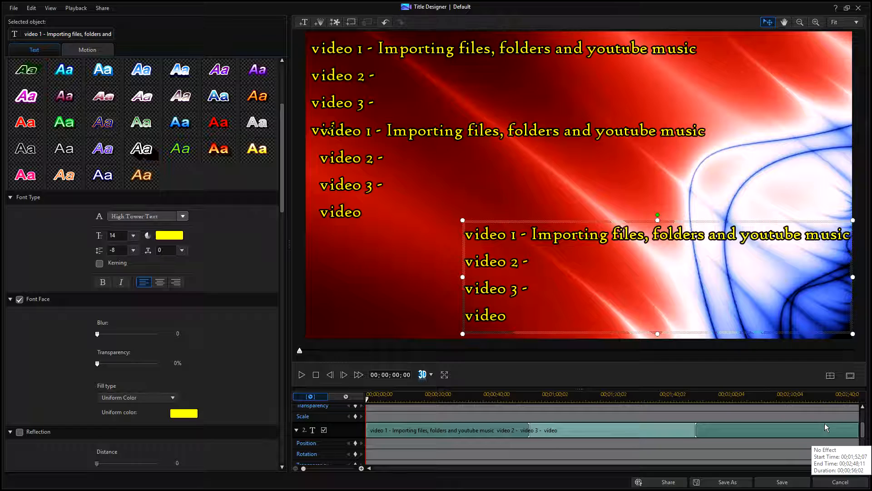
drag(863, 429, 863, 444)
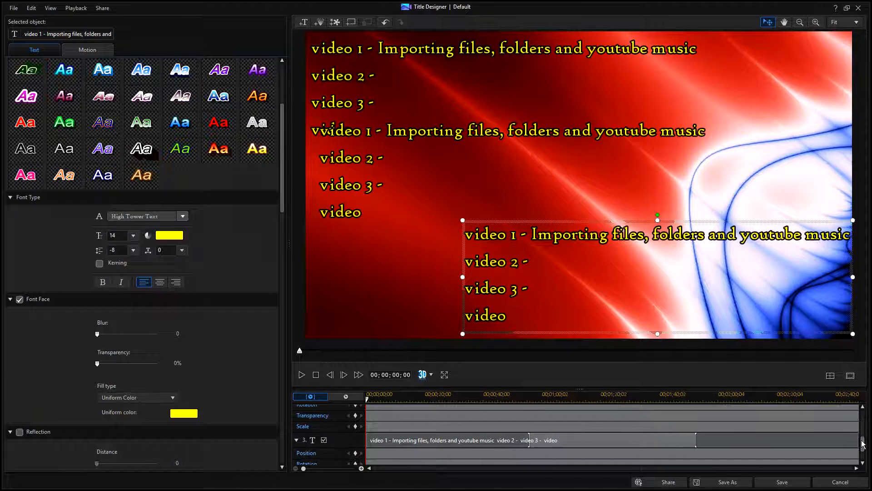
click(468, 439)
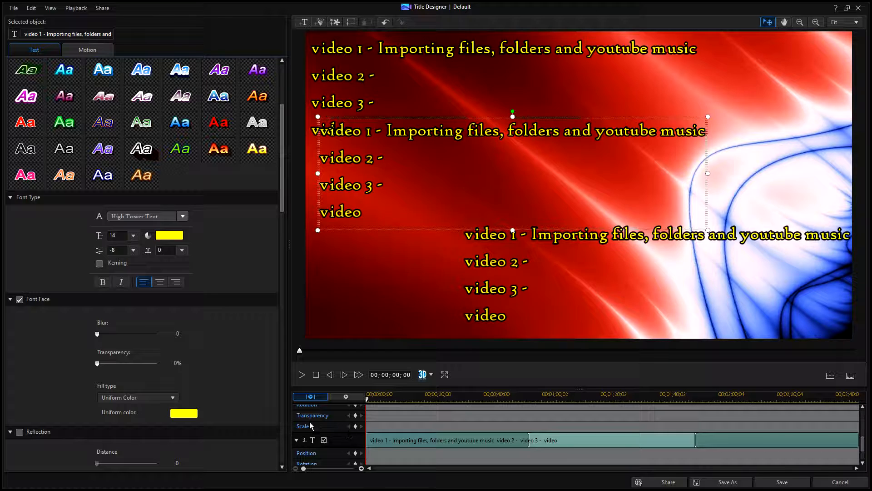
drag(863, 447, 865, 415)
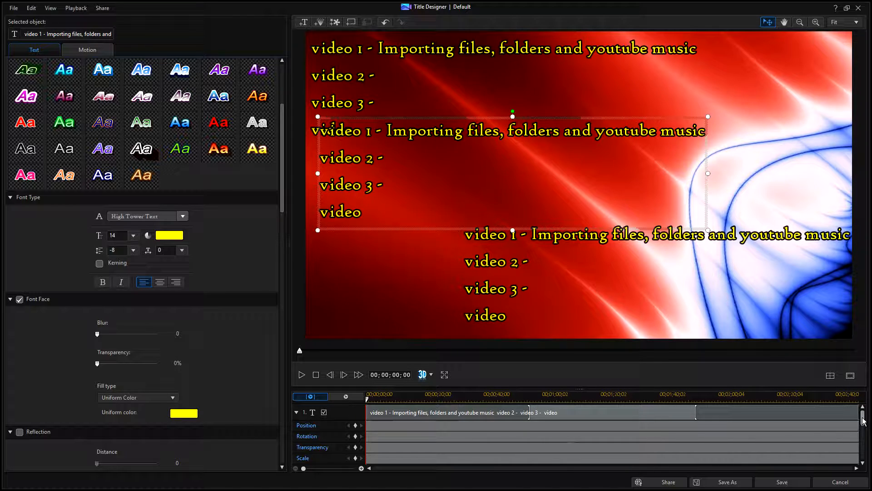
- Delete both duplicate titles from the timeline, keeping only the original on track 1
drag(863, 416, 863, 438)
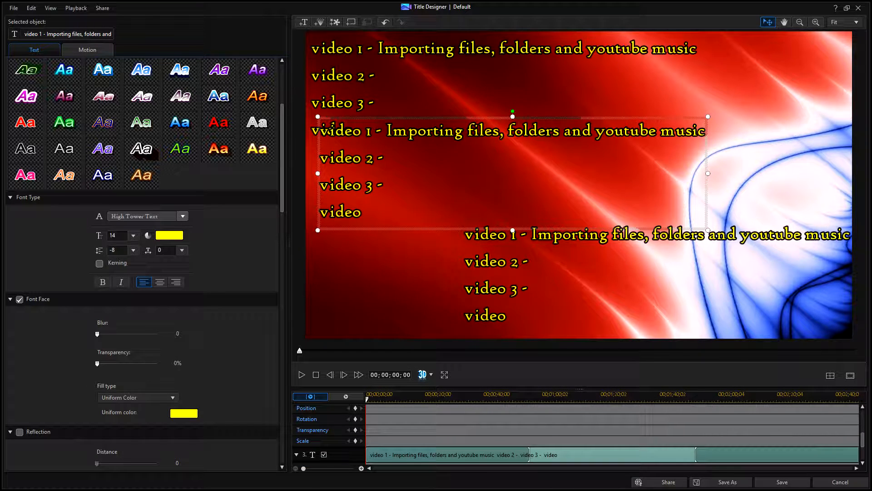
right_click(430, 456)
click(450, 460)
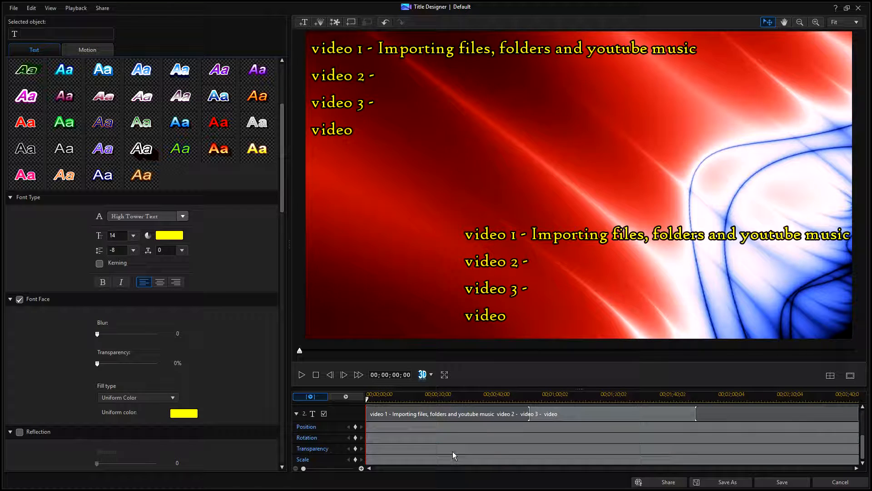
click(458, 414)
key(Delete)
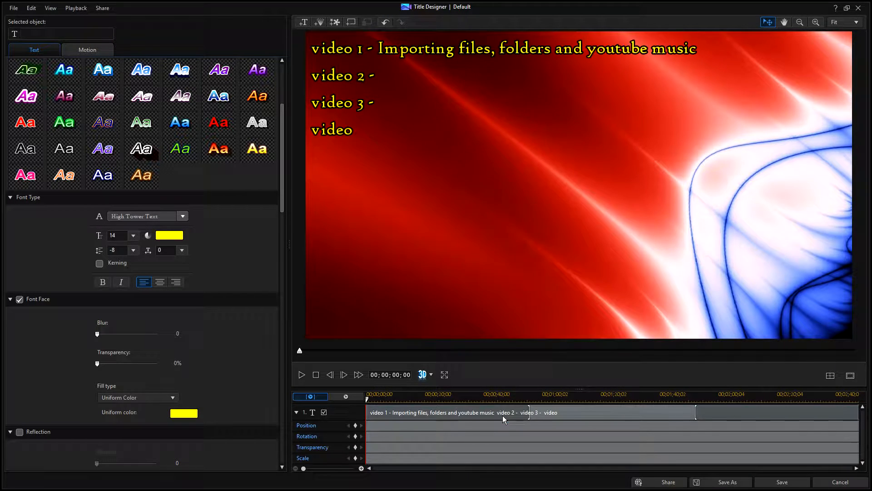
- Select the original title and try aligning it to the left edge and to the right edge of the canvas
click(489, 413)
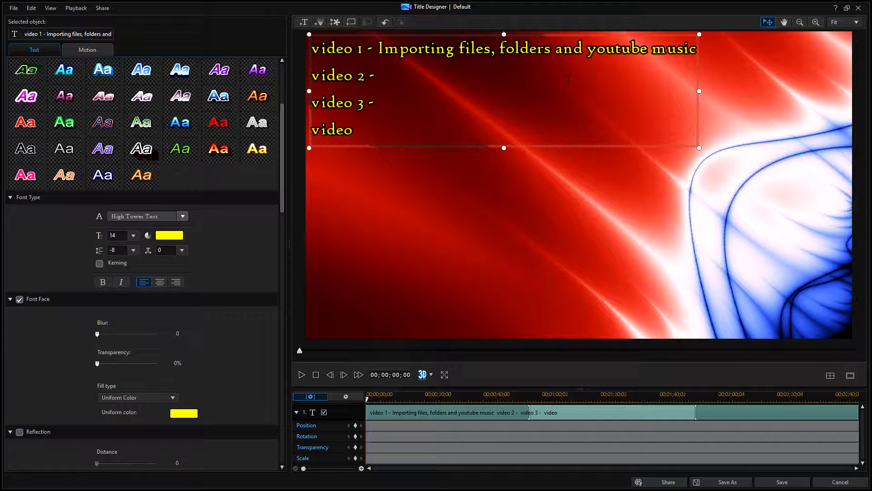
click(830, 376)
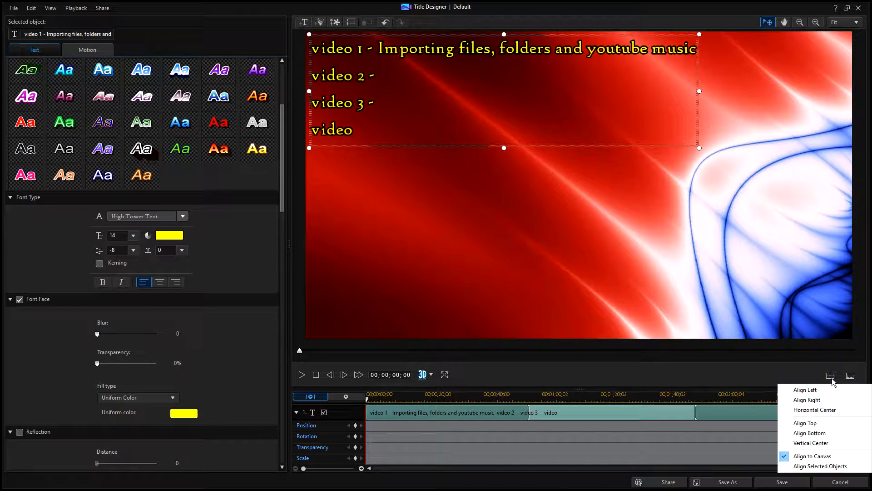
click(836, 390)
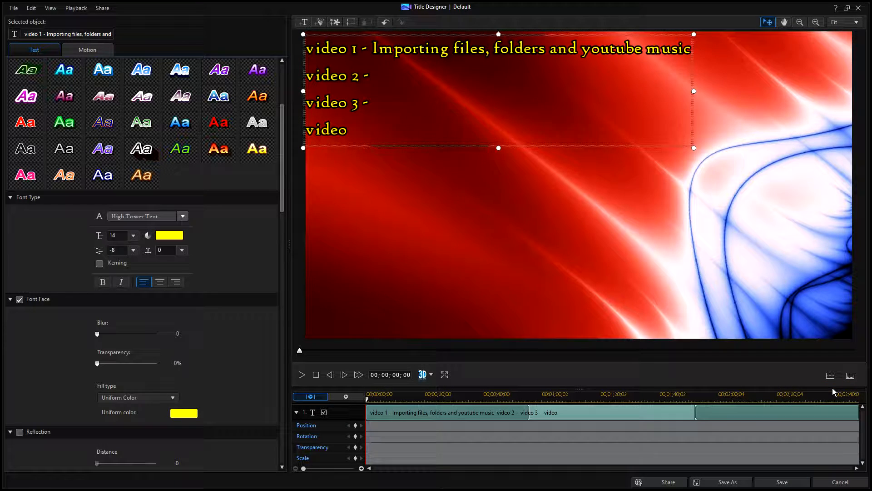
click(835, 377)
click(811, 400)
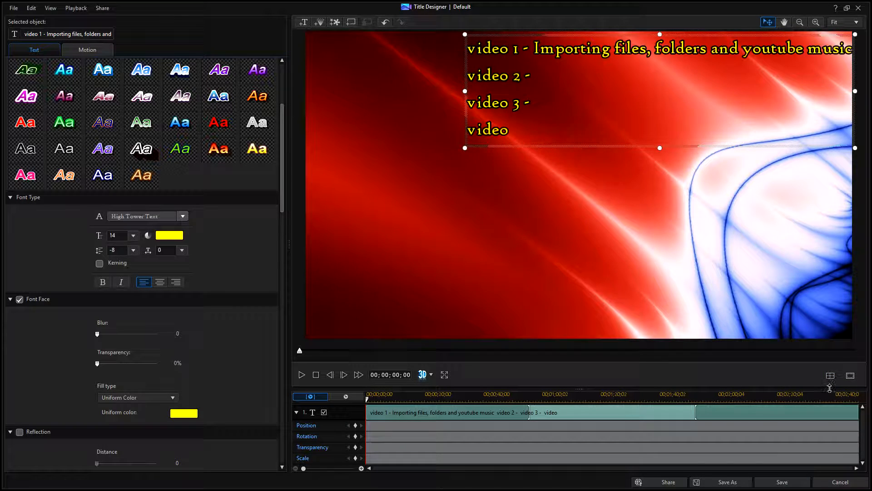
- Center the title horizontally on the canvas
click(831, 377)
click(832, 411)
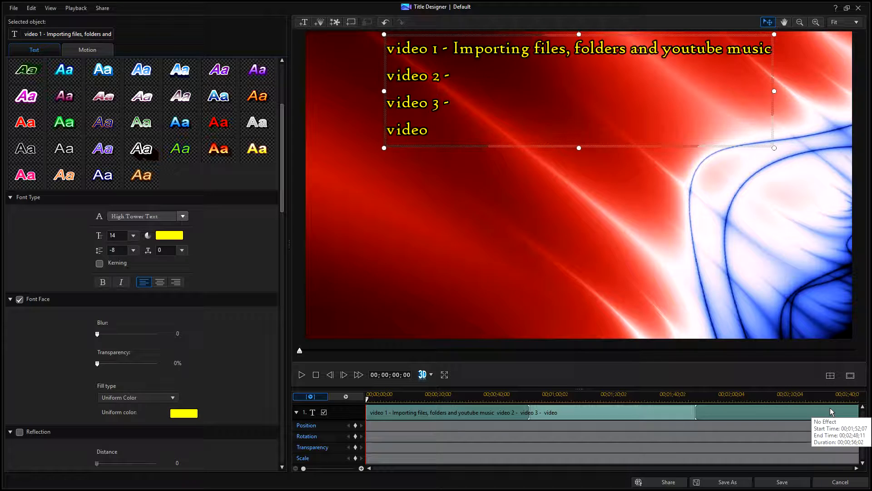
- Open the alignment options for the title
click(831, 376)
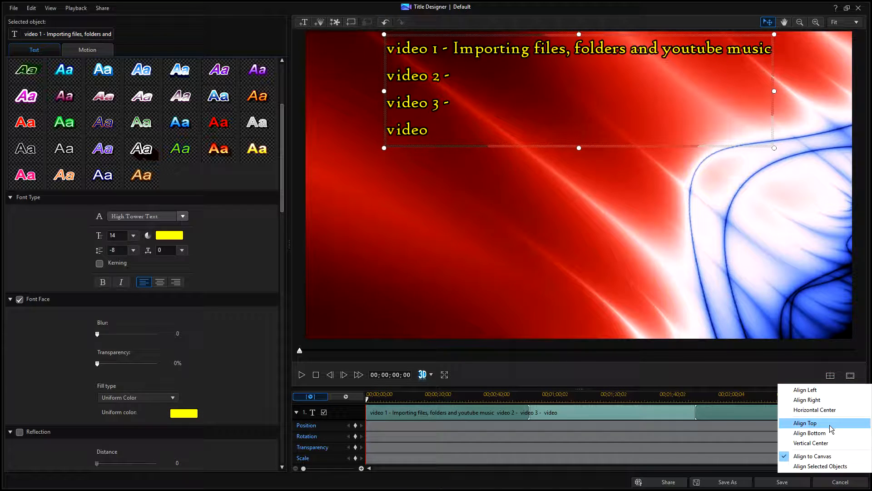
- Center the title text vertically and horizontally on the canvas
click(832, 444)
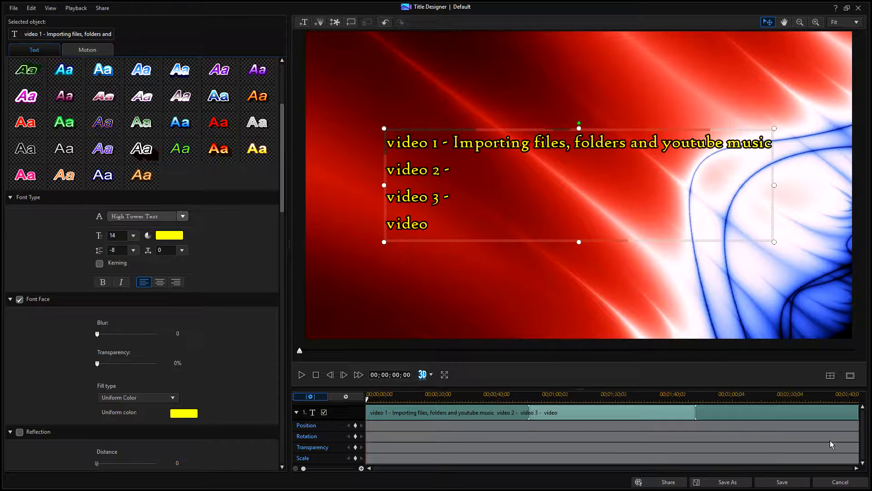
click(830, 376)
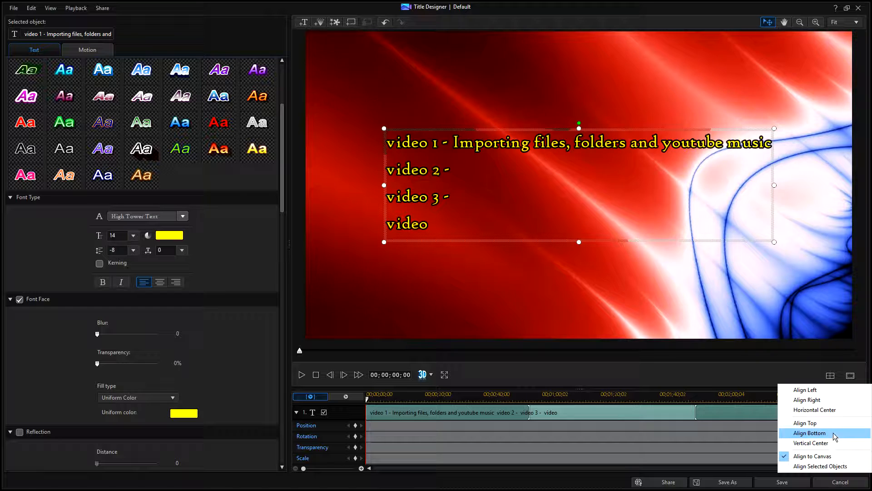
click(829, 410)
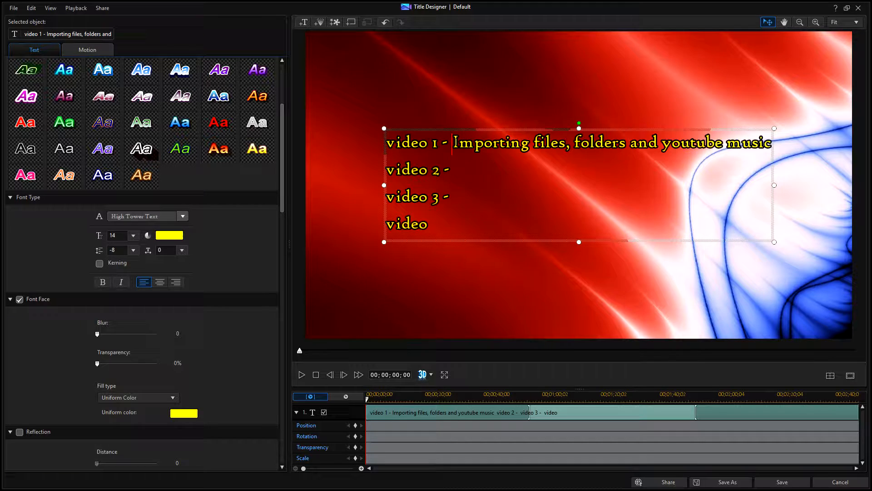
- Try to break the first title line after "video 1 -", indent that heading toward the middle, and center the text box horizontally
key(Return)
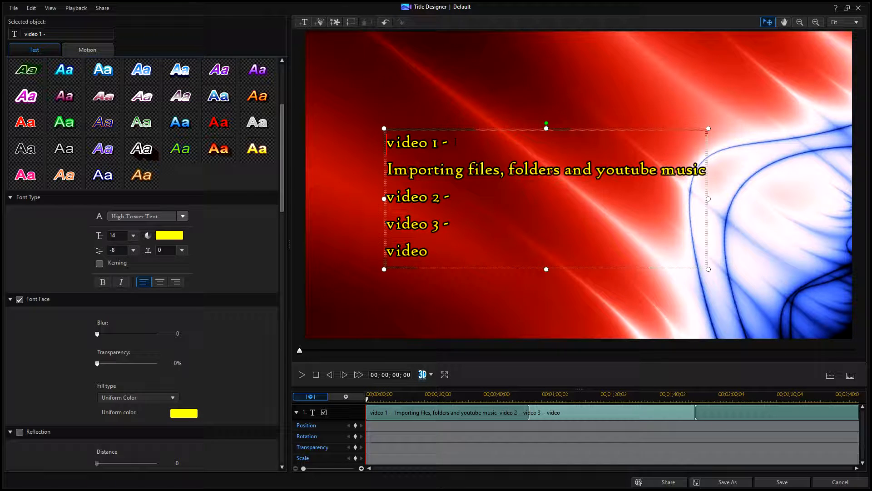
key(Home)
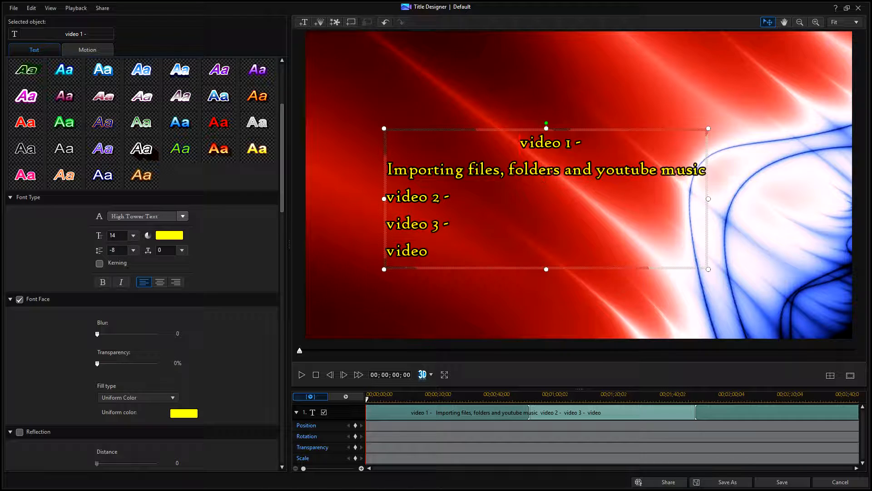
click(830, 375)
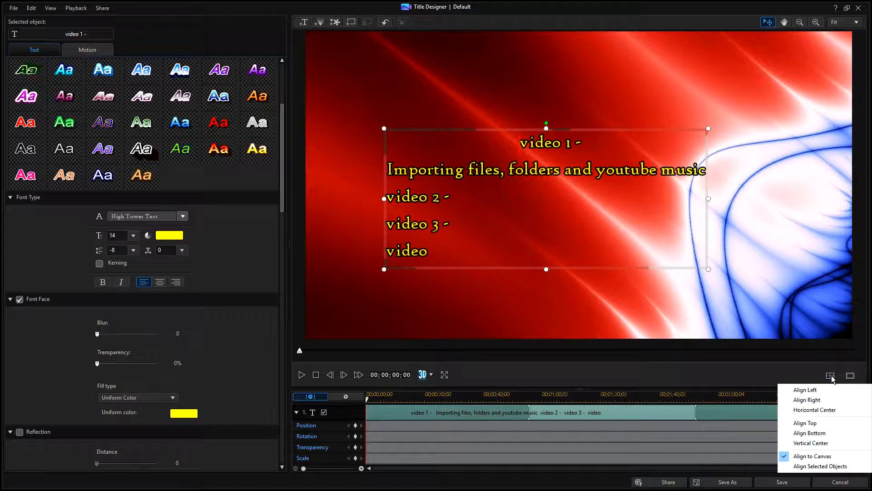
click(835, 409)
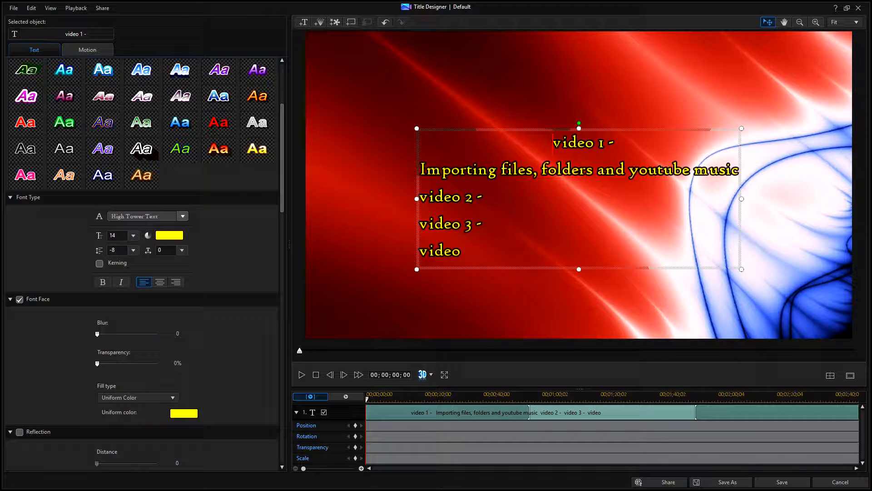
- Remove the spaces before "video 1 -" and rejoin it with "Importing files, folders and youtube music" on one line
key(BackSpace)
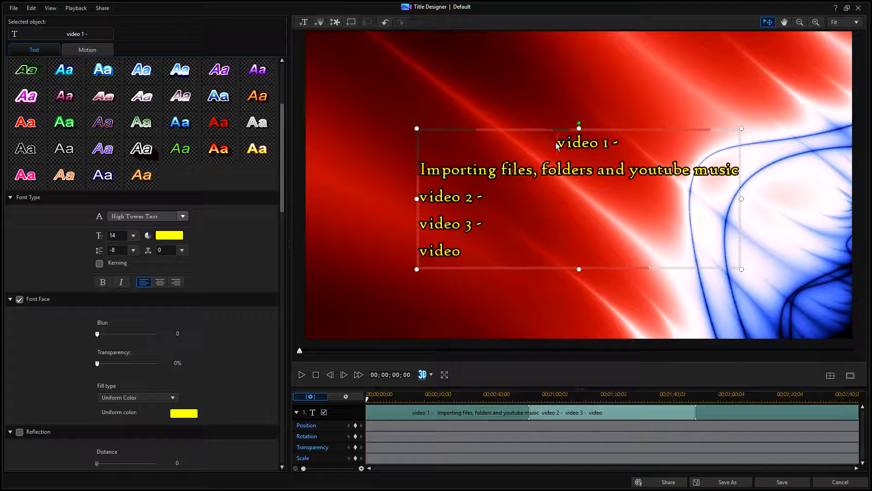
key(BackSpace)
key(BackSpace)
key(BackSpace)
key(BackSpace)
key(BackSpace)
key(BackSpace)
key(BackSpace)
key(BackSpace)
key(BackSpace)
key(BackSpace)
key(BackSpace)
key(BackSpace)
key(BackSpace)
key(BackSpace)
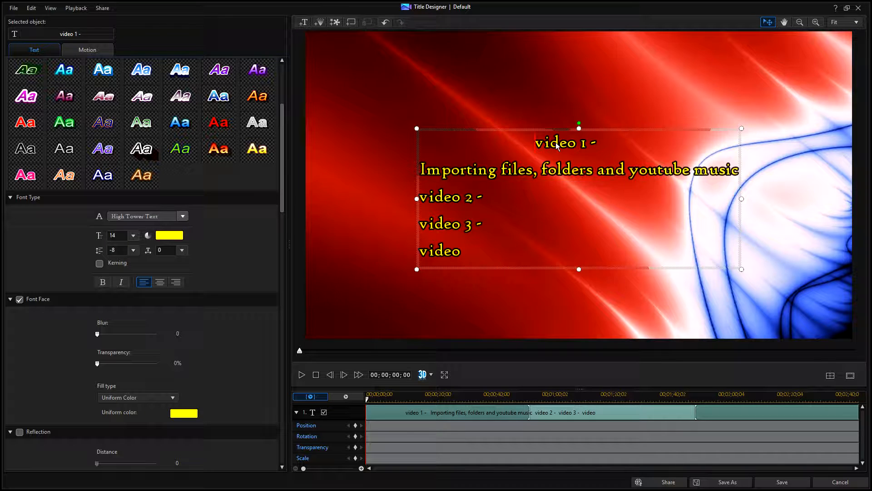
key(BackSpace)
key(BackSpace)
key(BackSpace)
key(BackSpace)
key(BackSpace)
key(BackSpace)
key(BackSpace)
key(BackSpace)
key(BackSpace)
key(BackSpace)
key(BackSpace)
key(BackSpace)
key(BackSpace)
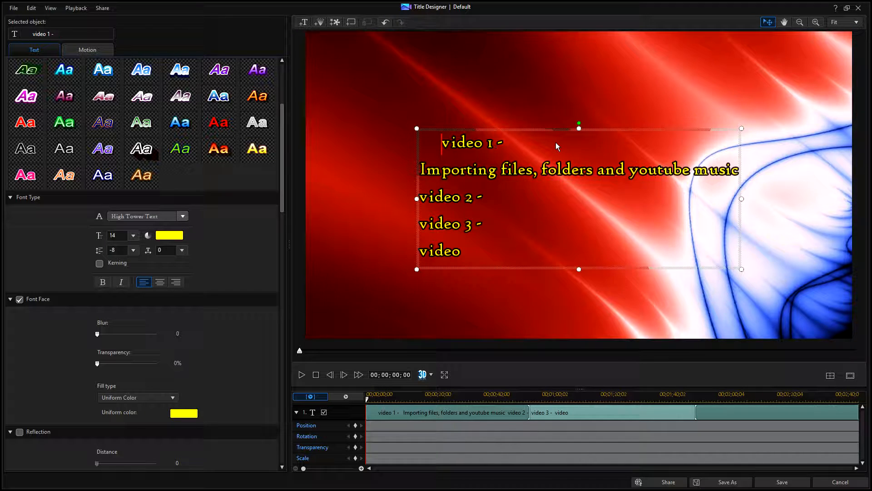
key(Right)
key(Right)
key(Right)
key(Right)
key(Right)
key(Right)
key(Right)
key(Right)
key(Right)
key(Right)
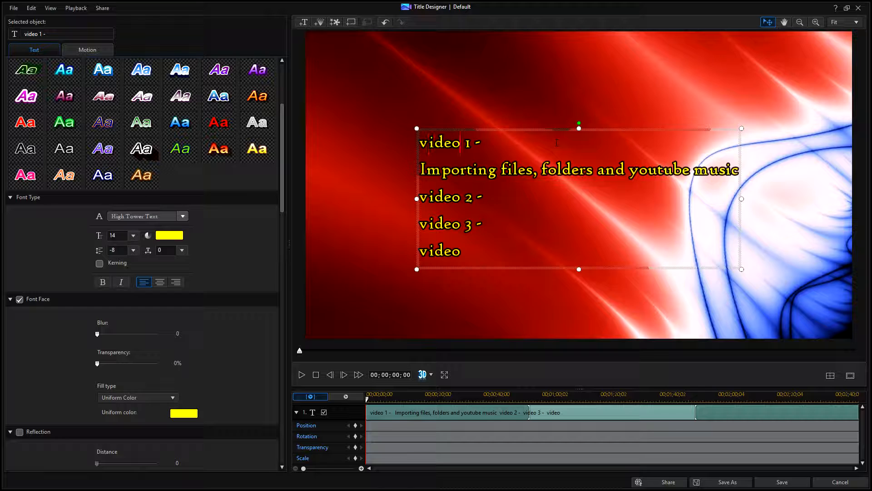
key(Delete)
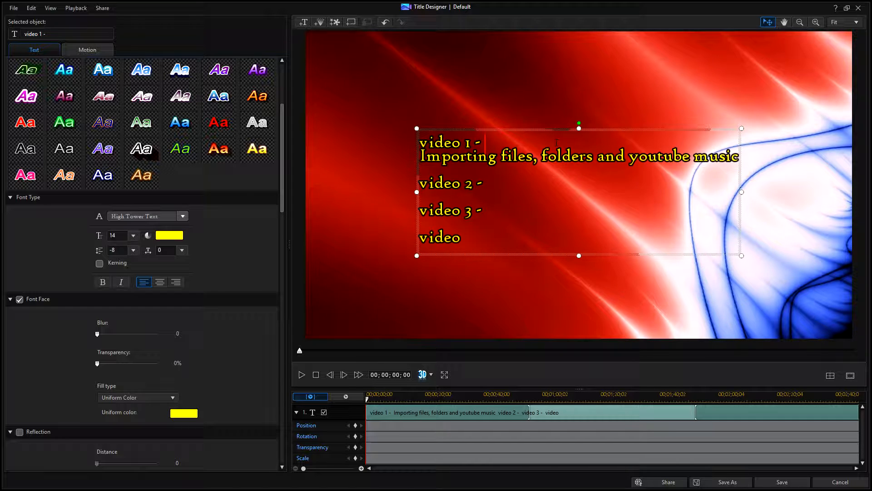
key(Delete)
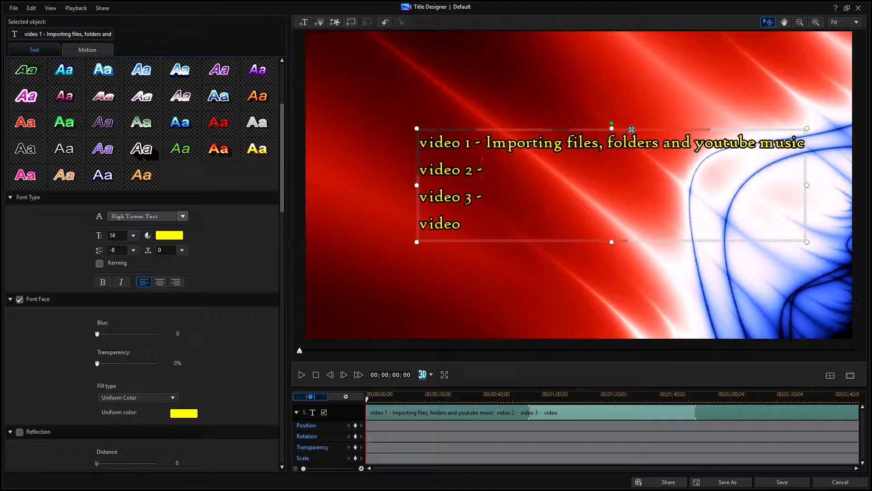
- Move the title block up near the canvas's upper edge and complete the "video 2 -" line with "Image creation"
drag(632, 129, 622, 56)
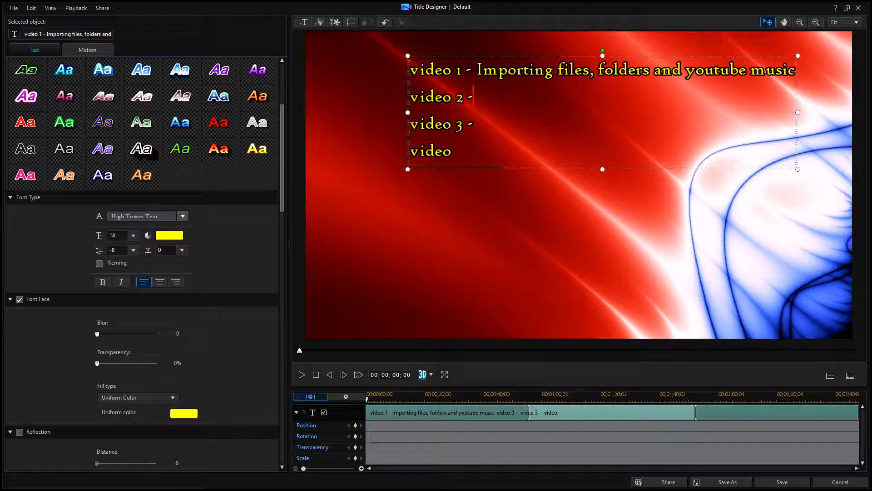
text(Ima)
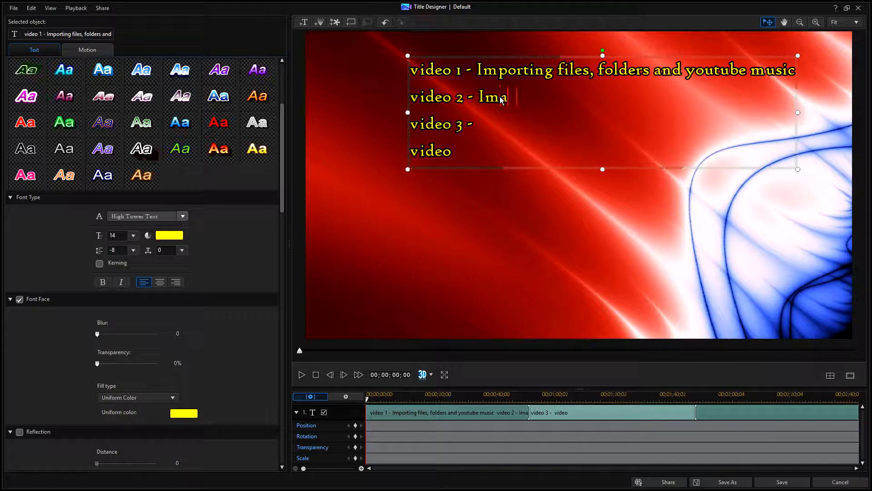
text(ge c)
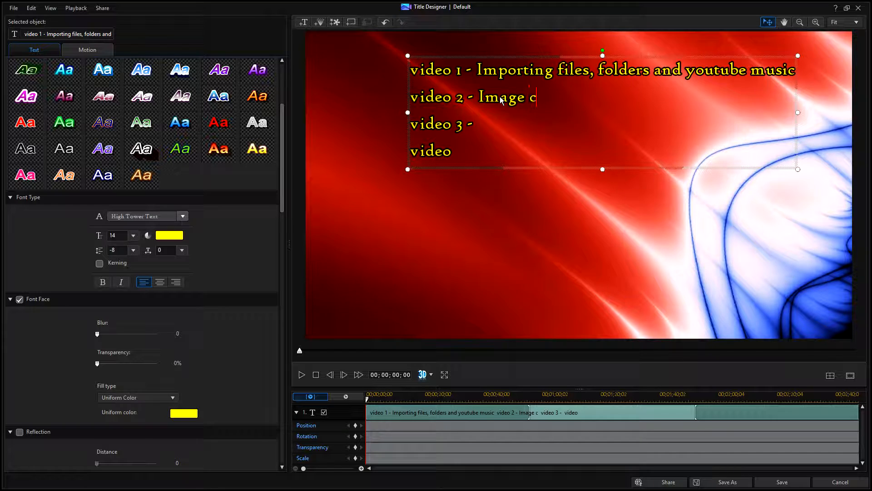
text(reation)
key(BackSpace)
key(BackSpace)
key(BackSpace)
key(BackSpace)
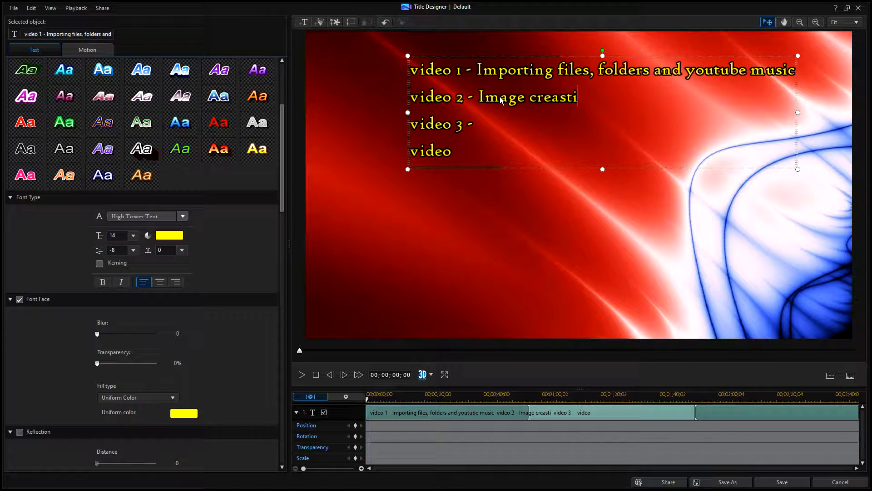
text(tion)
key(Right)
key(Right)
key(Right)
key(Right)
key(Right)
key(Right)
key(Right)
key(Right)
key(Right)
key(Right)
key(Right)
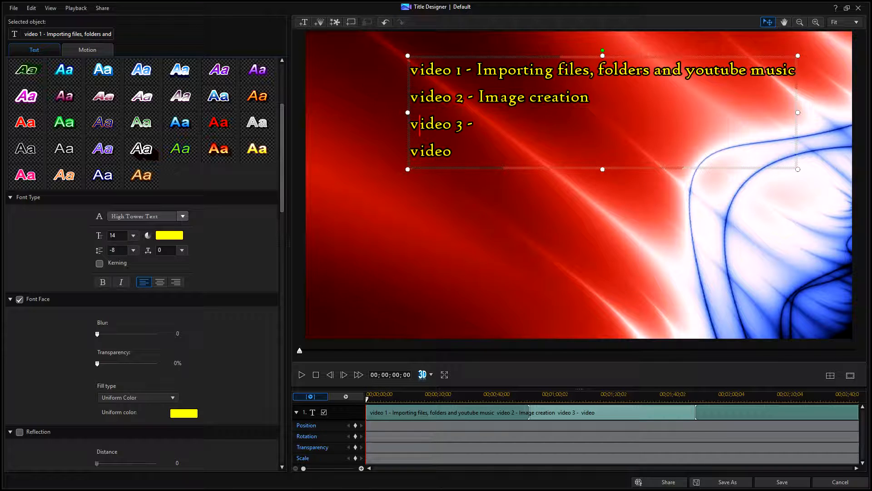
key(Left)
right_click(562, 129)
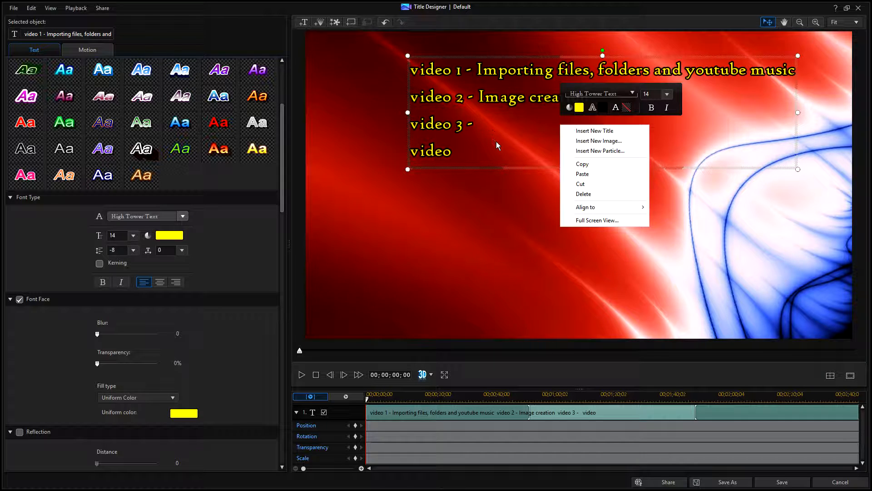
click(493, 124)
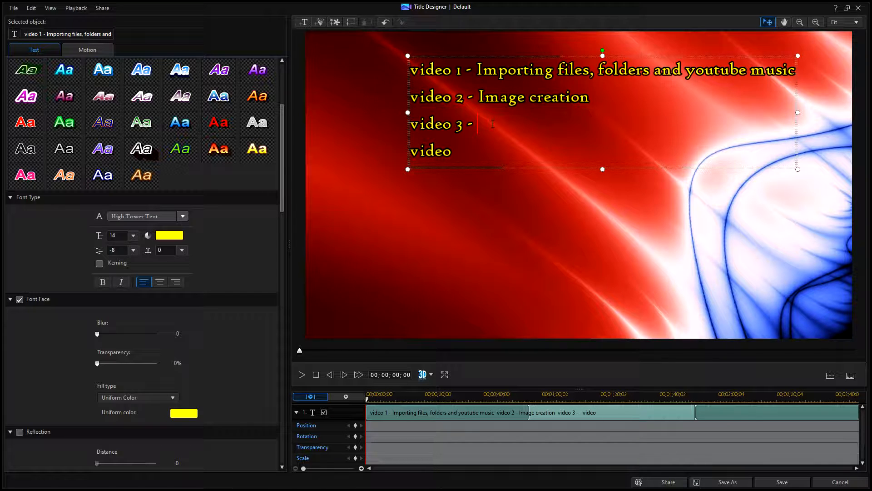
- Save the title and select the red background clip on the first video track
click(781, 482)
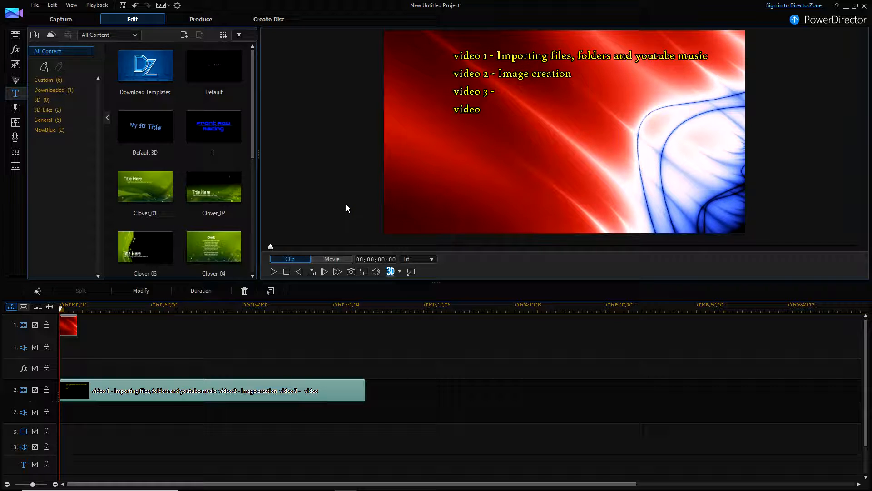
click(15, 35)
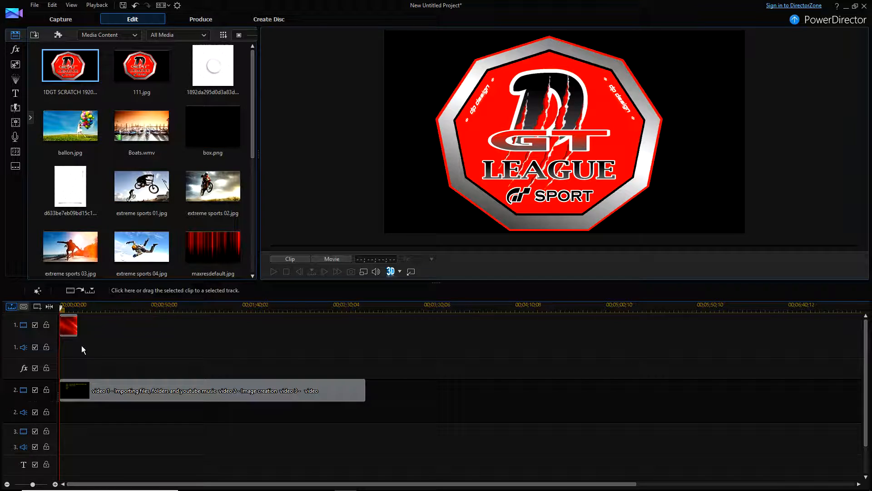
click(70, 332)
click(71, 332)
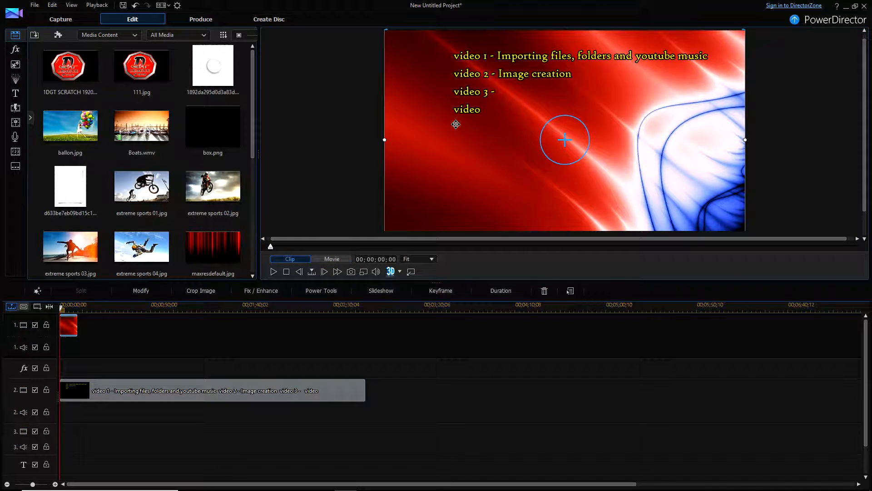
- Import the image "dp new logo full large use white" from the desktop's "dp design logo" folder into the media library
drag(252, 119, 254, 89)
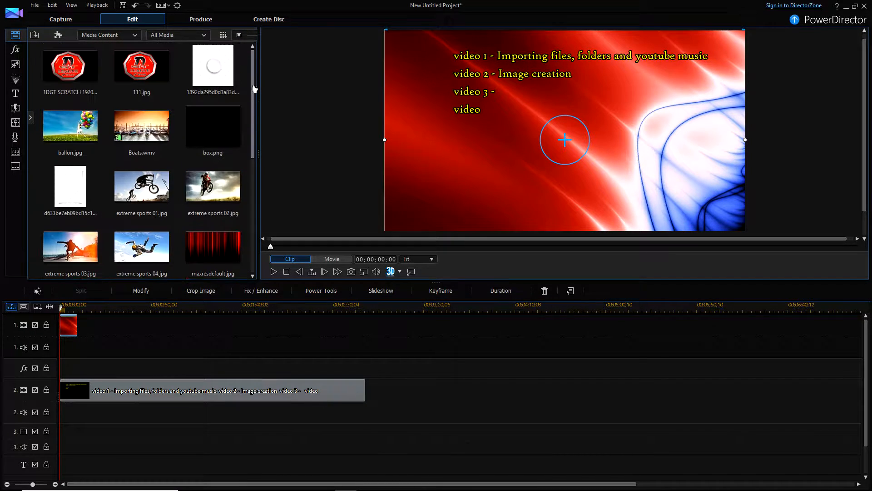
click(34, 35)
click(51, 46)
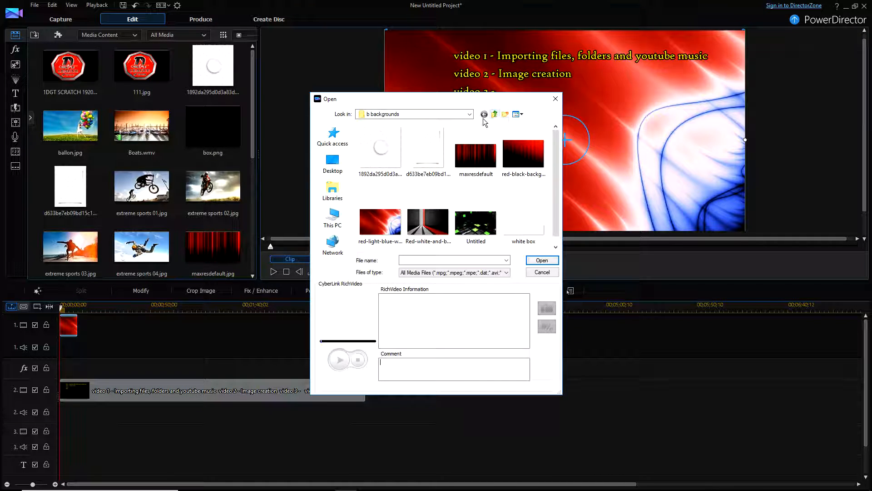
click(339, 191)
click(336, 167)
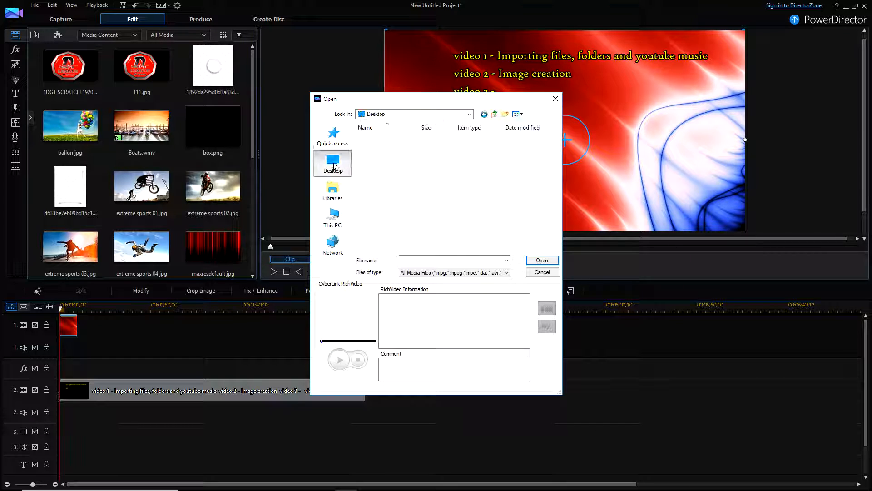
scroll(389, 209, down, 2)
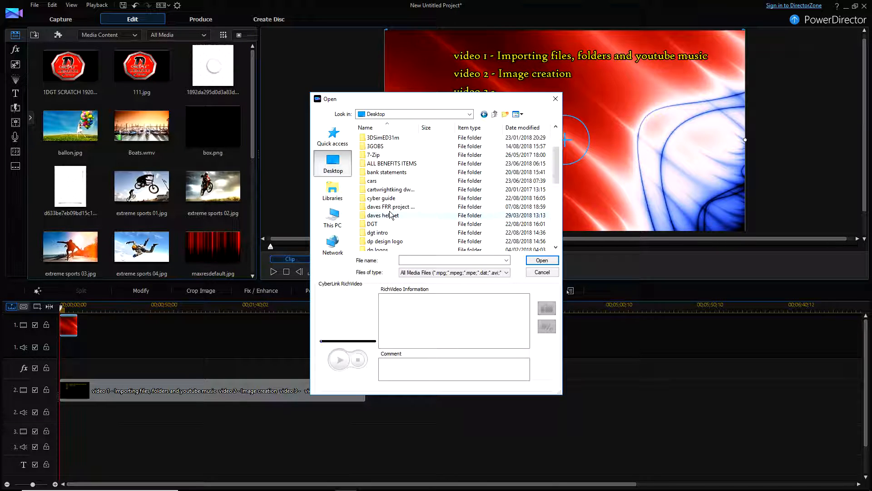
double_click(389, 241)
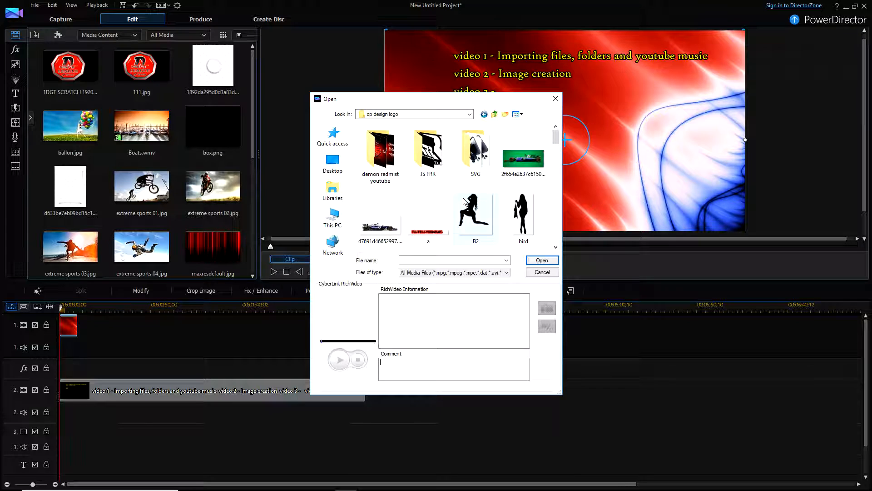
scroll(423, 186, down, 2)
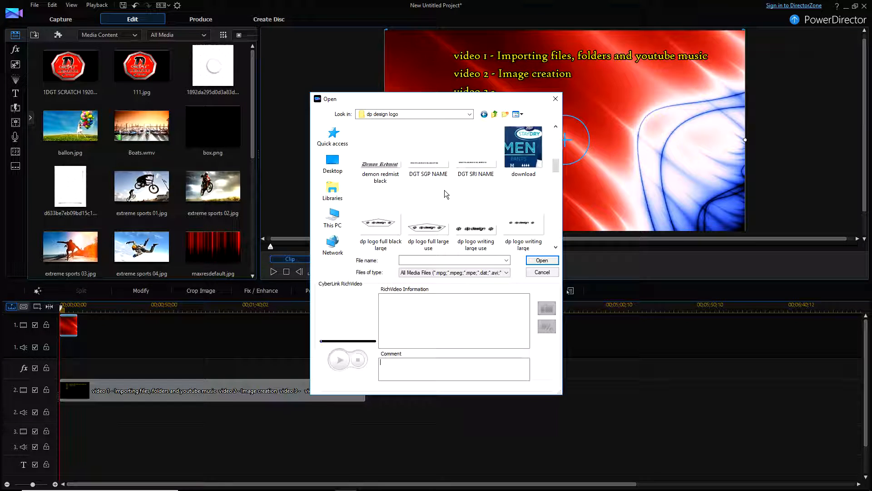
scroll(473, 209, down, 3)
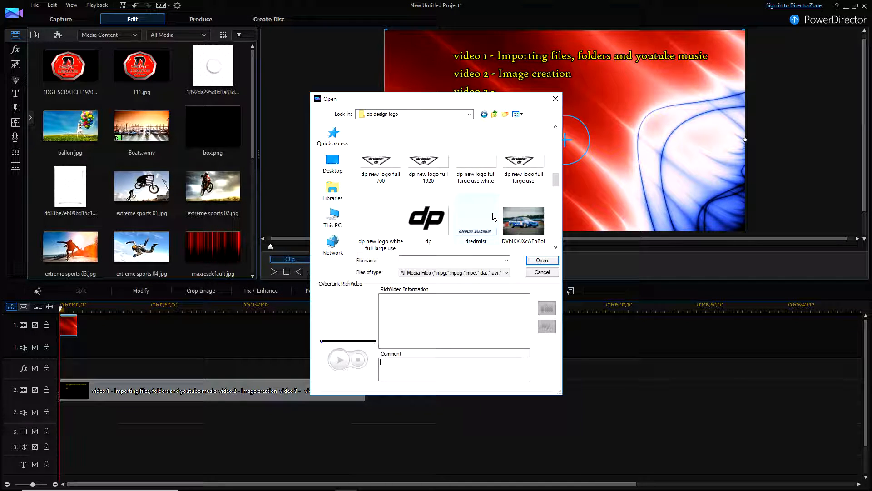
click(475, 157)
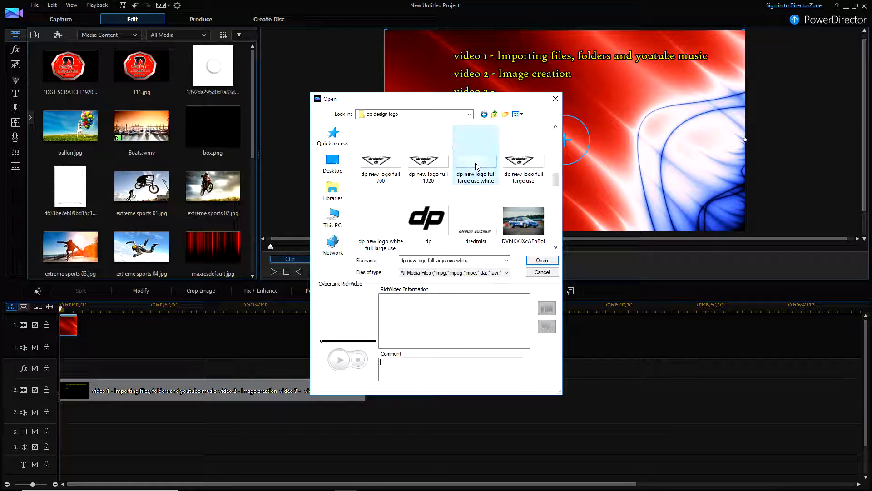
click(540, 260)
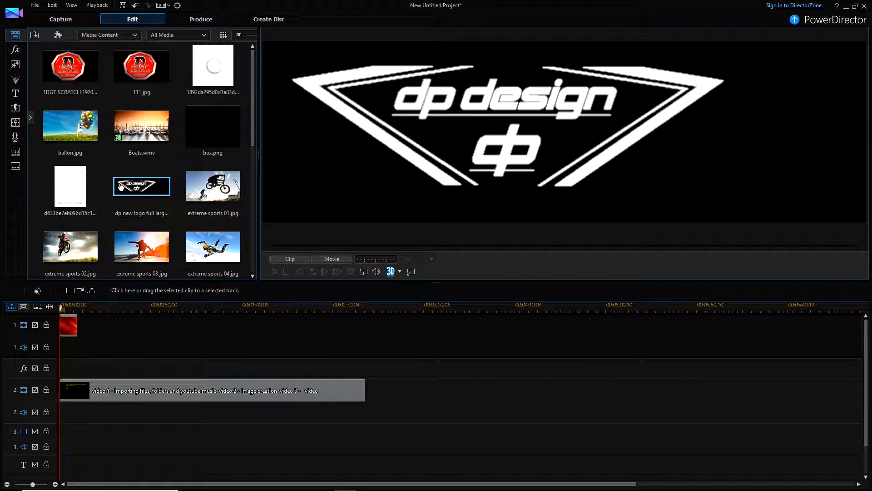
- Preview the white image beside the dp design logo and look through the media library's other images
click(71, 186)
scroll(183, 170, down, 2)
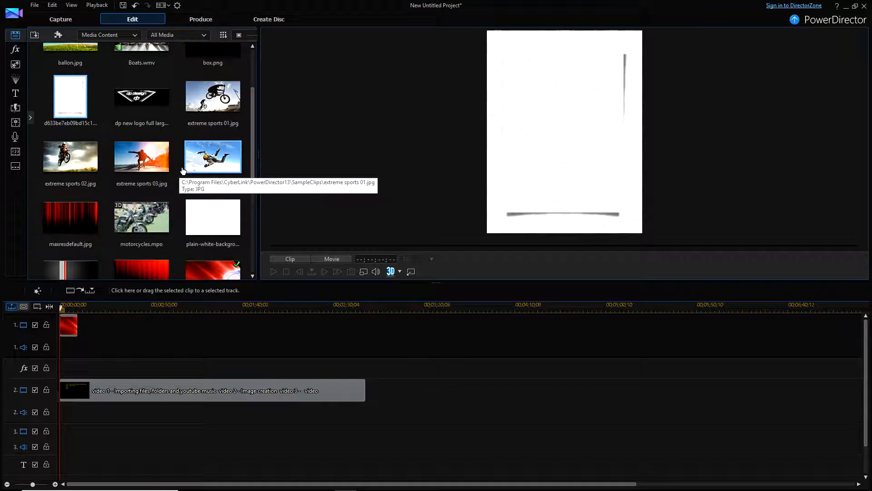
scroll(184, 169, up, 2)
scroll(183, 169, down, 6)
scroll(192, 183, up, 2)
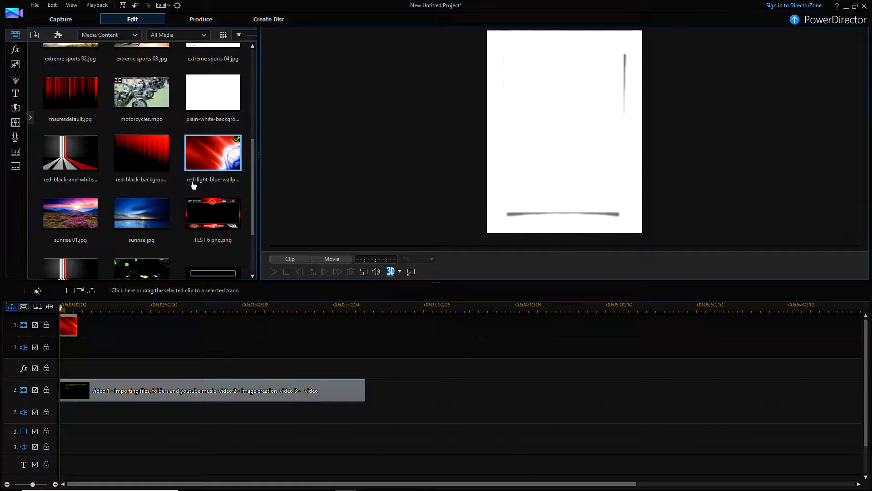
scroll(193, 185, up, 3)
scroll(203, 180, down, 2)
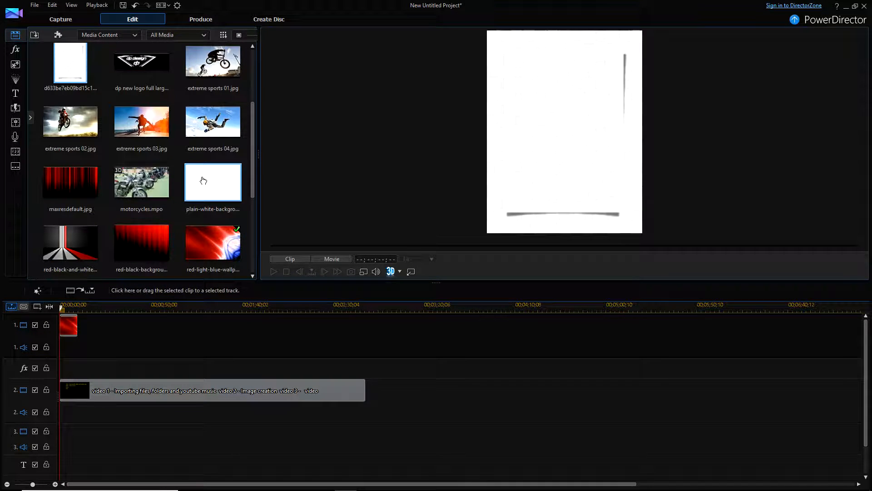
scroll(205, 177, up, 3)
scroll(211, 128, down, 3)
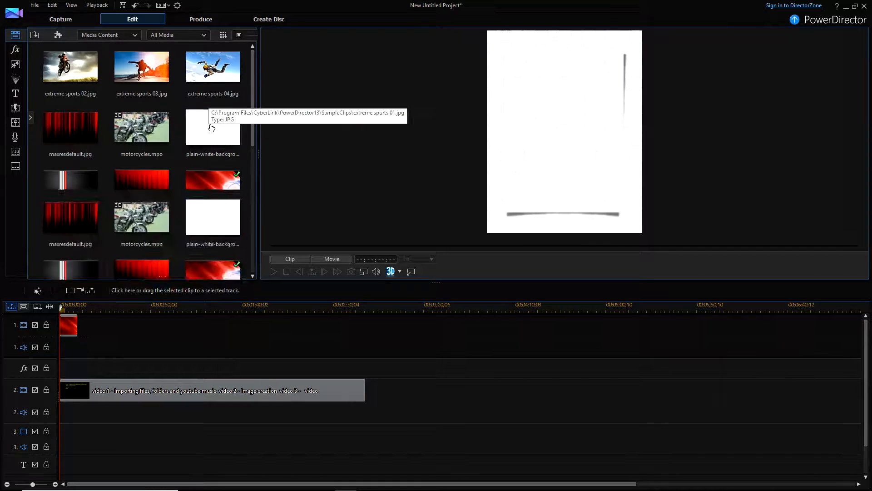
scroll(208, 134, down, 2)
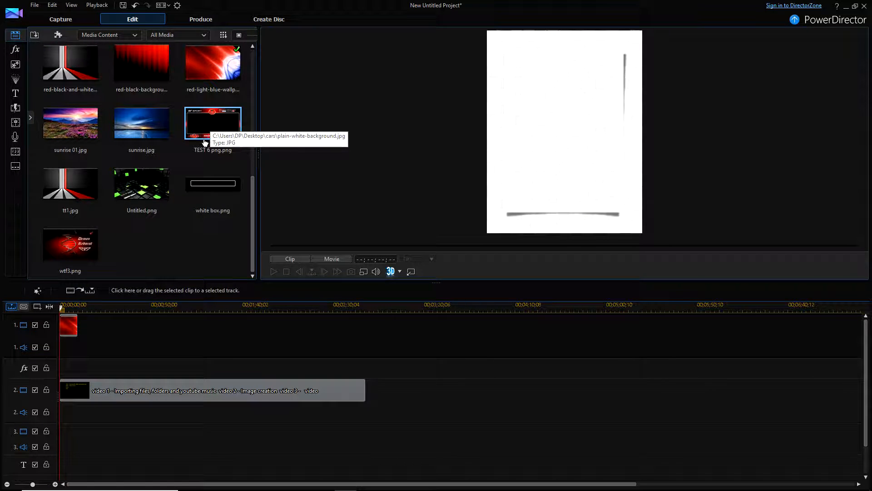
scroll(204, 143, up, 3)
scroll(169, 171, up, 2)
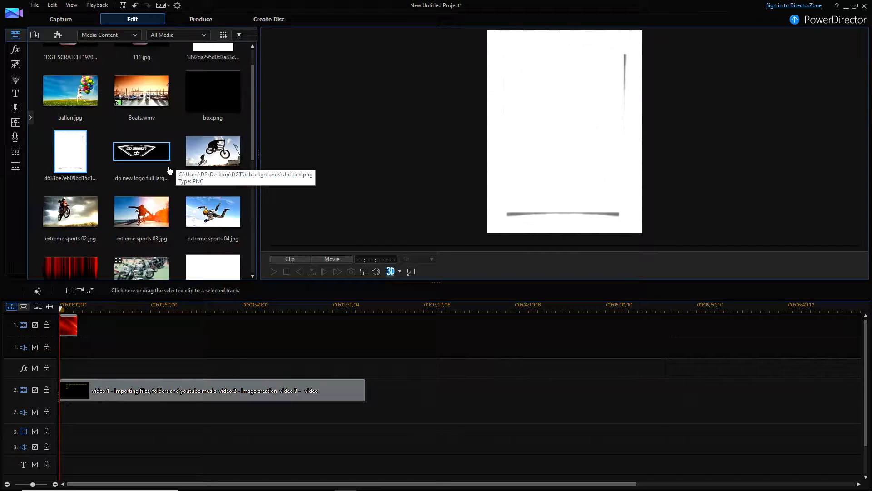
- Place the dp new logo image at the start of video track 3 and shrink it into the canvas's lower-left corner
drag(145, 188, 64, 430)
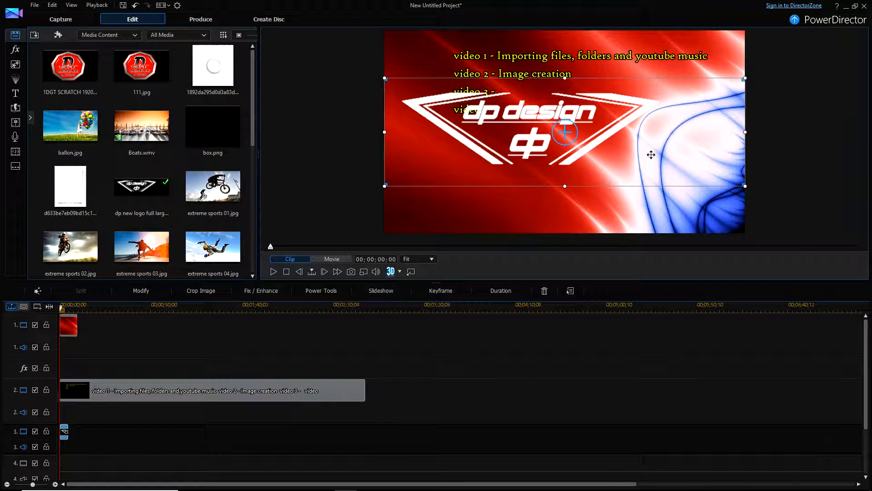
drag(733, 180, 477, 217)
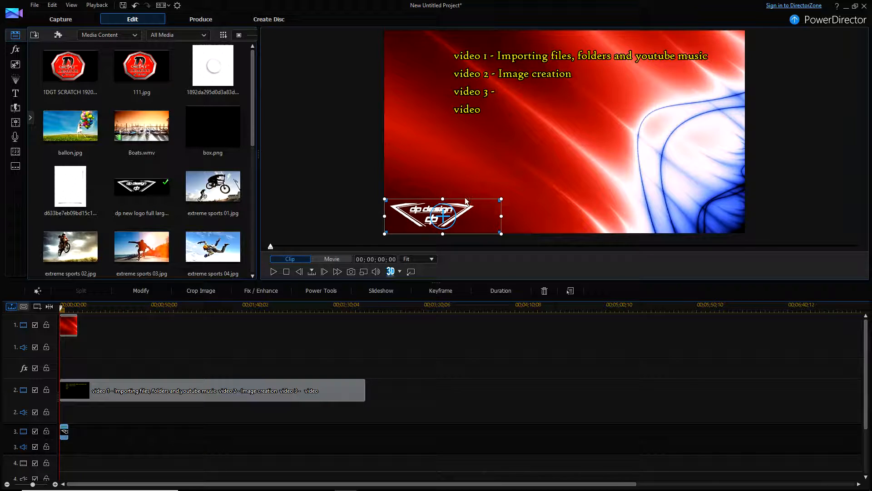
scroll(80, 421, down, 2)
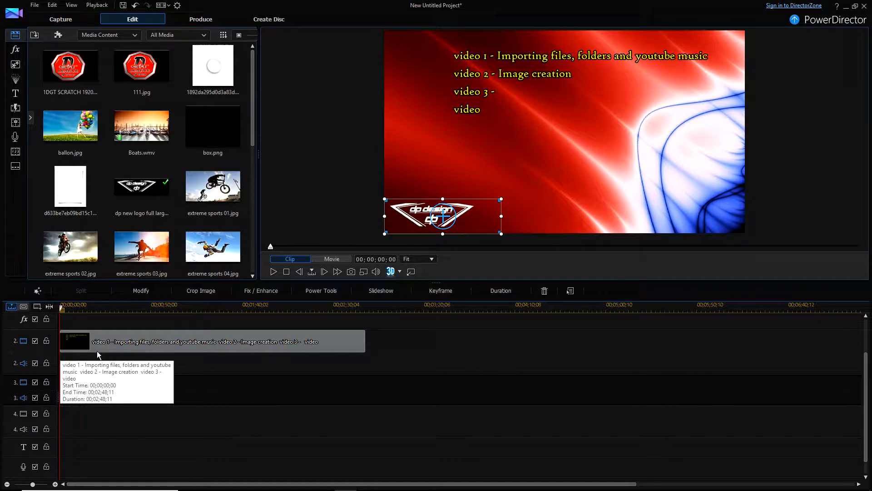
scroll(40, 351, up, 2)
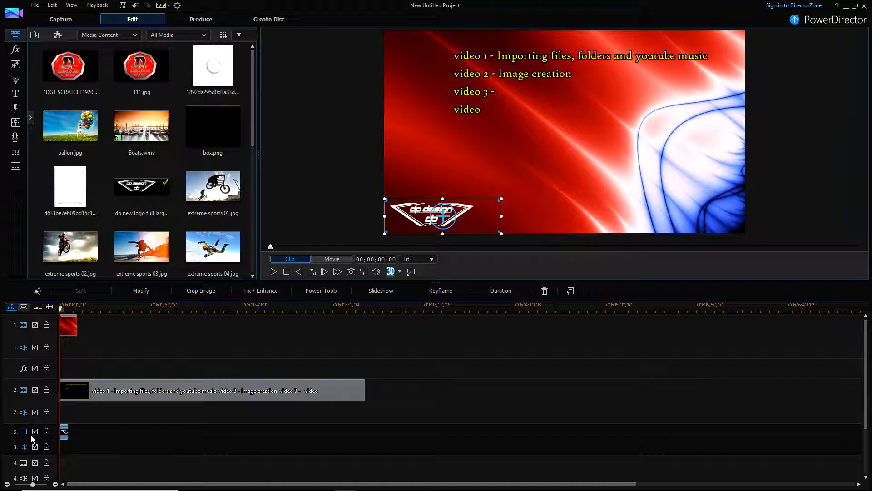
- Place the white "d633be7eb09bd15c1..." image at the start of video track 4 and the white circle image at the start of track 5
scroll(33, 440, down, 1)
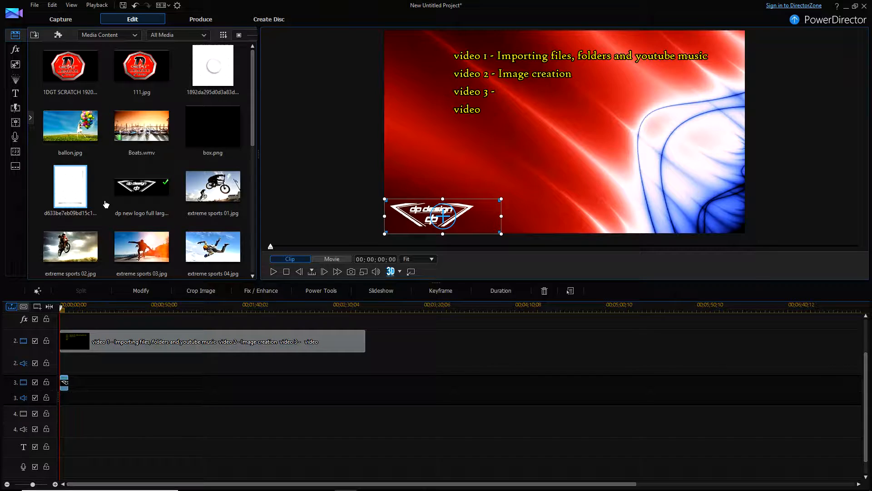
drag(67, 187, 65, 424)
scroll(40, 450, down, 1)
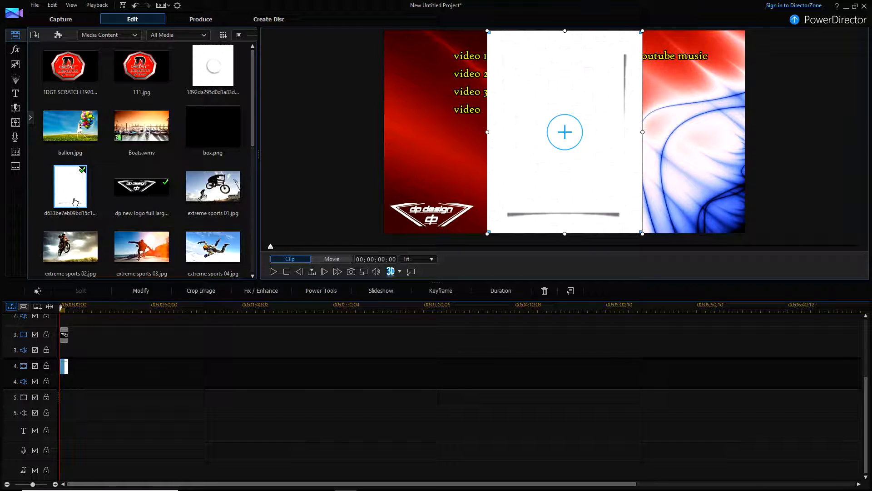
drag(200, 72, 59, 406)
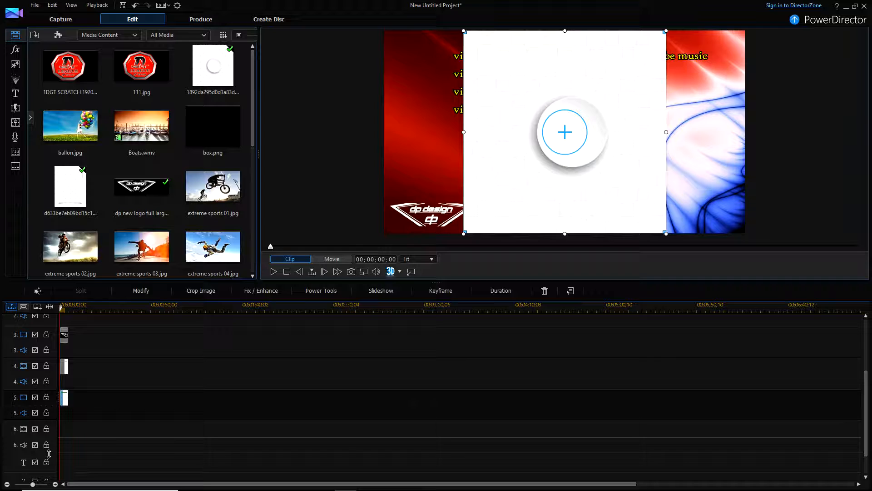
scroll(97, 403, up, 3)
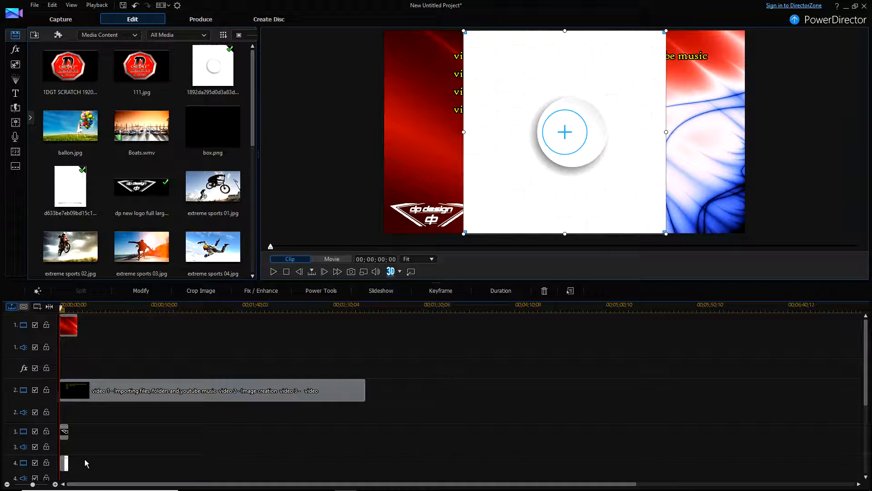
- Preview "white box.png" from the media library and select the red background clip on video track 1
click(73, 325)
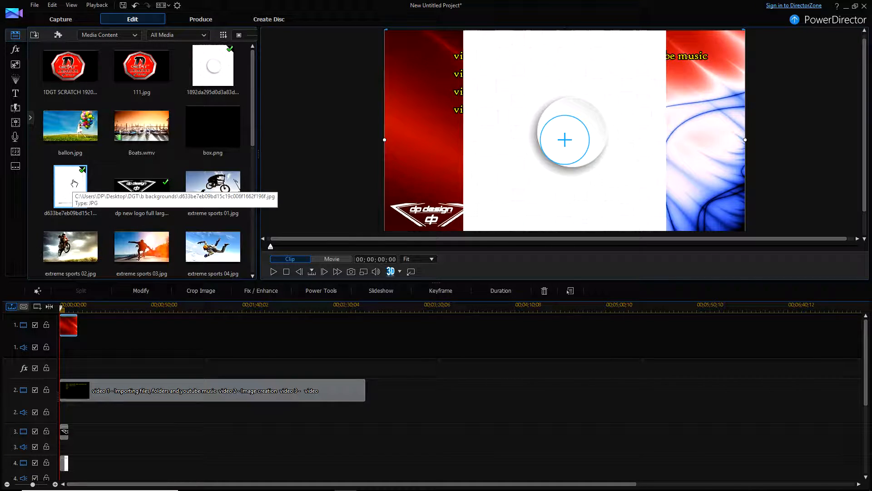
scroll(86, 189, down, 5)
click(217, 219)
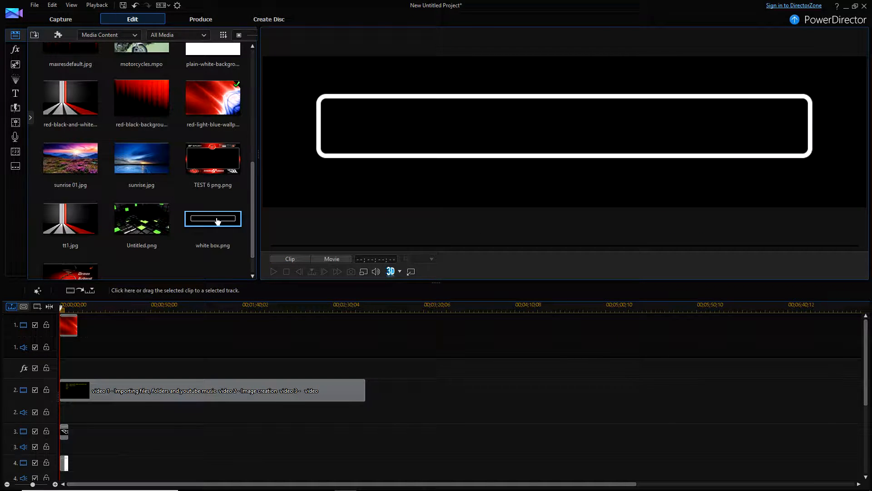
click(70, 326)
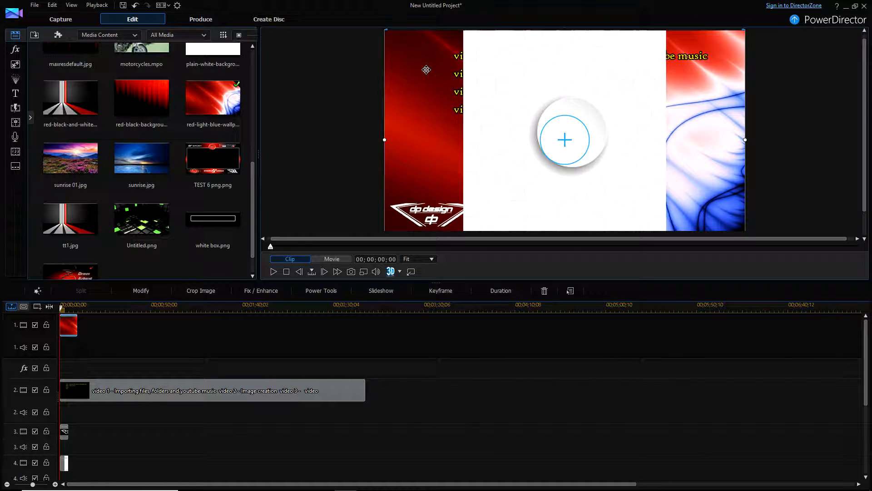
- Add one video track and one audio track below Track 6
click(38, 308)
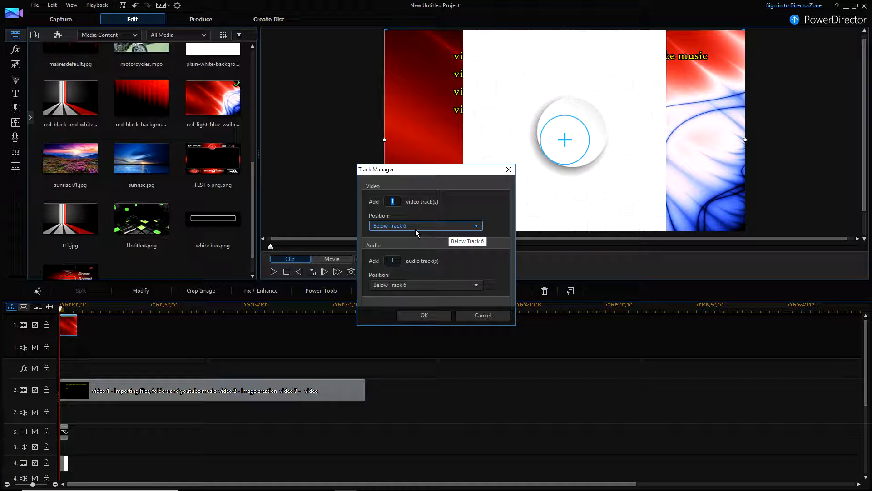
click(474, 226)
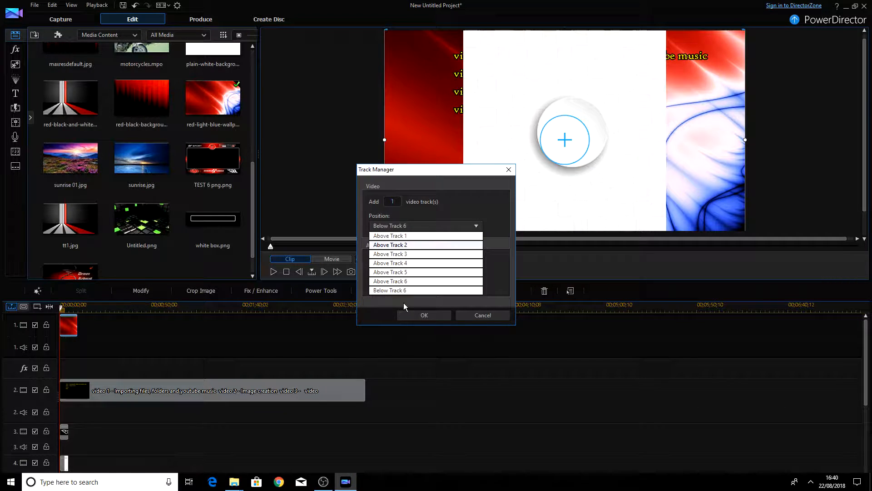
click(425, 314)
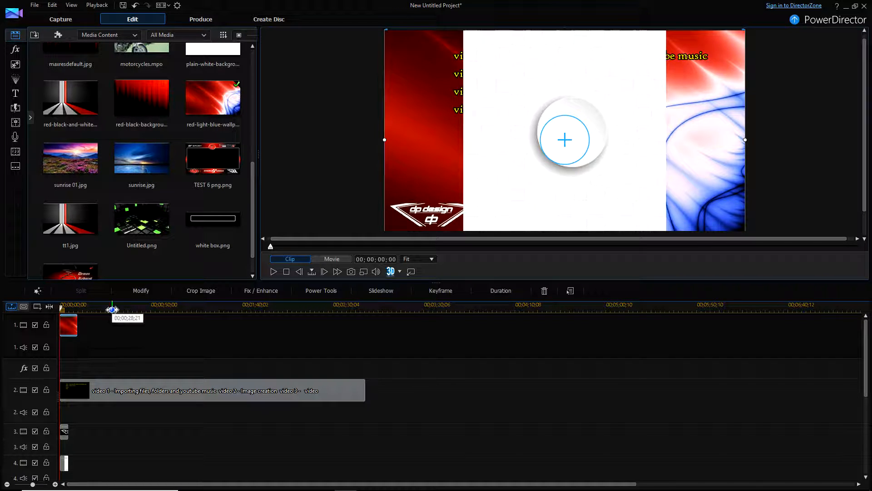
- Add one video track above Track 1 and one audio track below Track 7
click(37, 306)
click(446, 227)
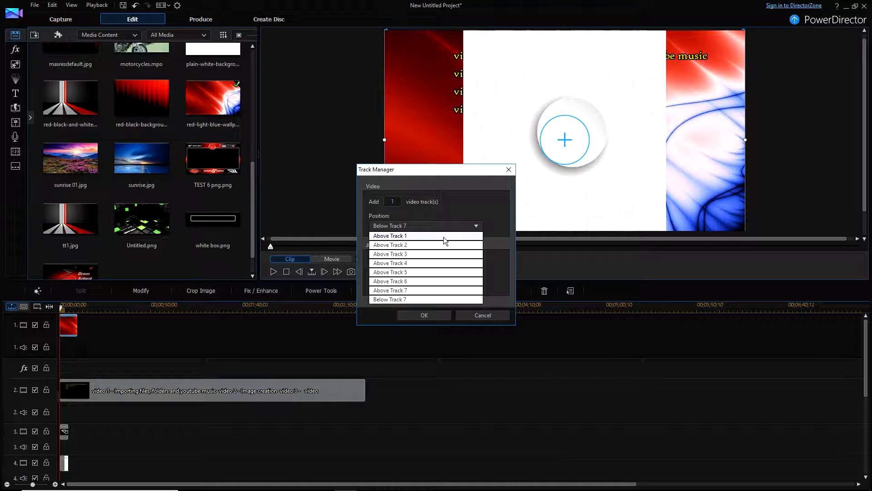
click(443, 236)
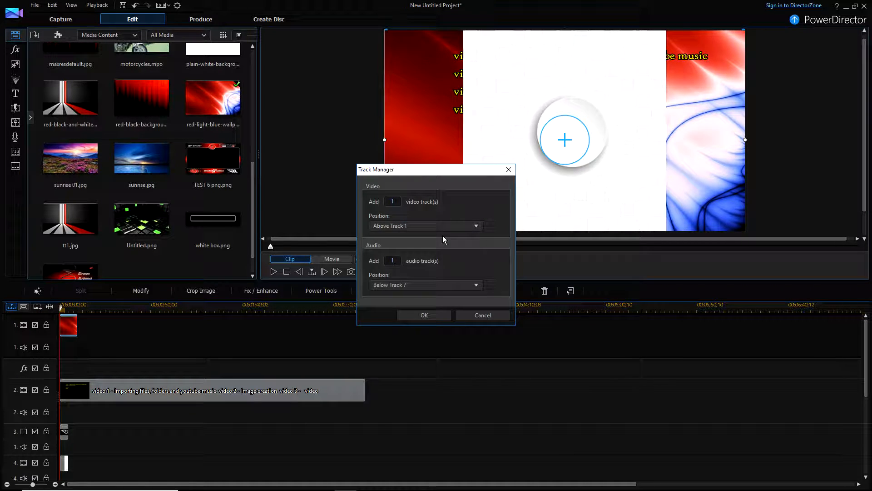
click(424, 315)
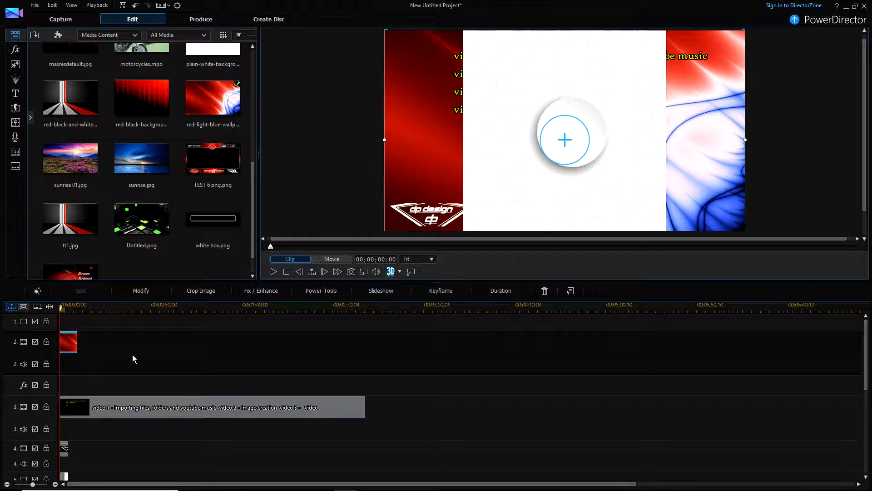
- Add one audio track above Track 1 and one video track below Track 9
click(37, 307)
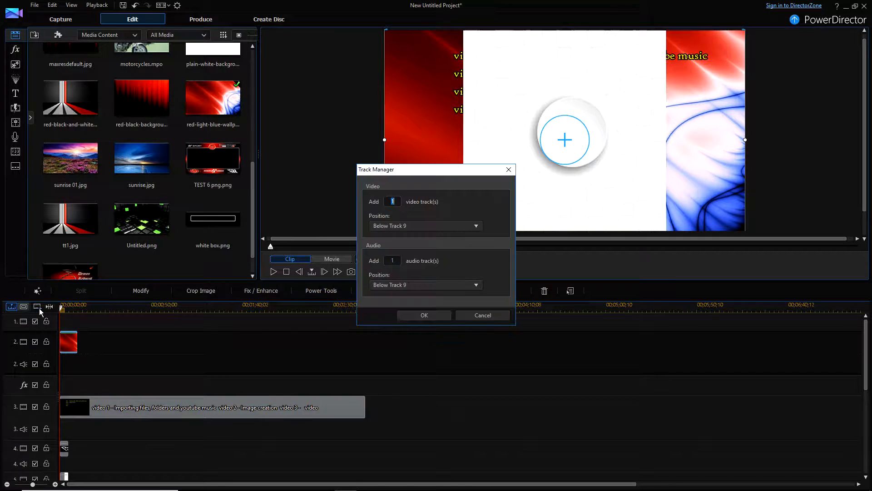
click(466, 285)
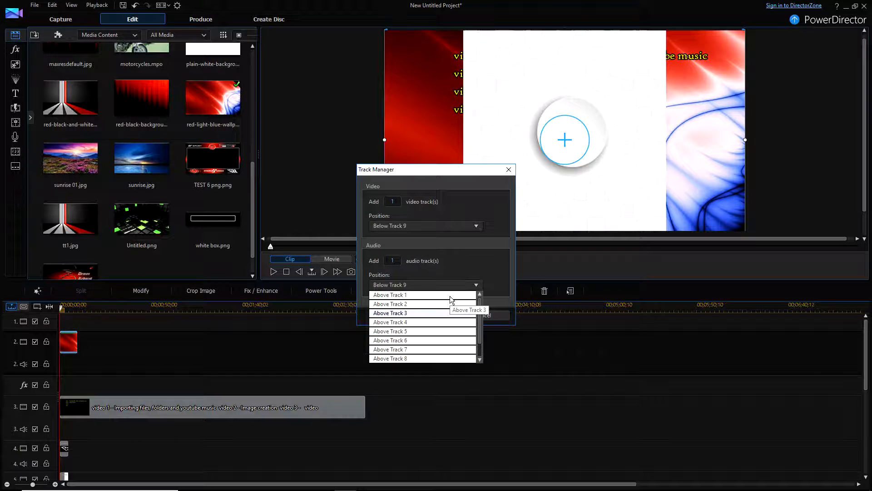
click(448, 294)
click(439, 315)
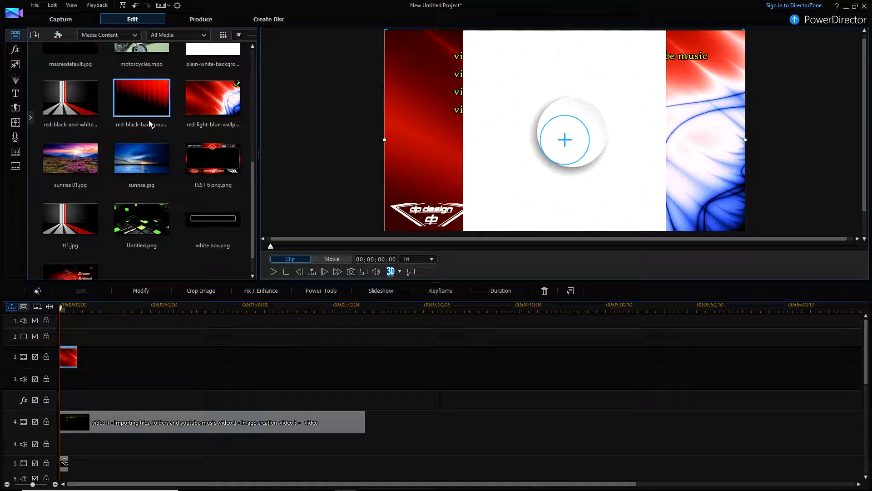
- Place "white box.png" at the start of video track 2 and switch track 3's video and audio off and on again
drag(214, 220, 60, 339)
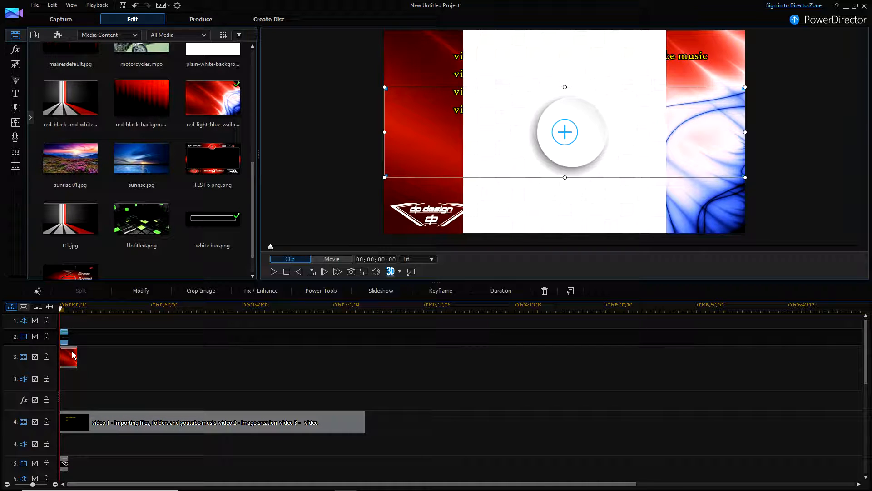
click(36, 358)
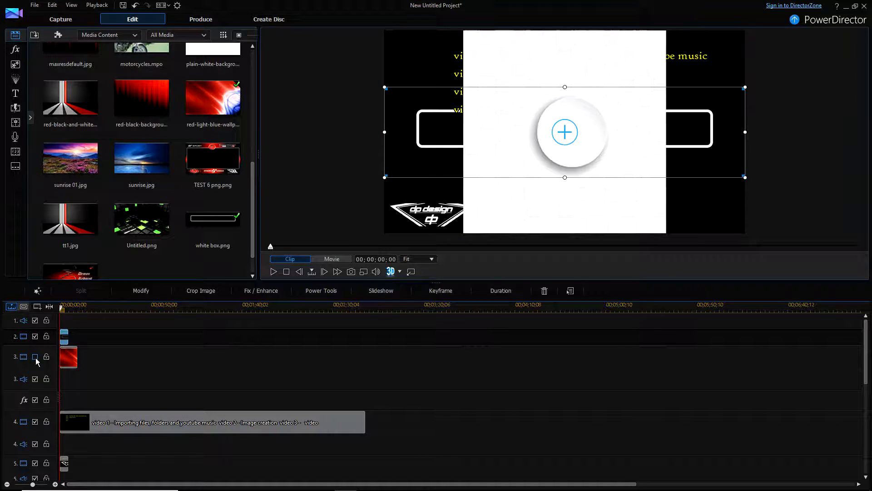
click(35, 359)
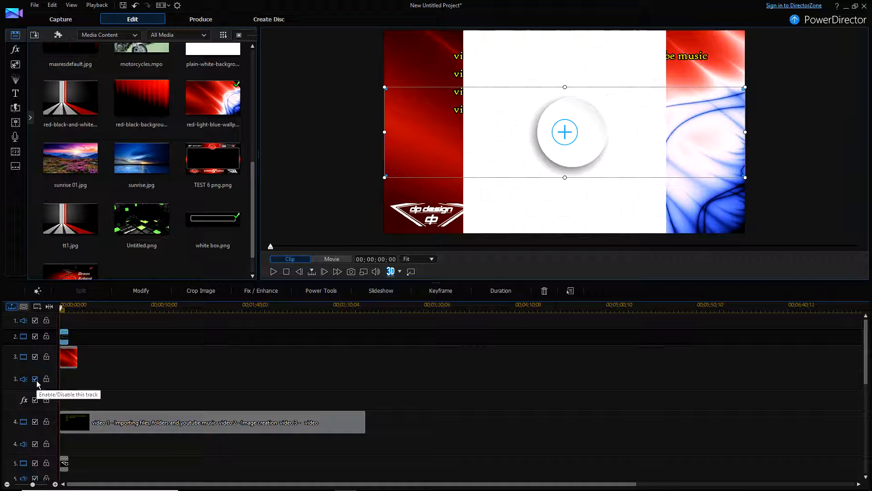
click(35, 379)
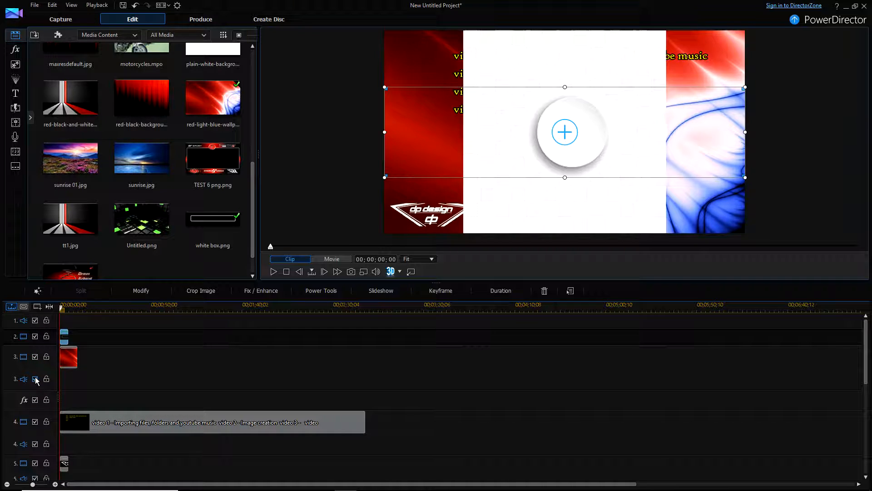
click(35, 380)
- Undo the recent track 3 switching and the placement of "white box.png" on video track 2
click(49, 307)
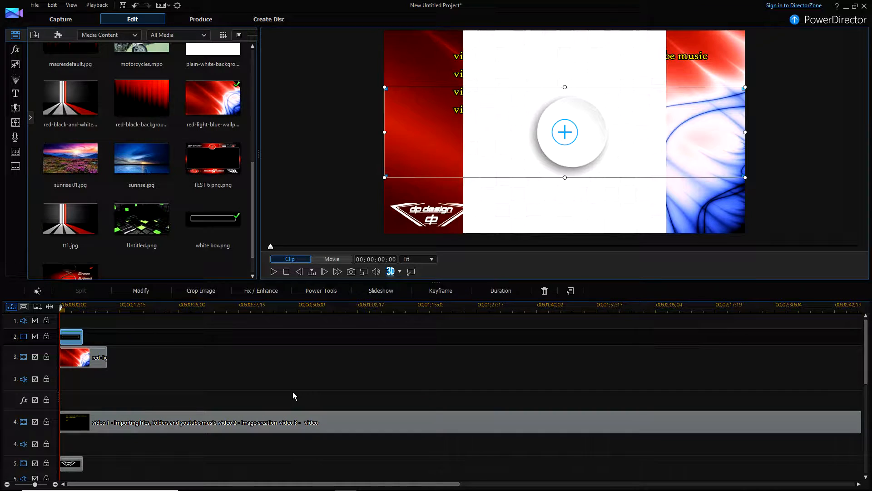
scroll(293, 392, up, 6)
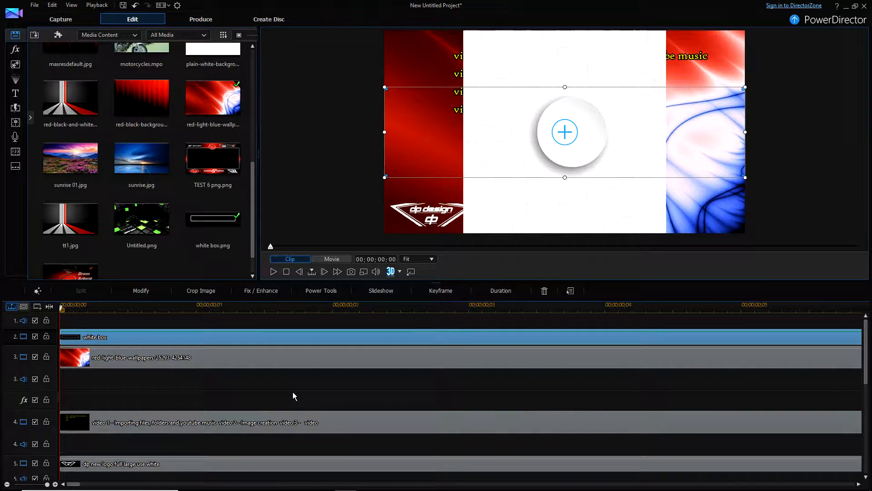
scroll(293, 392, down, 10)
scroll(293, 392, up, 5)
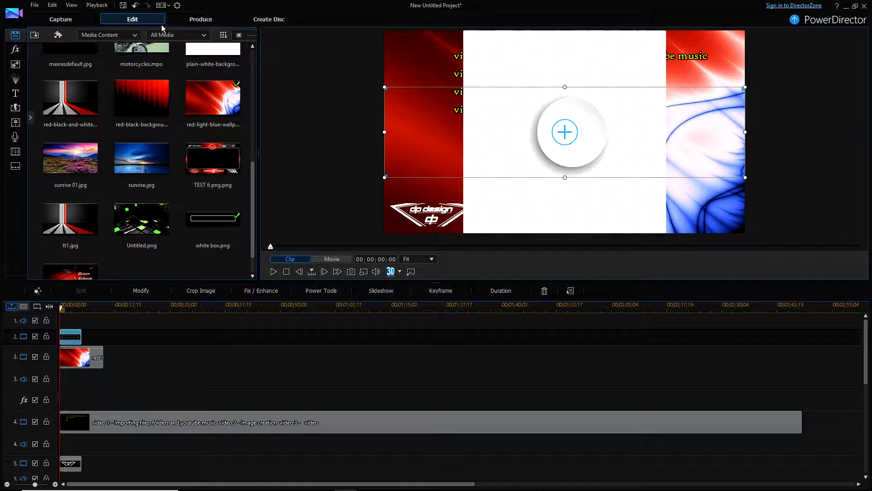
click(136, 5)
click(136, 5)
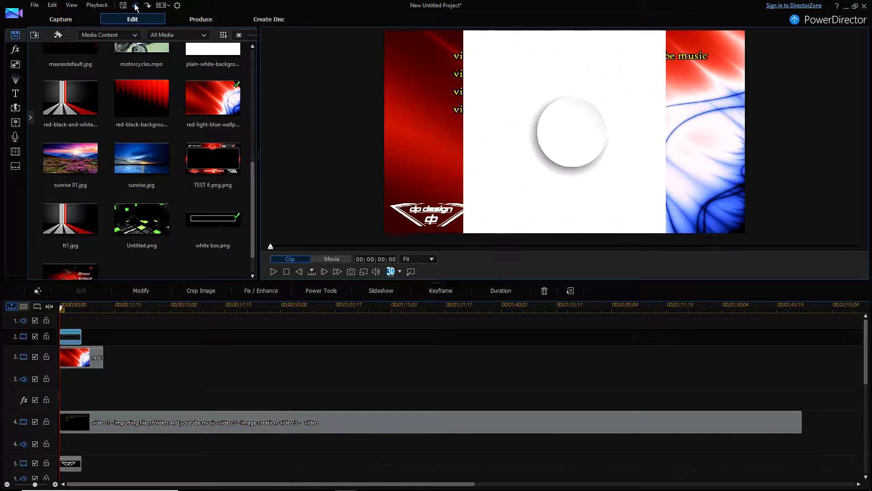
click(135, 5)
click(135, 6)
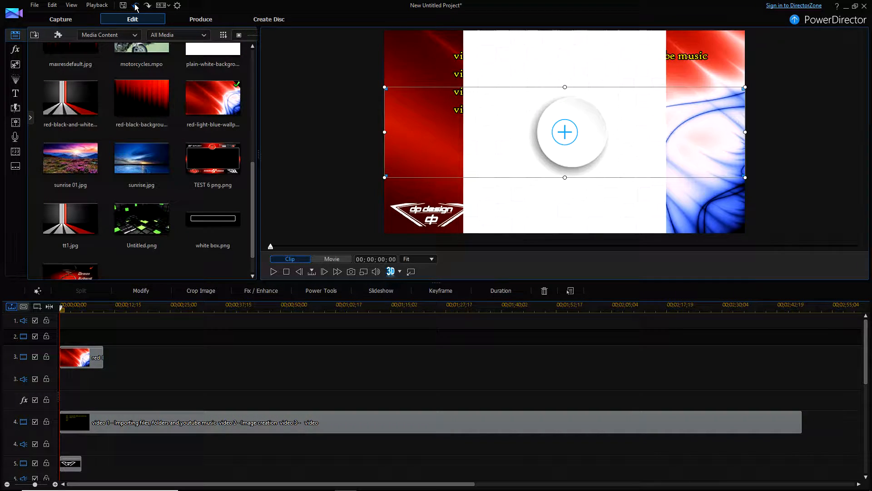
- Undo the earlier track additions and white image placements, back to only the background, title text and dp design logo clips
click(135, 7)
click(136, 6)
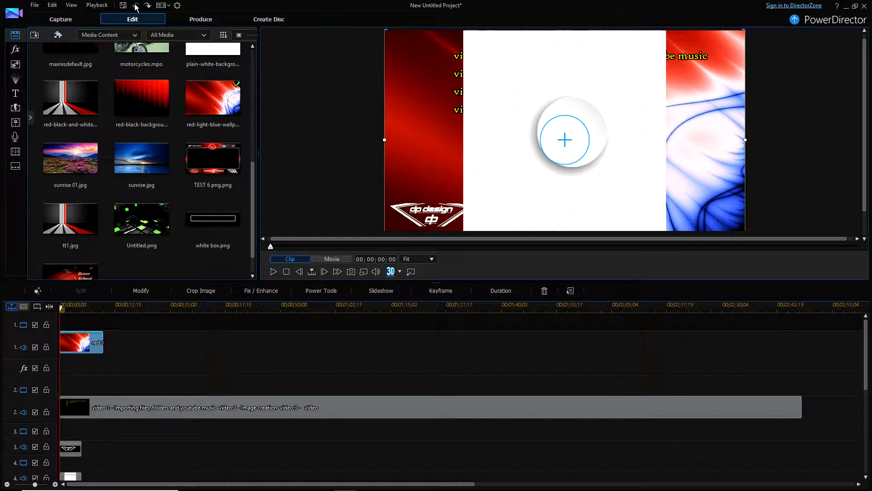
click(135, 7)
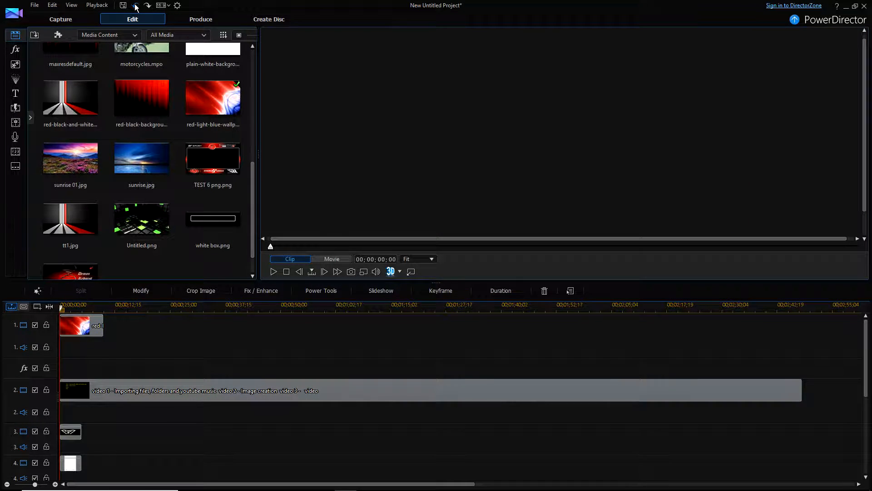
click(135, 7)
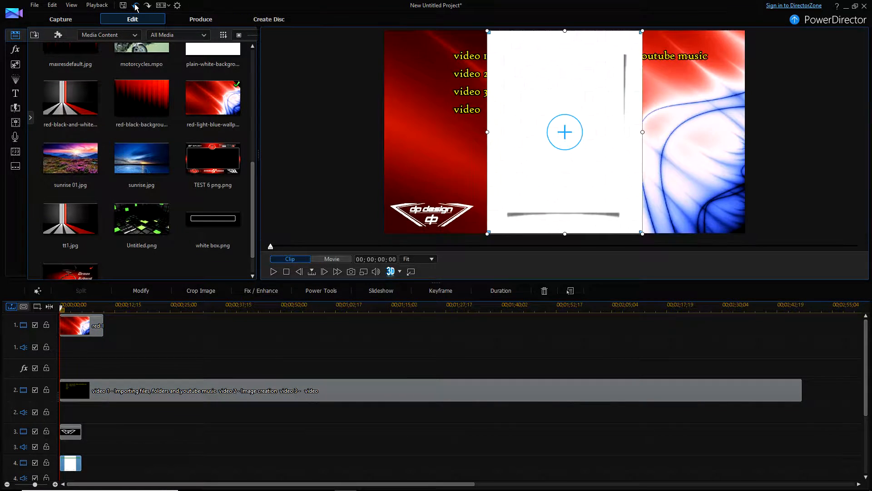
click(135, 6)
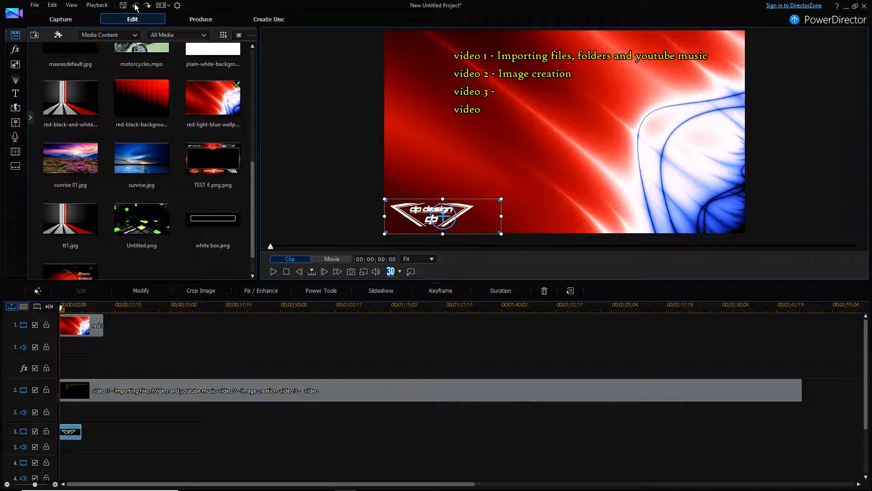
- Save the project as "1 a dp guide contents" and start a new project
click(35, 6)
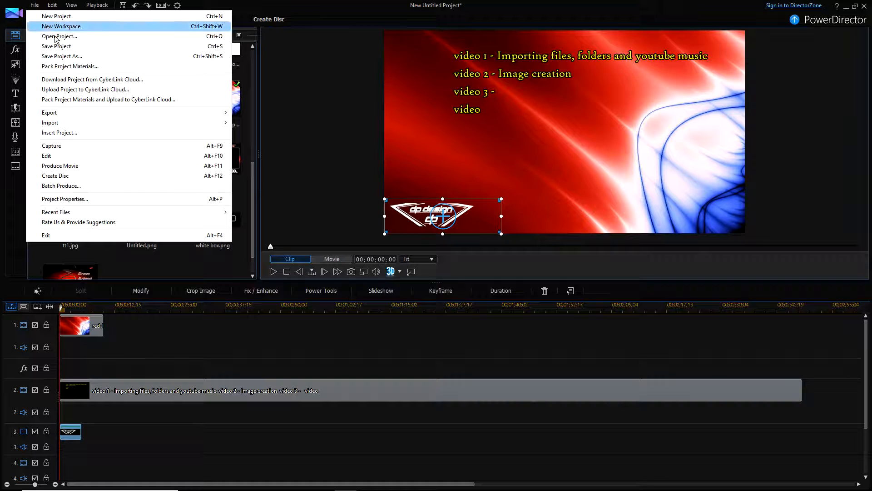
click(71, 56)
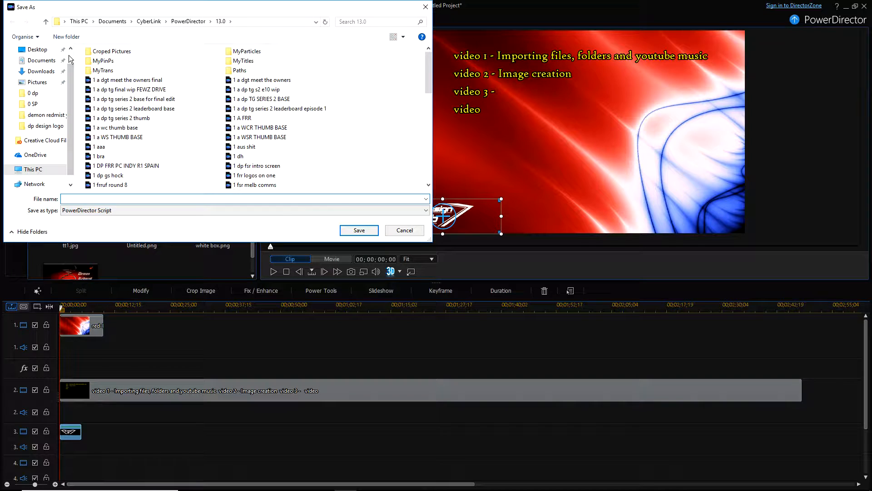
text(1 a)
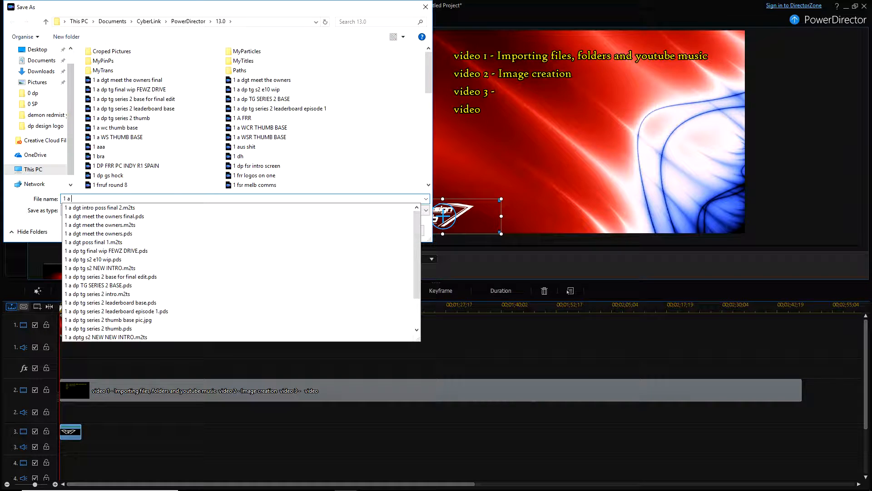
text( dp guide)
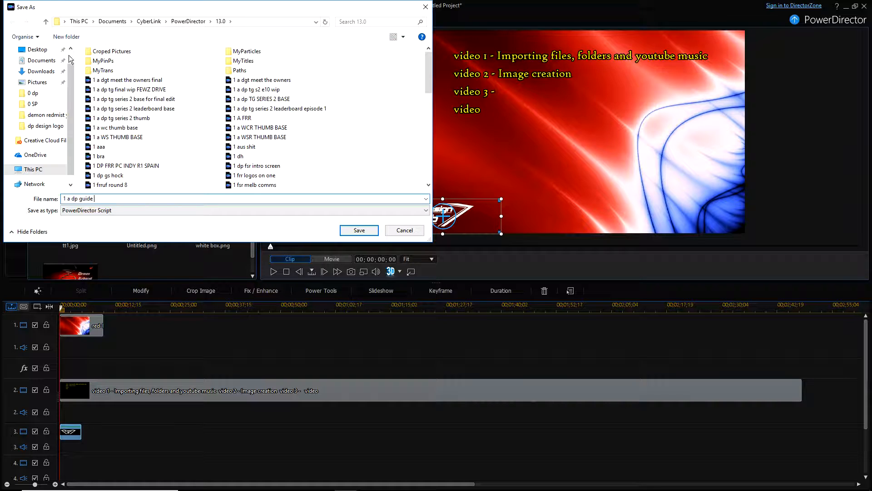
text( contents)
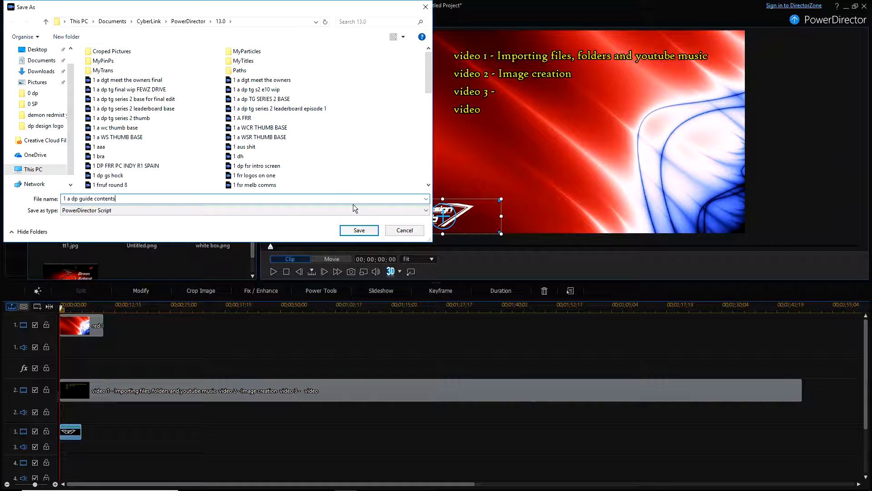
click(362, 231)
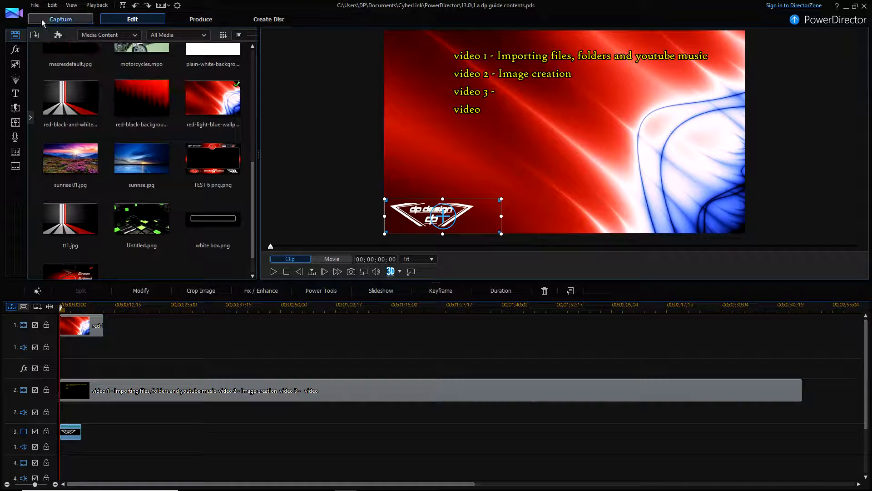
click(34, 5)
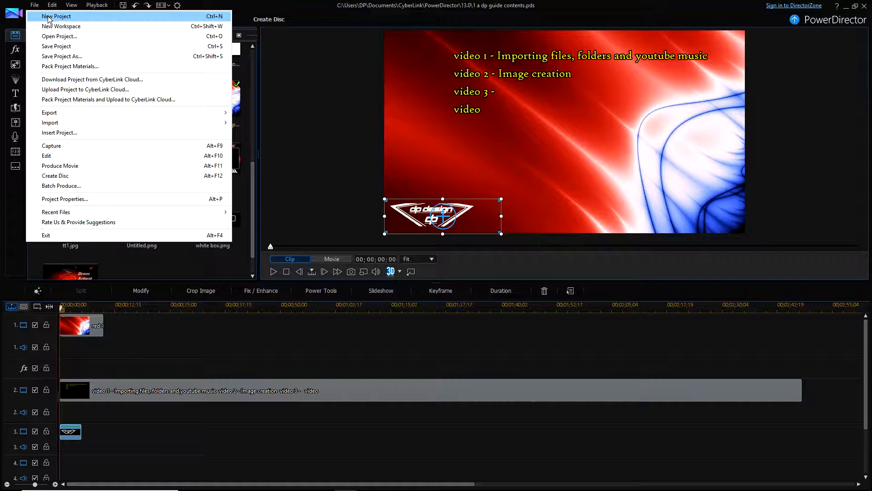
click(48, 16)
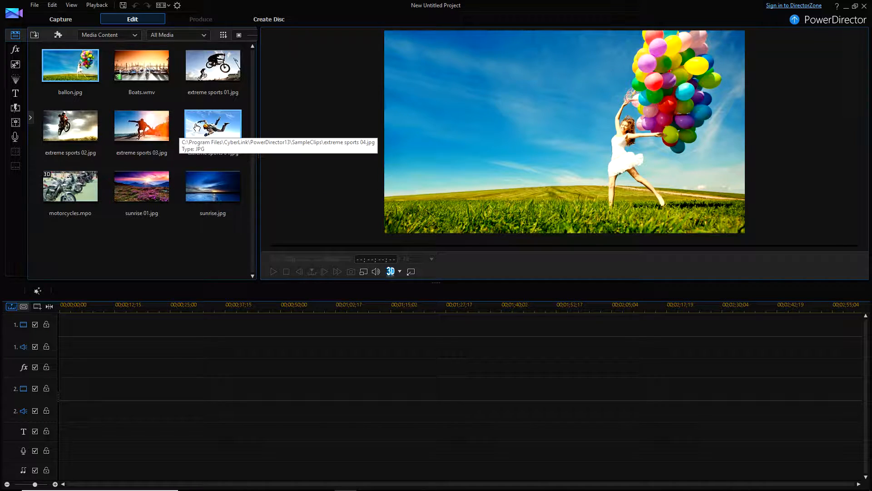
- Import the car image "Untitled" from the "a PICS" subfolder of the desktop's DGT folder into the media library
click(34, 35)
click(45, 48)
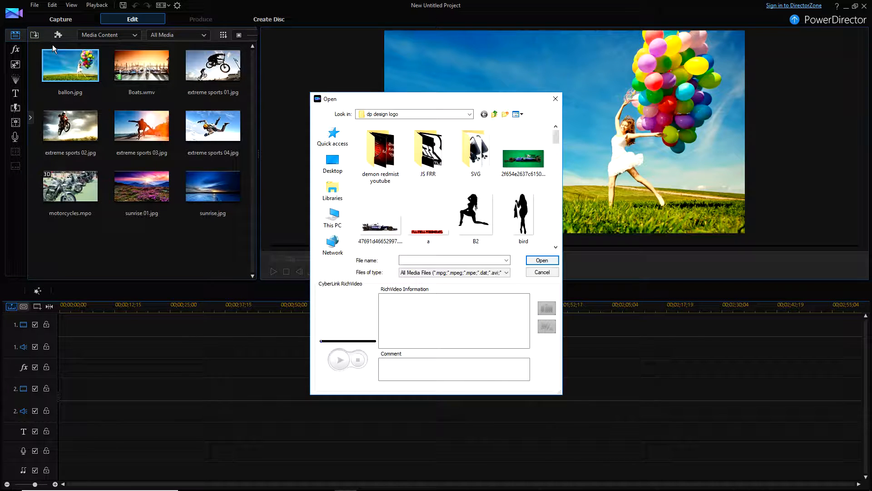
click(337, 166)
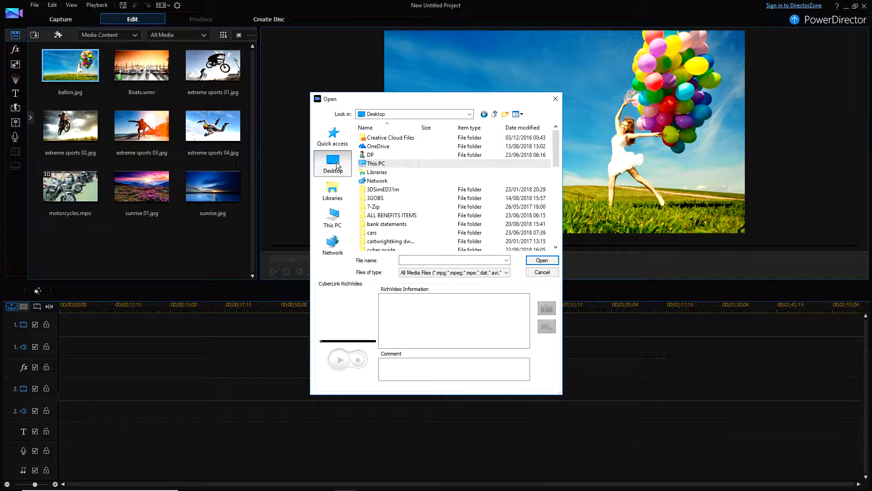
scroll(392, 220, down, 2)
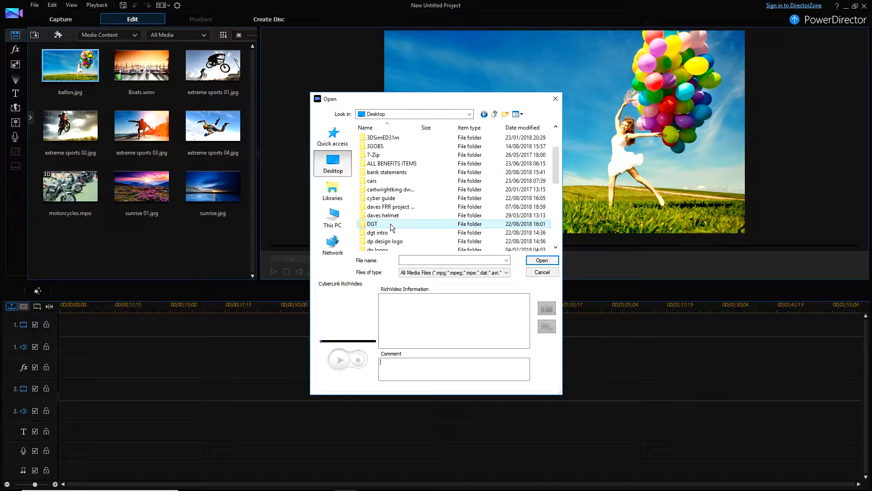
double_click(392, 224)
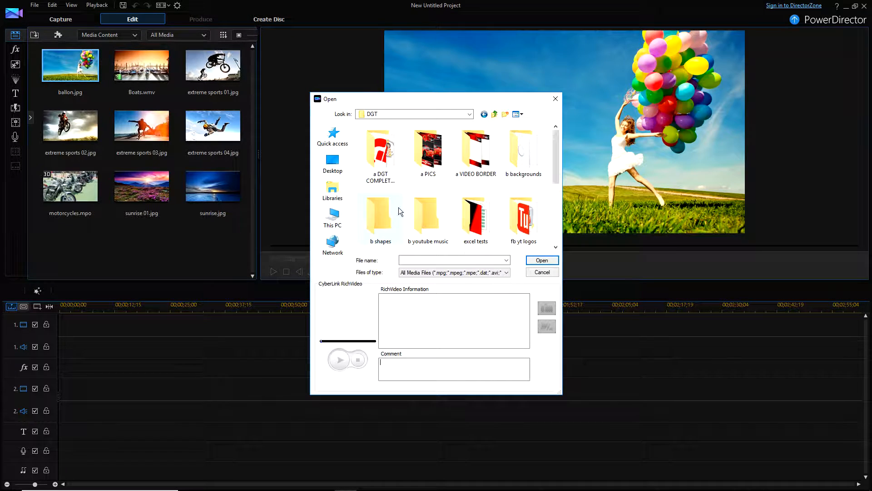
double_click(440, 147)
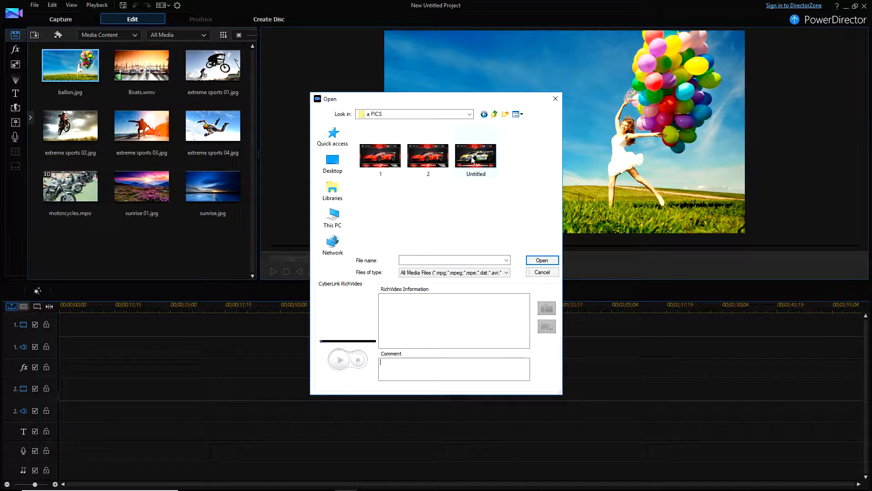
click(471, 157)
click(541, 259)
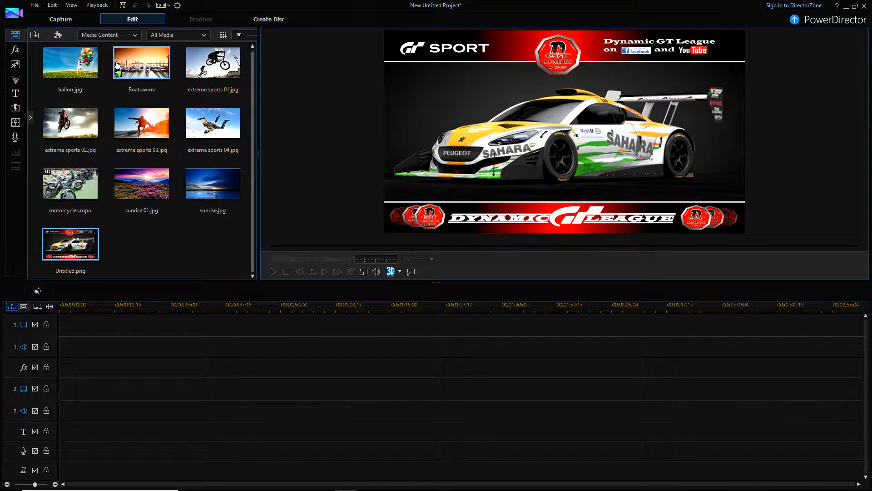
- Import the red striped background "maxresdefault" from the DGT folder's "b backgrounds" subfolder
click(34, 35)
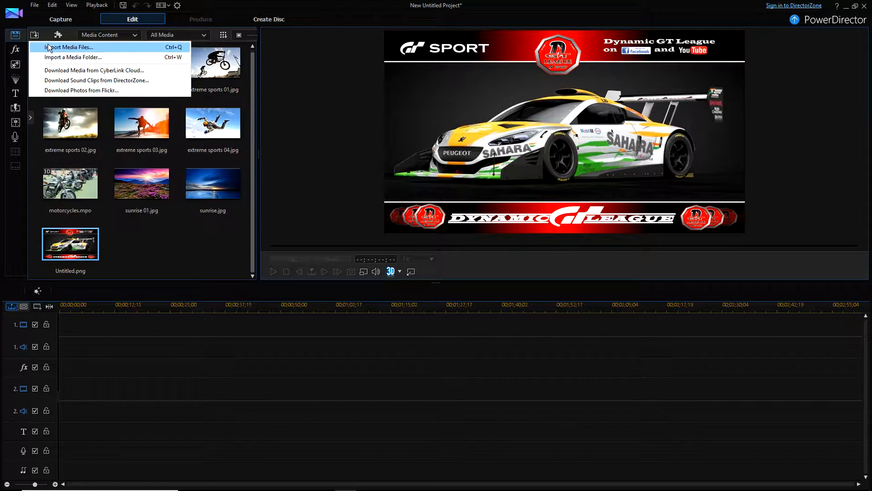
click(49, 45)
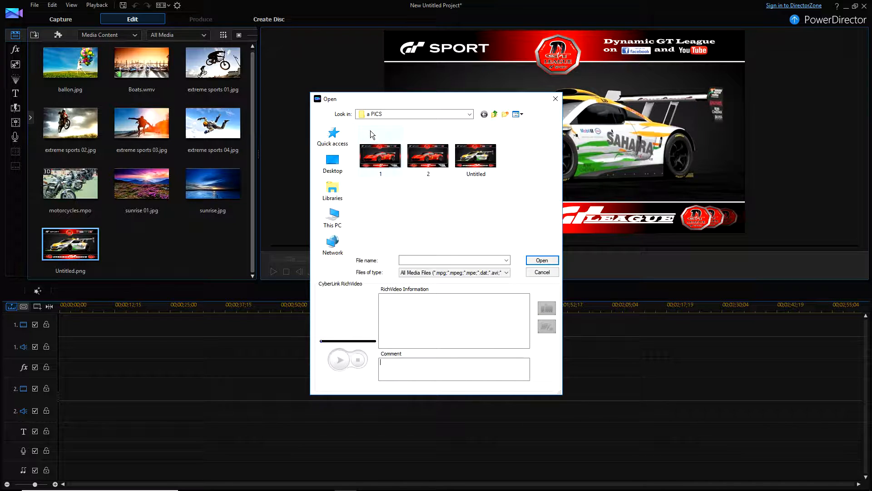
click(494, 113)
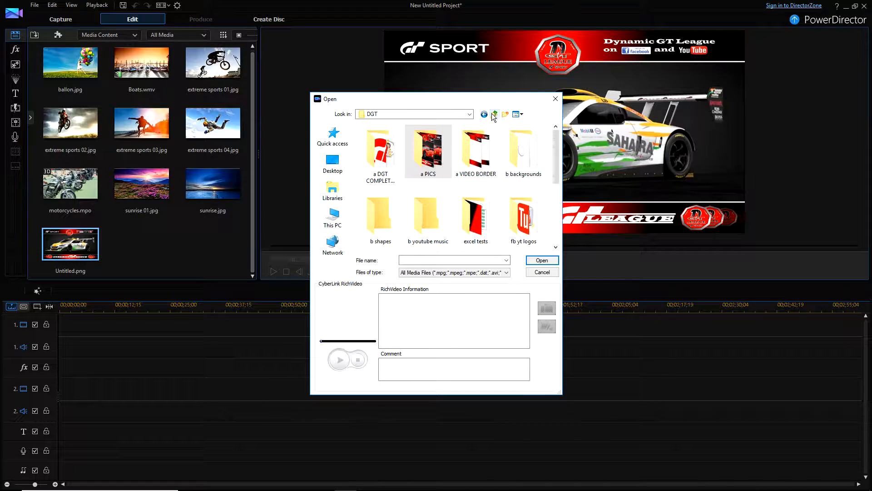
double_click(526, 153)
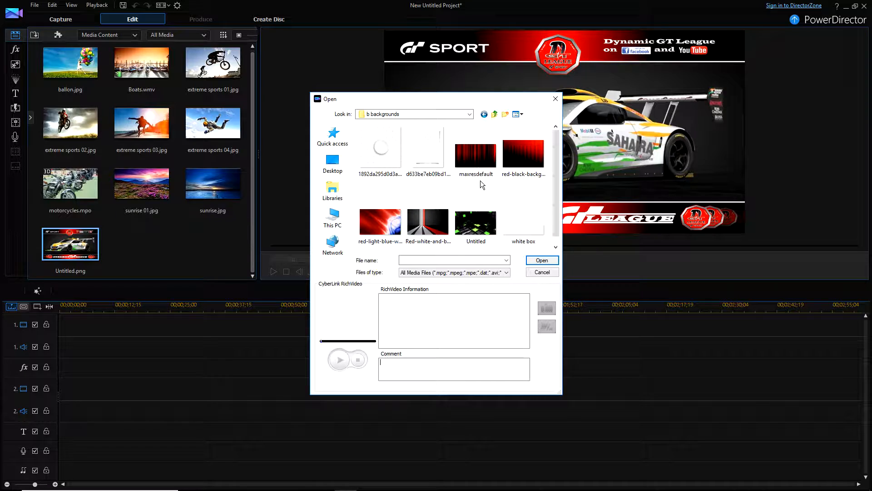
scroll(483, 188, down, 1)
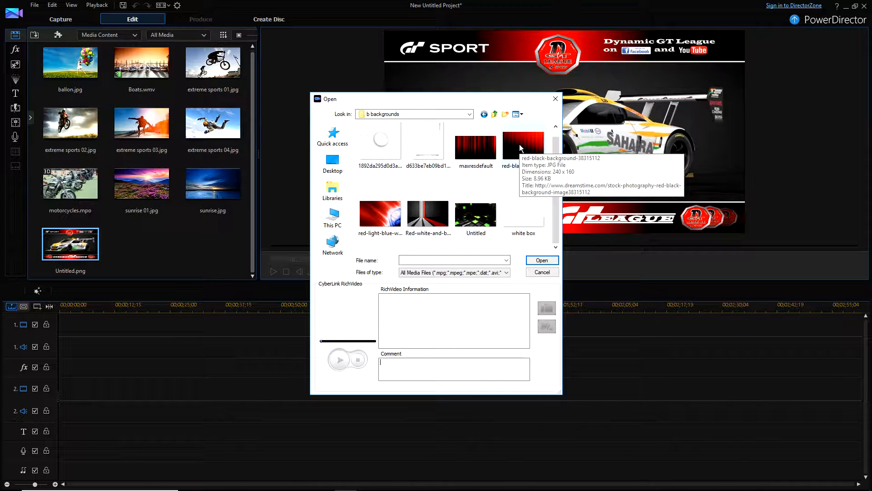
click(479, 146)
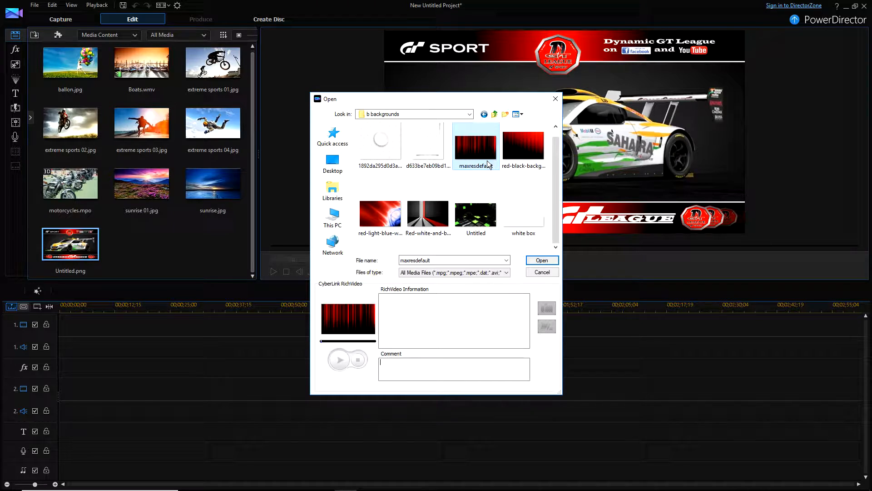
click(551, 262)
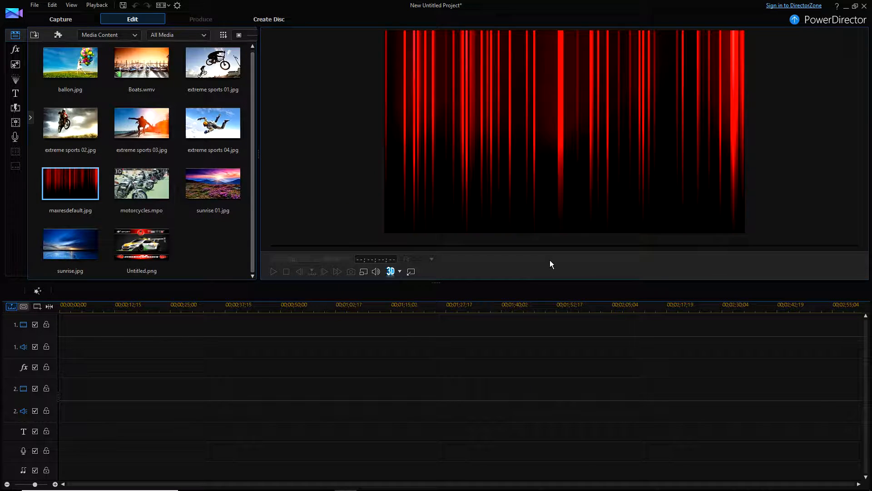
- Place maxresdefault.jpg at the start of video track 1 and preview Untitled.png for reference
click(154, 247)
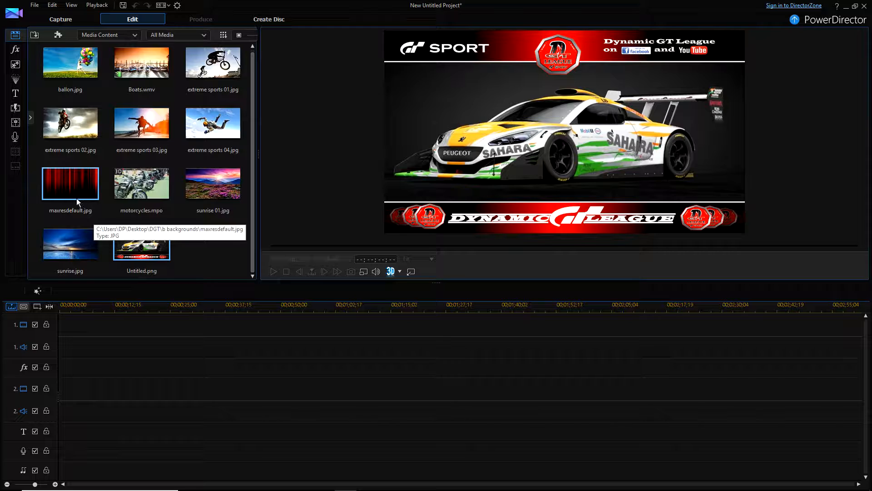
drag(73, 187, 64, 335)
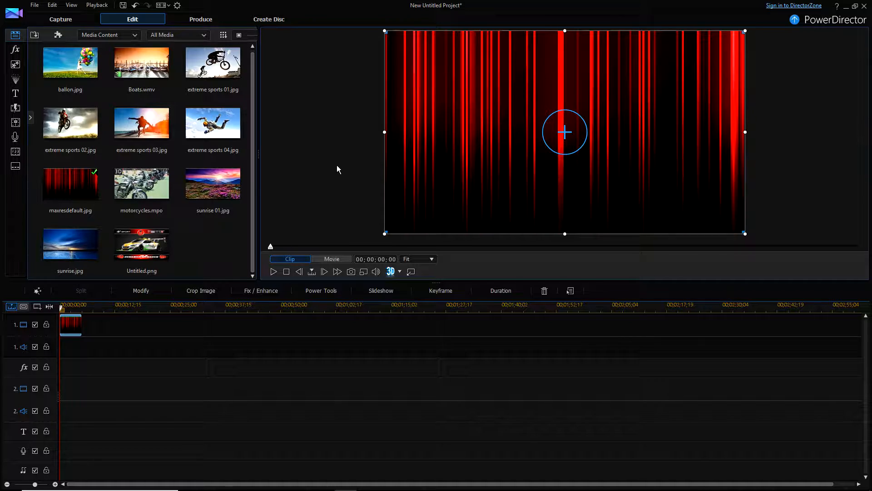
click(149, 247)
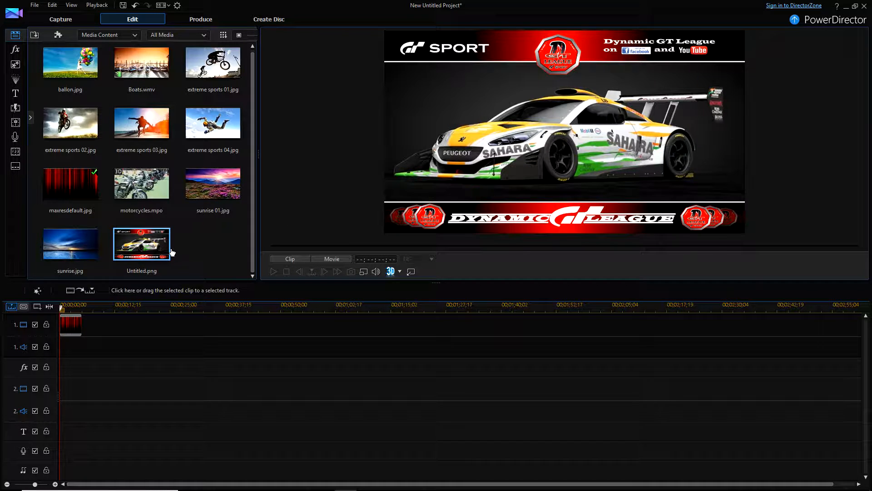
- Open the maxresdefault.jpg clip in the PiP Designer and apply the plain rectangle mask
click(72, 327)
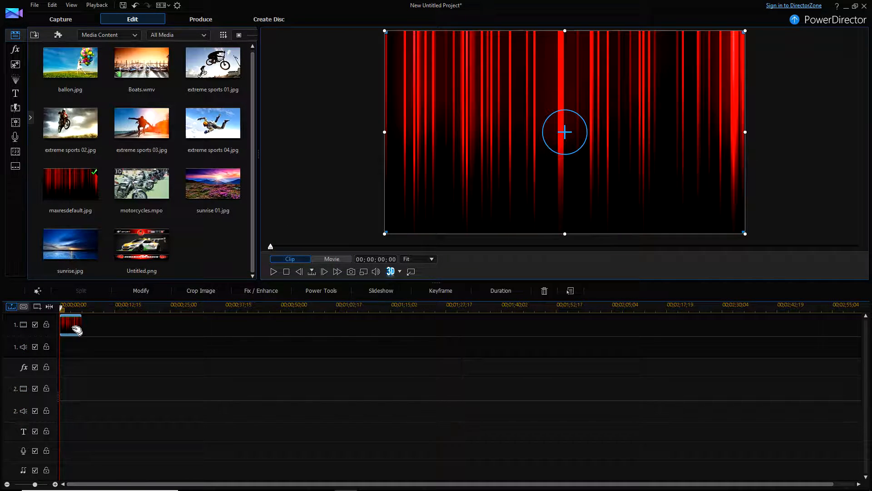
click(146, 295)
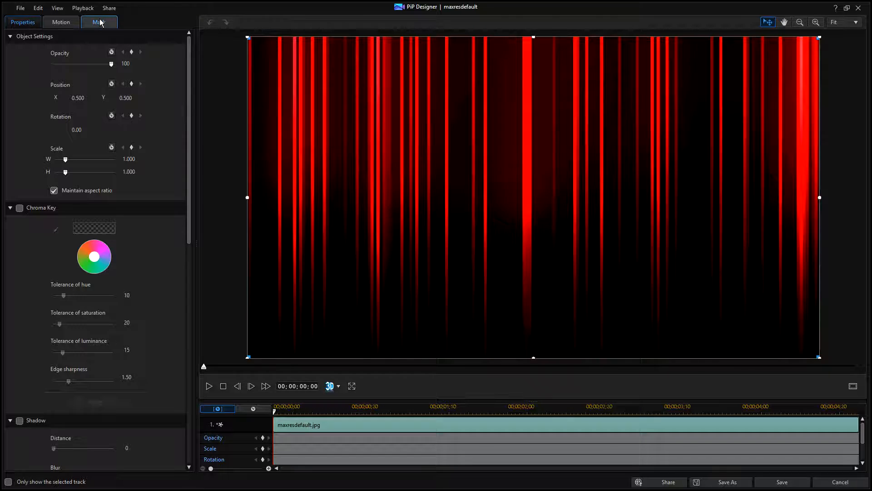
click(98, 24)
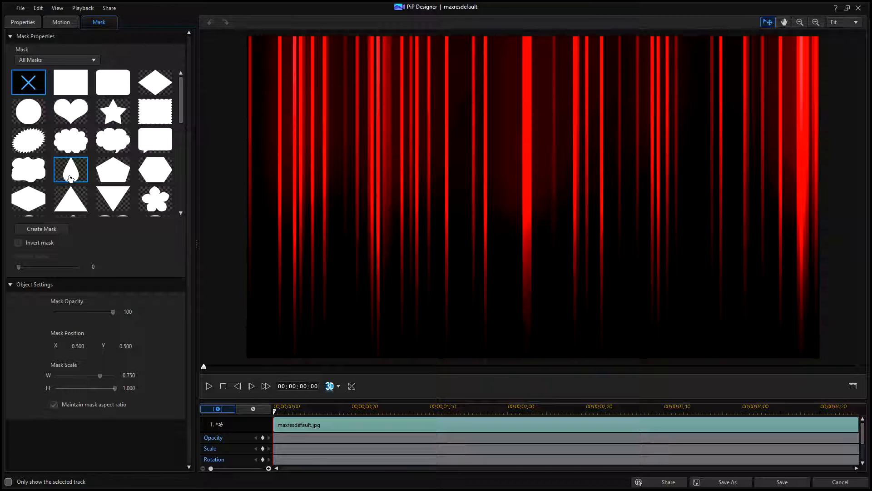
drag(179, 156, 184, 86)
click(76, 88)
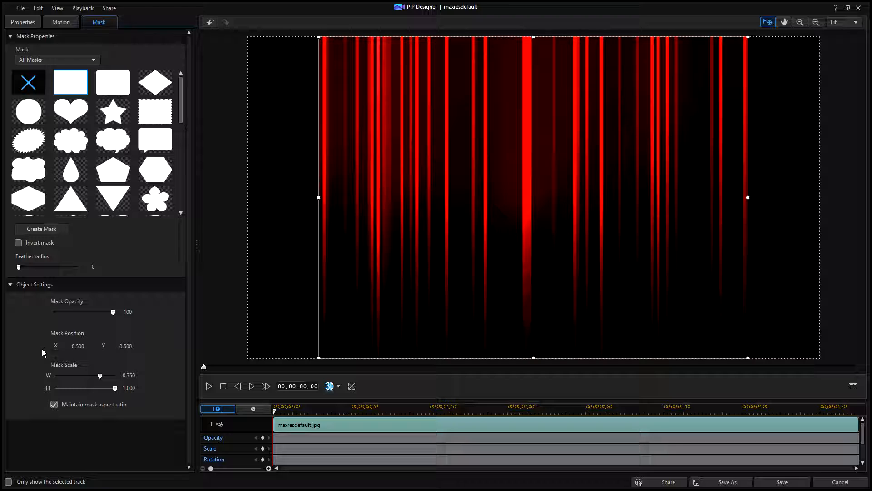
- Unlock the mask's aspect ratio and reshape it into a horizontal band, about 0.995 wide and 0.599 high
click(54, 404)
drag(317, 198, 249, 200)
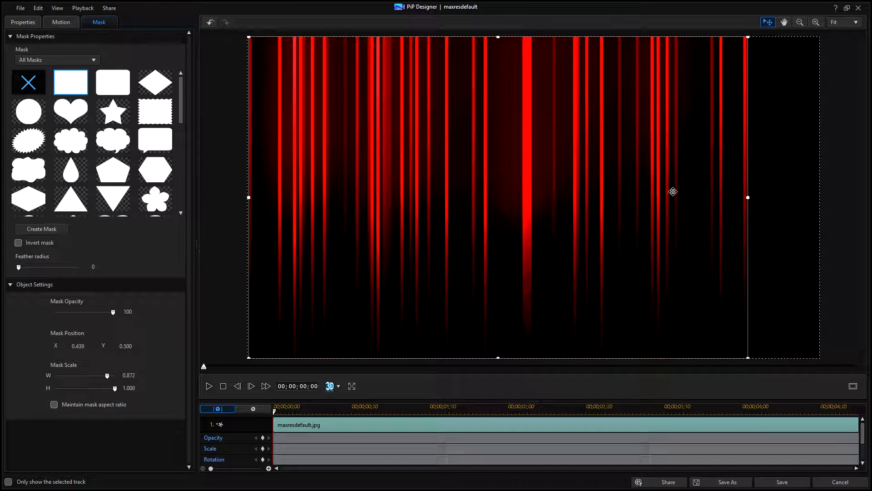
drag(748, 198, 820, 197)
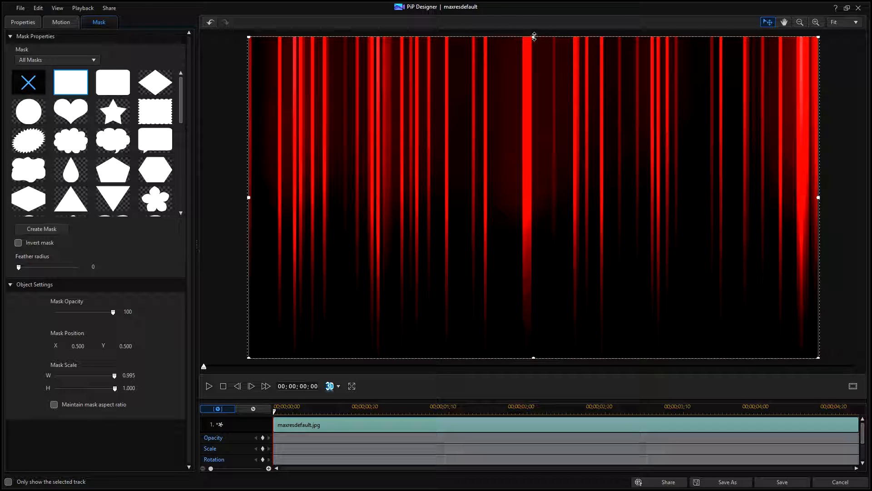
drag(533, 40, 533, 98)
drag(534, 357, 536, 290)
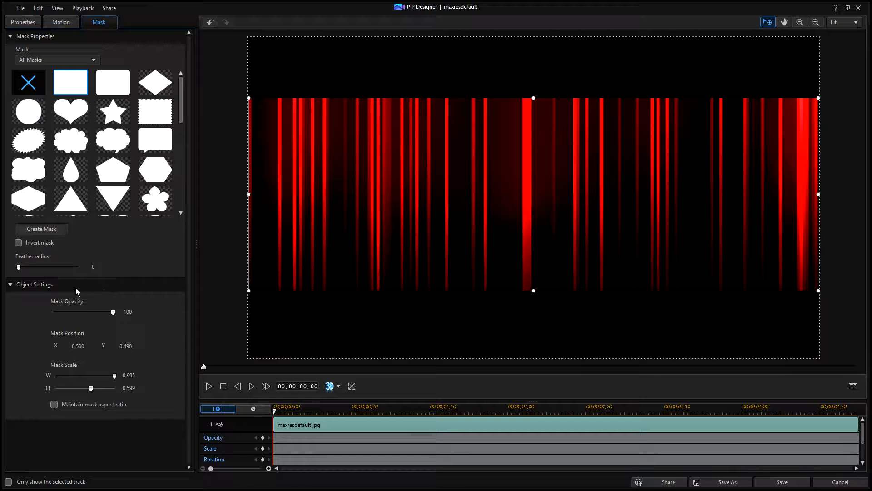
- Invert the rectangle mask and lower its upper edge so the mask is about 0.468 high
click(18, 244)
click(18, 243)
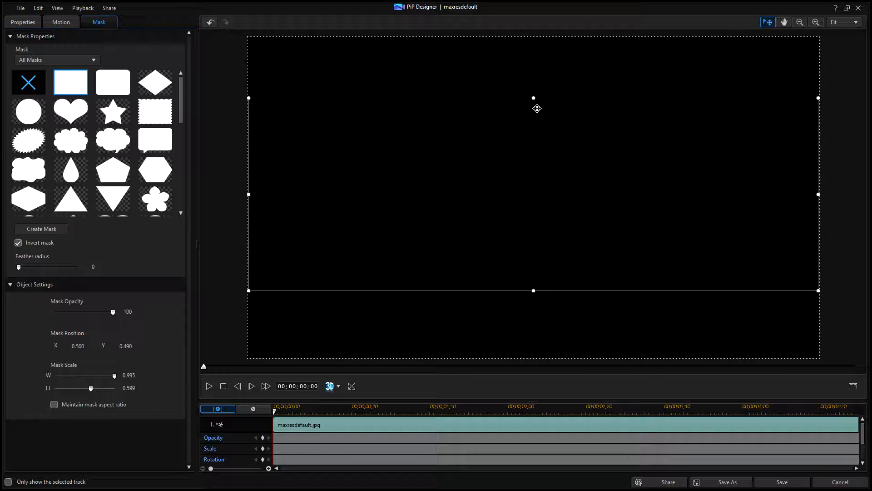
drag(534, 97, 533, 140)
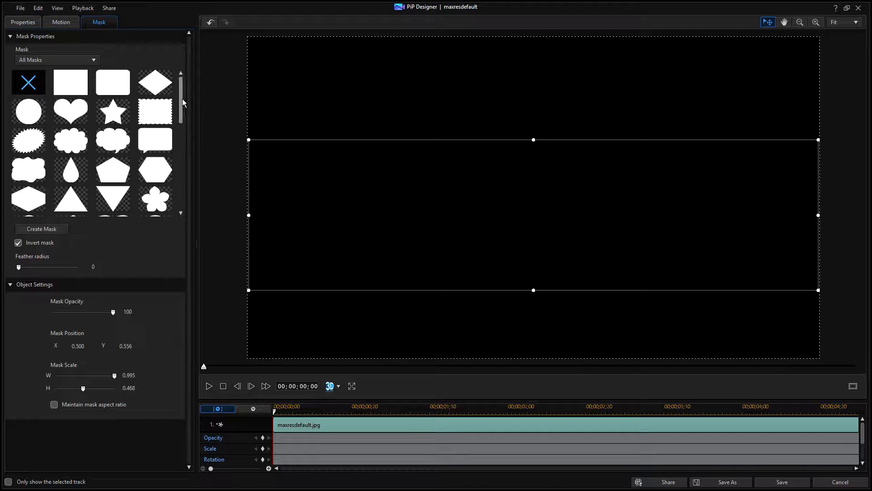
- Try the soft-edged rounded rectangle mask without inversion, stretched over the full frame at width and height 1.000
drag(181, 99, 174, 216)
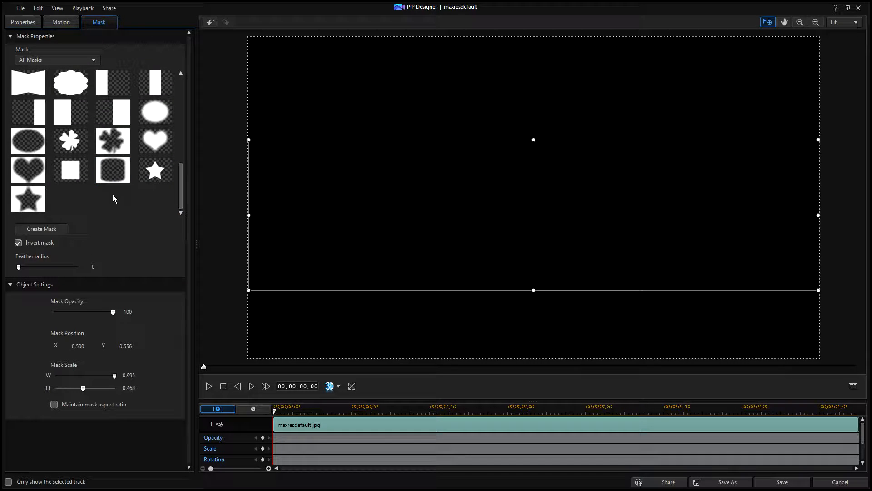
mouse_move(182, 193)
mouse_down()
mouse_move(187, 153)
mouse_move(180, 210)
mouse_up()
click(117, 176)
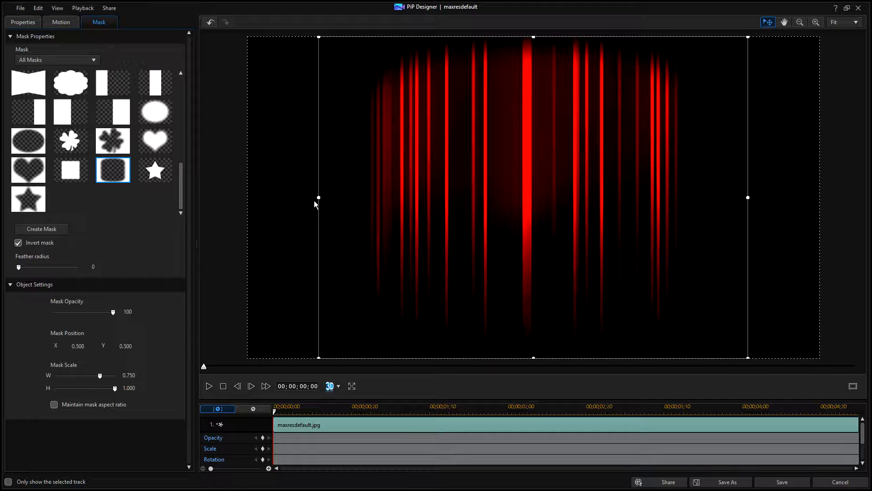
click(18, 243)
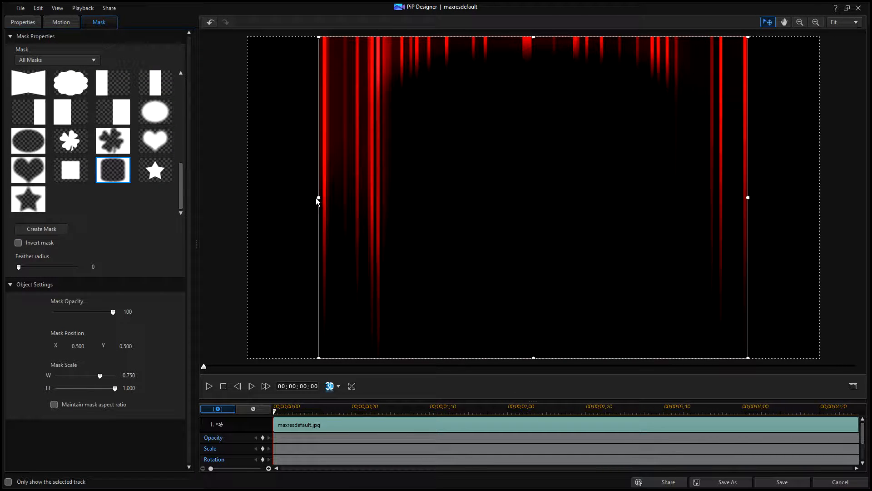
drag(320, 197, 243, 198)
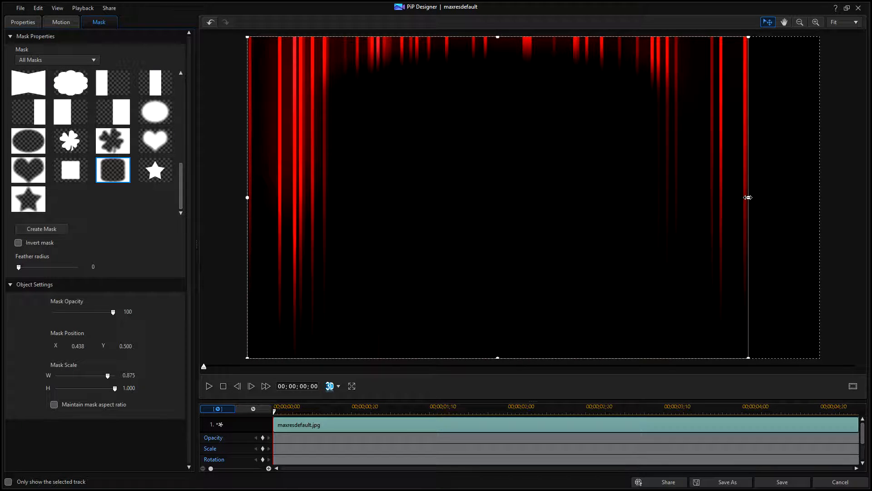
drag(747, 197, 821, 198)
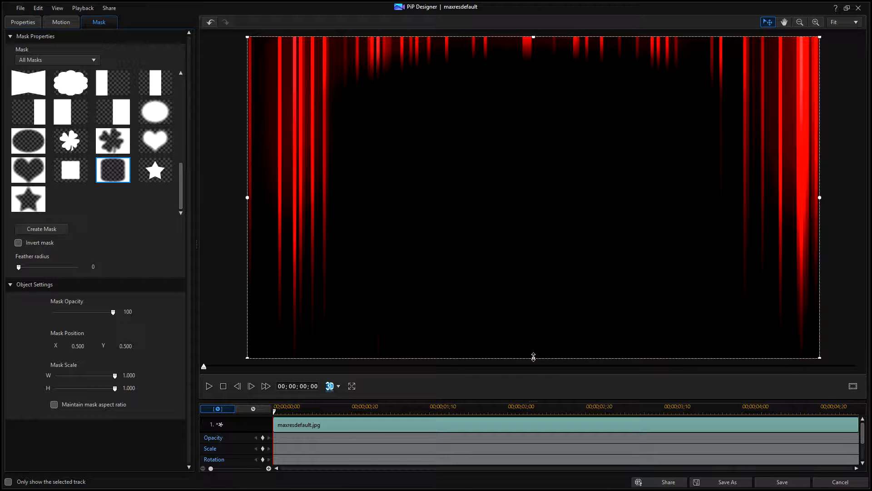
mouse_move(534, 352)
mouse_down()
mouse_move(531, 331)
mouse_move(533, 358)
mouse_up()
- Try the soft-edged white square mask, widened to about 0.998 and inverted
click(74, 172)
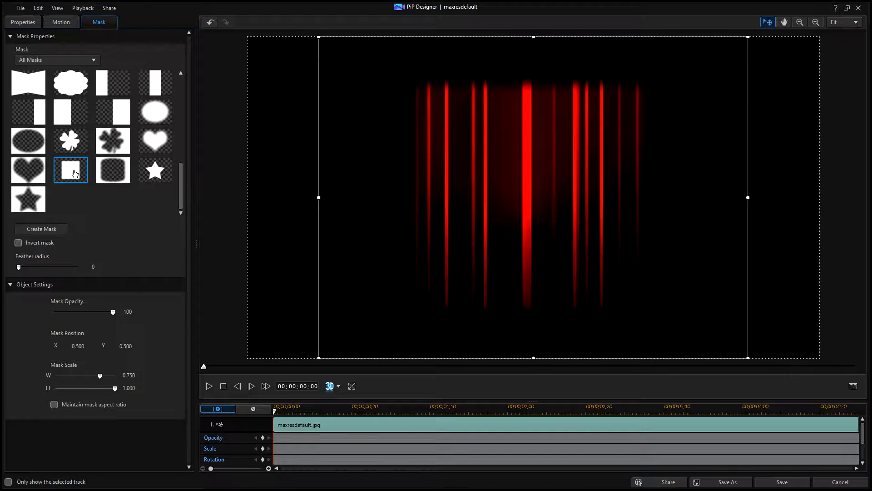
drag(319, 197, 248, 198)
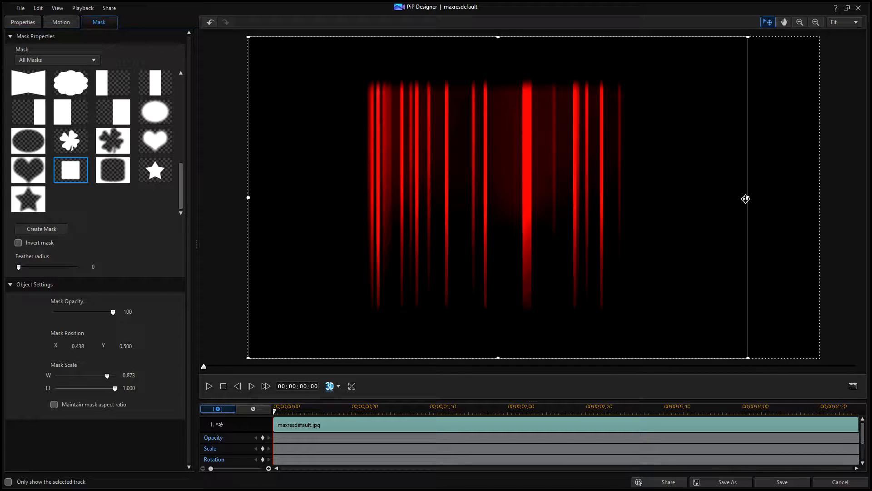
drag(749, 197, 819, 197)
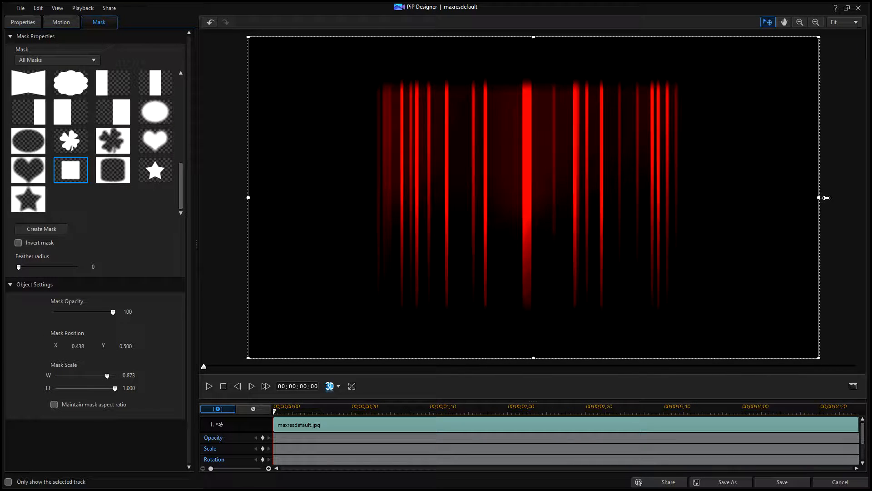
drag(249, 198, 224, 205)
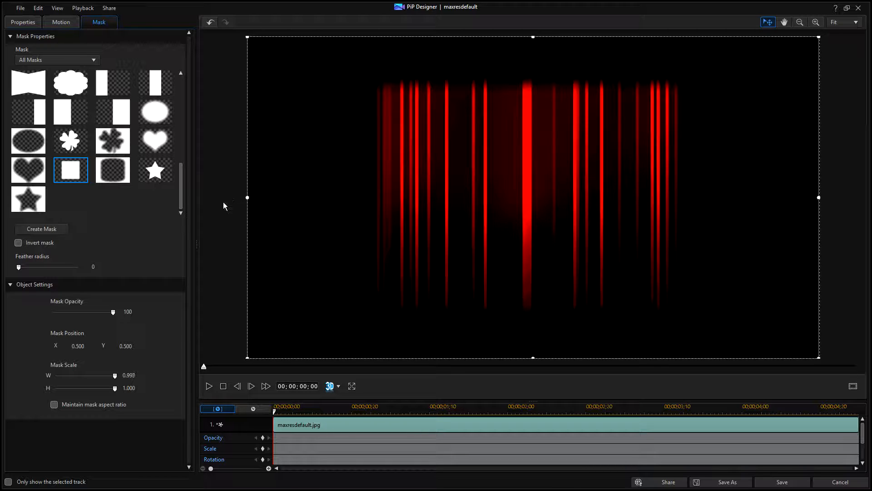
click(18, 243)
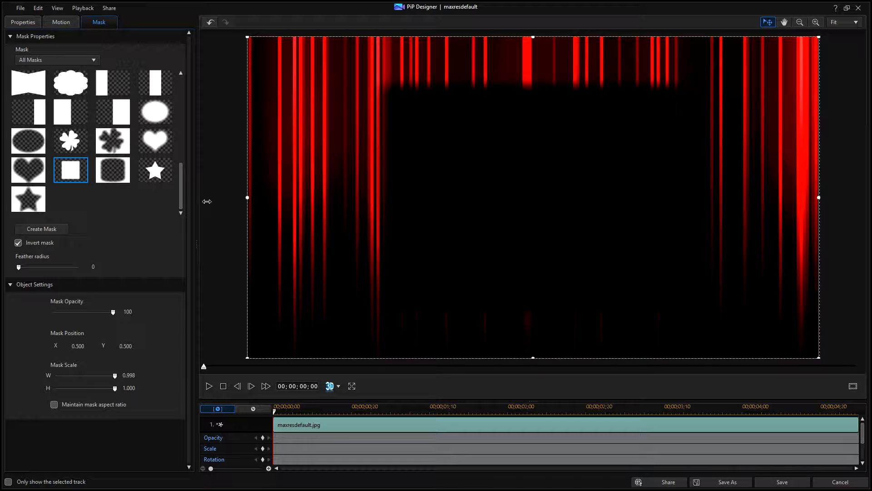
drag(207, 202, 246, 198)
- Try the vertical centre band mask with inversion, widened across the frame to about 0.994
drag(181, 181, 182, 160)
click(164, 163)
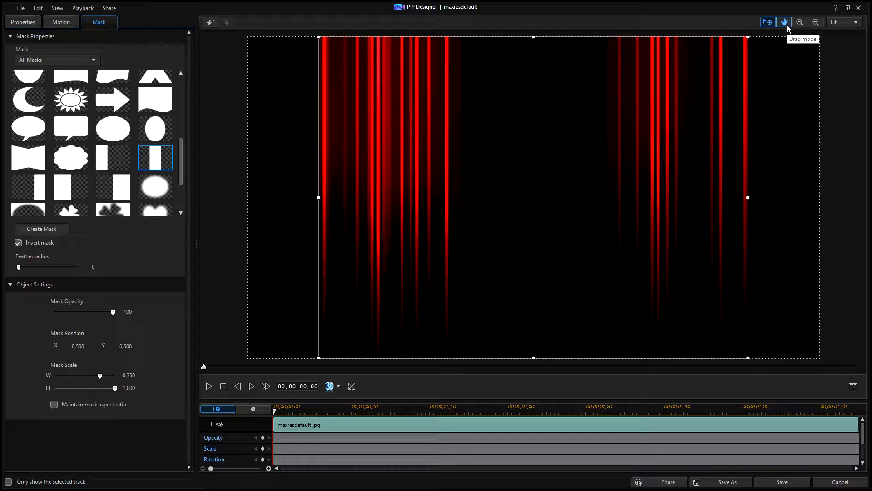
click(860, 23)
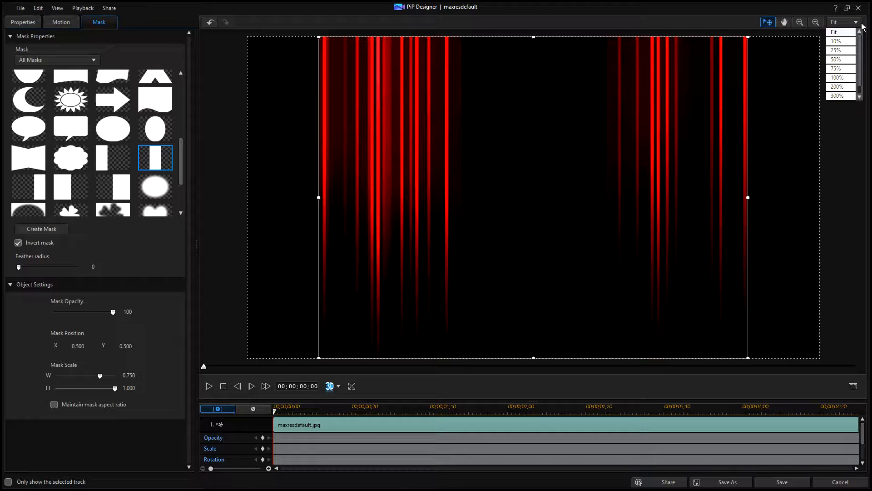
click(858, 23)
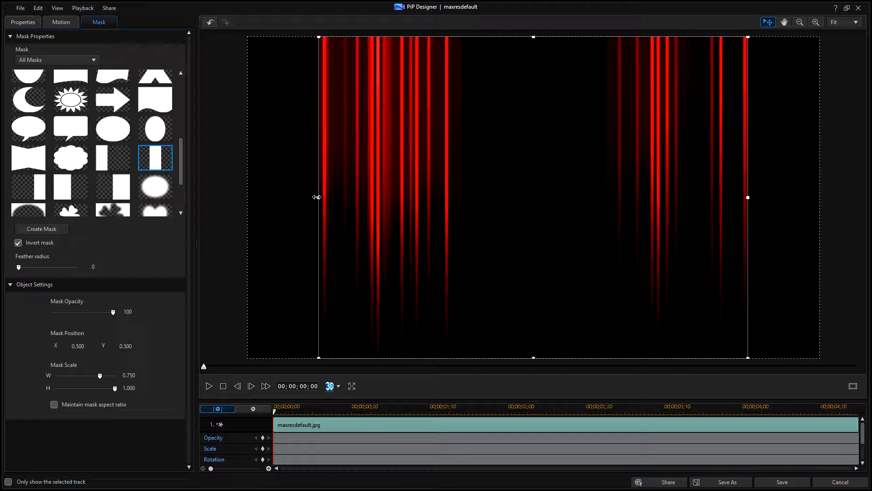
drag(318, 197, 248, 197)
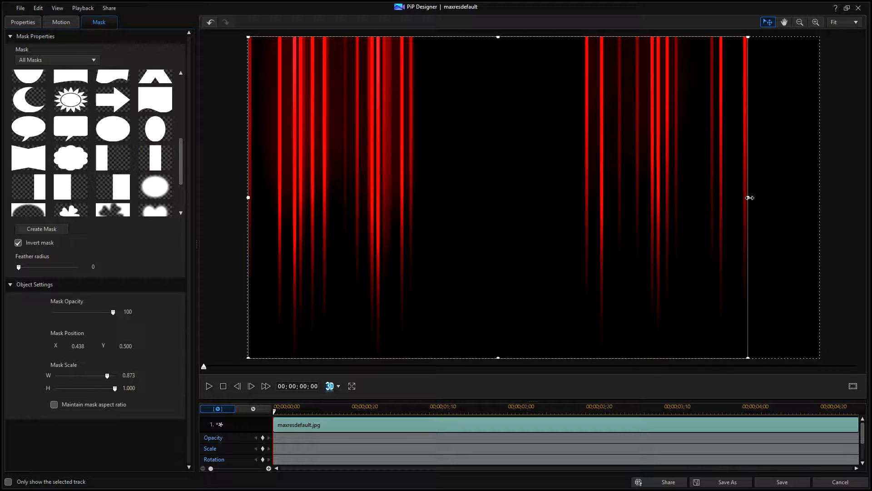
drag(750, 197, 817, 197)
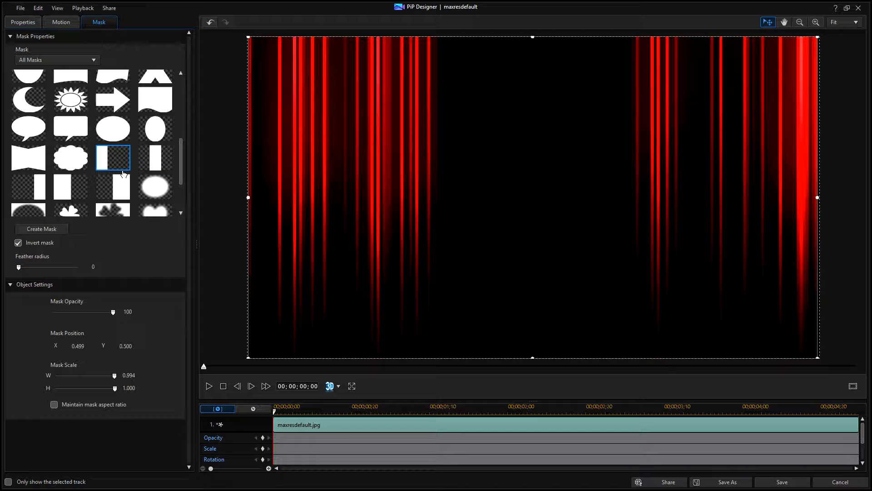
- Look through the other mask shapes, then close the PiP Designer and discard the mask changes
drag(181, 157, 186, 89)
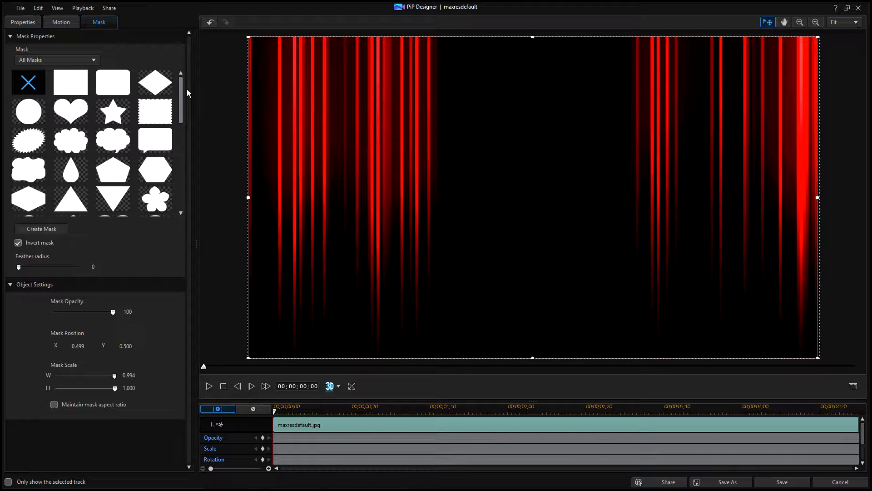
scroll(182, 97, down, 1)
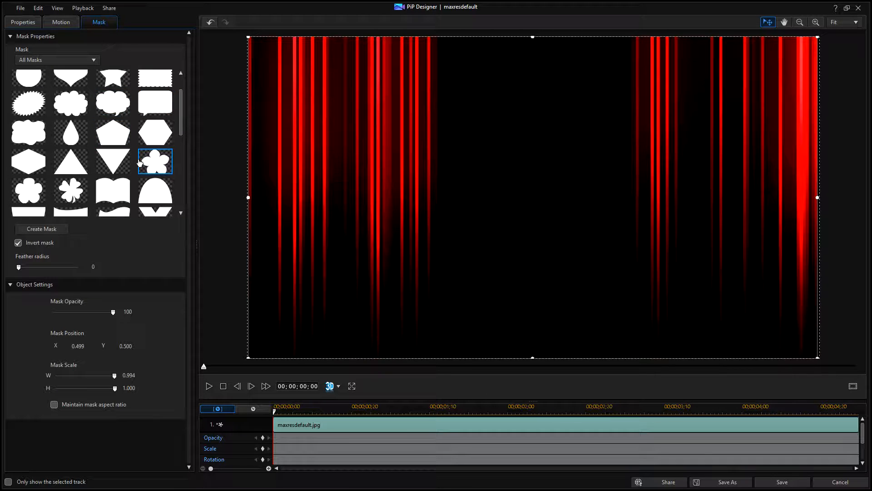
drag(182, 111, 180, 187)
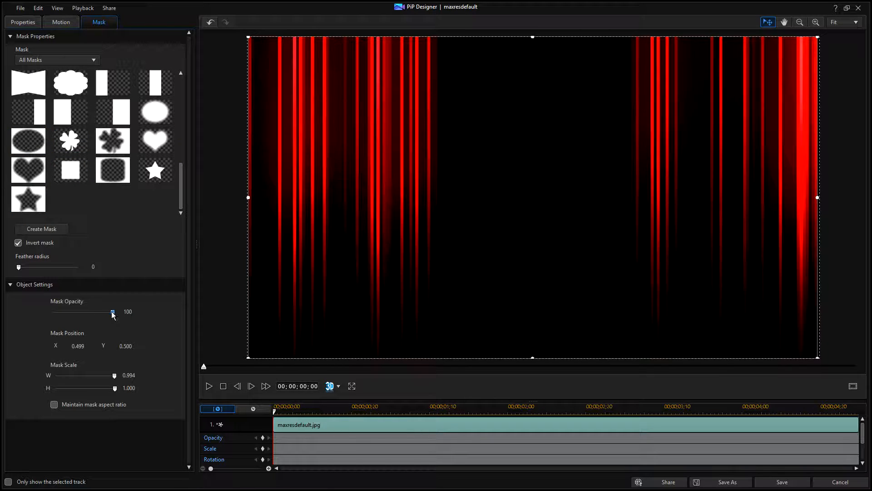
drag(113, 312, 131, 314)
click(859, 8)
click(452, 283)
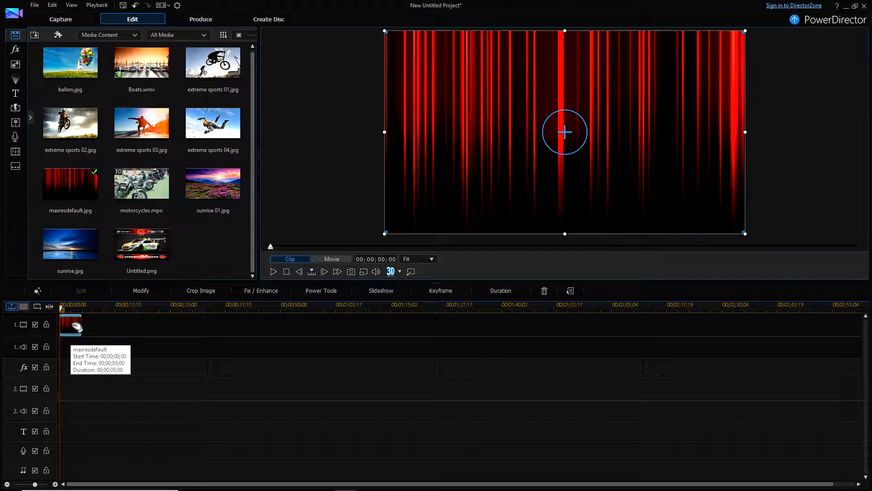
- Move the maxresdefault.jpg clip to the start of video track 2 and preview Untitled.png for reference
drag(76, 326, 73, 383)
click(143, 248)
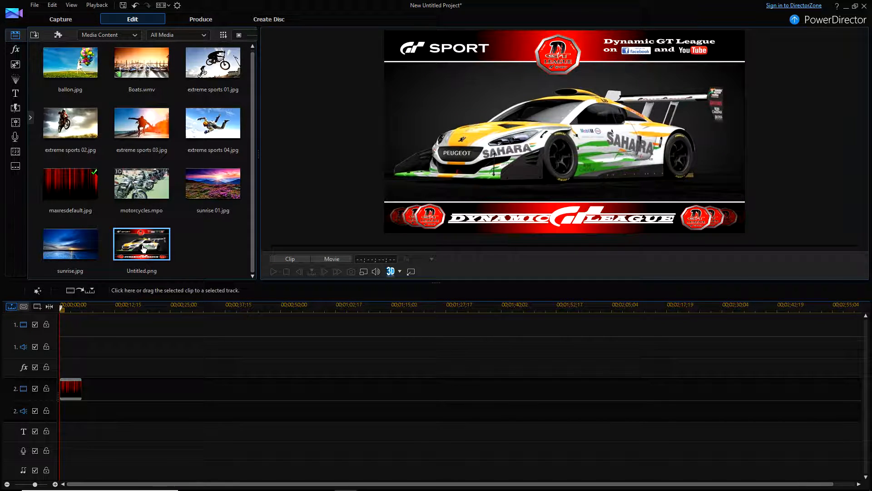
- Import the Peugeot race car image from the desktop's DGT folder and place it at the start of video track 1
click(34, 35)
click(49, 47)
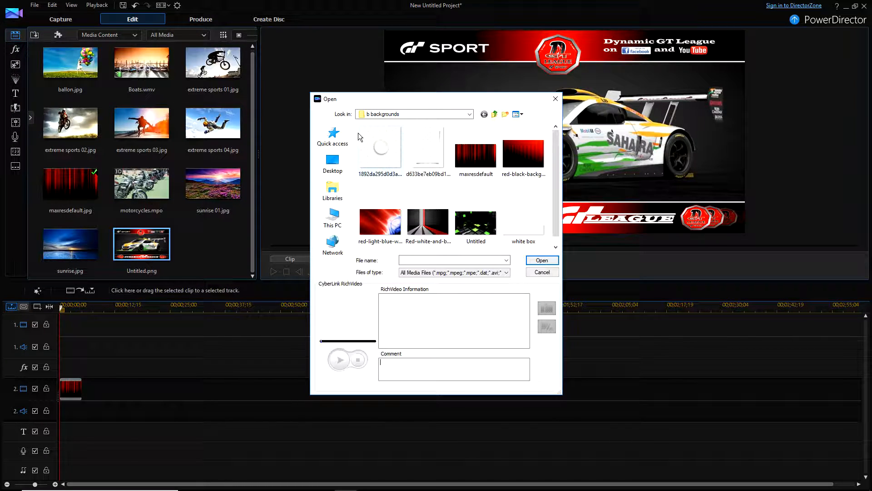
click(333, 163)
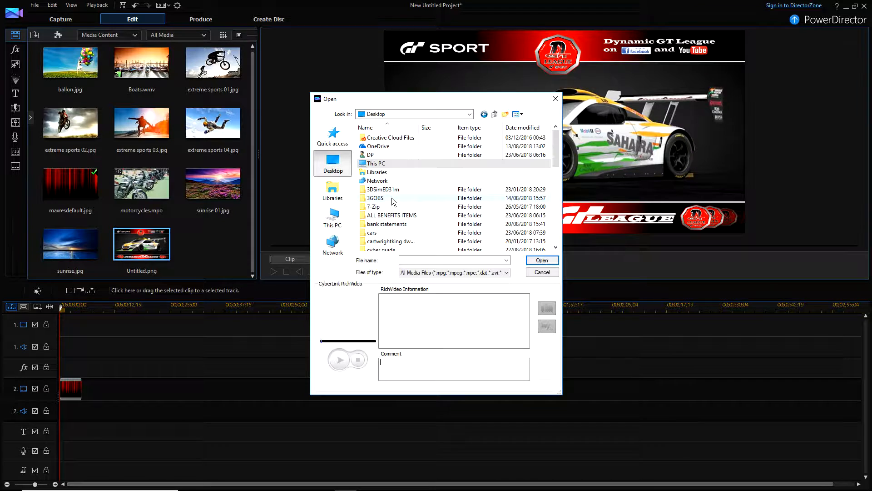
double_click(392, 198)
click(494, 114)
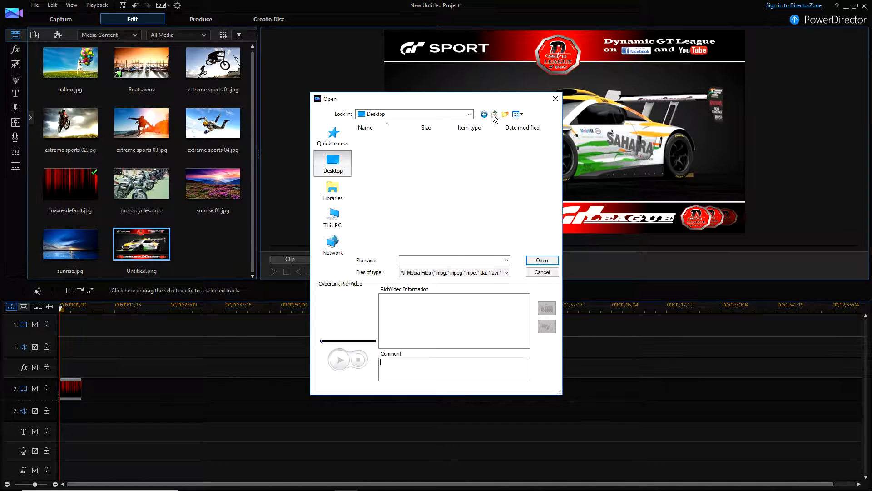
scroll(391, 207, down, 4)
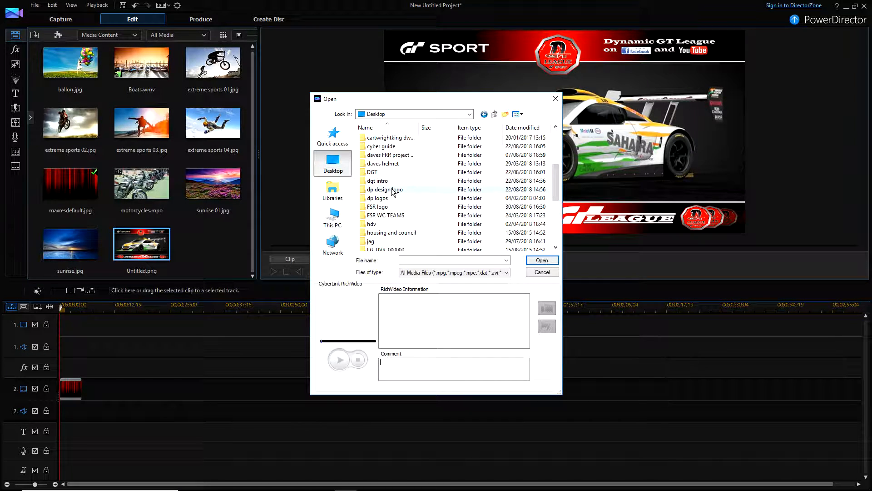
double_click(373, 172)
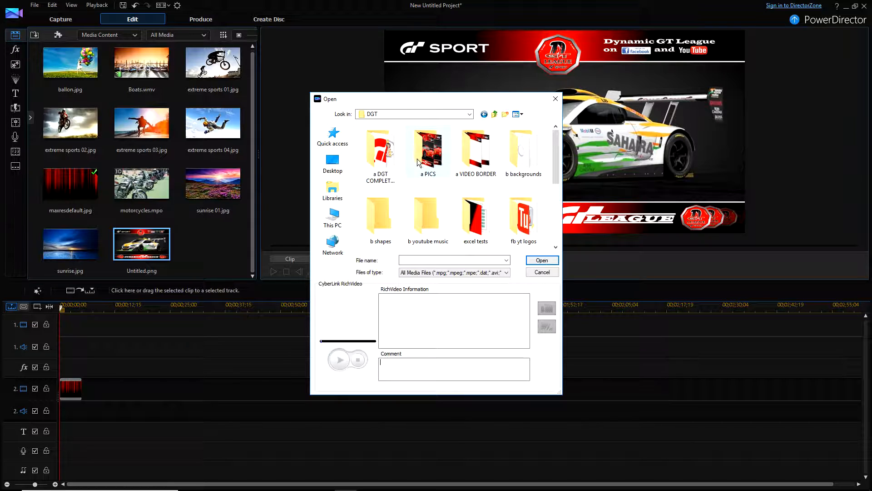
scroll(430, 150, down, 5)
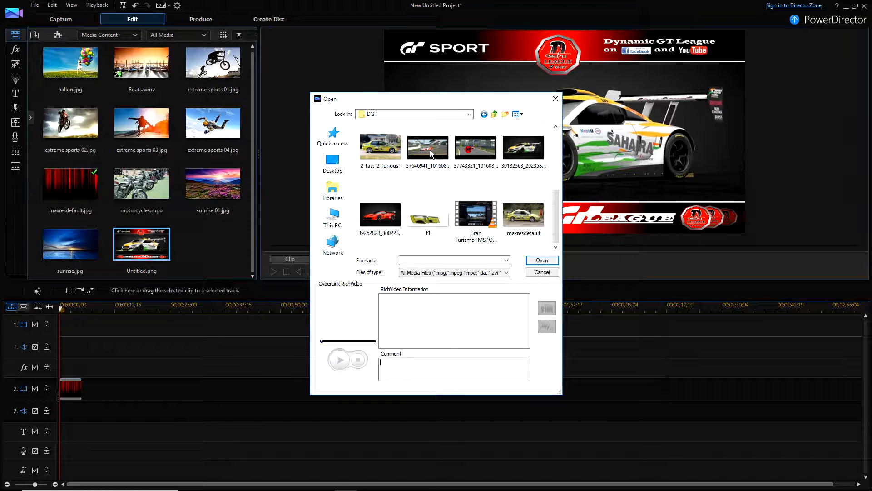
click(523, 147)
click(545, 260)
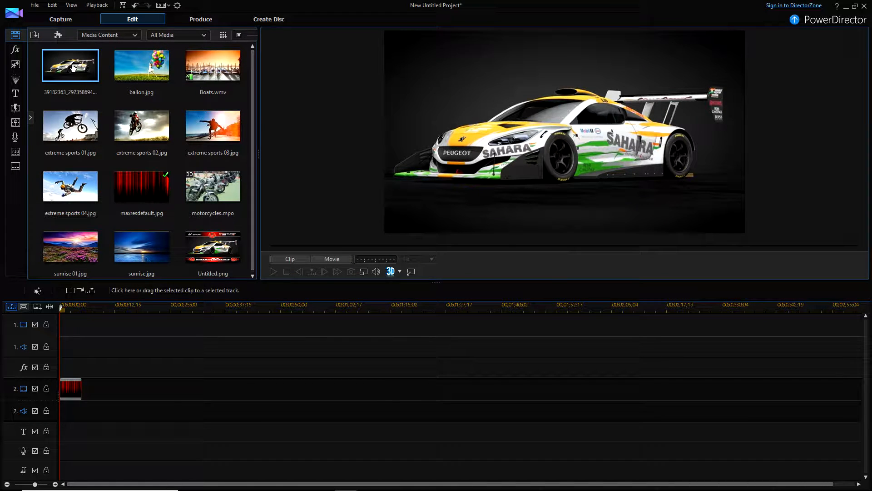
drag(72, 67, 52, 332)
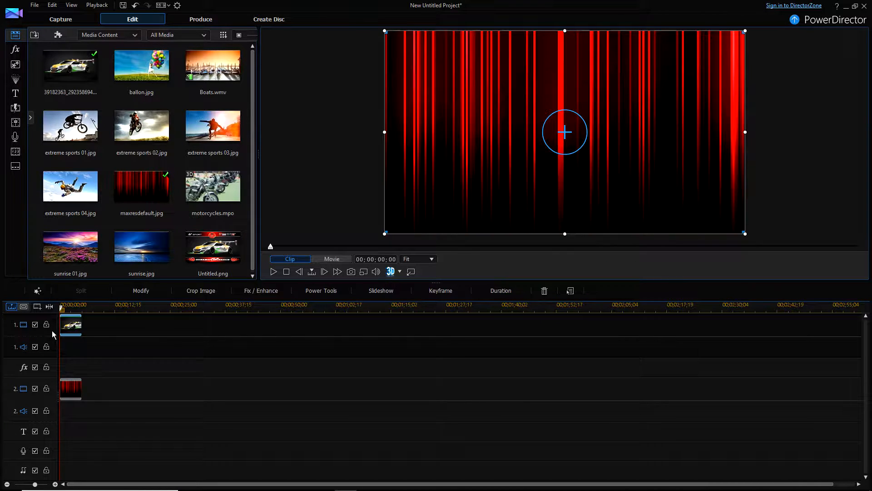
- Move the red striped clip on video track 2 straight up to about Y -0.277, leaving only a strip across the frame's upper part
click(73, 391)
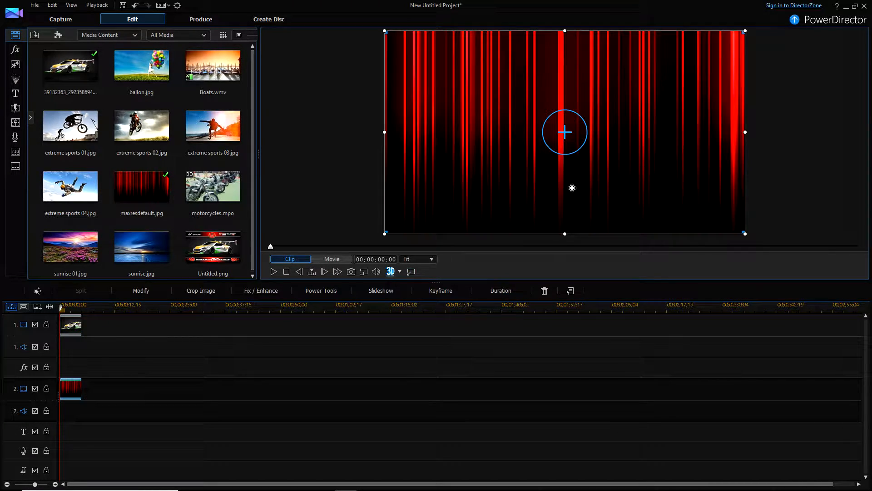
drag(614, 157, 623, 68)
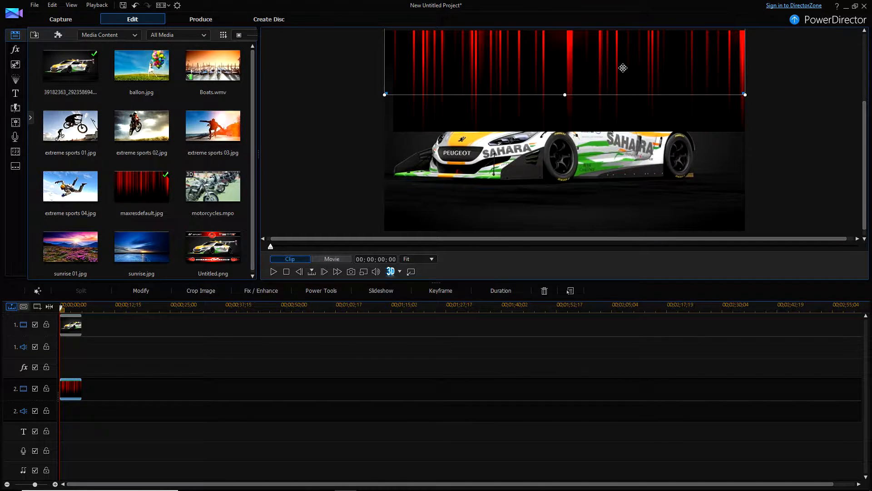
drag(865, 142, 864, 113)
drag(594, 105, 594, 86)
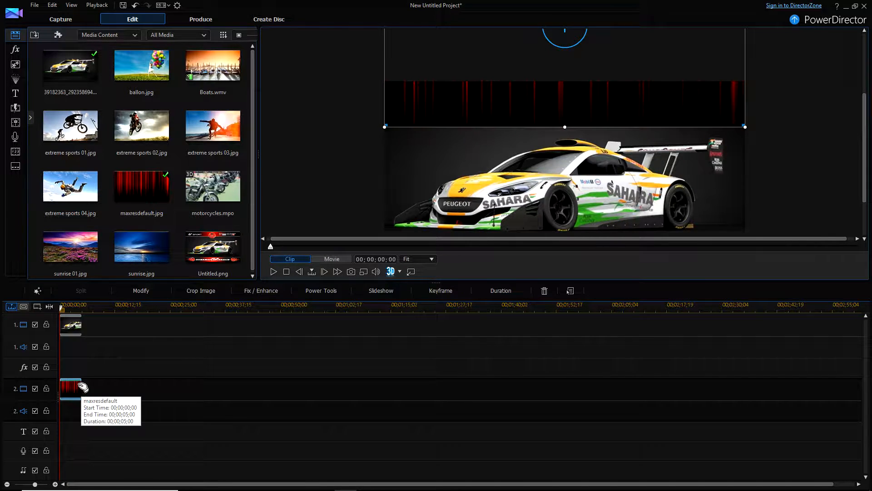
- Give the red striped clip on video track 2 a white uniform-color border of size 2 and save the PiP changes
click(144, 292)
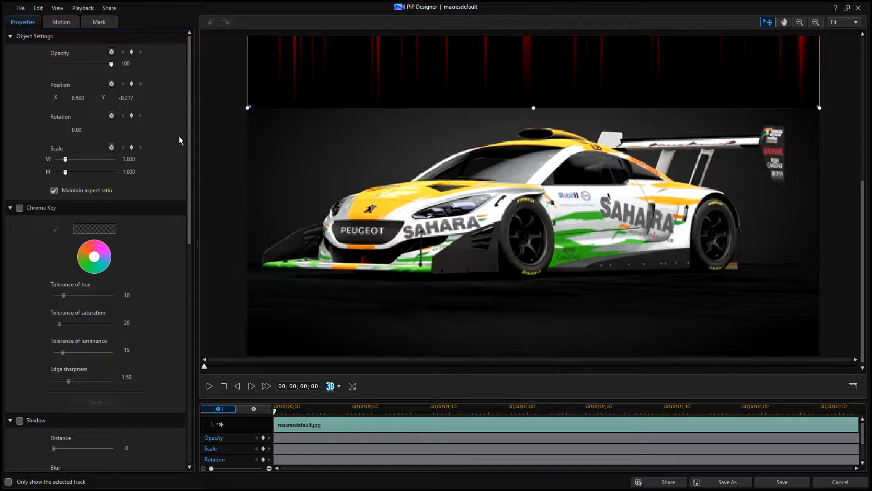
drag(188, 136, 206, 354)
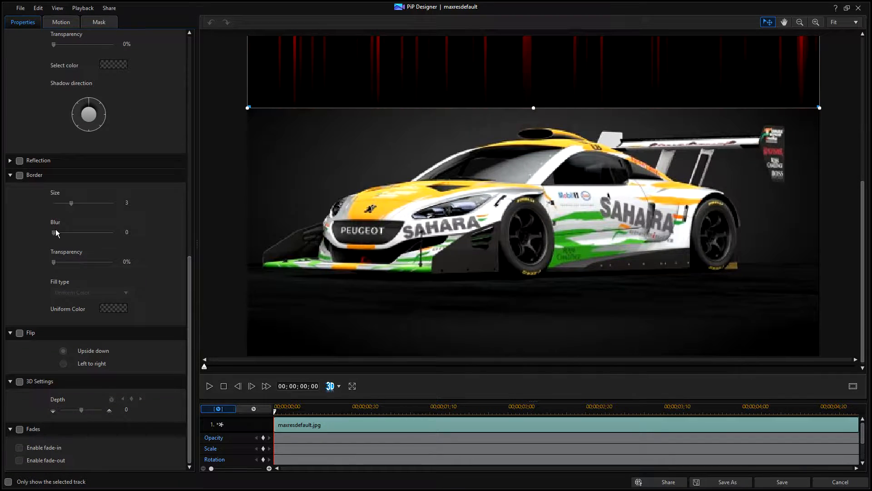
click(21, 176)
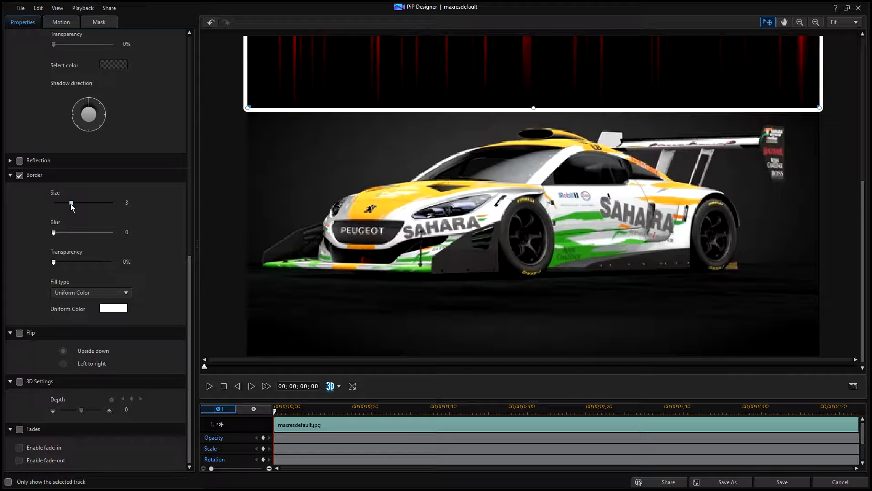
drag(71, 207, 65, 208)
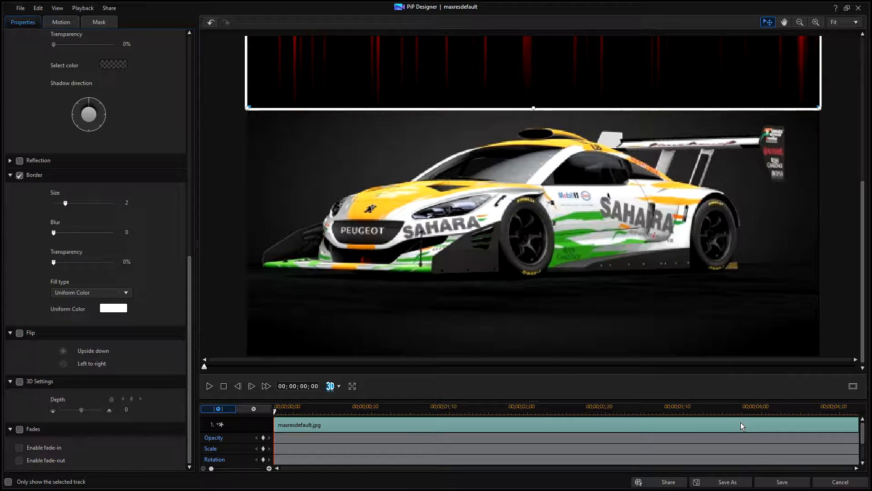
click(782, 481)
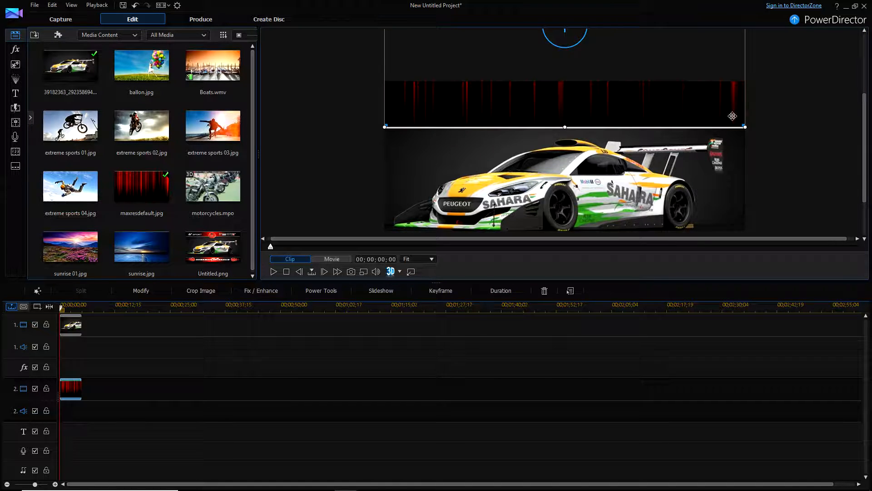
- Enlarge the red striped clip slightly so its side borders fall outside the frame, leaving the white line beneath the strip
scroll(866, 129, up, 2)
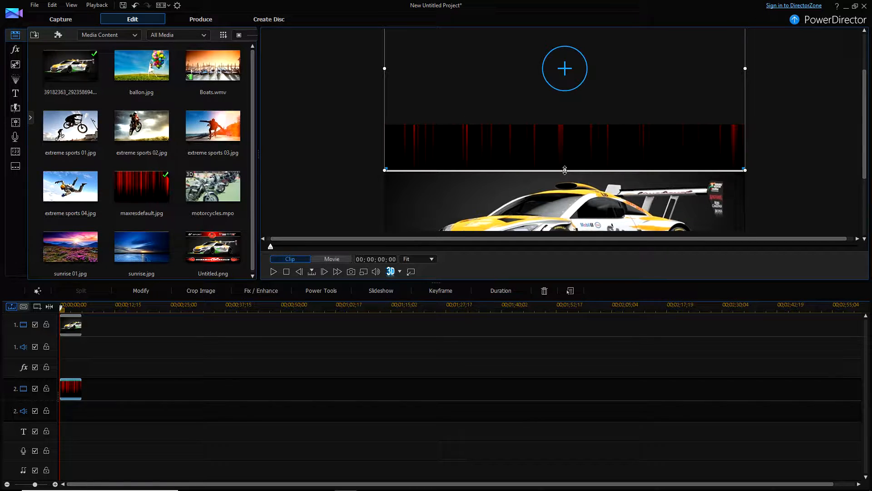
drag(565, 177, 566, 180)
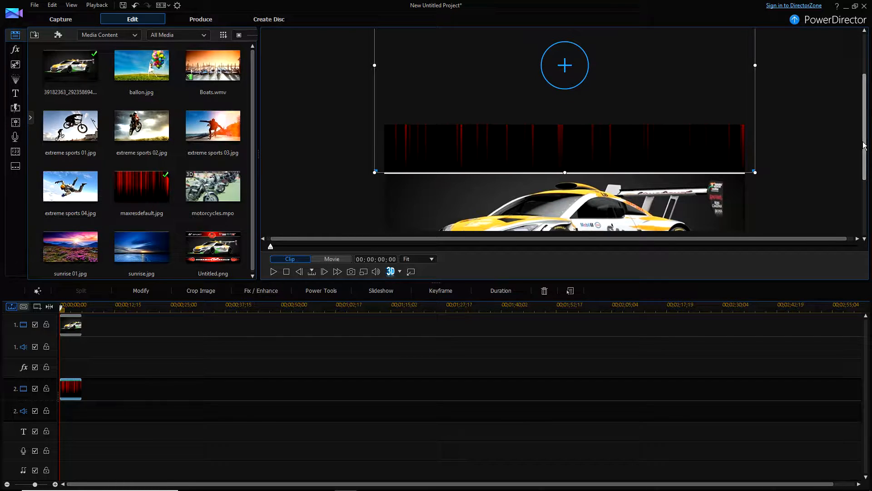
scroll(865, 173, down, 3)
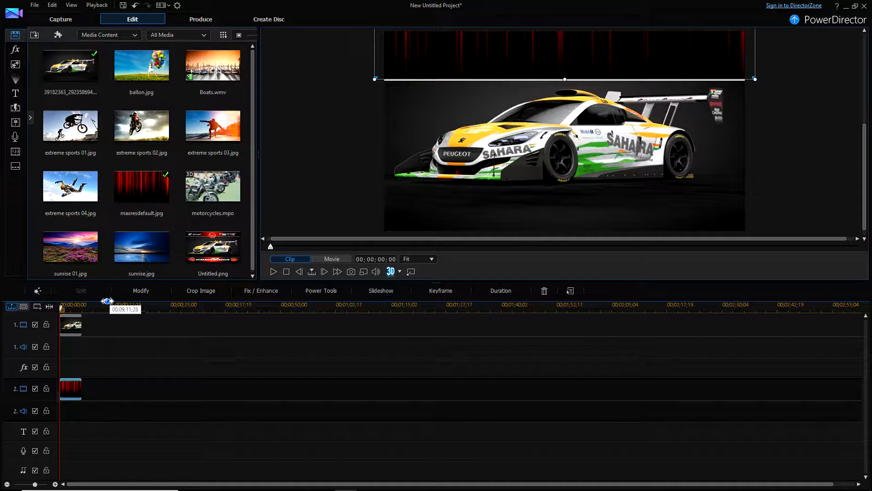
- Add a third video track to the timeline and copy the red striped clip from video track 2
click(37, 306)
click(423, 314)
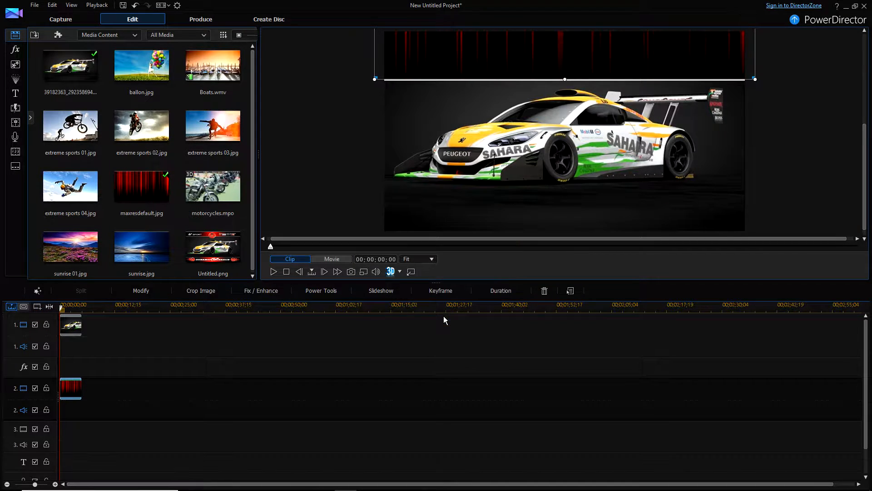
right_click(70, 390)
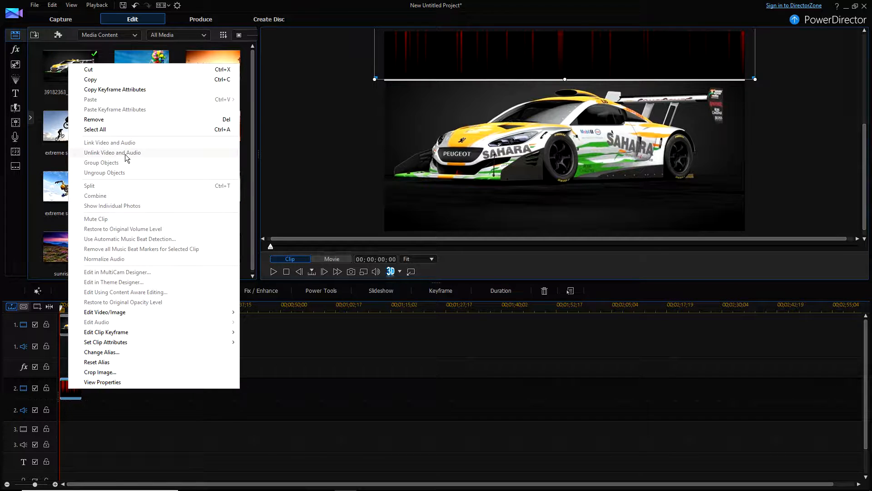
click(120, 80)
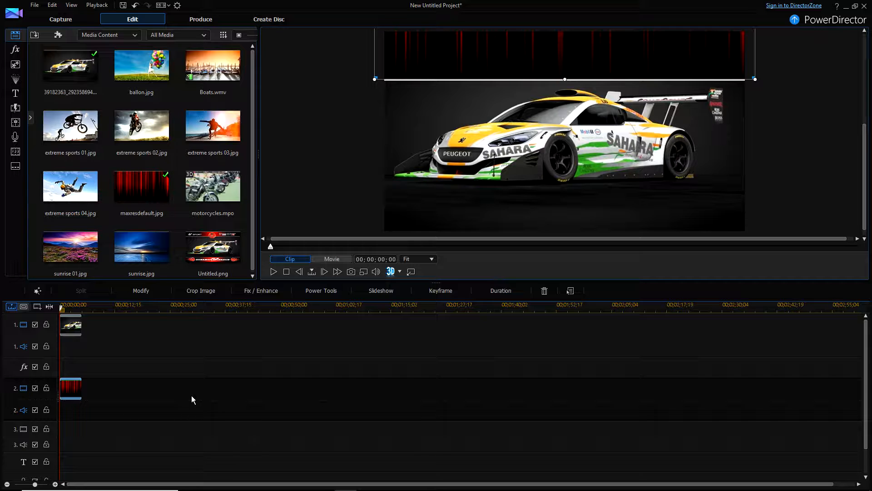
- Paste and insert the copied striped clip on video track 2 and move the copy to the start of video track 3
right_click(341, 392)
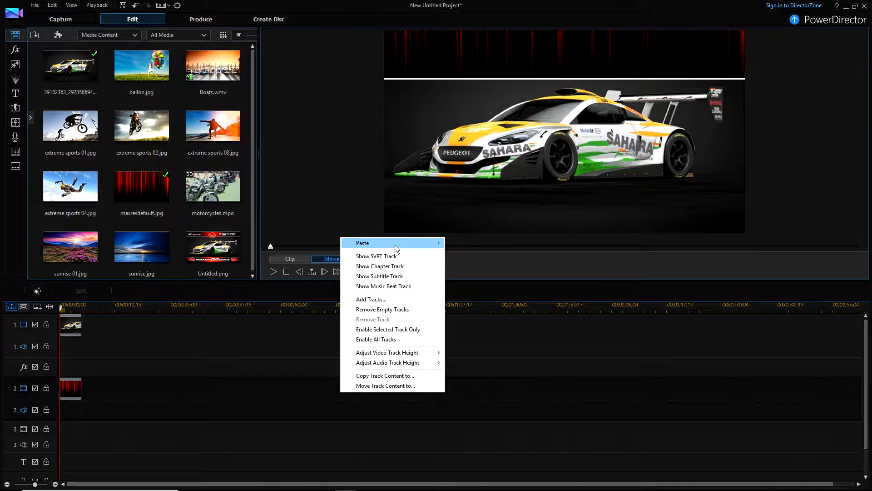
mouse_move(394, 245)
click(481, 239)
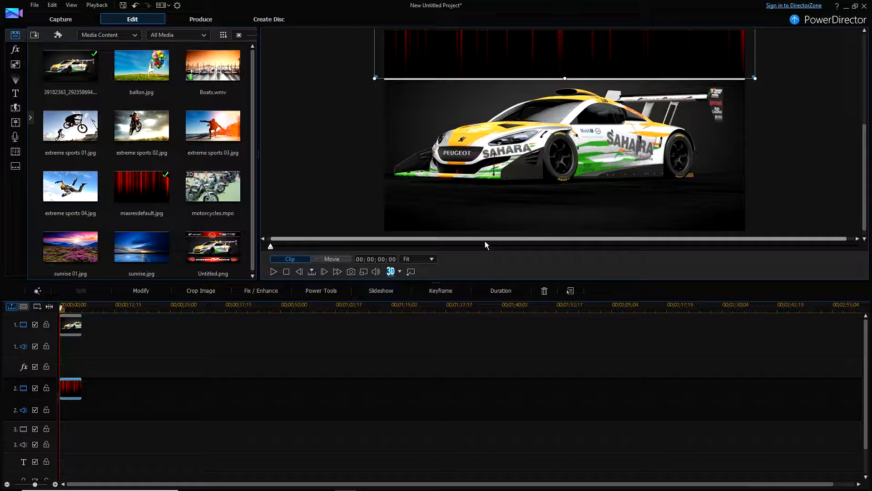
right_click(211, 385)
mouse_move(292, 235)
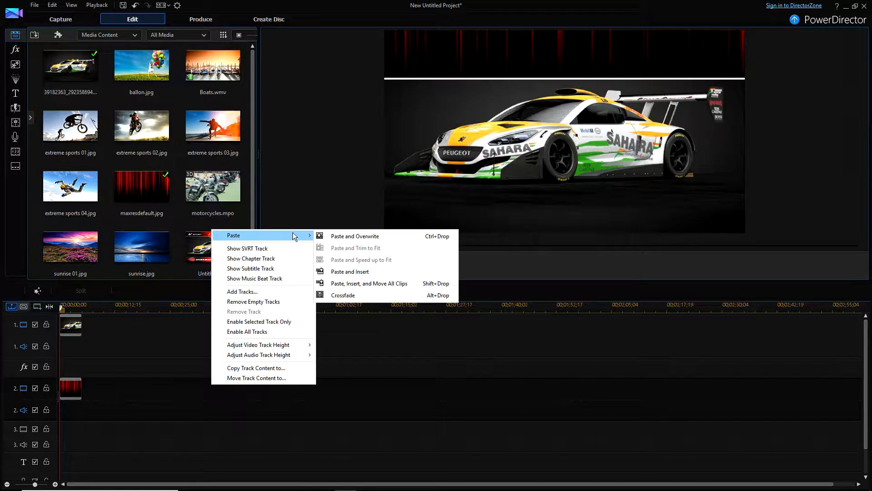
click(352, 271)
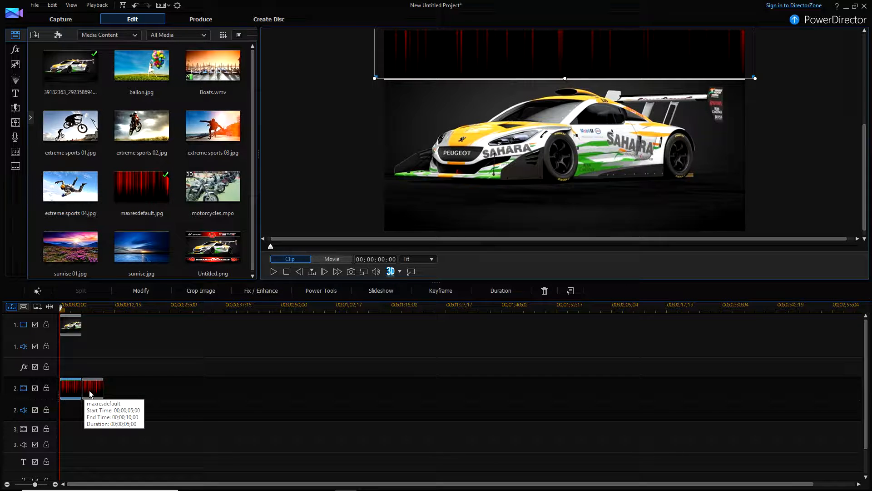
drag(97, 386, 69, 439)
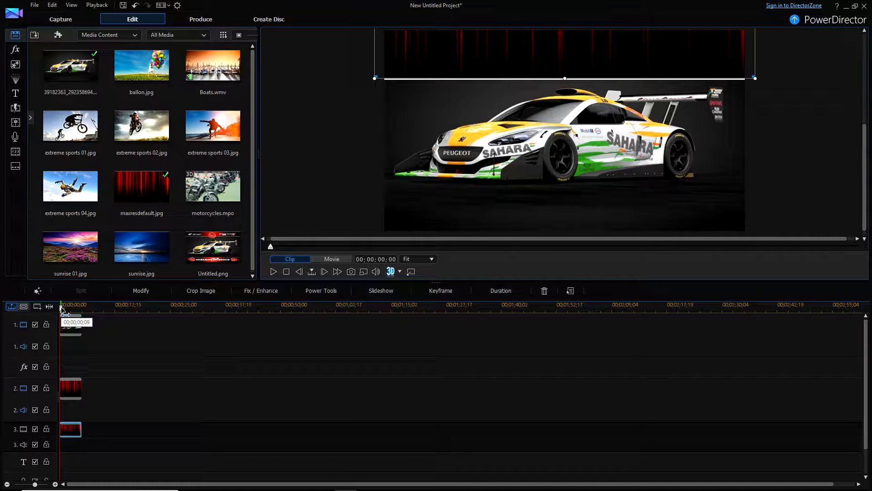
- Paste another copy of the striped clip on video track 3 at 00;00;05;00, directly after the first one
click(83, 326)
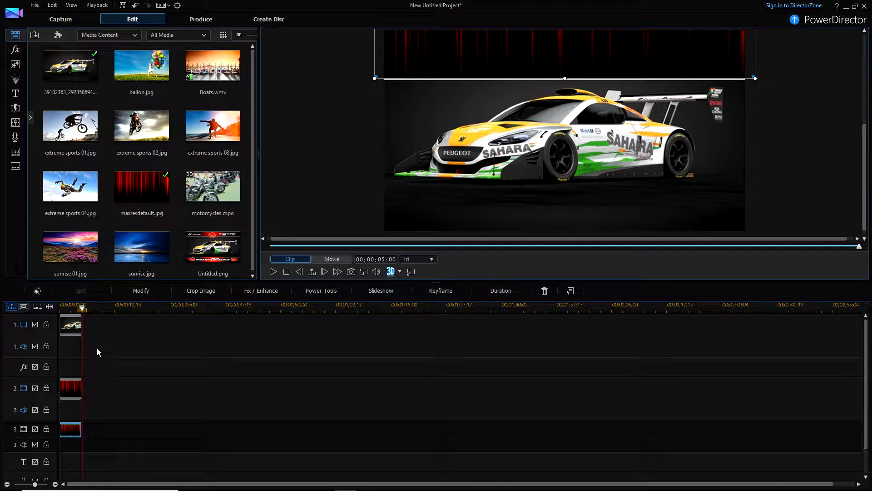
right_click(106, 427)
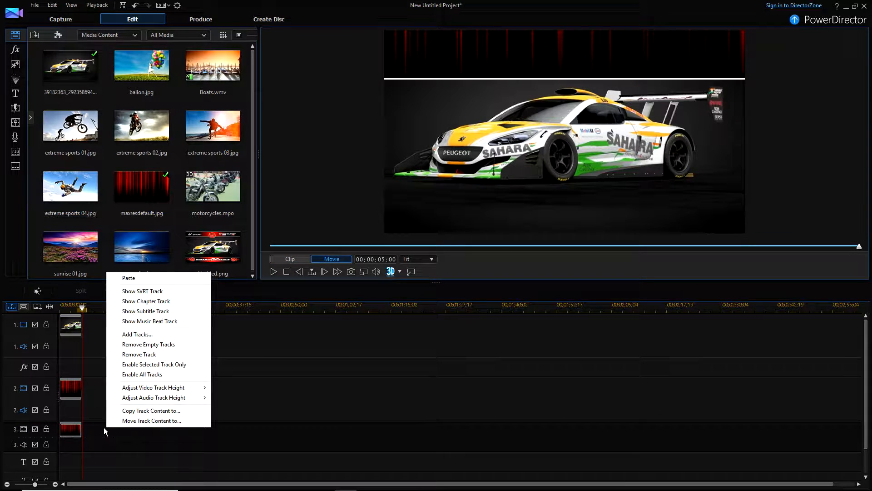
click(103, 427)
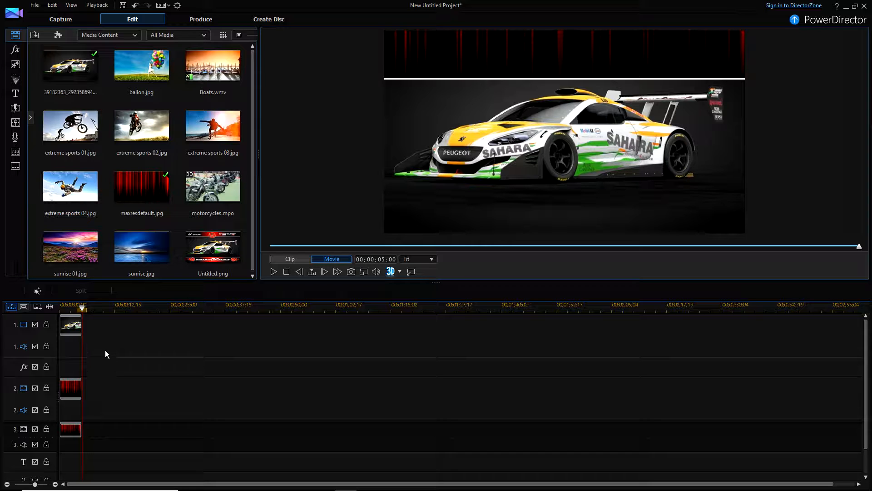
right_click(108, 430)
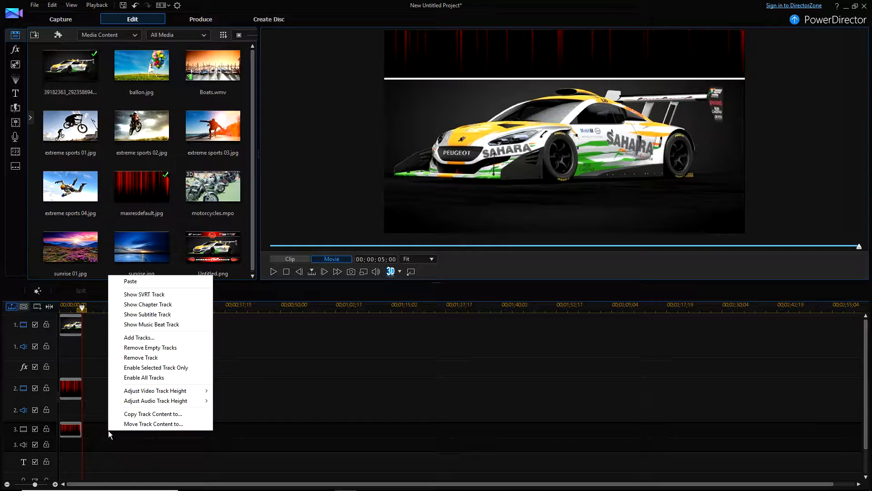
click(151, 281)
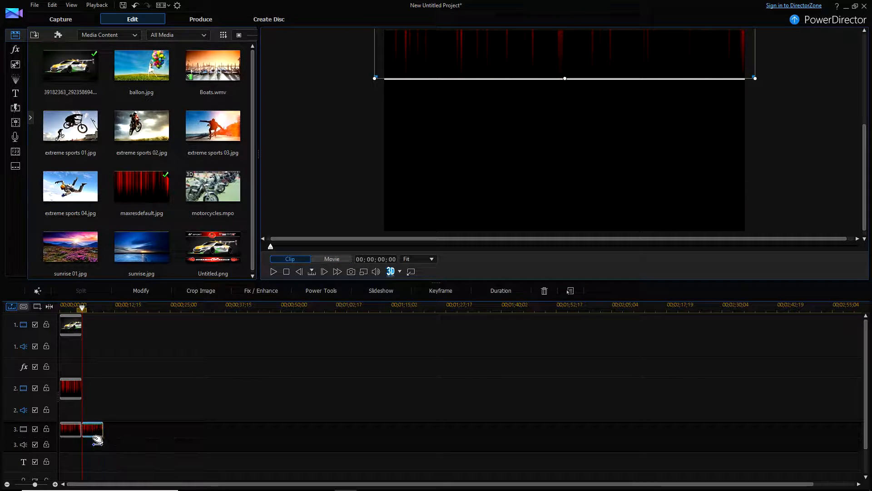
drag(66, 460, 78, 409)
- Save the project as test in the PowerDirector 13.0 folder
click(35, 5)
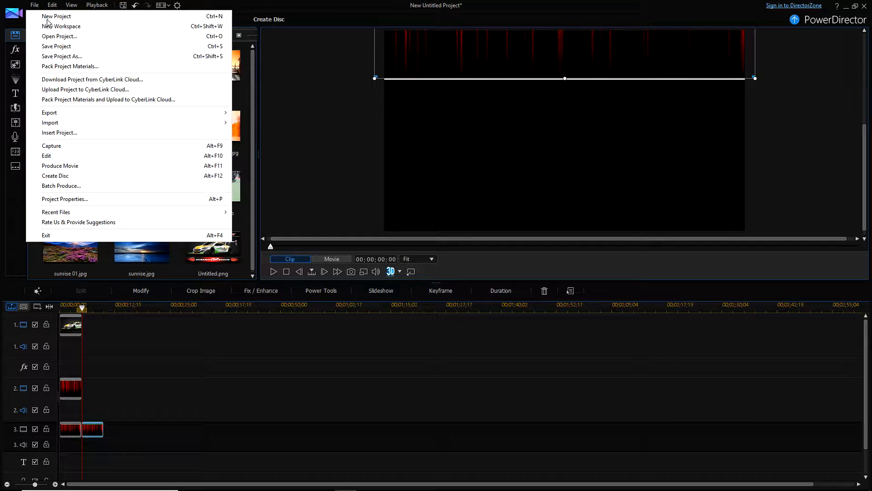
click(58, 57)
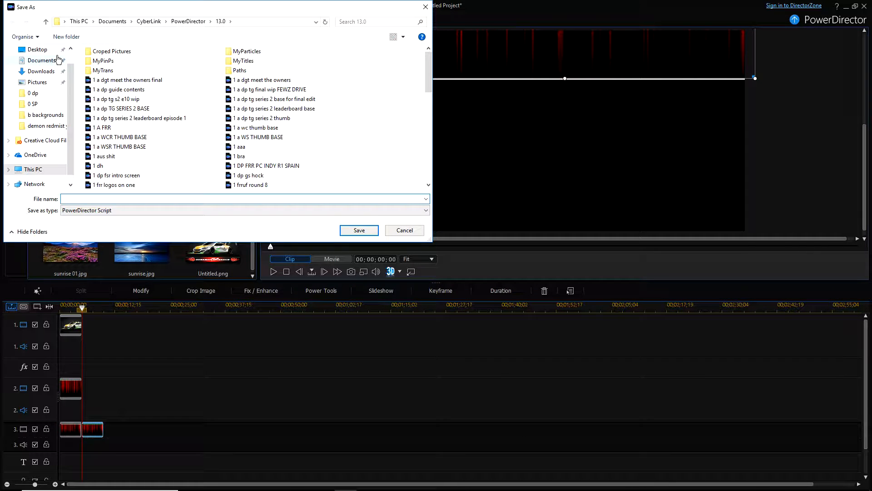
text(test)
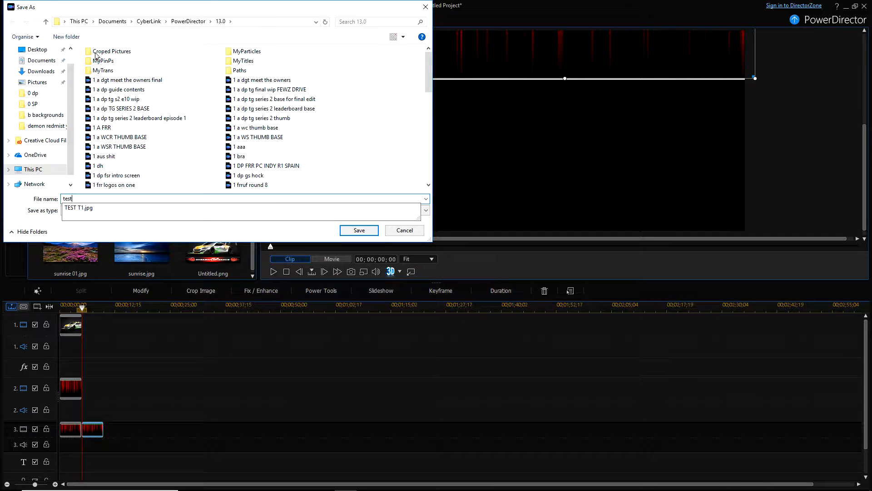
click(359, 231)
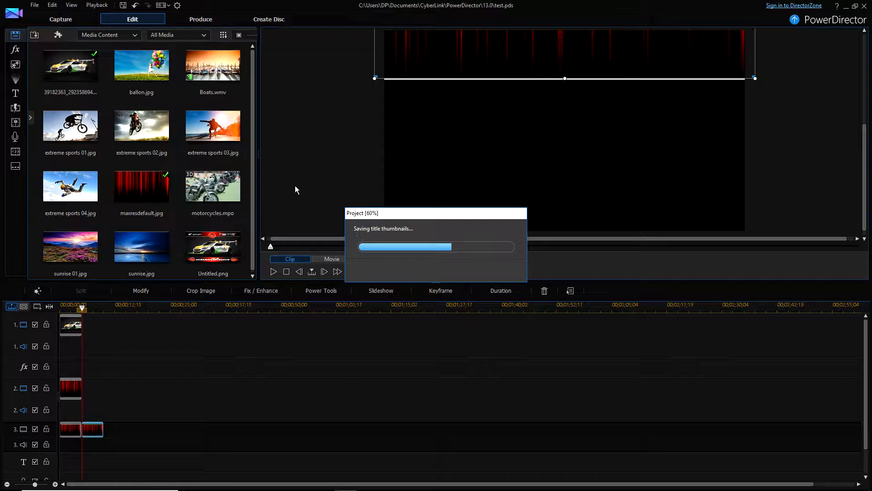
- Start a new project and open the DGT INTRO project, merging its media library files and ignoring all missing media
click(36, 6)
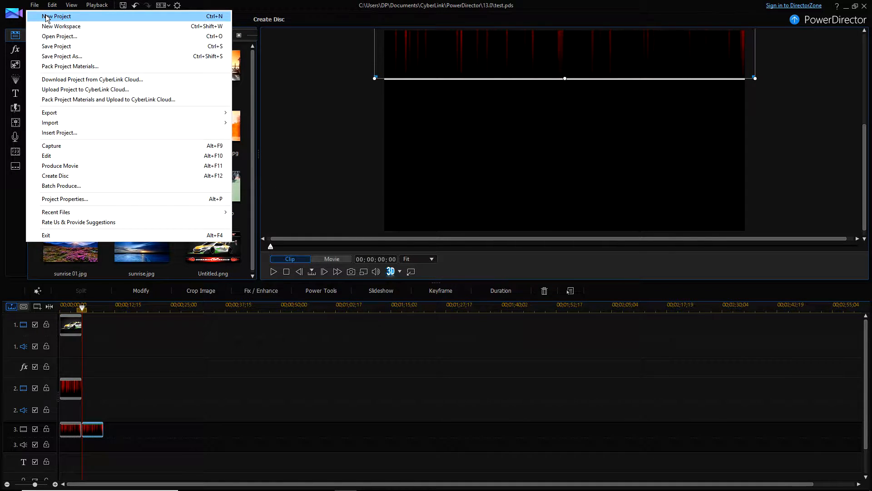
click(41, 14)
click(36, 6)
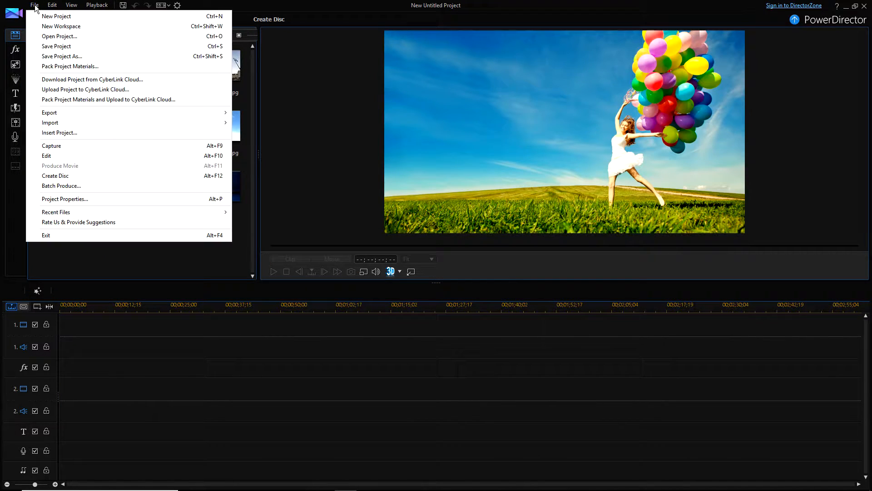
click(56, 36)
scroll(256, 143, down, 5)
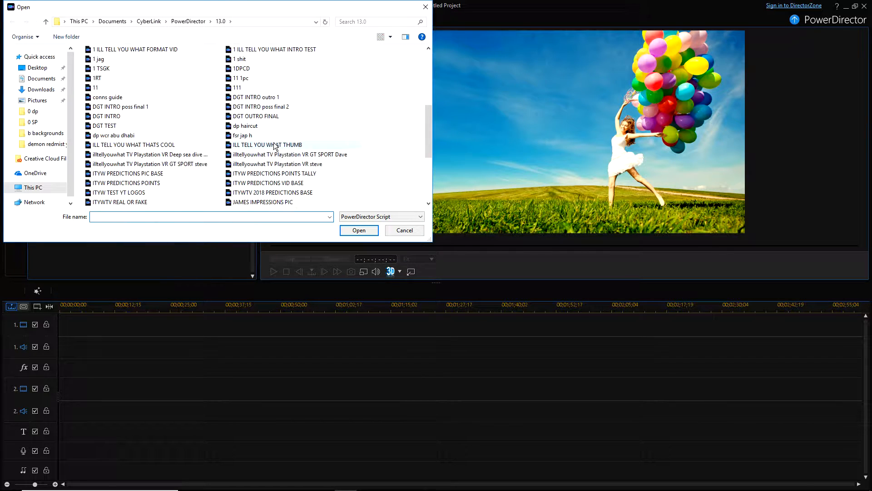
click(129, 88)
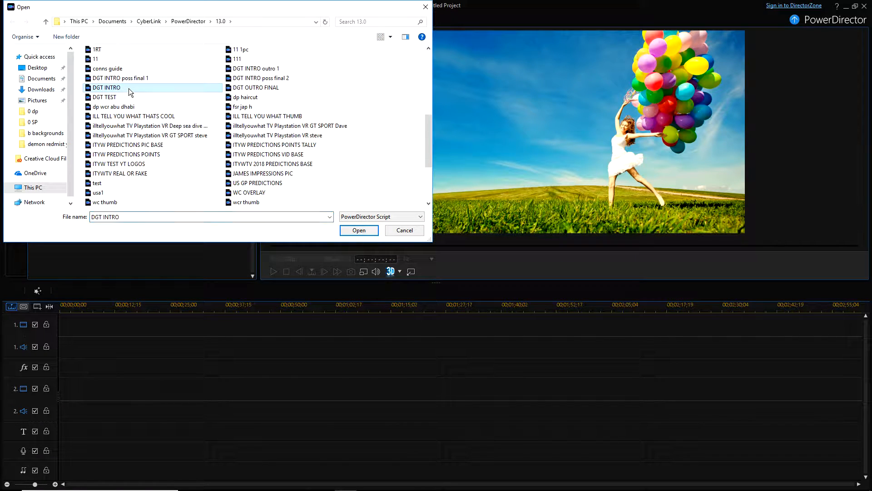
click(359, 230)
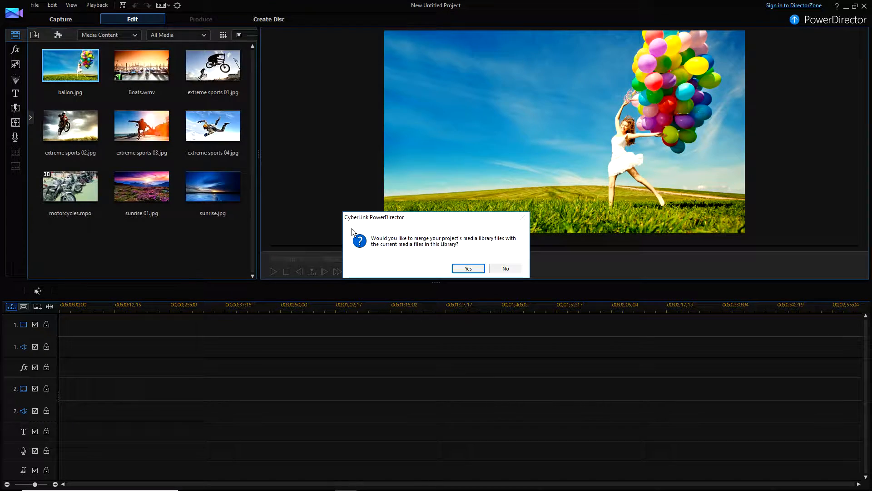
click(465, 272)
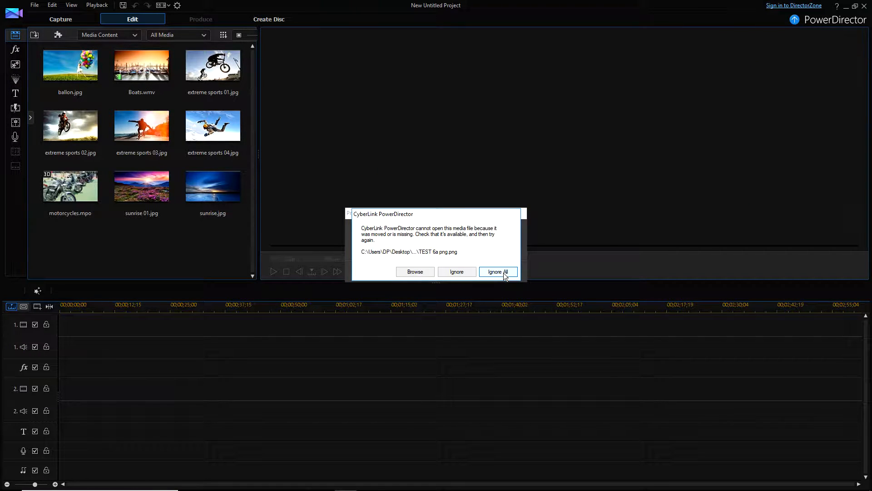
click(503, 272)
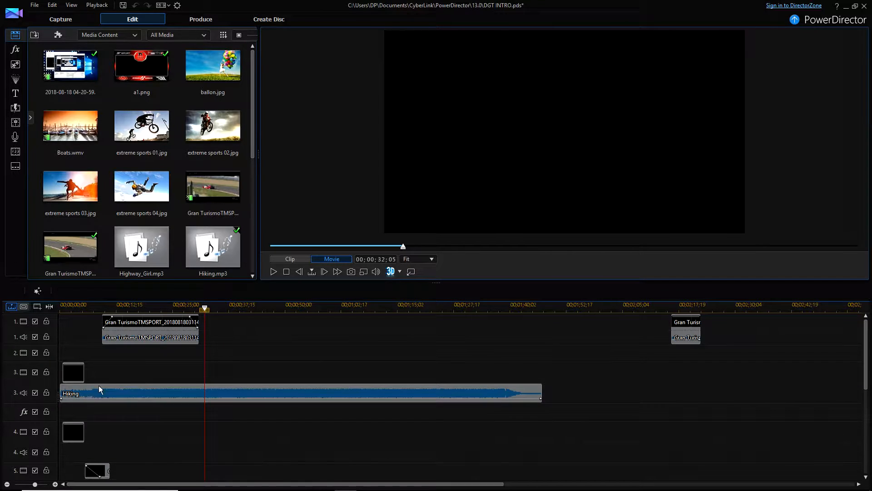
- Enlarge the timeline area to view the DGT INTRO tracks and select the short clip at the start of video track 3
scroll(126, 428, down, 3)
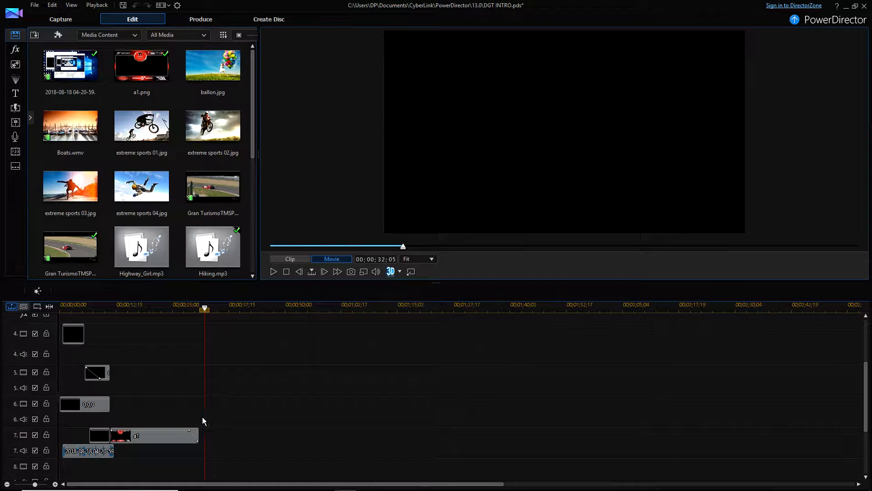
drag(437, 282, 427, 135)
scroll(635, 341, up, 2)
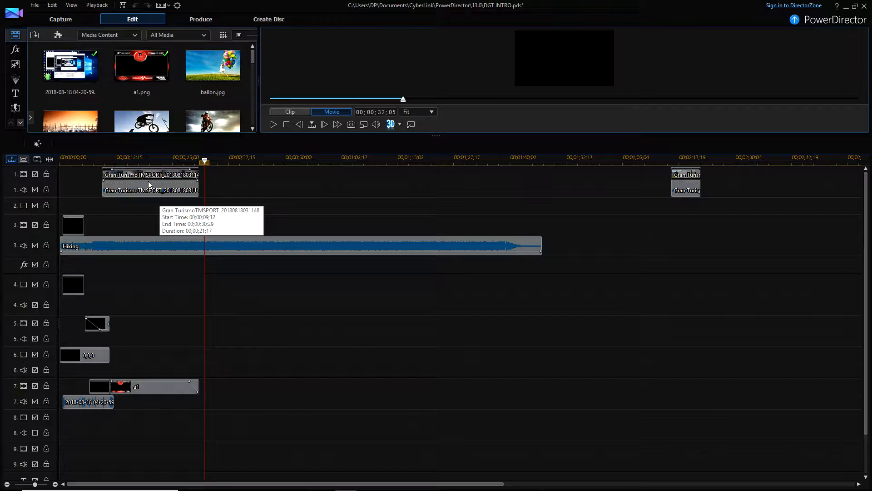
click(78, 226)
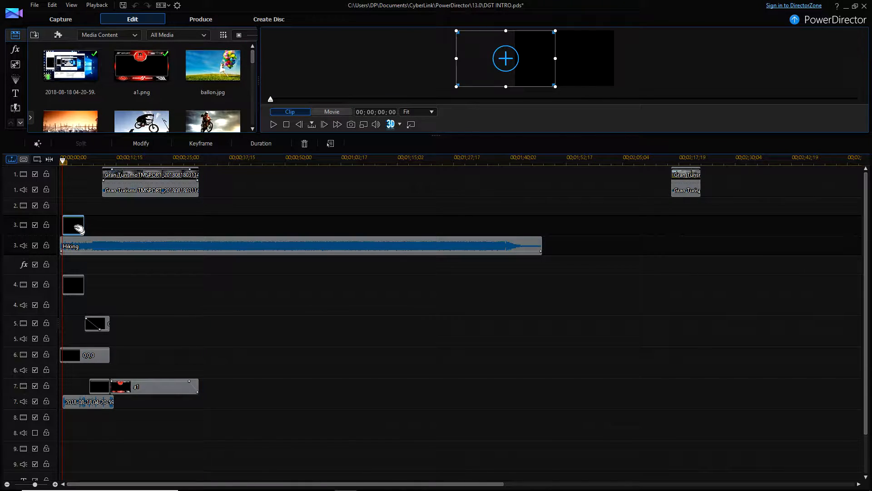
- Review the DGT INTRO layers by selecting the clips on video tracks 6 and 1 and the Hiking audio clip
click(94, 356)
click(133, 181)
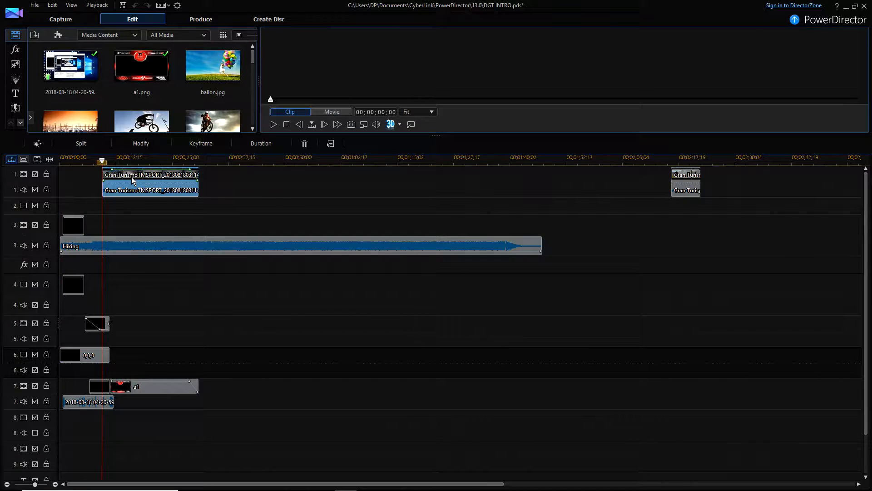
click(122, 242)
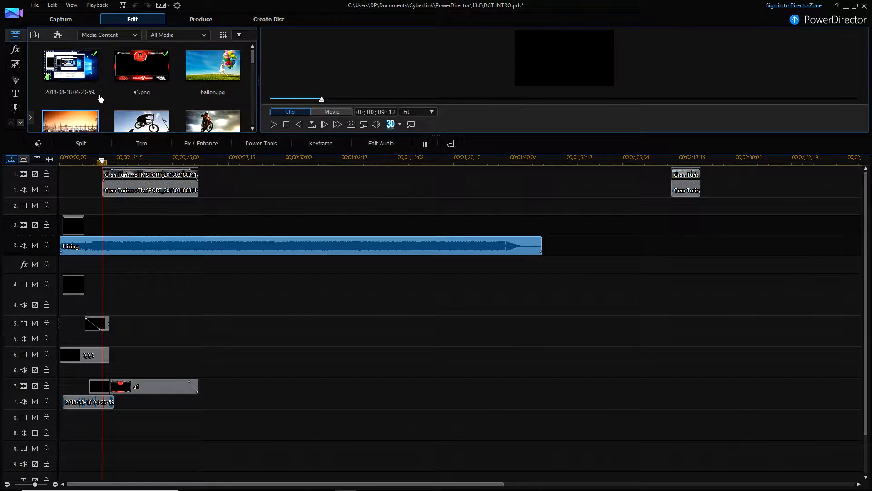
- Import the Untitled car image from the a PICS folder and place it on video track 4, directly after the short clip
click(36, 35)
click(56, 47)
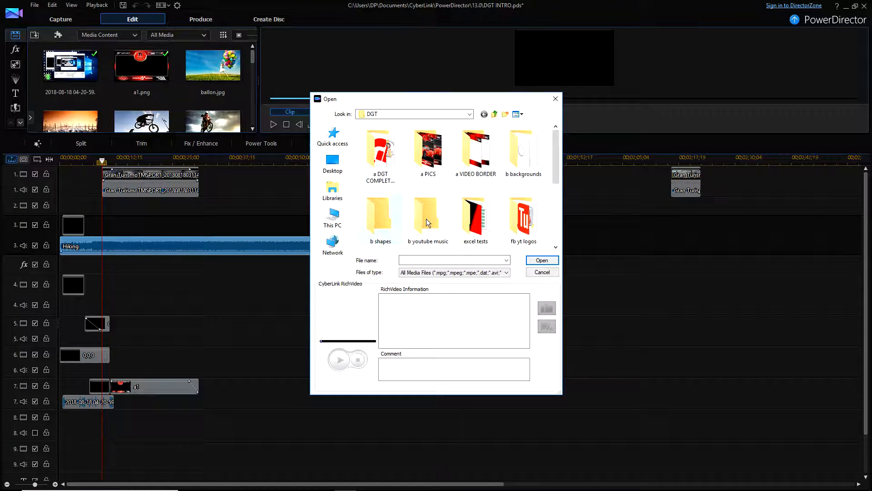
click(475, 156)
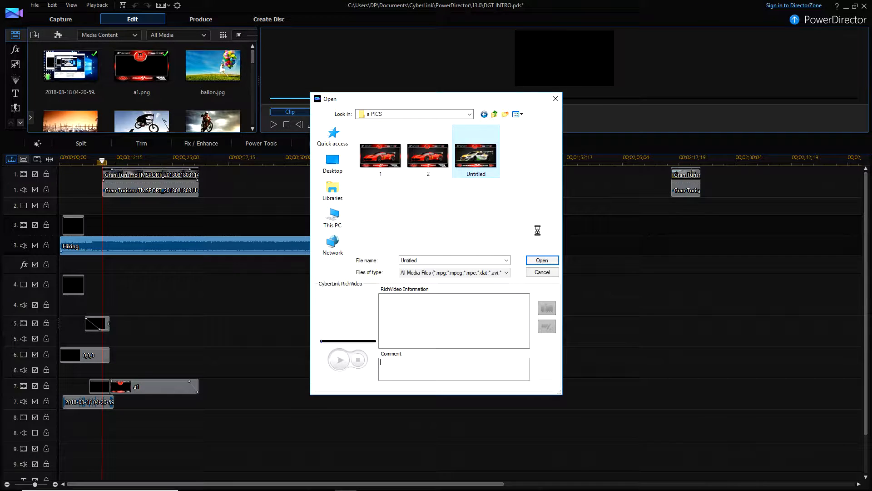
click(548, 260)
drag(73, 100, 92, 291)
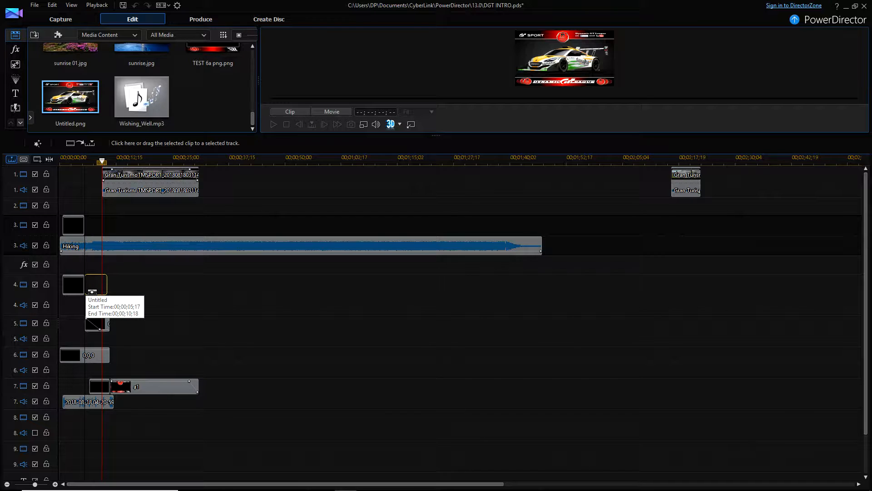
drag(92, 291, 93, 291)
- Copy the Untitled clip, try a Paste and Insert at the start of video track 6, and undo that paste
right_click(98, 287)
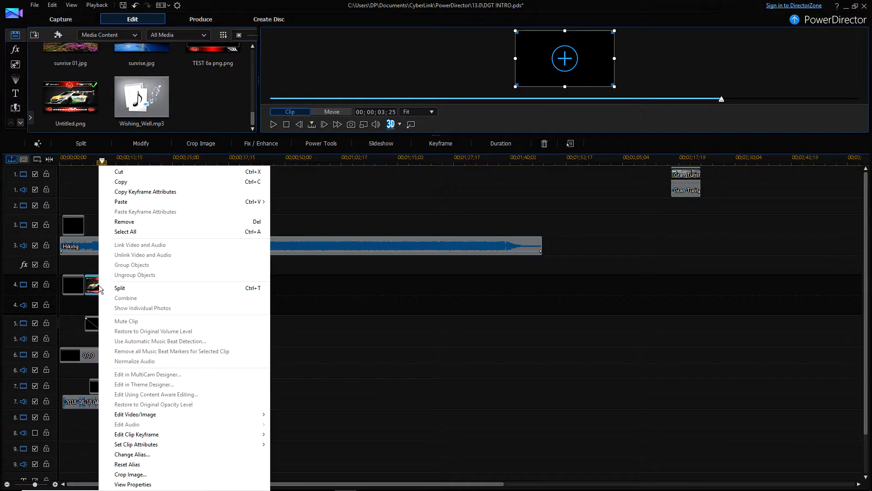
click(143, 182)
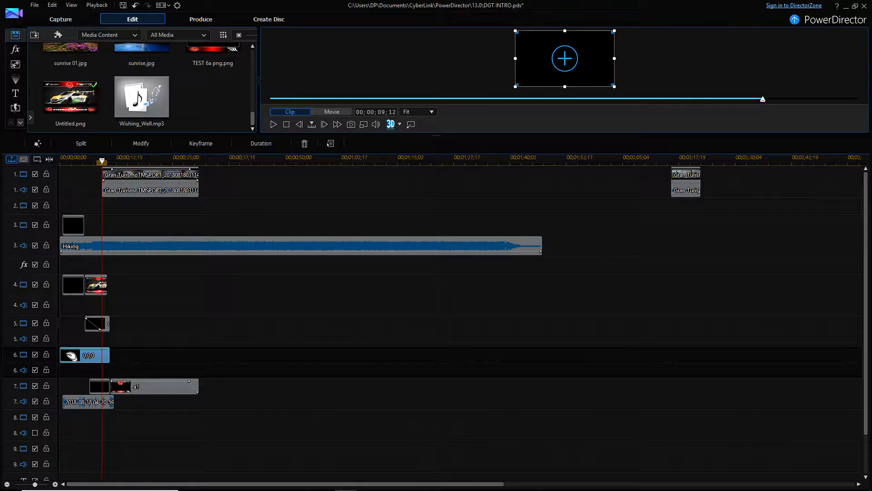
drag(102, 161, 61, 161)
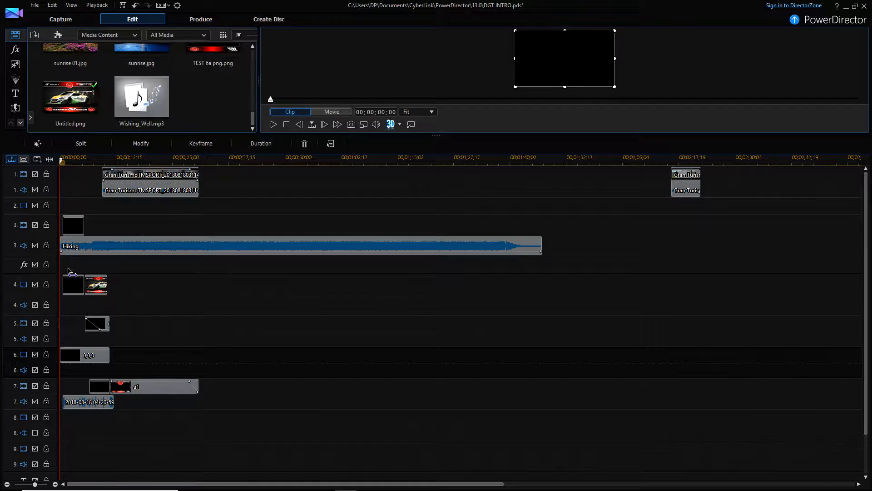
click(75, 359)
right_click(73, 359)
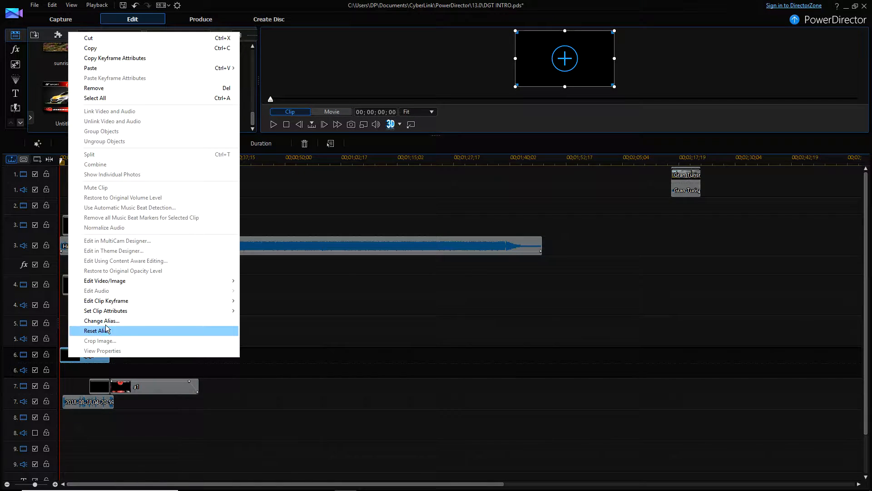
mouse_move(114, 73)
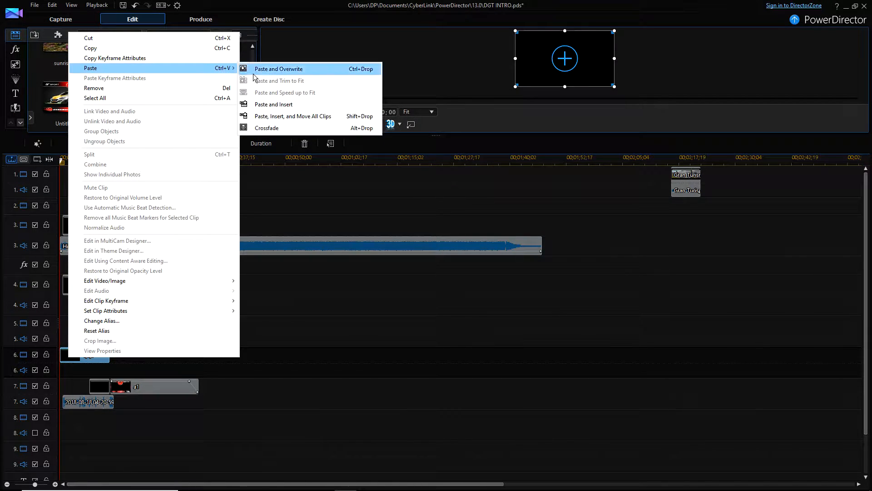
click(257, 104)
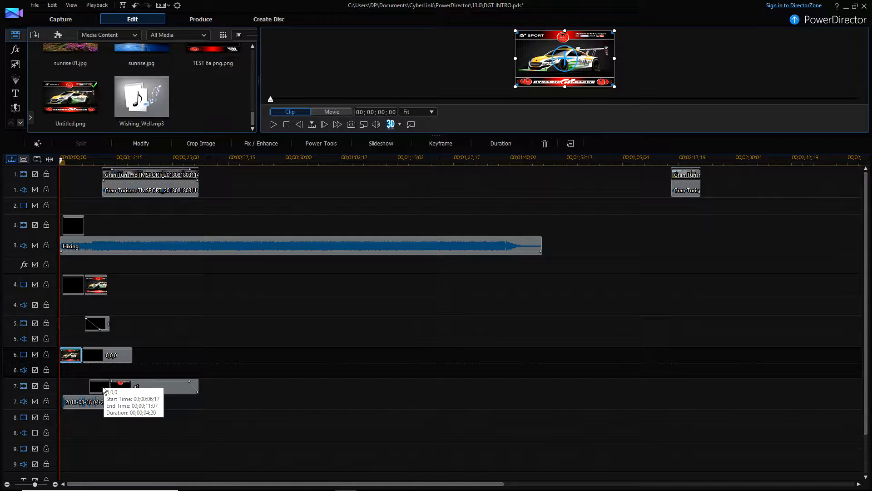
click(135, 6)
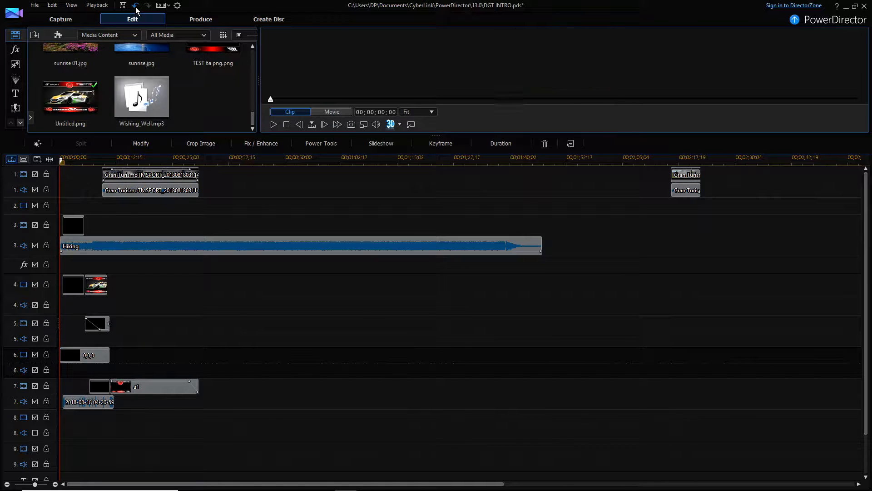
- Paste the Untitled clip on video track 6 at 00;02;22;18 and move it to video track 3, directly after the short clip
click(727, 165)
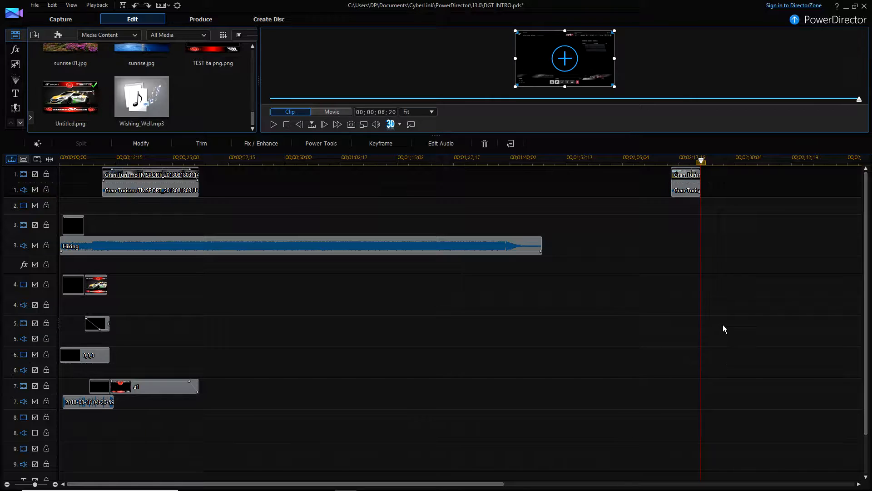
right_click(734, 356)
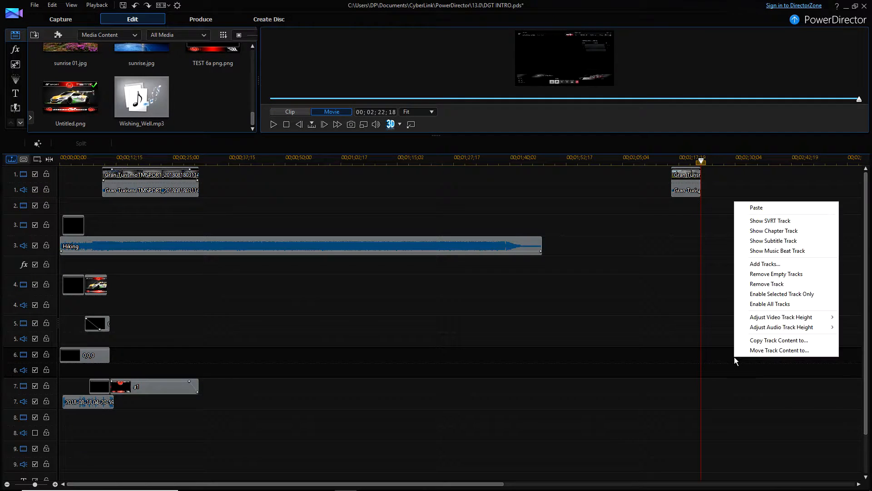
click(772, 208)
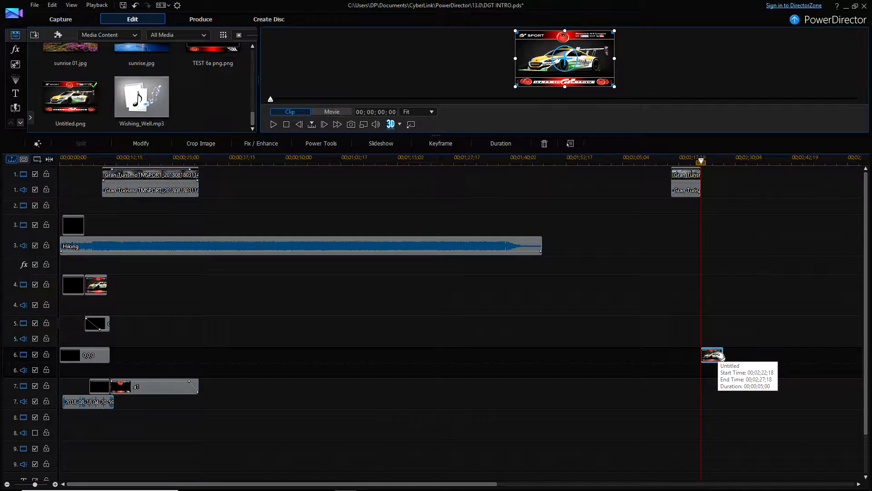
drag(711, 355, 104, 237)
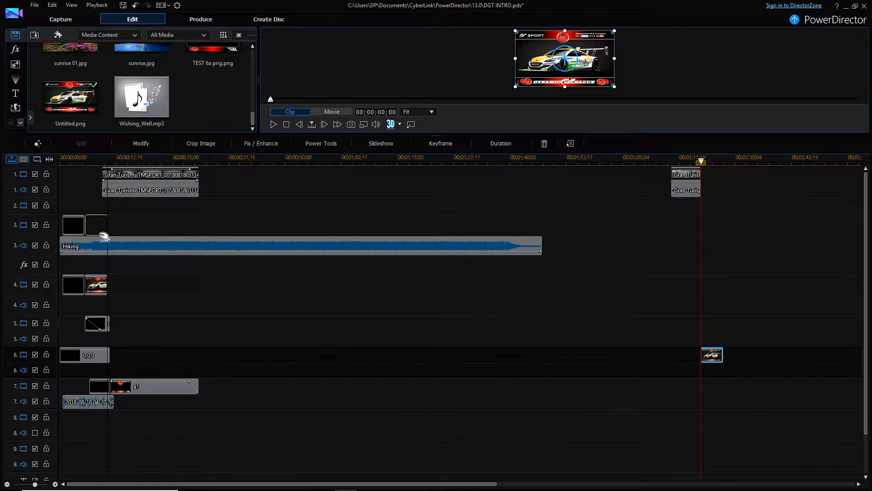
drag(104, 237, 103, 238)
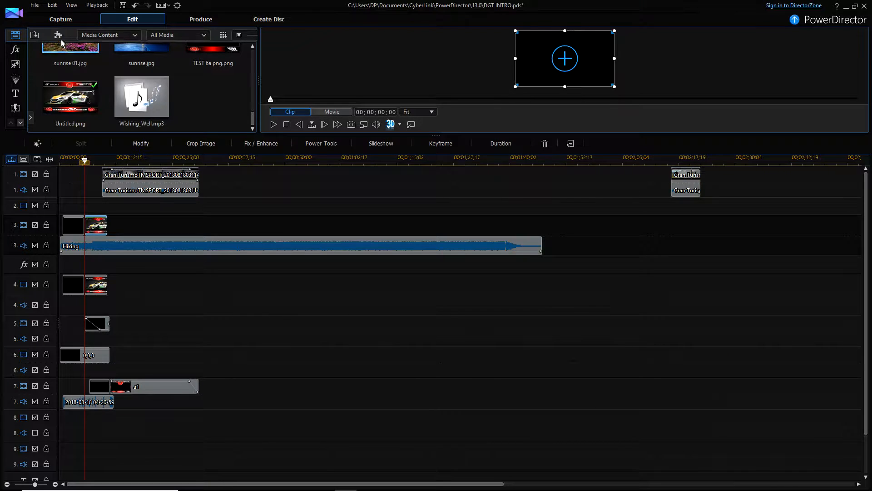
- Start a new project without saving the changes and open the test project, merging its media library files
click(35, 5)
click(46, 15)
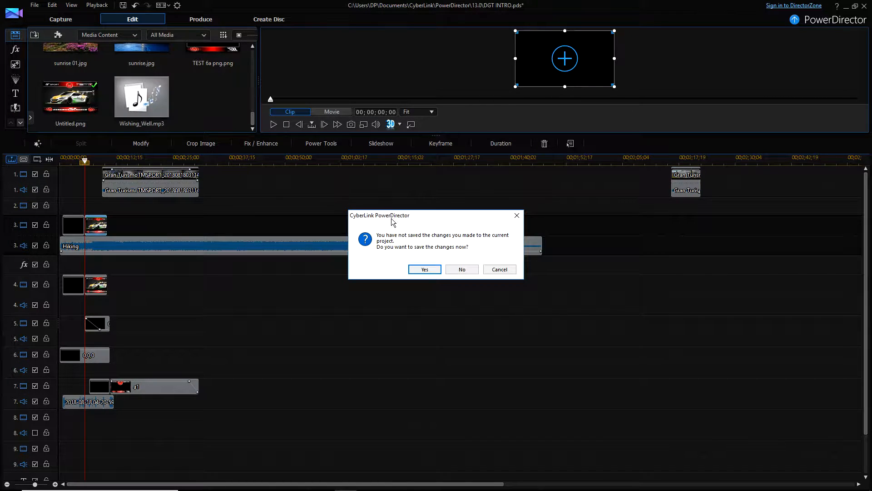
click(461, 269)
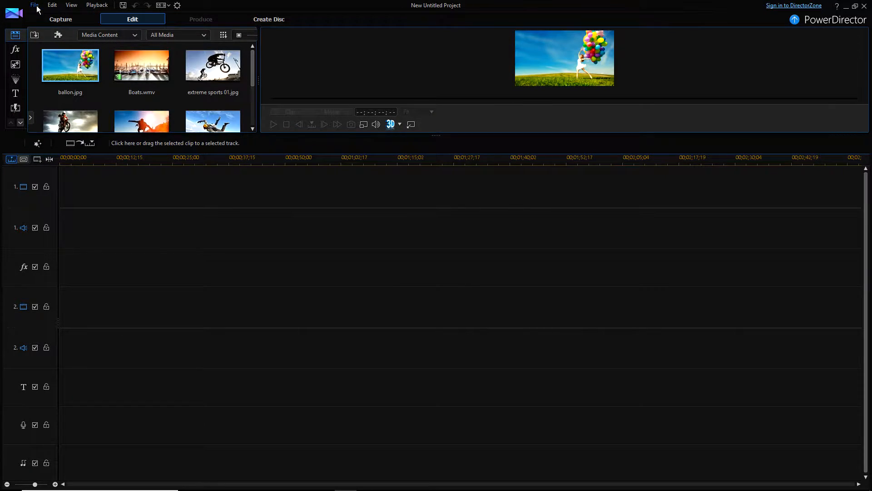
click(35, 5)
click(60, 36)
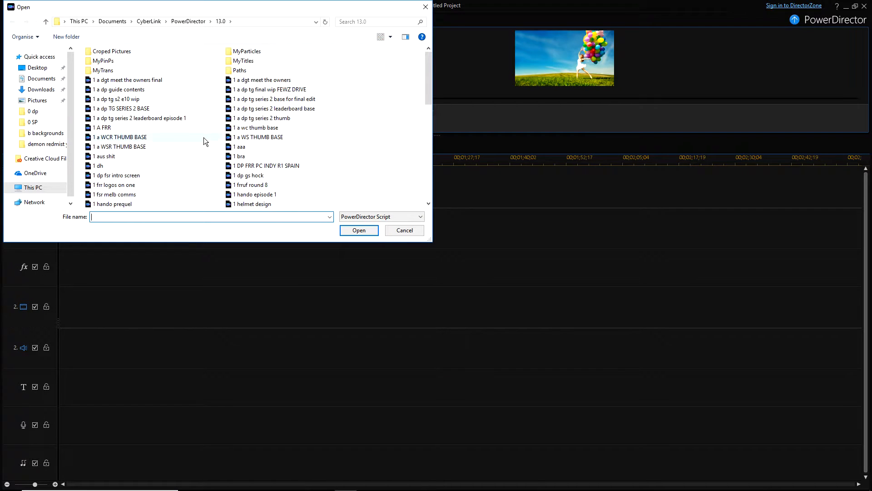
scroll(203, 138, down, 10)
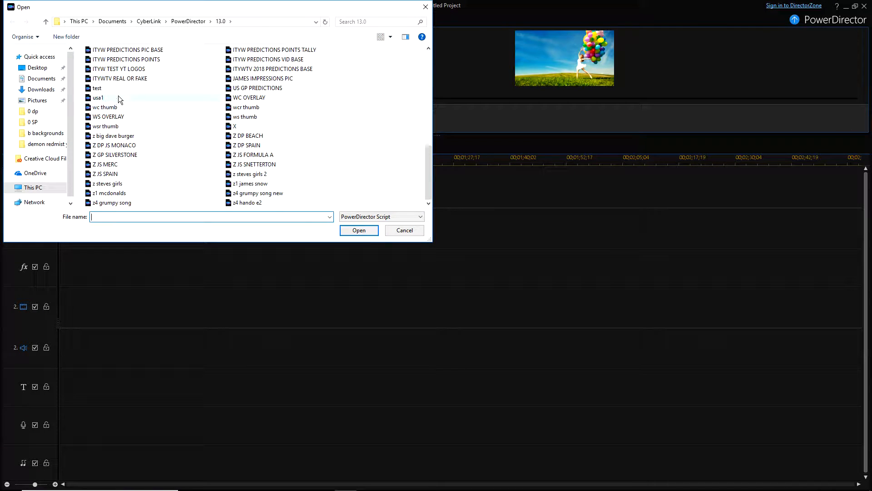
click(121, 91)
click(357, 230)
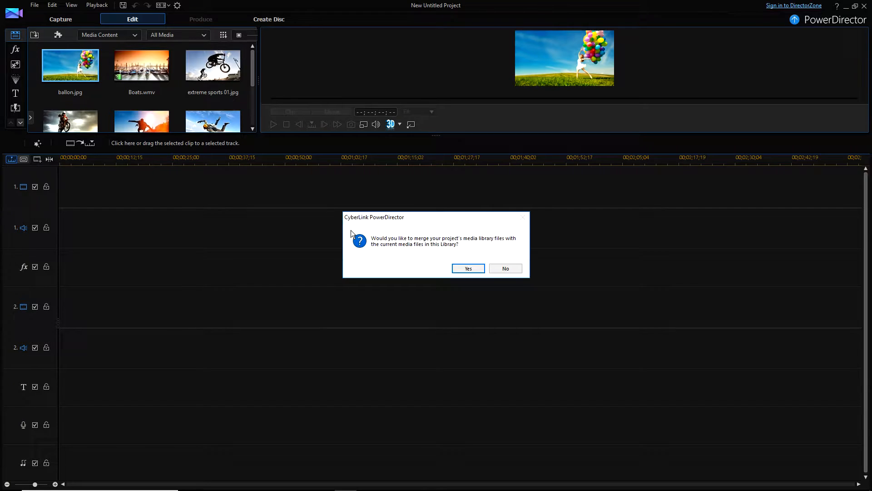
click(468, 268)
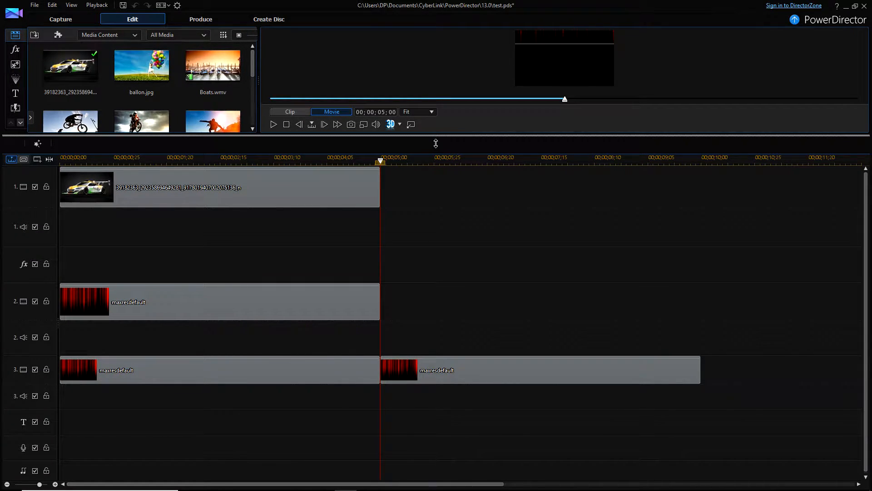
- Enlarge the preview area and remove the second maxresdefault clip from video track 3
drag(435, 135, 437, 245)
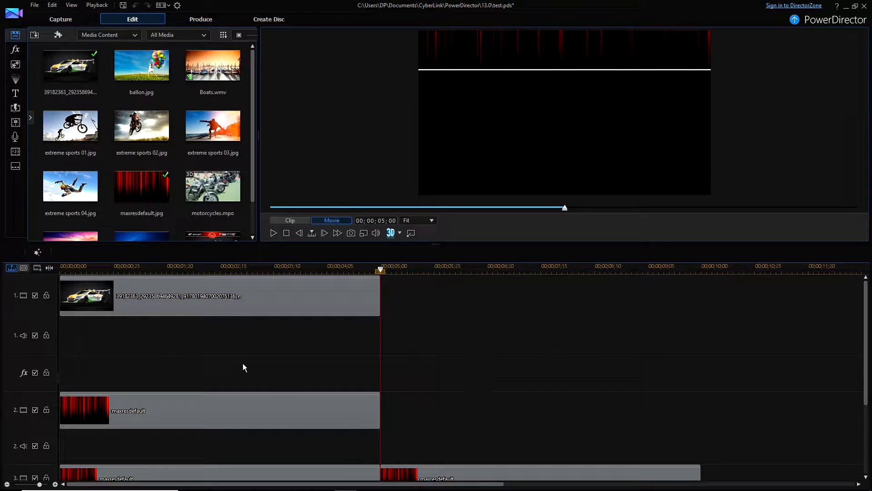
click(104, 268)
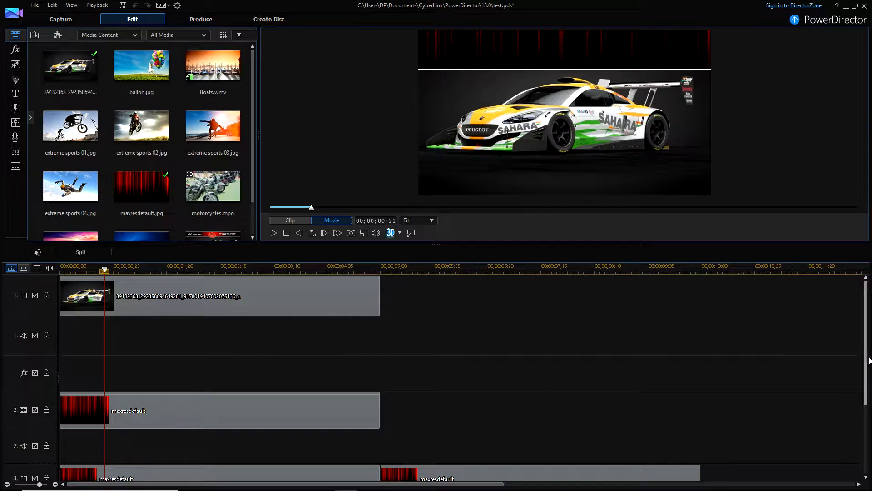
scroll(869, 360, down, 2)
click(481, 405)
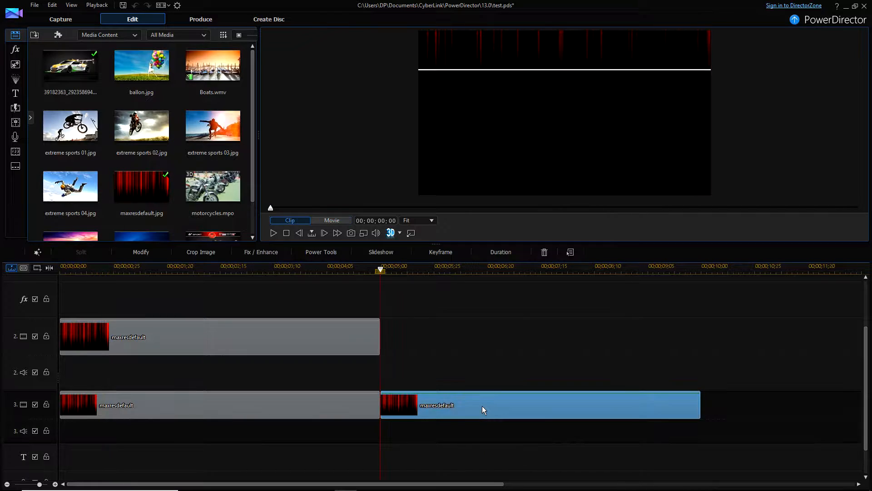
right_click(482, 405)
click(531, 292)
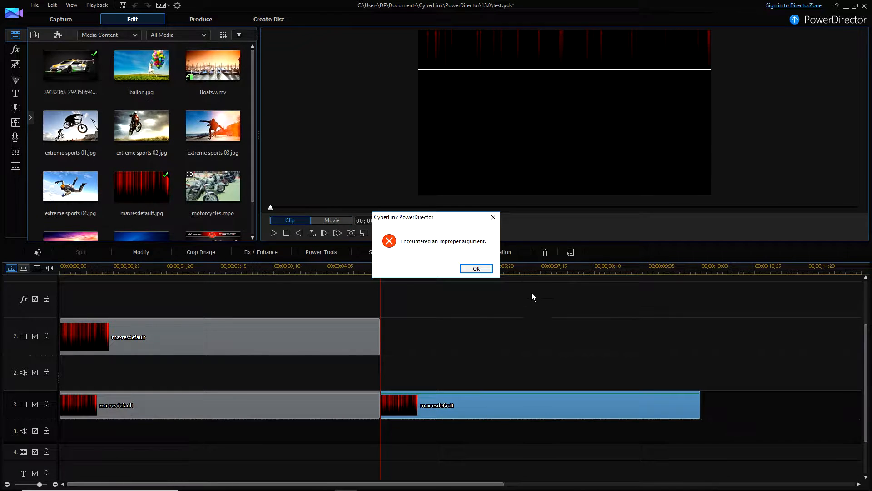
click(477, 269)
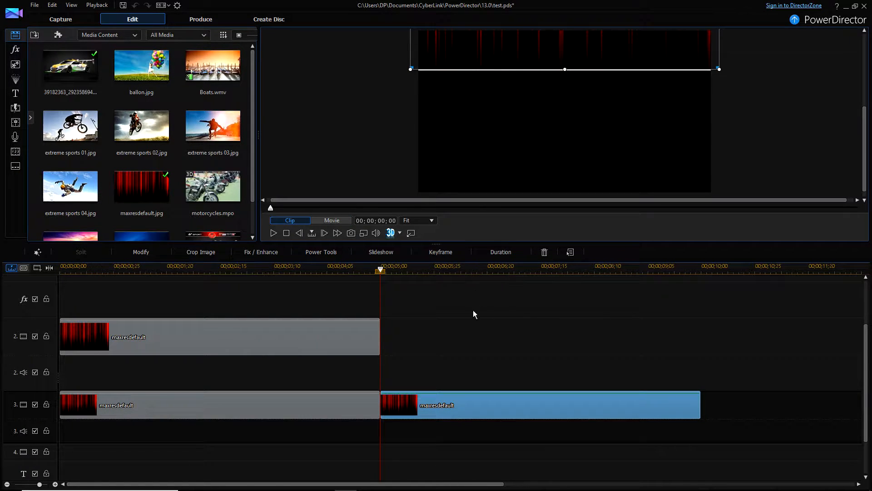
right_click(463, 407)
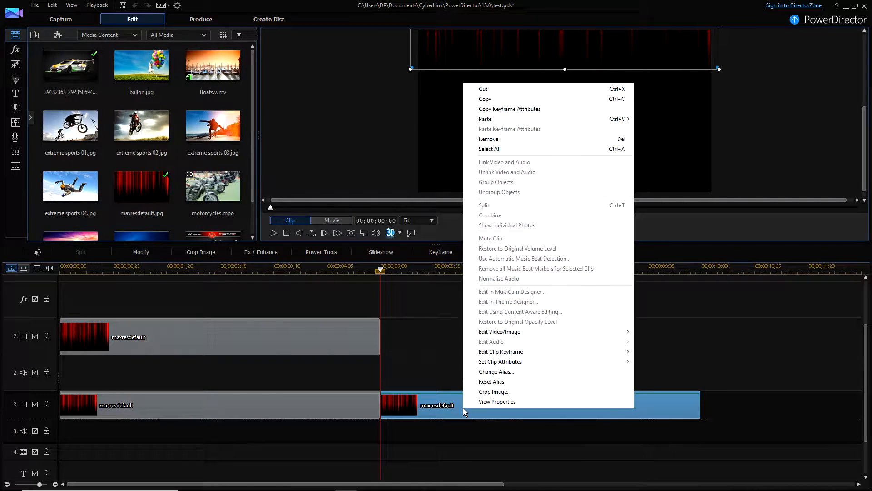
click(506, 142)
- Move the remaining striped image on video track 3 down in the preview so it forms a strip below the car
click(168, 409)
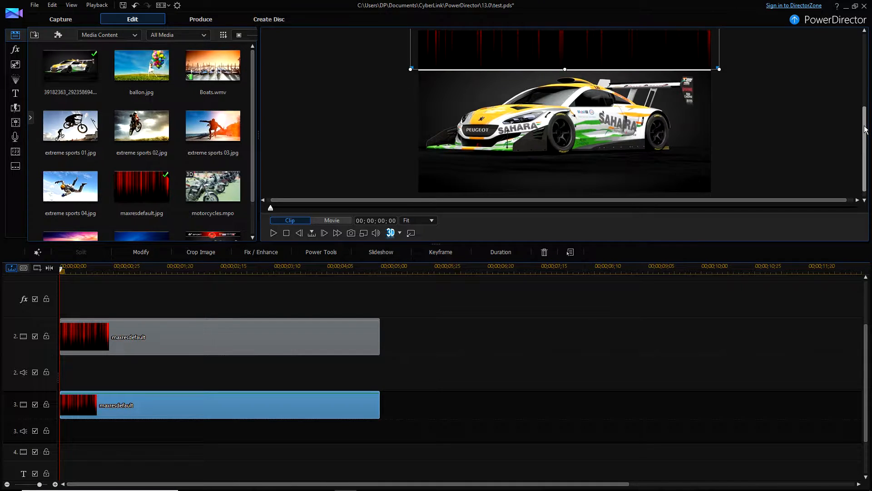
drag(864, 128, 863, 102)
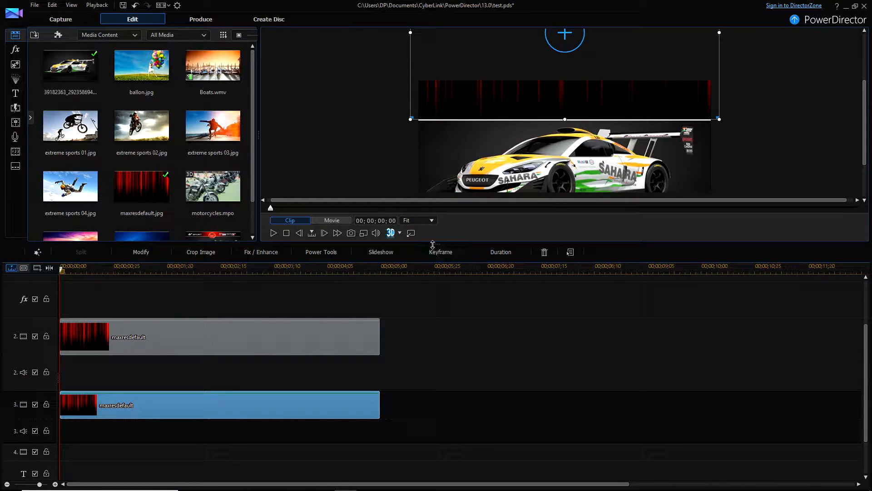
drag(436, 245, 436, 348)
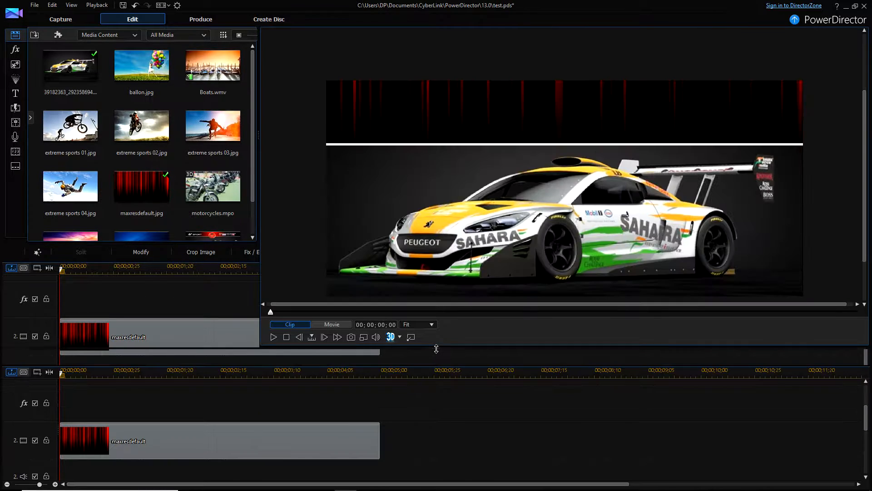
drag(595, 80, 594, 275)
drag(606, 99, 634, 237)
drag(621, 202, 620, 278)
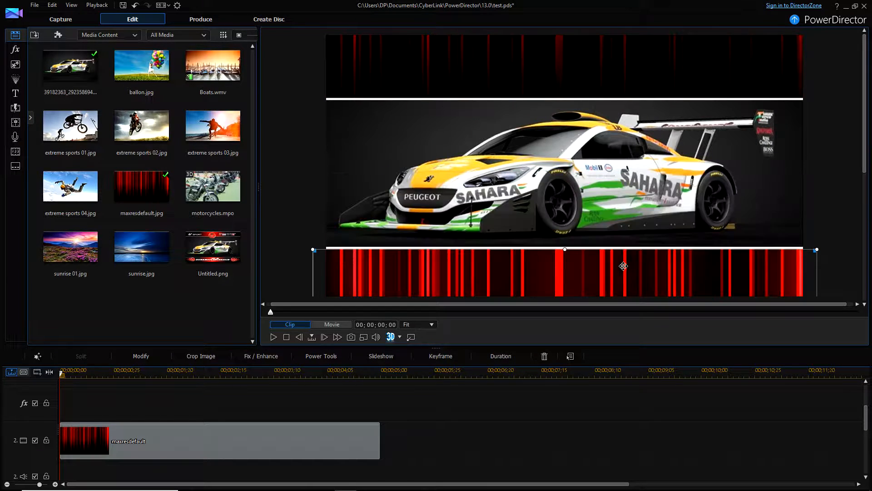
- Rotate the striped image below the car 180 degrees so its dark end lies along the white border line
drag(863, 124, 862, 172)
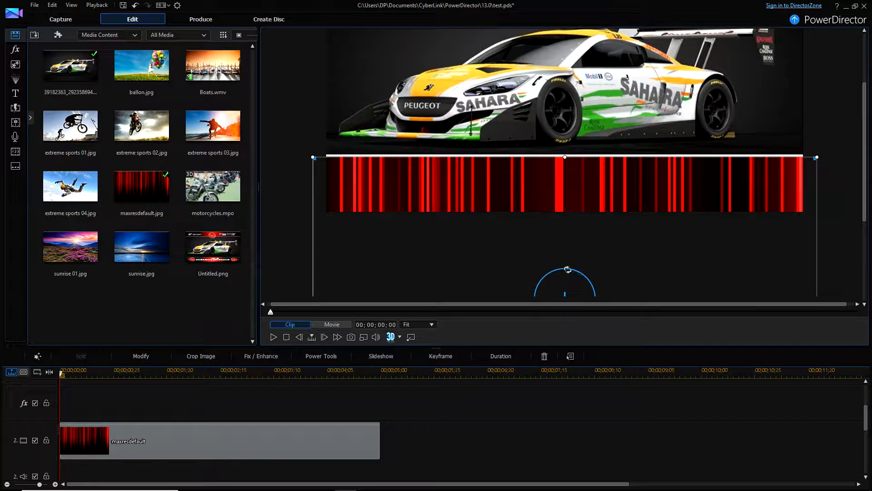
drag(567, 270, 512, 312)
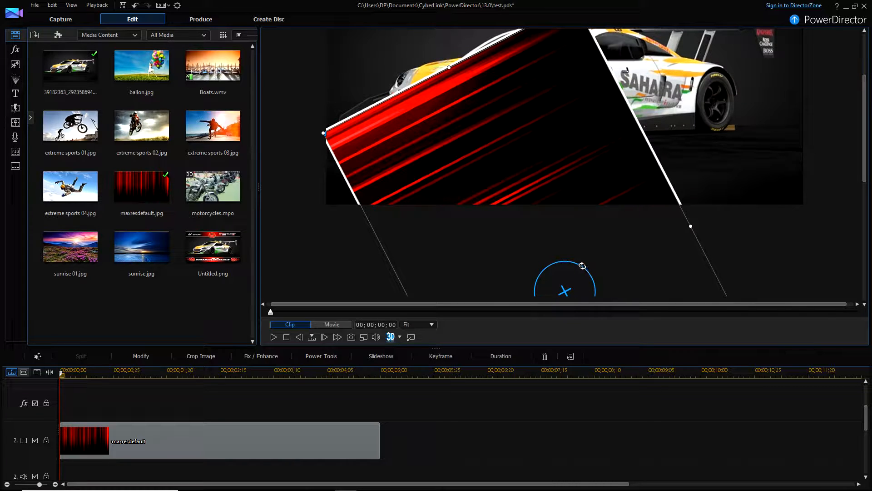
drag(582, 265, 549, 260)
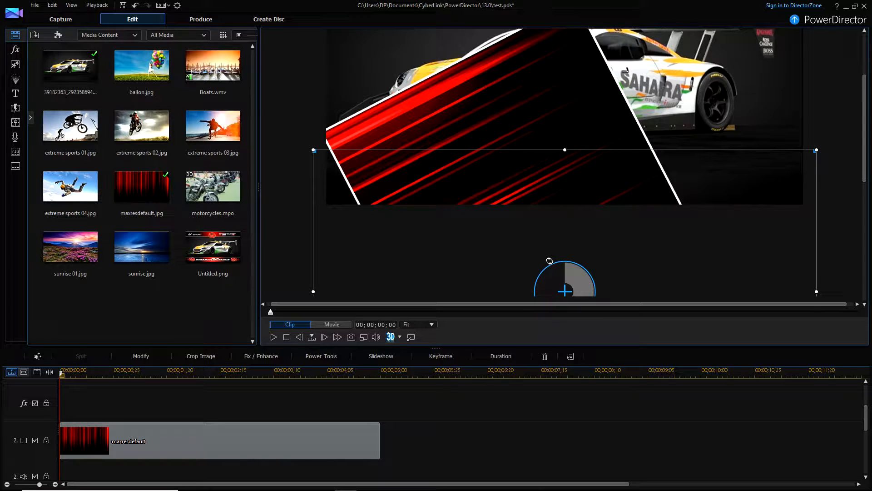
mouse_move(549, 260)
mouse_down()
mouse_move(573, 262)
mouse_move(552, 262)
mouse_up()
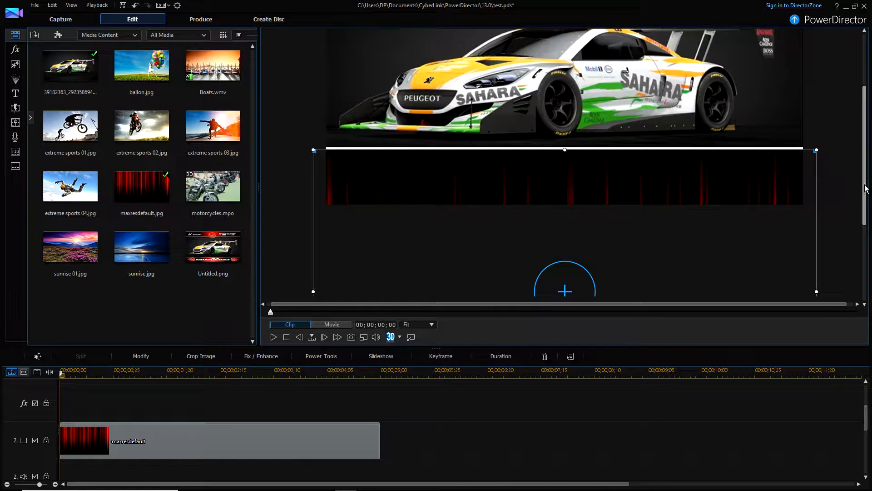
drag(866, 188, 867, 105)
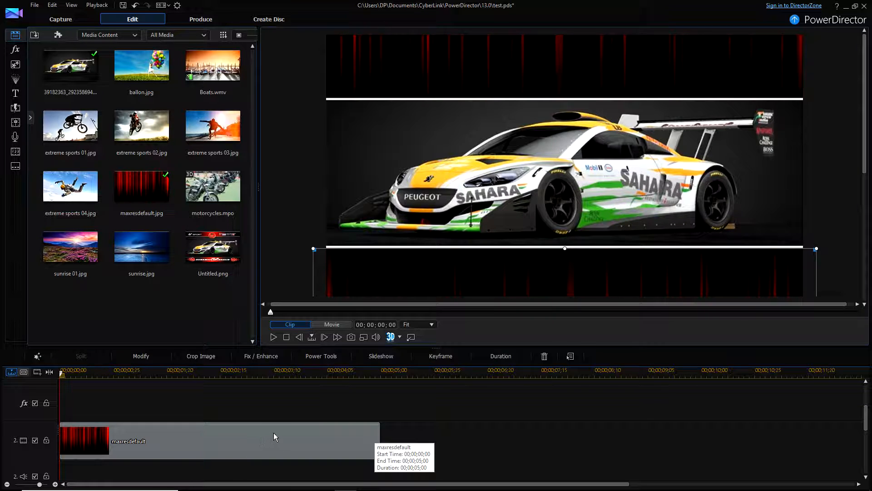
- Import 1 sided dgt strip, 1 sided right dgt strip and 1DGT SCRATCH 1920 PNG from the a DGT COMPLETED LOGOS folder
click(34, 35)
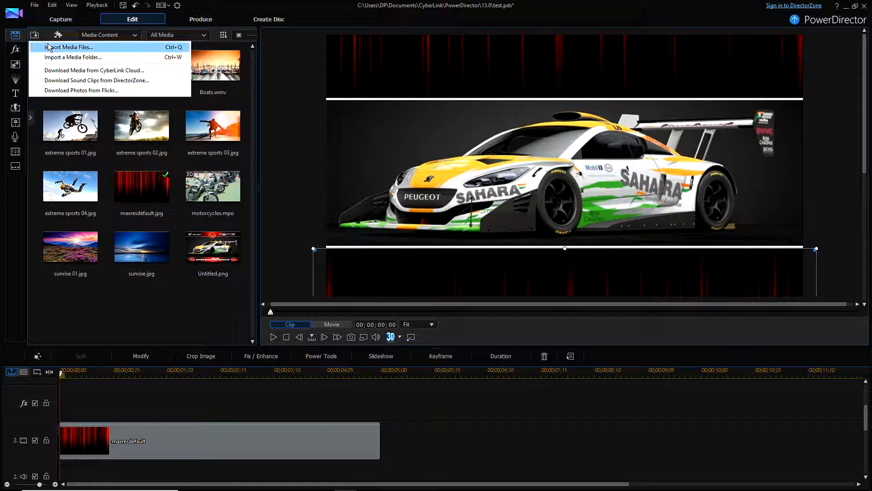
click(49, 47)
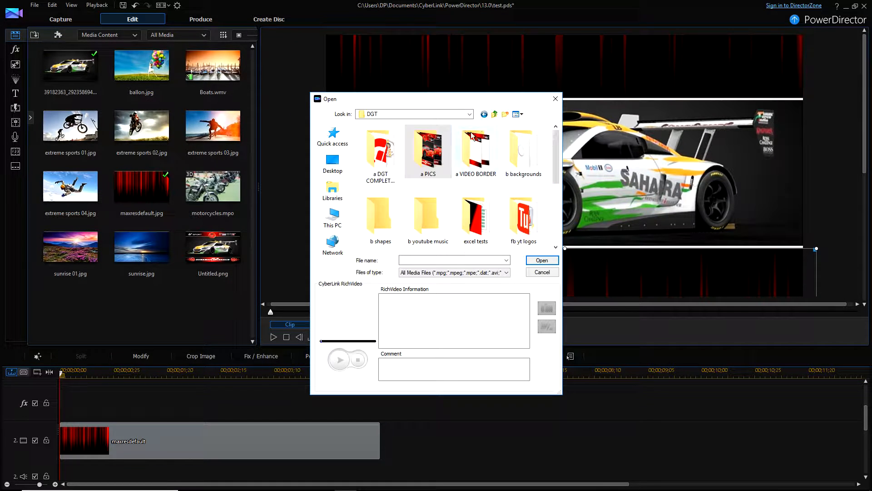
double_click(381, 156)
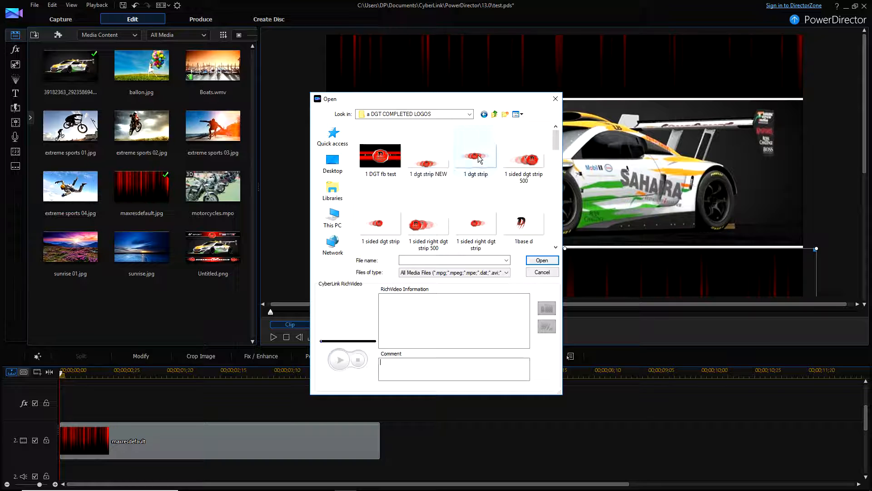
click(521, 165)
ctrl+click(383, 220)
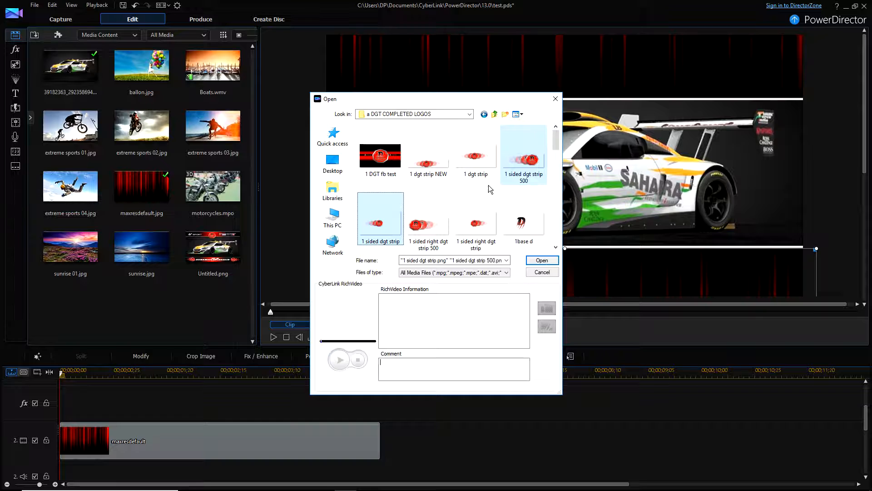
ctrl+click(508, 159)
ctrl+click(482, 226)
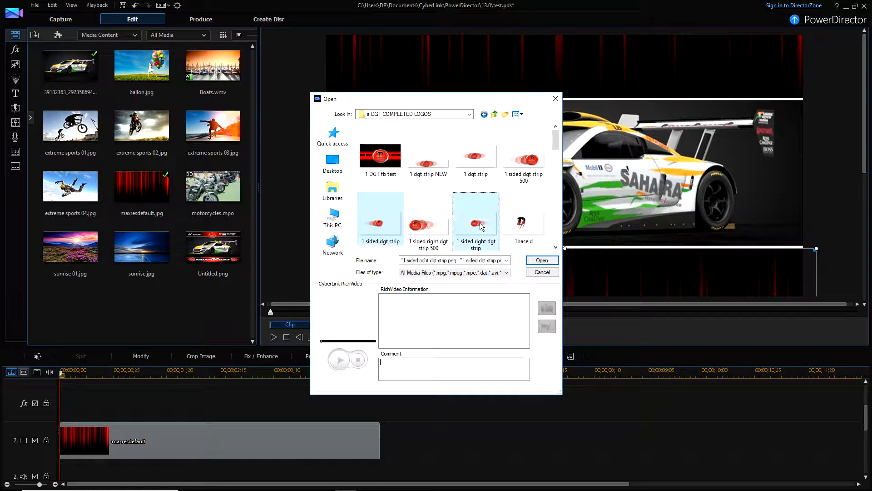
drag(556, 146, 562, 235)
ctrl+click(532, 141)
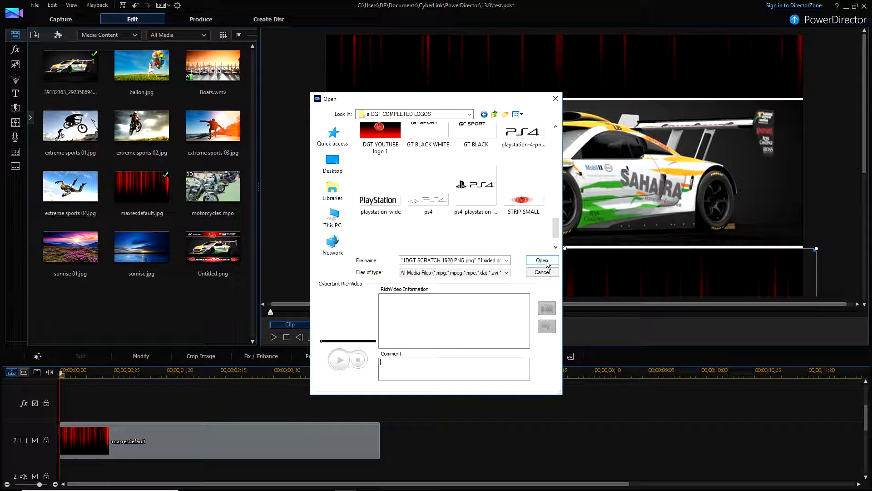
click(548, 261)
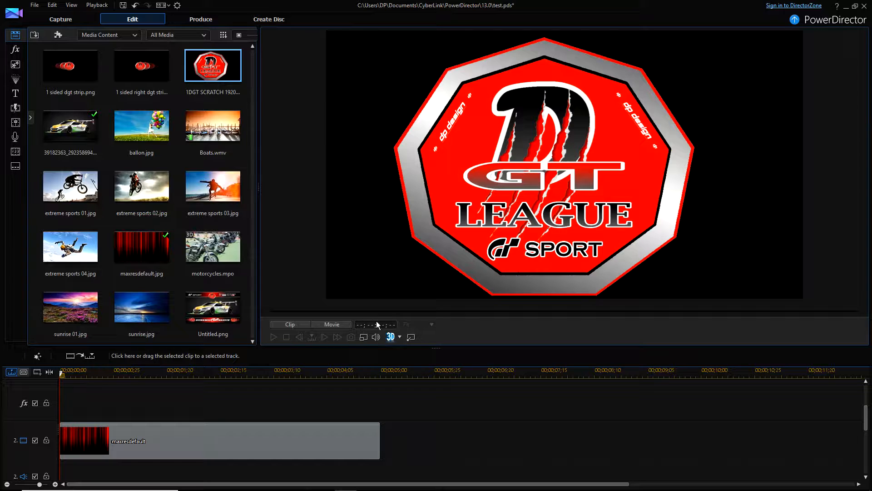
- Place the 1DGT SCRATCH 1920 logo at the start of video track 4 and shrink it into the centre of the upper striped border
drag(437, 348, 438, 282)
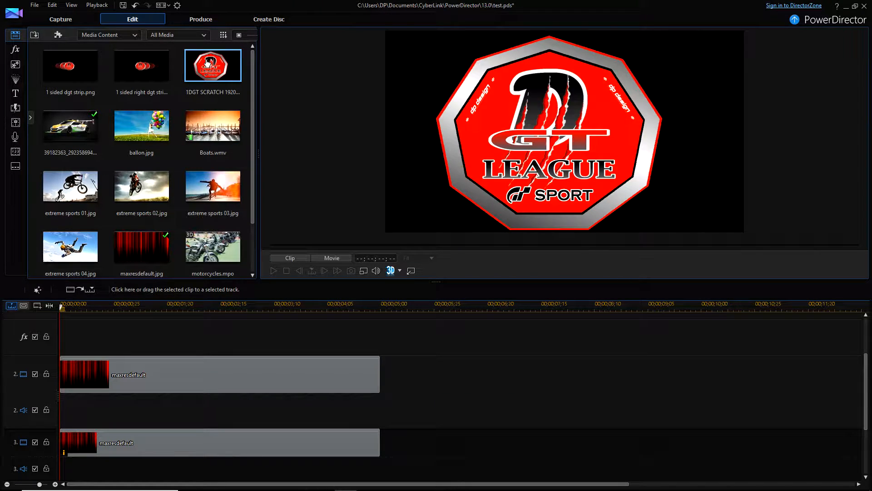
drag(208, 63, 68, 454)
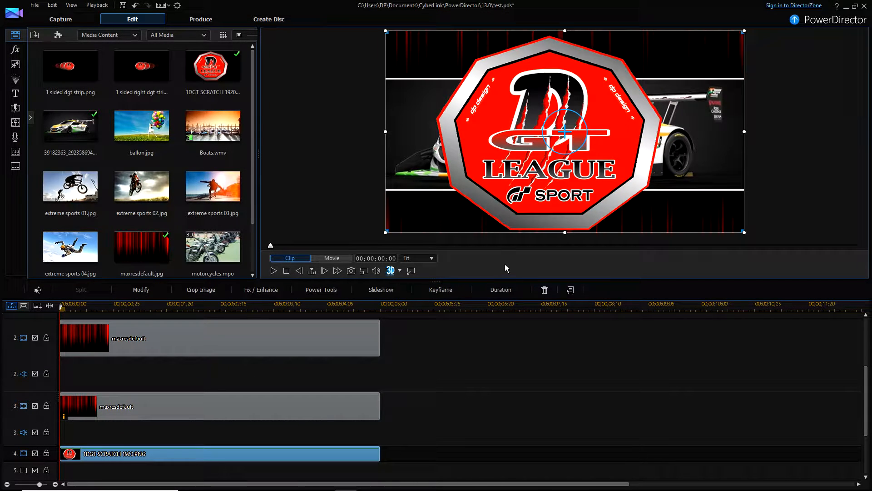
drag(566, 217, 565, 86)
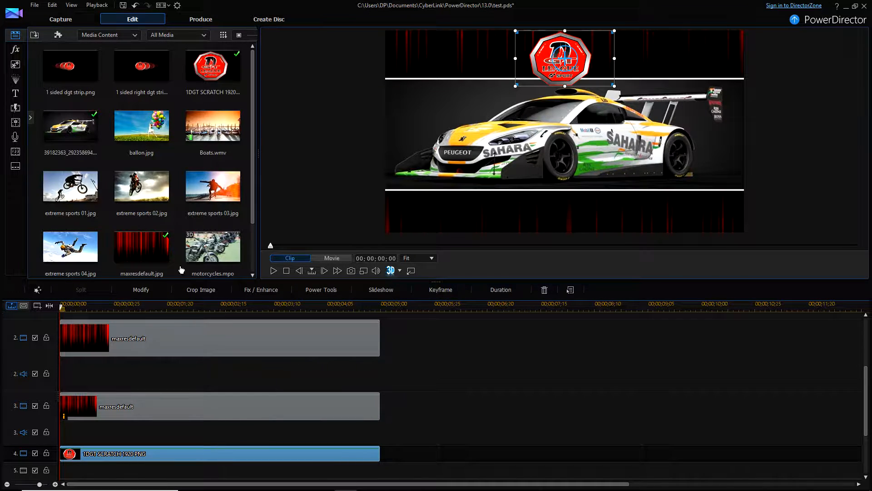
drag(141, 66, 64, 464)
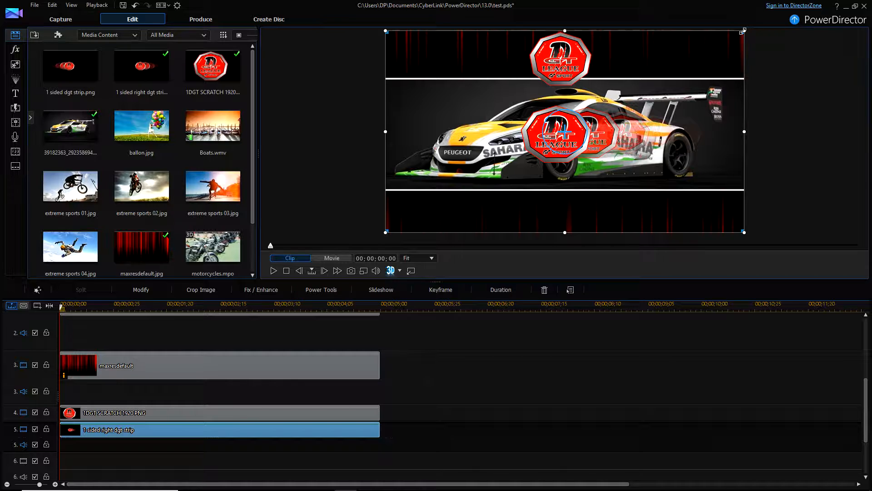
drag(743, 31, 542, 194)
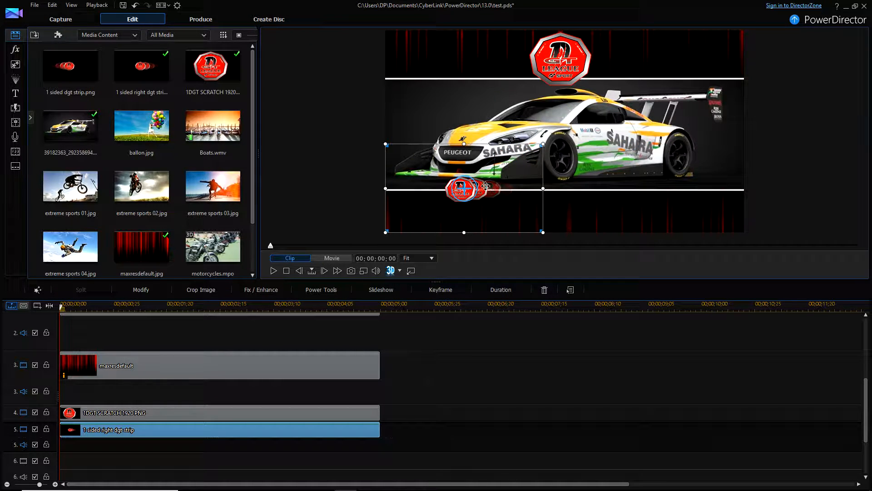
right_click(151, 430)
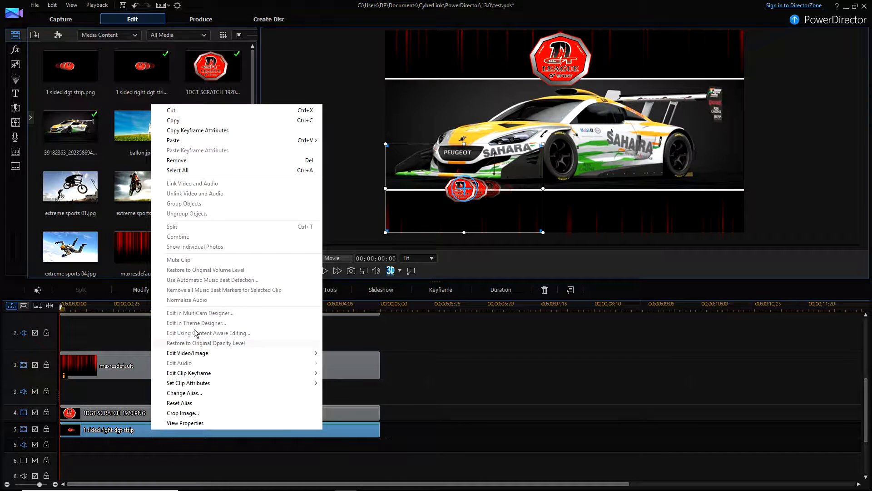
click(205, 165)
- Place 1 sided dgt strip at the start of video track 5, scale it down and position its logos in the lower border's left part
drag(70, 66, 91, 432)
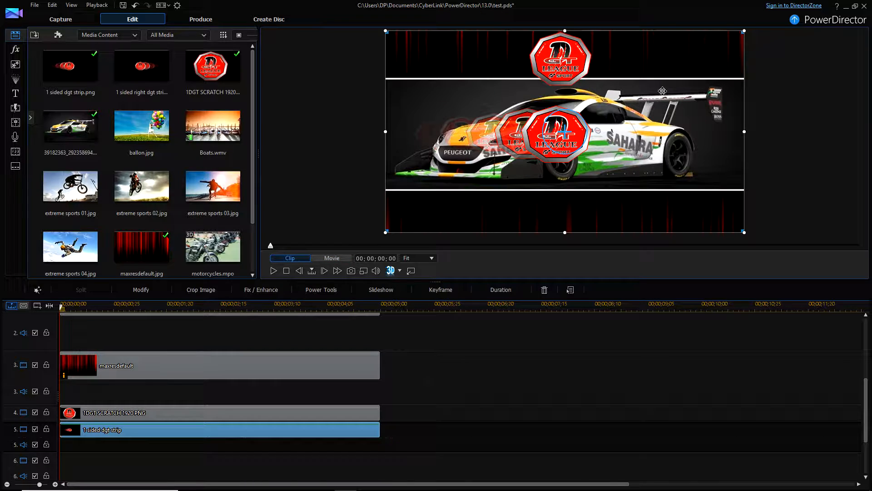
drag(732, 41, 467, 222)
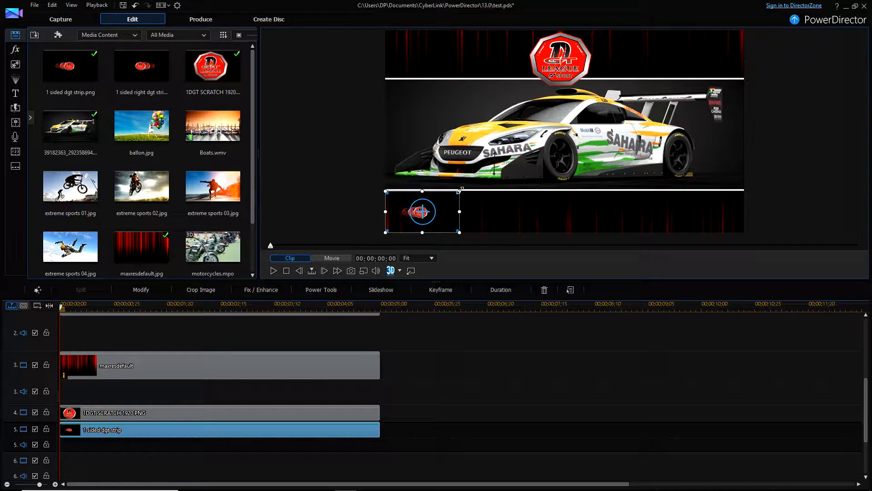
drag(461, 189, 515, 177)
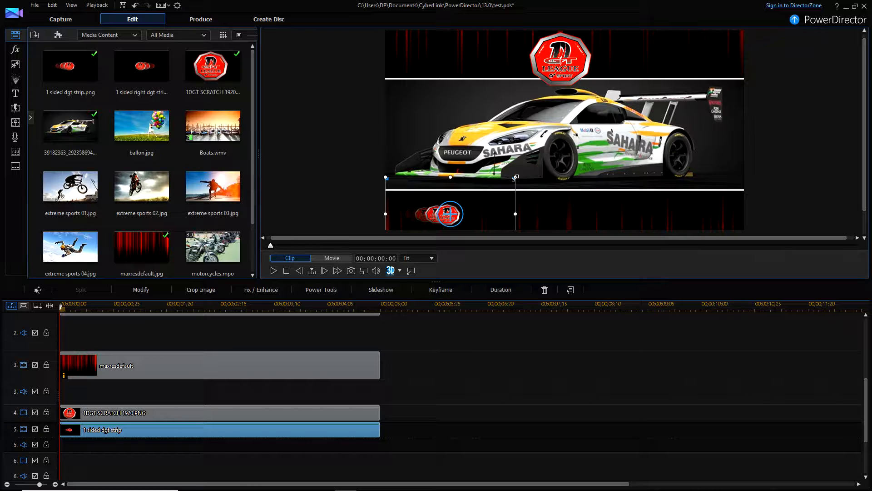
drag(515, 177, 629, 112)
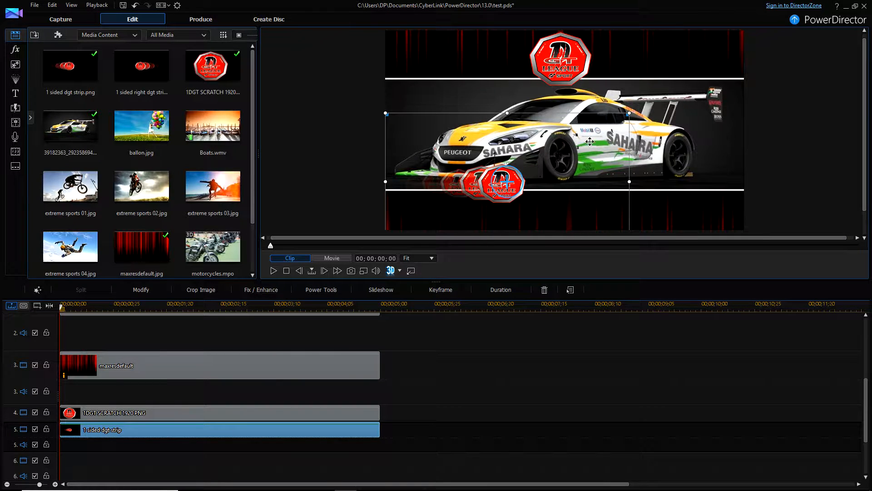
drag(590, 142, 564, 161)
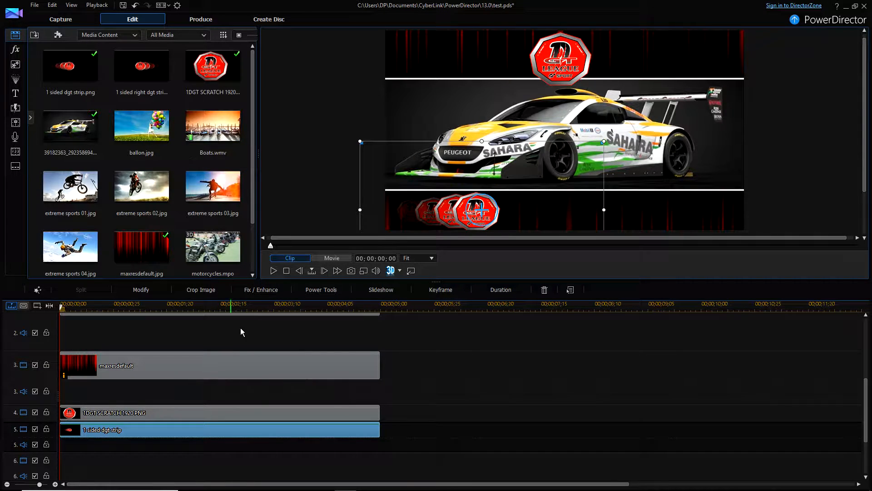
- Take a snapshot of the layered composition at 00;00;00;00 and save it under the name u
scroll(214, 186, down, 2)
click(226, 256)
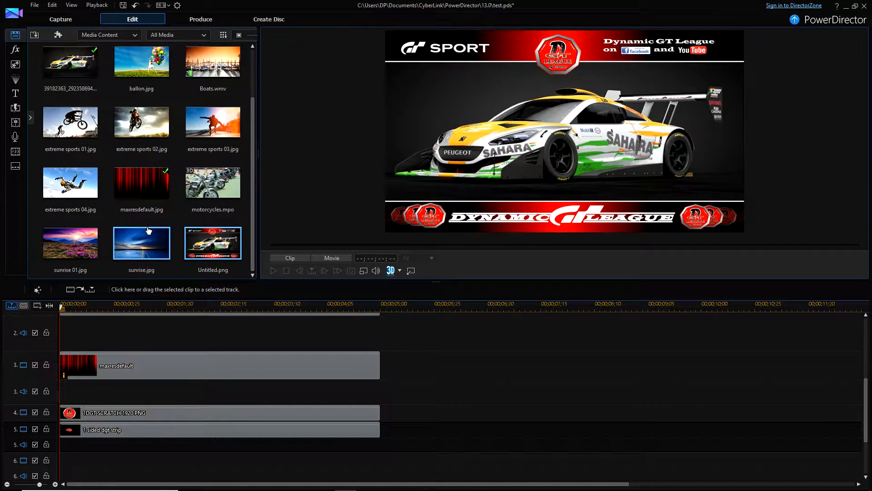
click(364, 271)
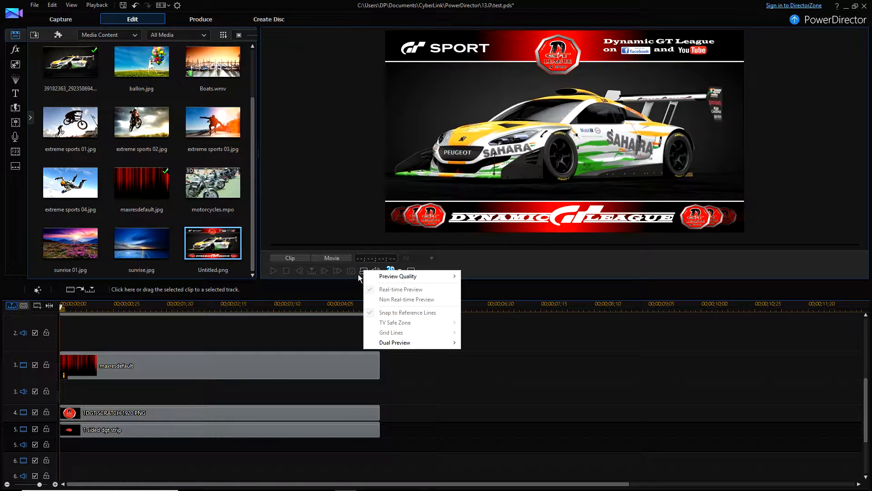
click(349, 288)
click(268, 358)
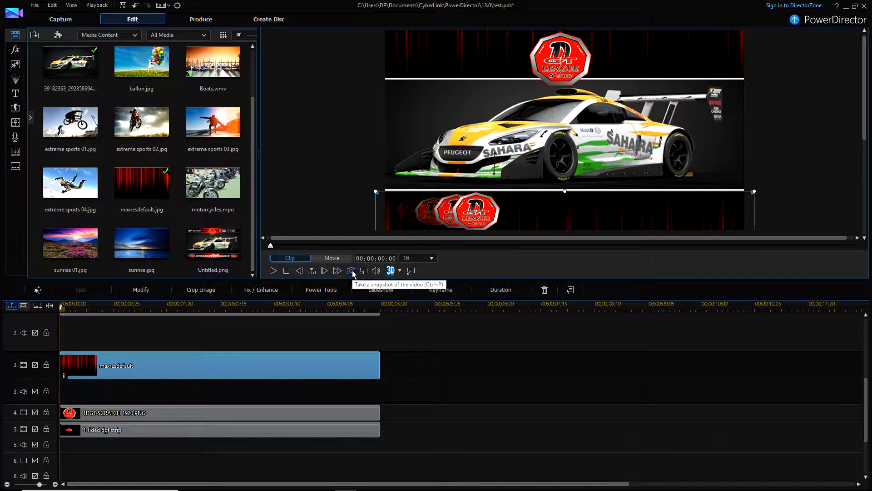
click(351, 271)
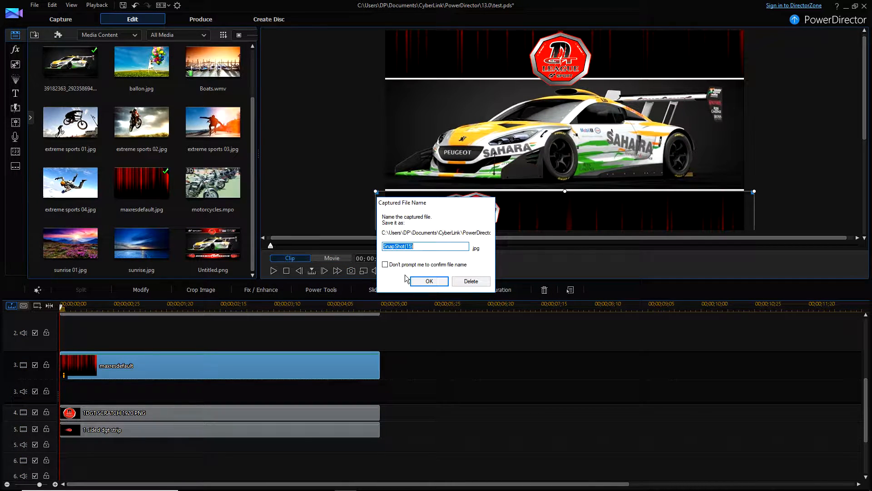
click(440, 281)
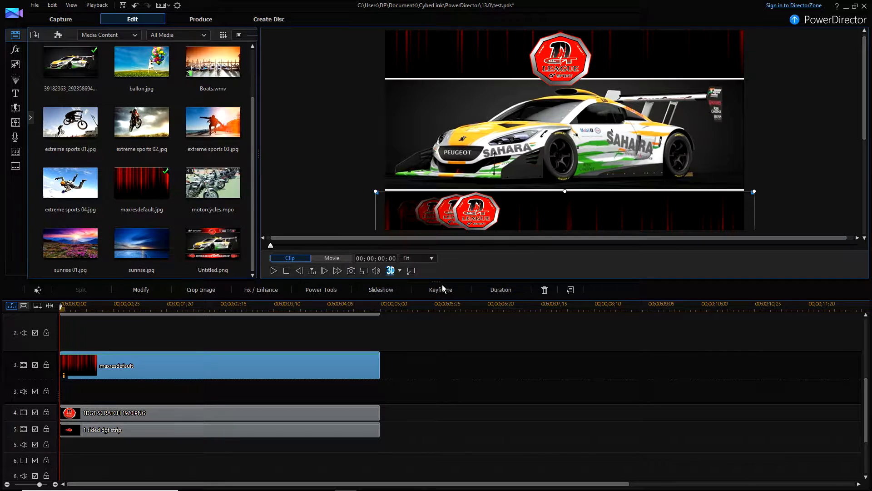
- Compare the u.jpg snapshot with the finished Untitled.png image in the media library
scroll(223, 245, down, 1)
click(77, 245)
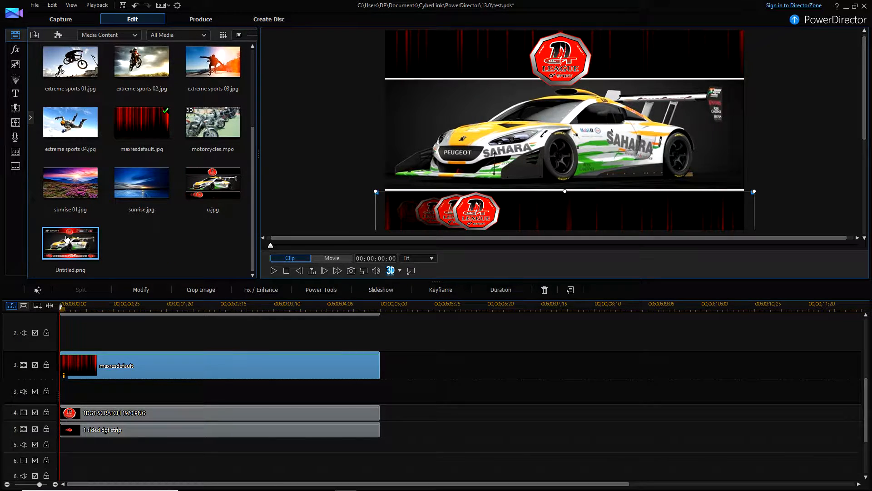
click(218, 184)
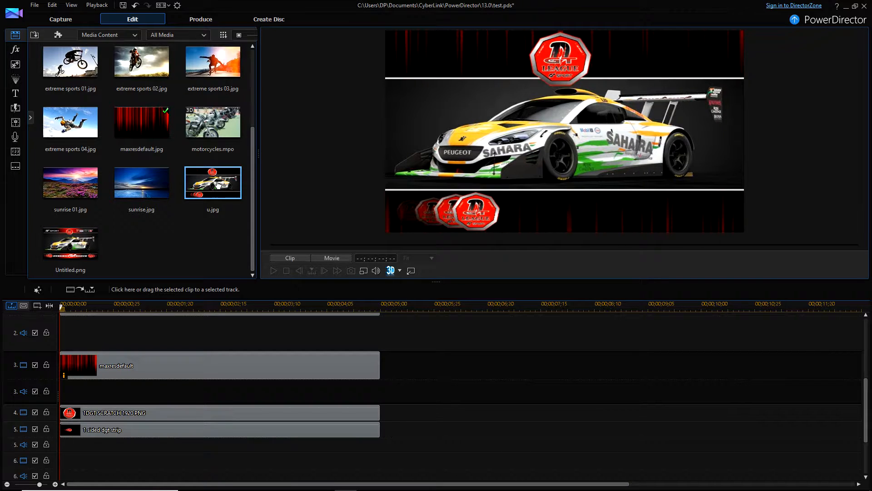
click(74, 238)
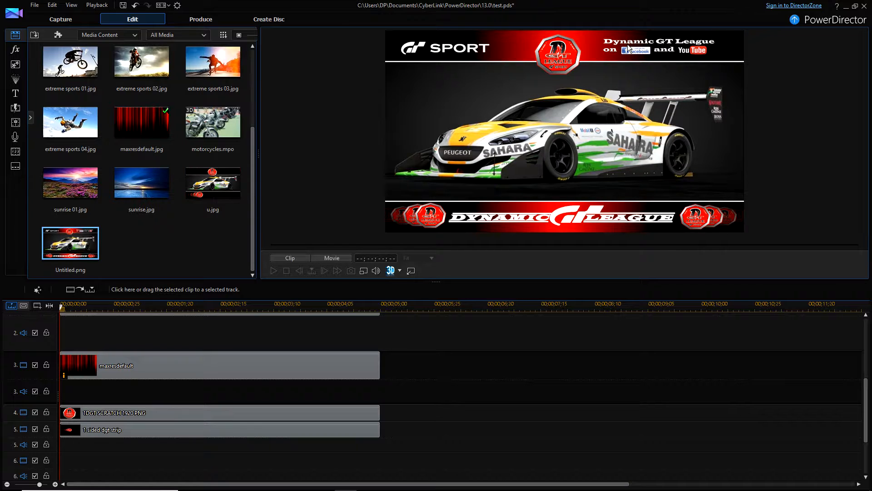
- Add the Default title at the start of video track 6 and open it in the Title Designer
click(16, 93)
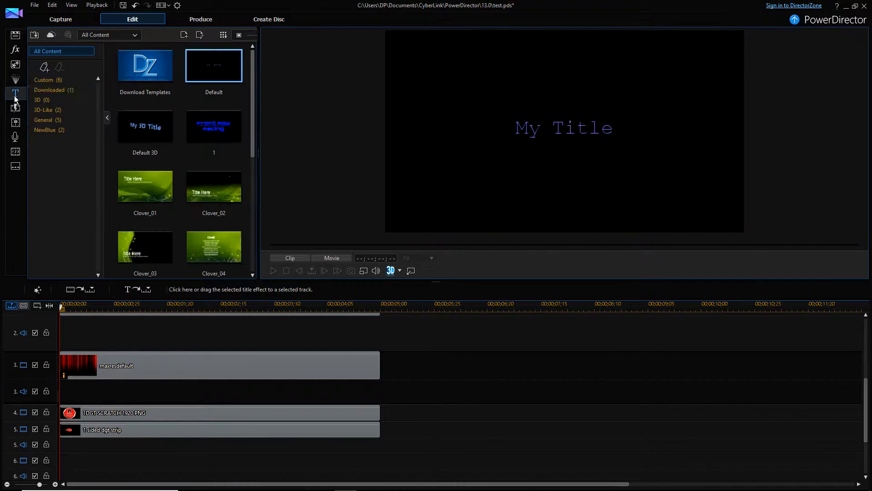
drag(219, 67, 53, 465)
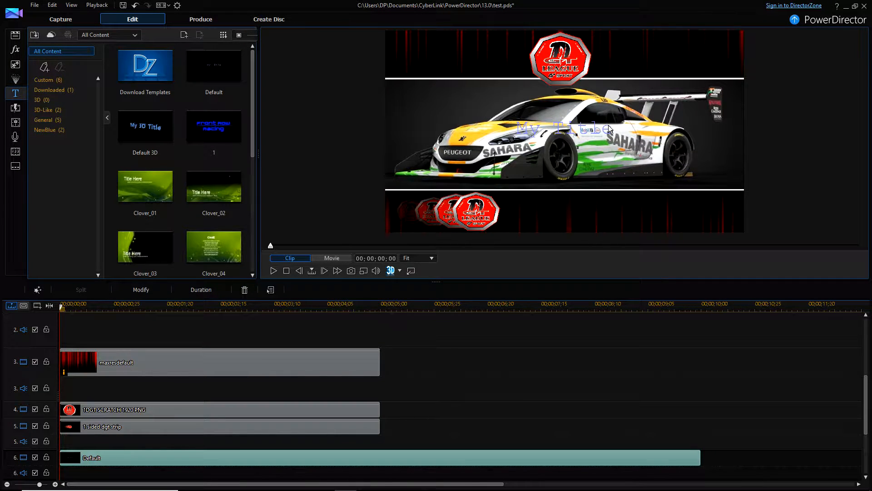
right_click(190, 459)
click(227, 403)
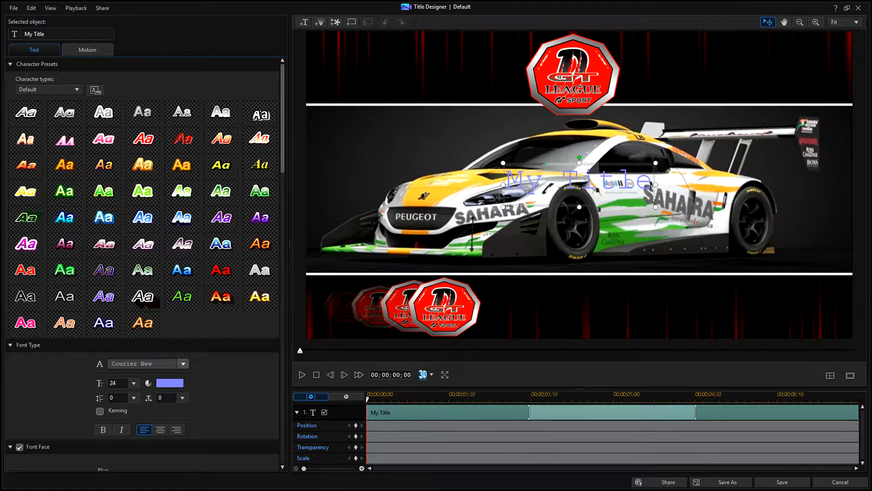
- Replace the title's placeholder text with "Dynamic GT league"
drag(650, 185, 508, 187)
text(D)
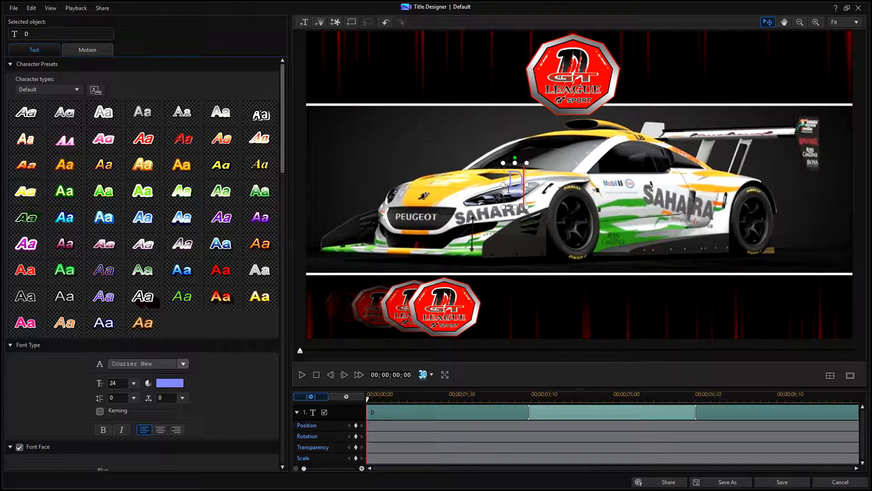
text(ynamic GT league)
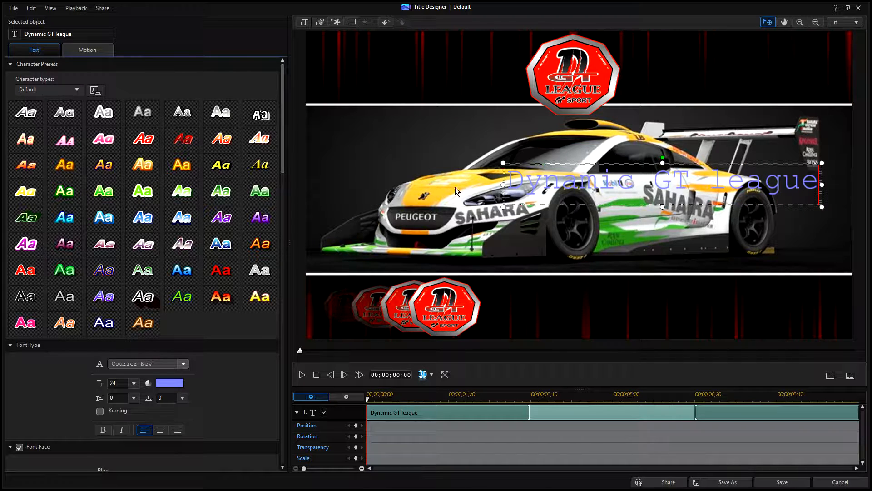
- Try to recolour the "Dynamic GT league" title white and give it a smaller font size
click(175, 383)
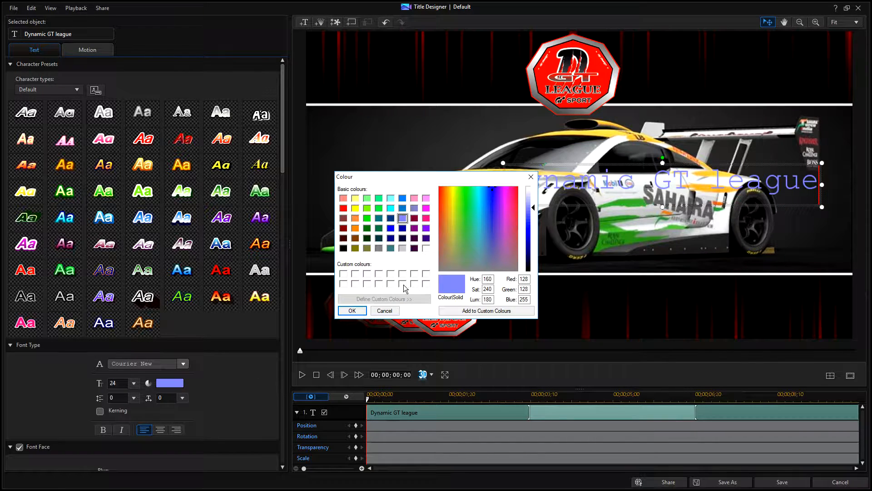
click(425, 248)
click(352, 311)
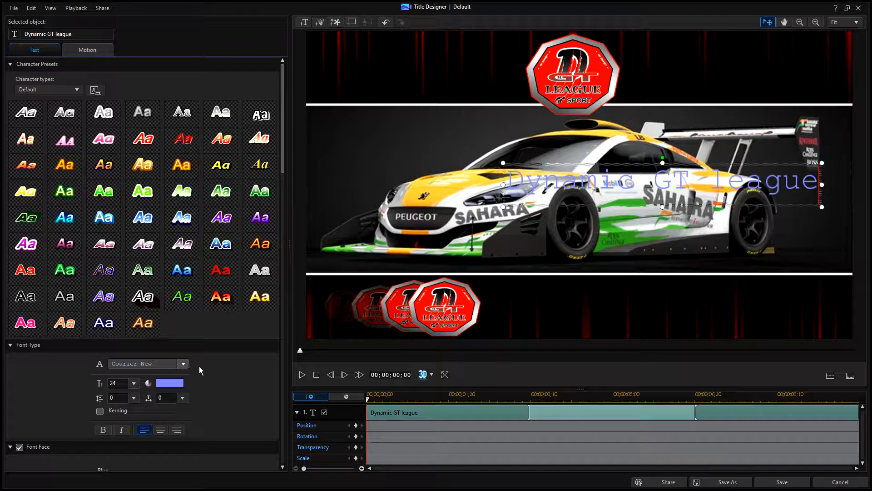
click(133, 383)
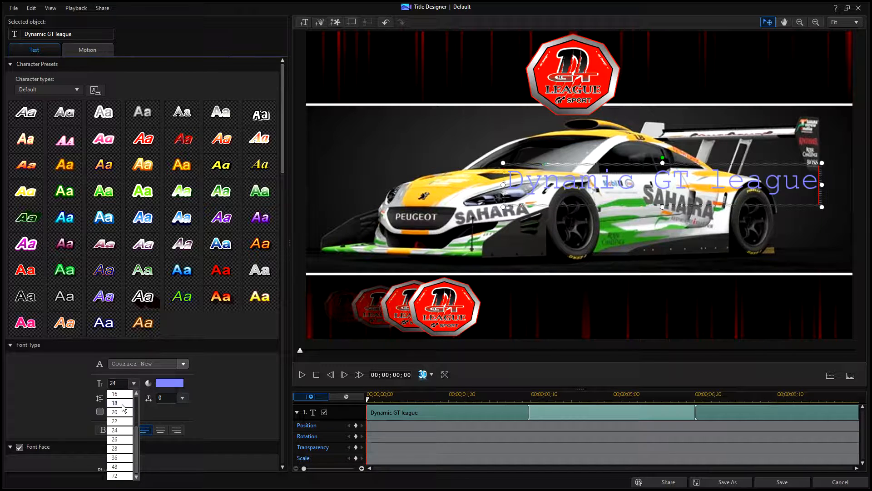
click(122, 404)
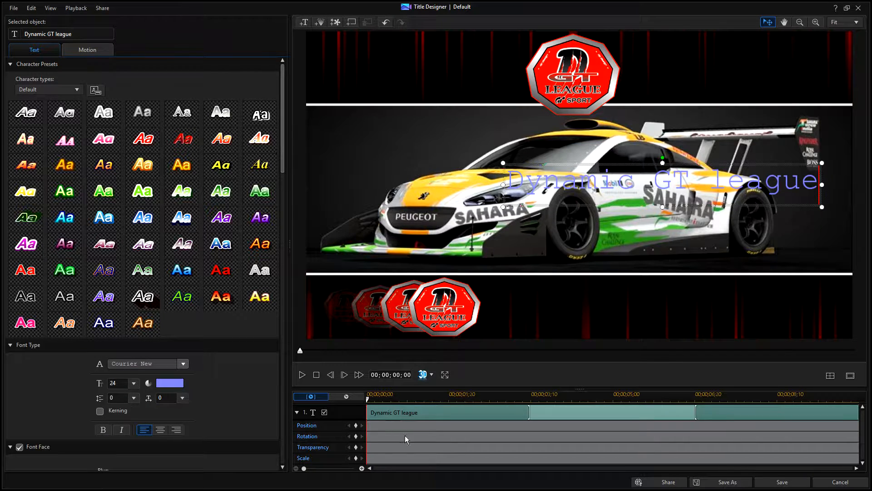
click(133, 383)
click(122, 394)
click(132, 385)
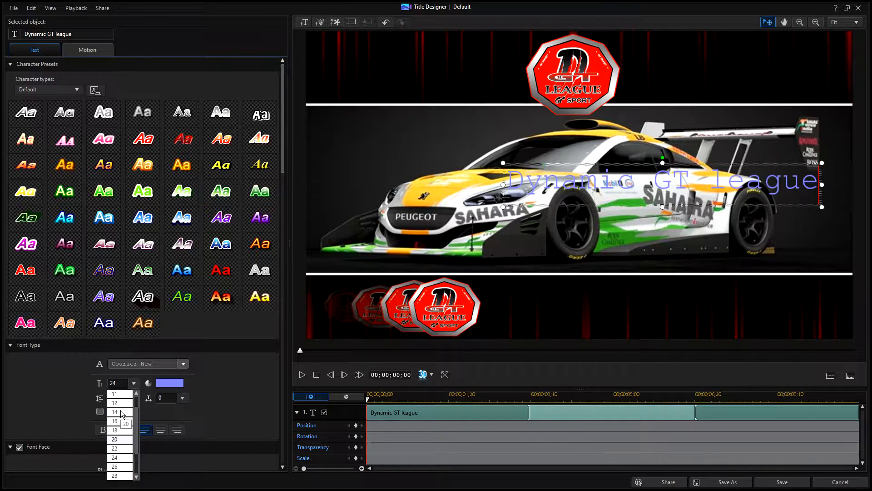
click(123, 396)
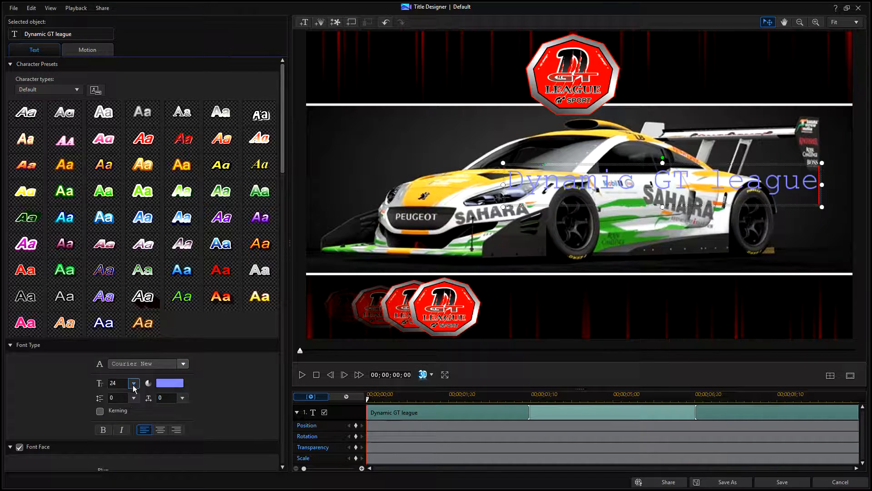
- Set the "Dynamic GT league" title's font size to 18 and its text colour to white
click(133, 383)
click(117, 435)
click(134, 383)
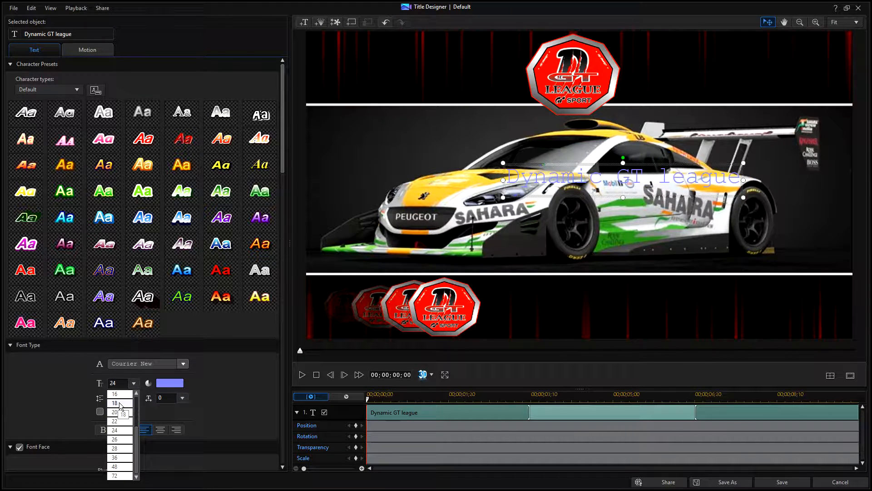
click(119, 403)
click(173, 386)
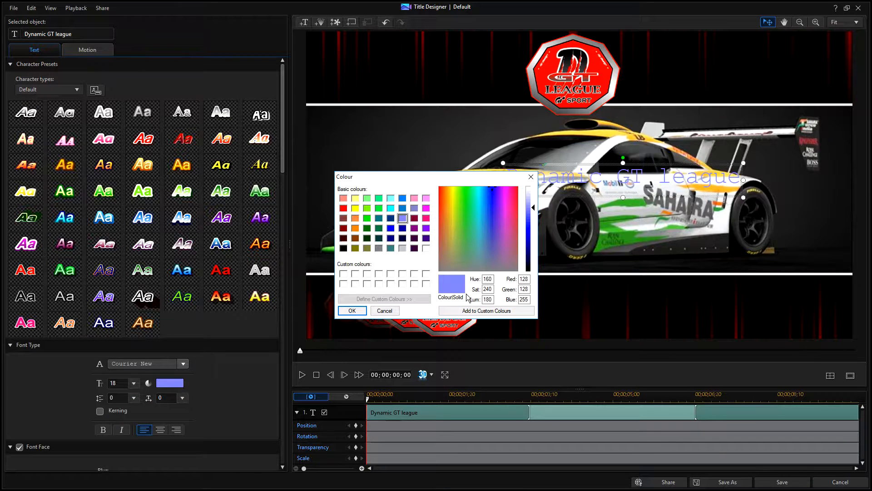
click(351, 314)
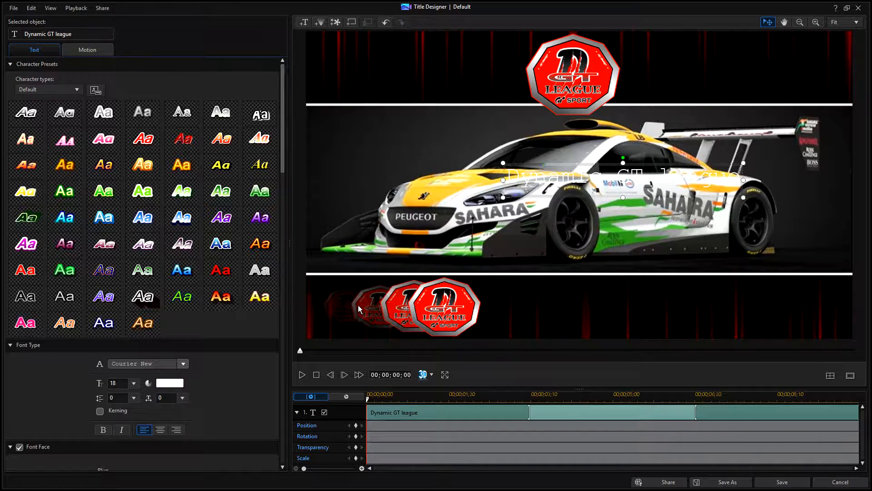
- Move the title into the upper striped border, to the right of the DGT logo, and save it
click(649, 167)
click(649, 166)
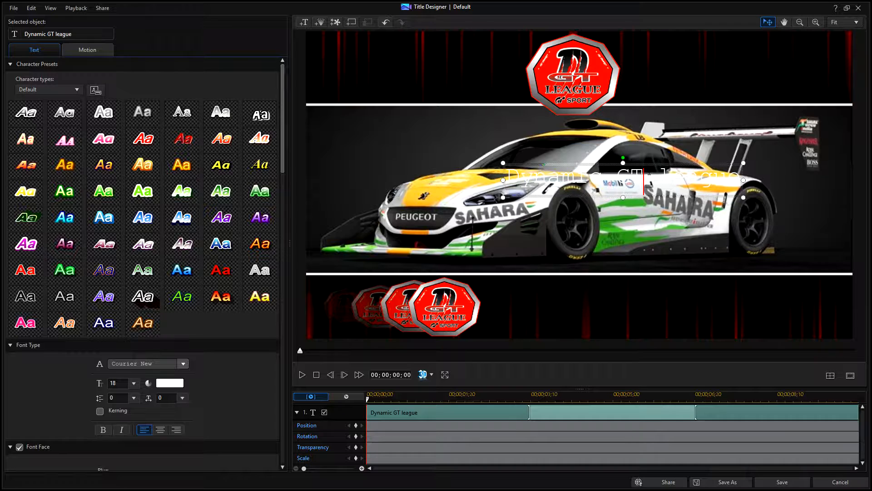
drag(650, 163, 758, 40)
click(782, 482)
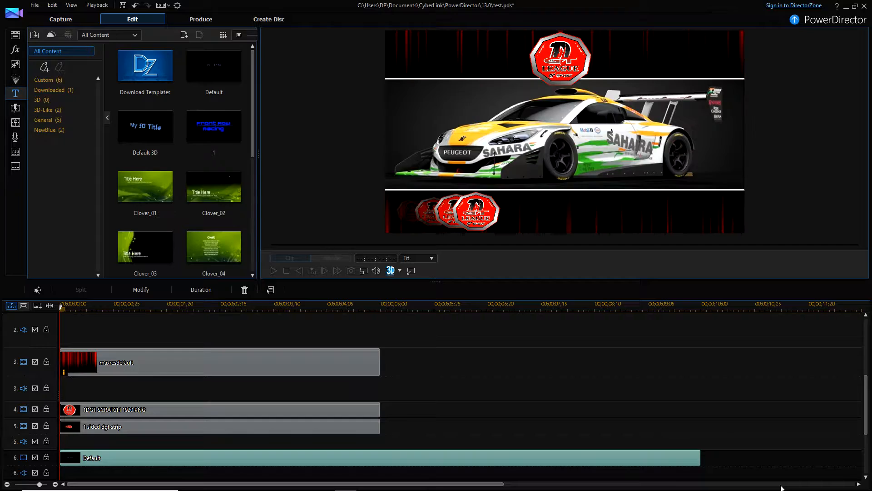
- Compare the finished Untitled.png image in the media library with the layered composition at 00;00;00;05
click(16, 36)
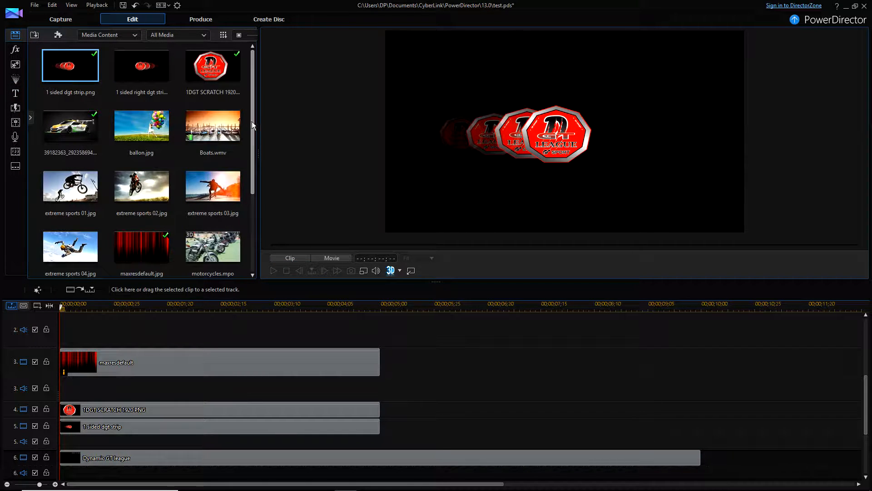
drag(251, 122, 260, 263)
click(61, 245)
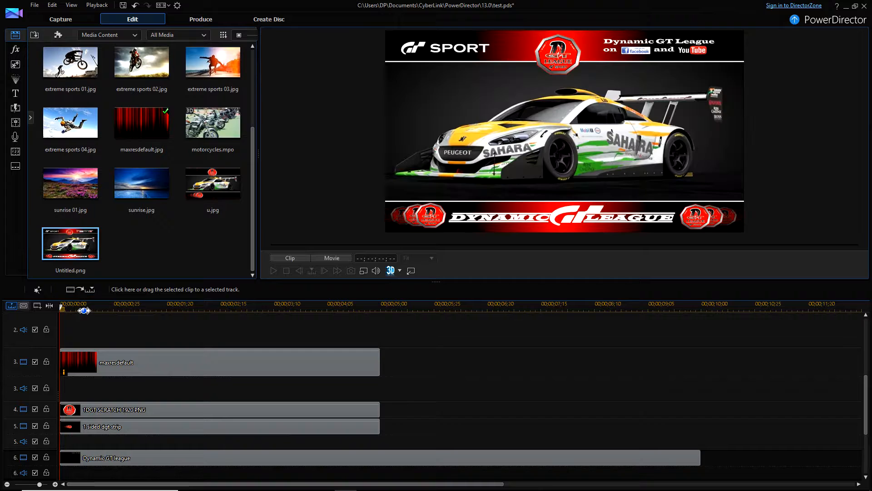
click(71, 307)
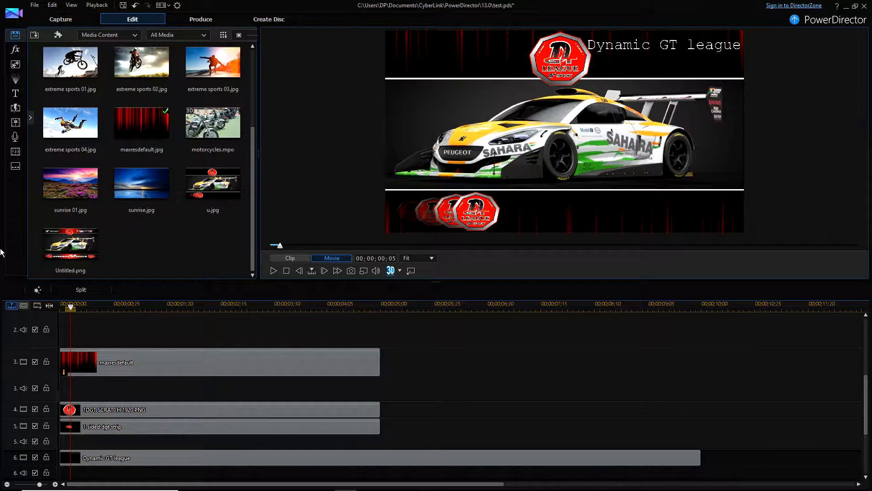
- Start a new project without saving the changes to the test project
click(35, 6)
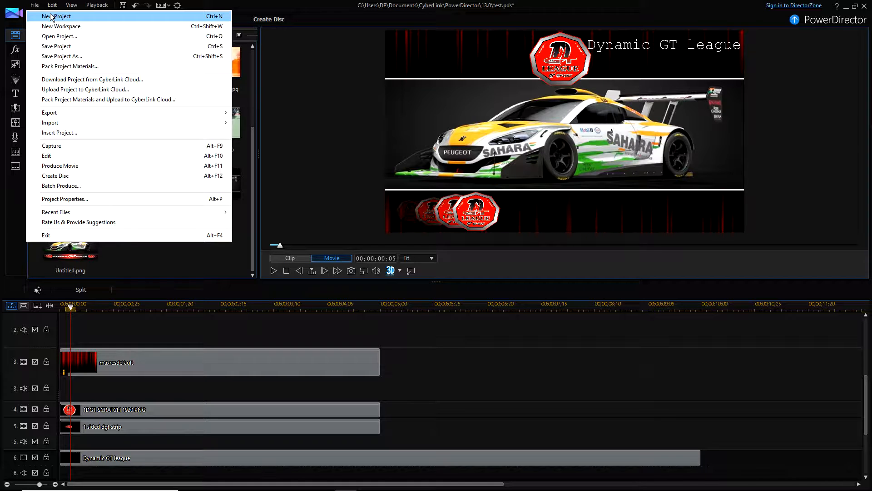
click(51, 17)
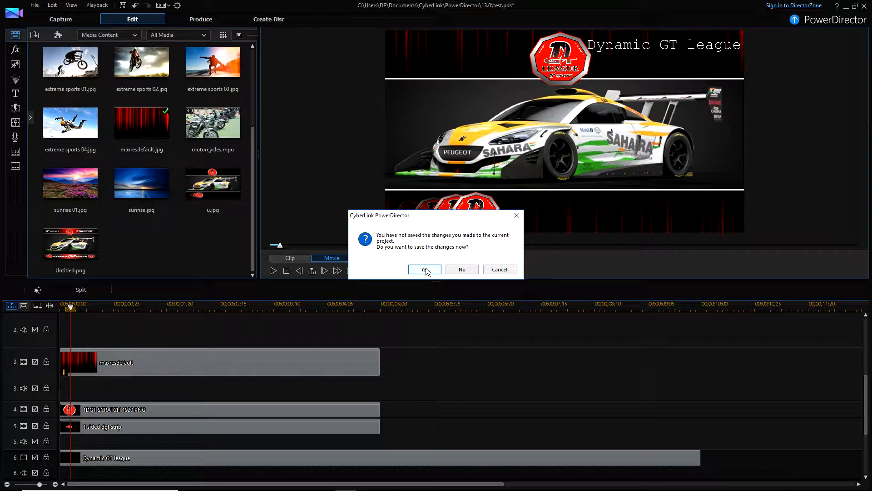
click(466, 269)
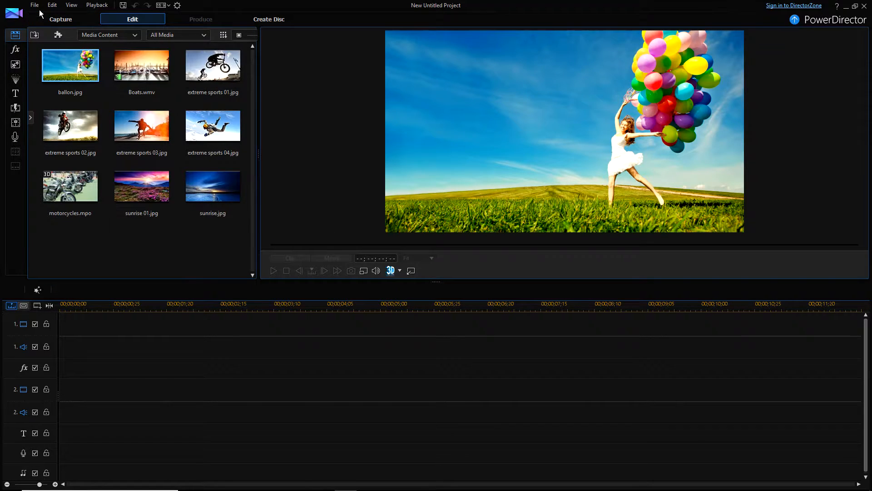
- Open the project 1 a dp guide contents and merge its media files with the current library
click(34, 6)
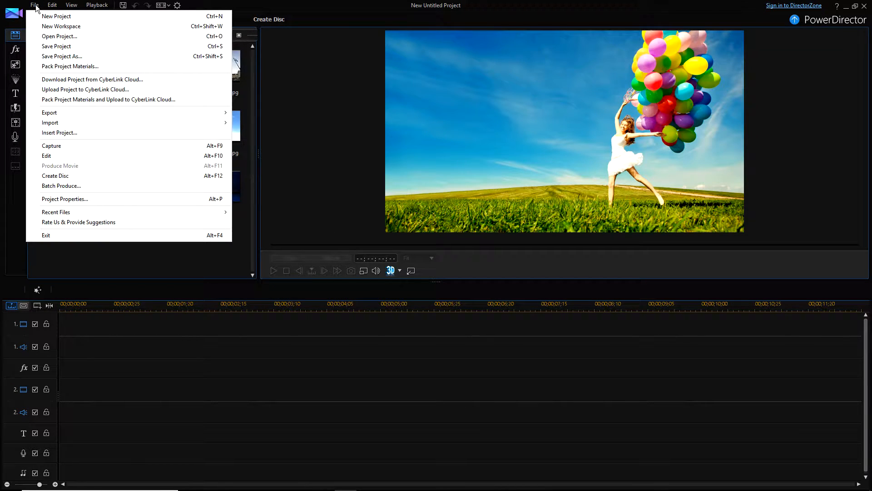
click(57, 36)
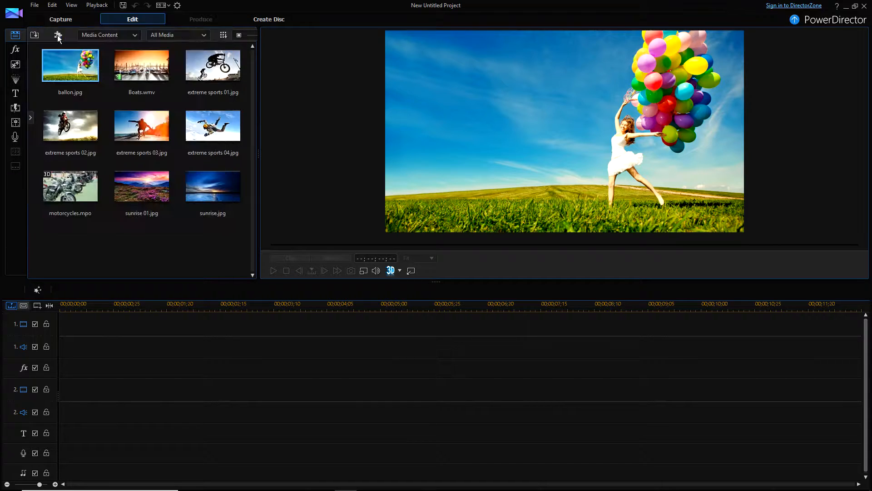
scroll(168, 165, down, 5)
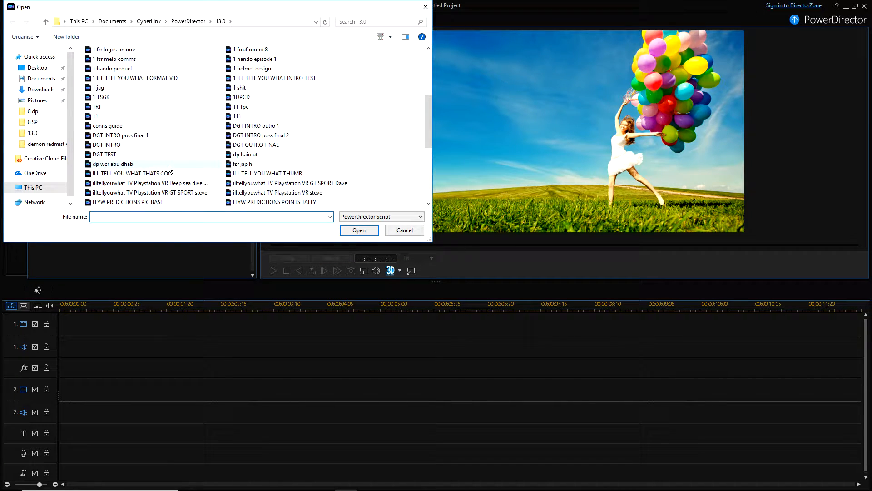
scroll(168, 168, up, 5)
click(147, 89)
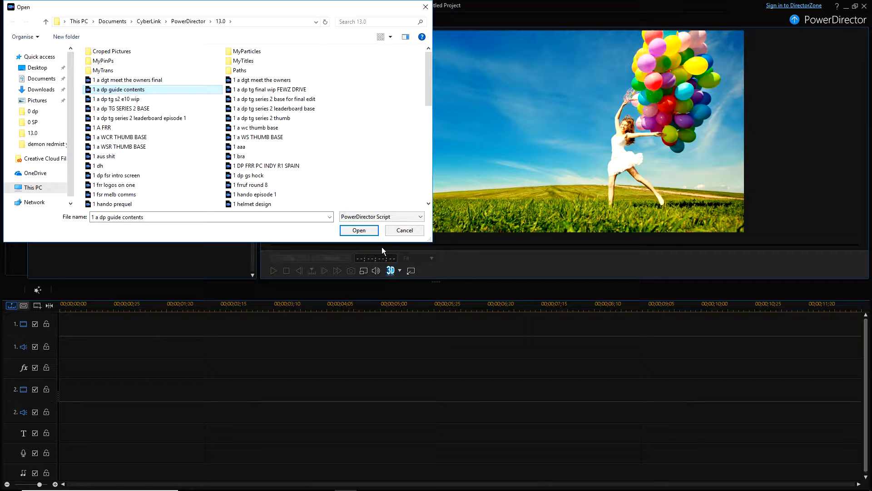
click(359, 230)
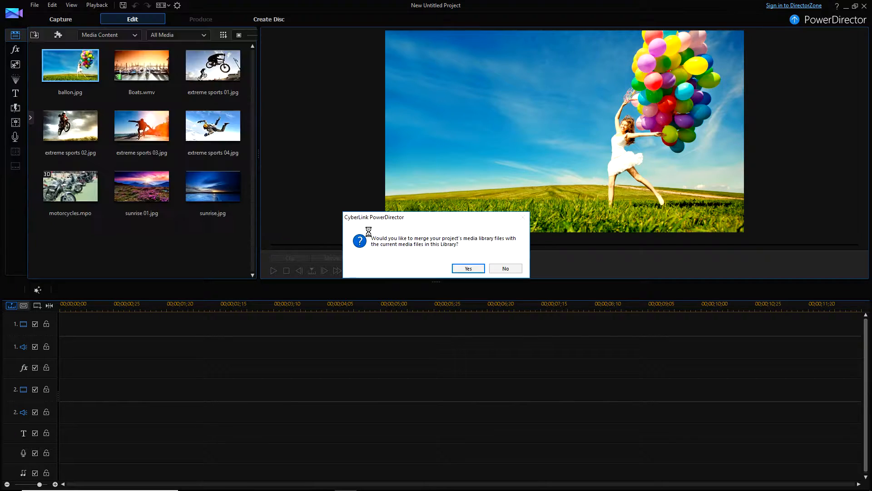
click(460, 271)
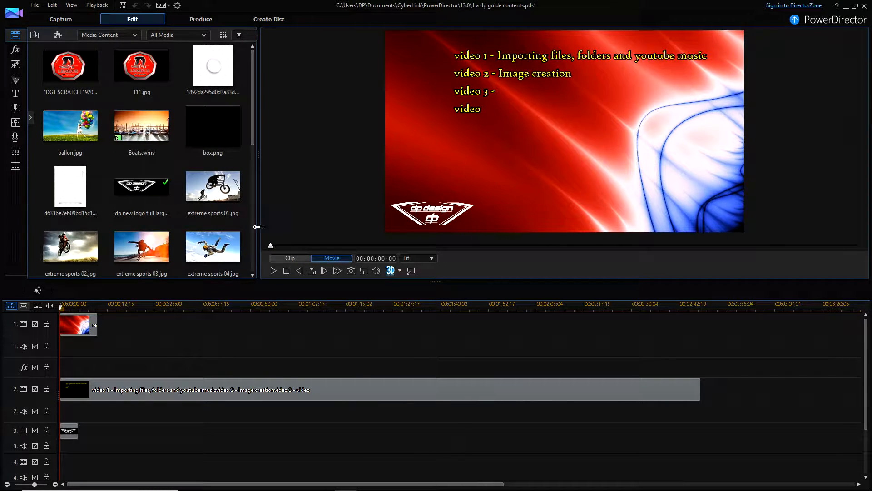
- Place white box.png at the start of video track 4, scale it down and position it over the "video 1" line
drag(253, 116, 262, 266)
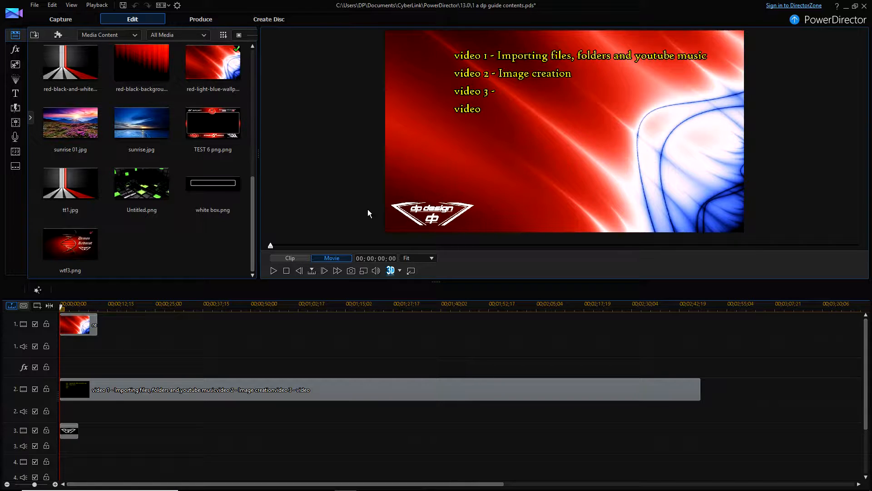
drag(214, 183, 89, 457)
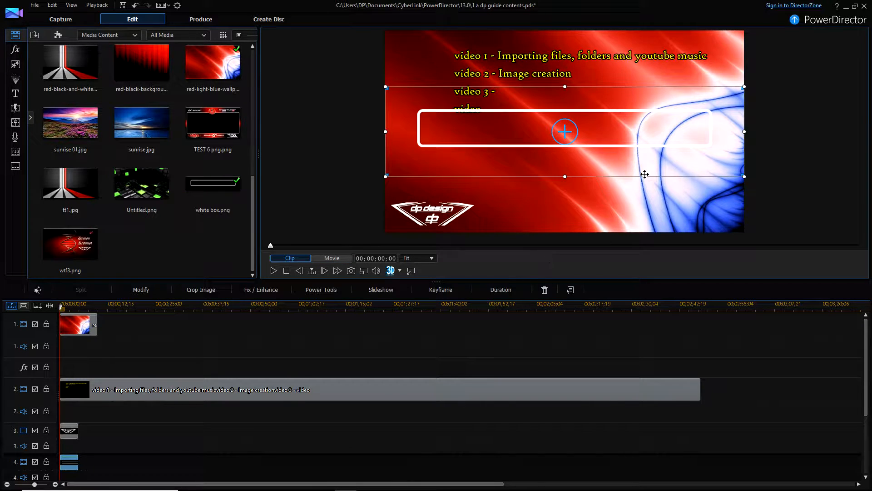
drag(565, 176, 565, 150)
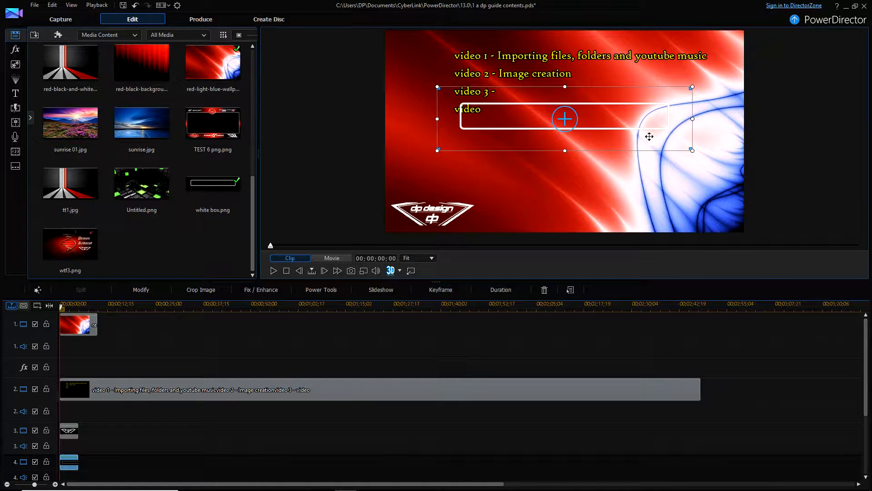
drag(630, 112, 619, 72)
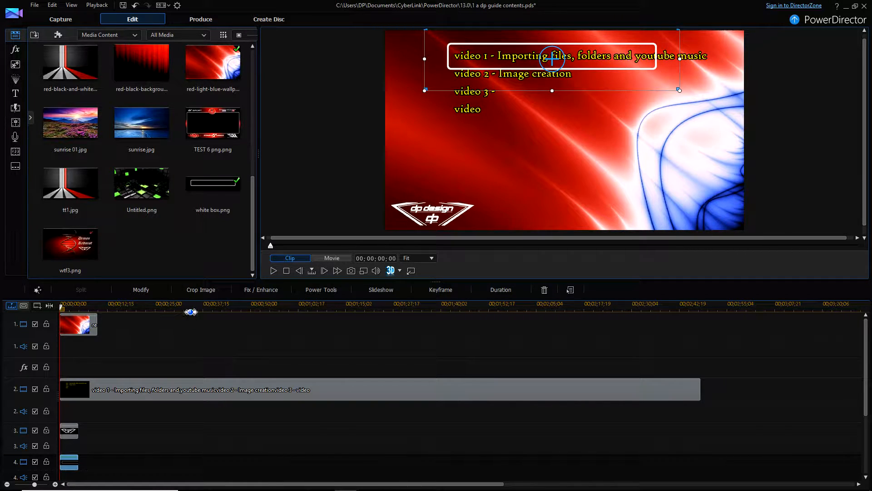
- Reshape the white box without keeping its aspect ratio to about 0.903 wide and 0.213 high, framing the whole "video 1" line, and save it
click(141, 294)
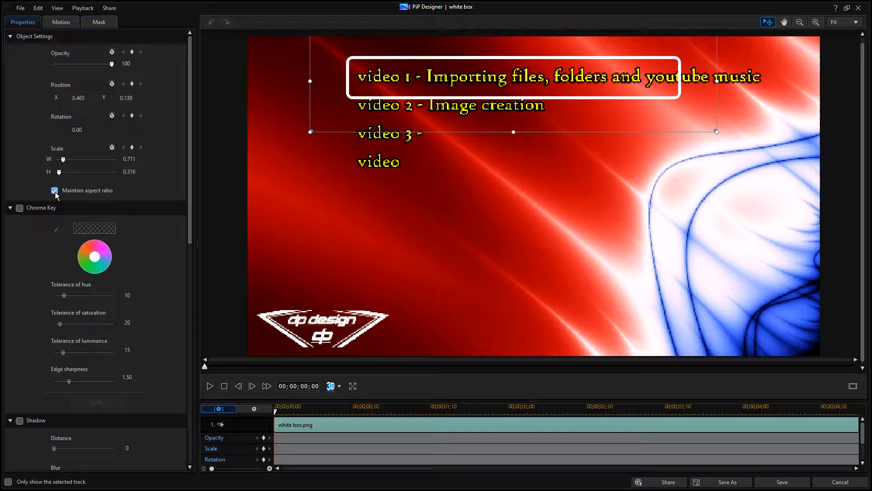
click(55, 191)
drag(513, 132, 514, 98)
drag(543, 55, 544, 69)
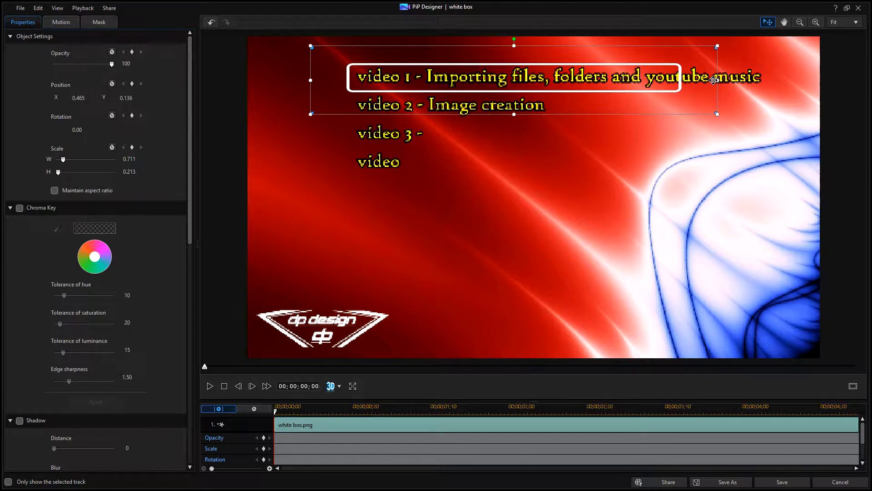
drag(717, 80, 811, 85)
drag(311, 81, 303, 80)
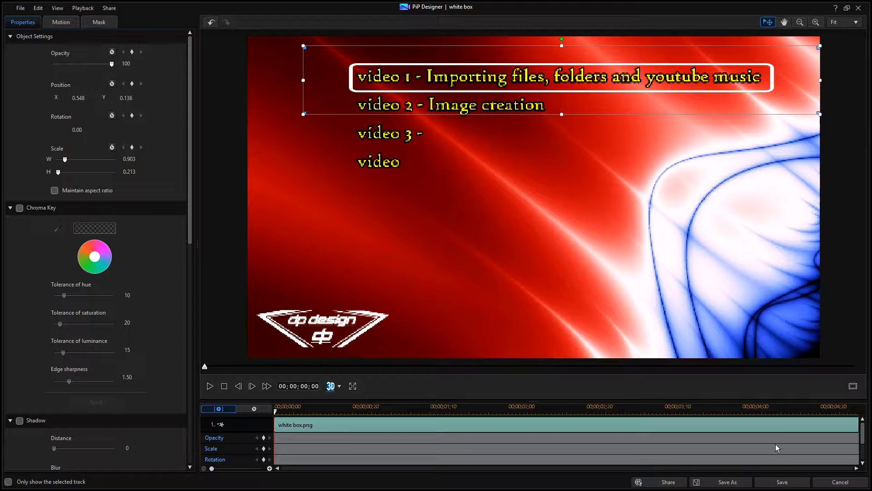
click(781, 482)
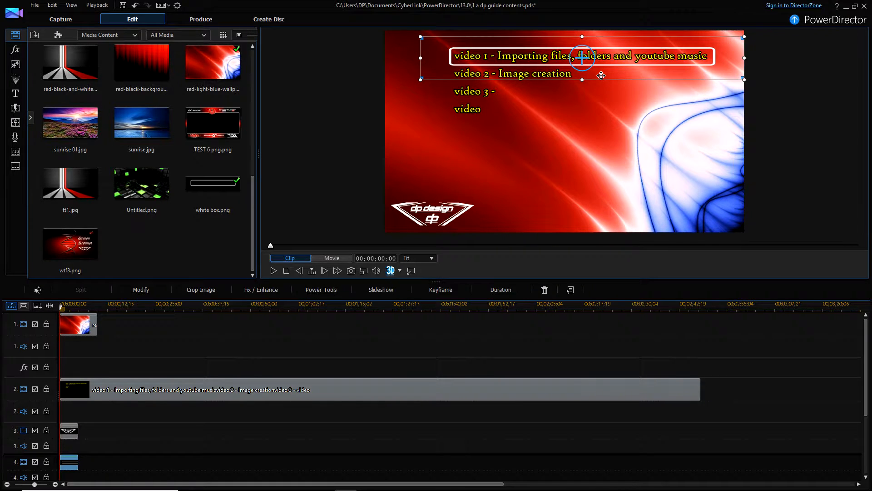
- Move the white box down to the "video 3" line and on to the last "video" line
drag(614, 57, 614, 92)
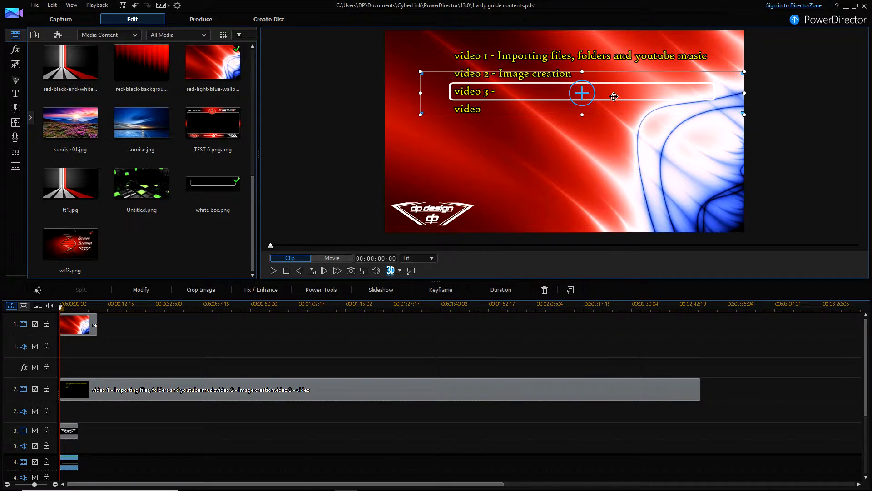
drag(614, 91, 613, 111)
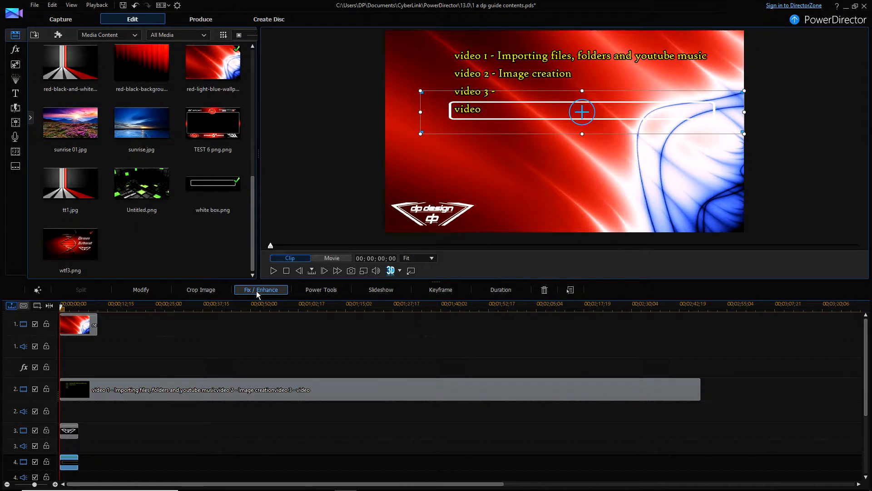
- Look at the white box clip's power tool settings and the Slideshow Creator styles without creating a slideshow
click(328, 291)
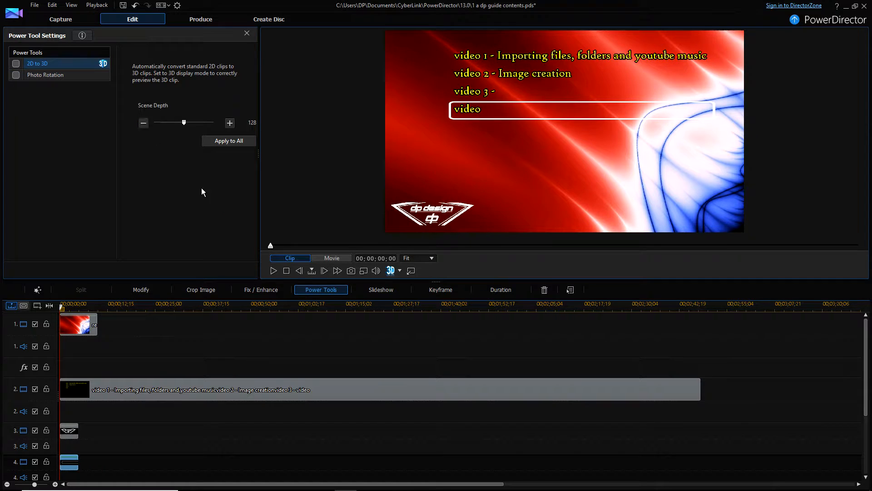
click(383, 291)
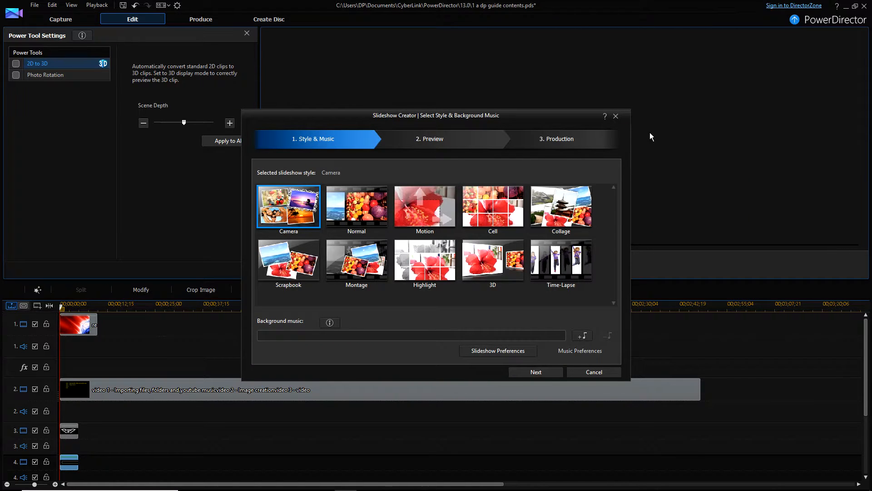
click(616, 117)
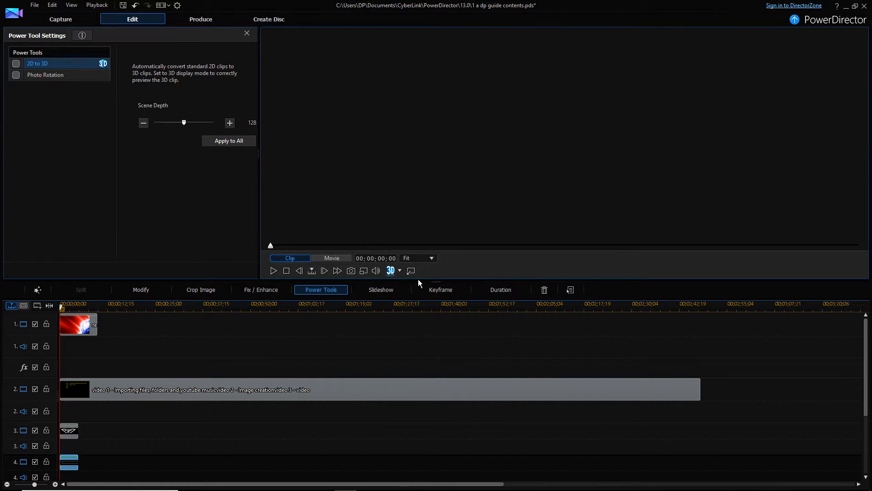
- Examine the white box clip's keyframe settings, including its Clip Attributes, and close them without changes
click(437, 290)
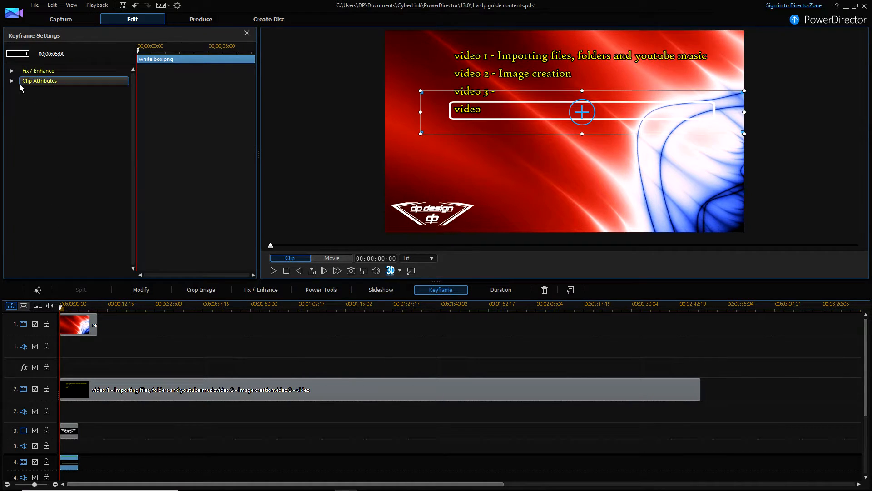
click(12, 81)
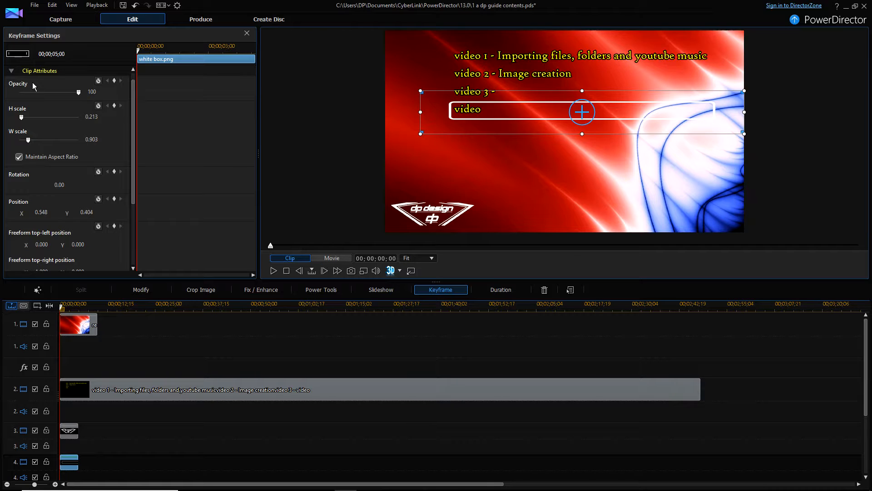
click(12, 71)
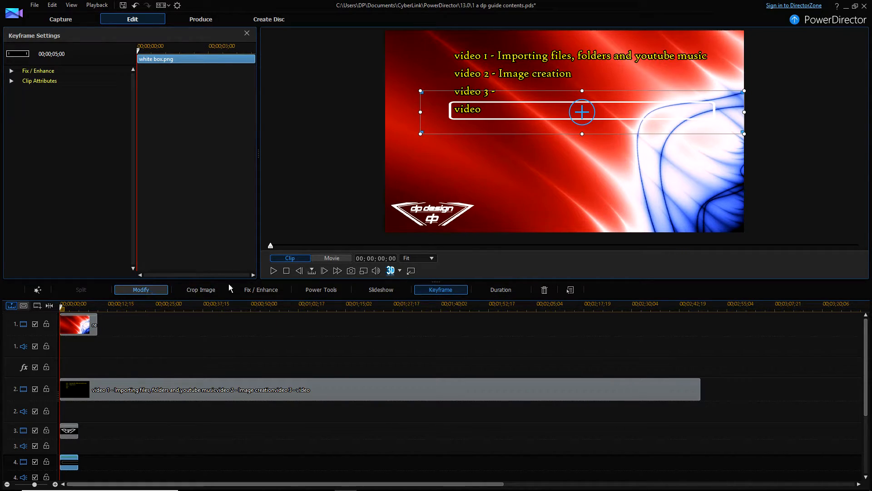
click(247, 37)
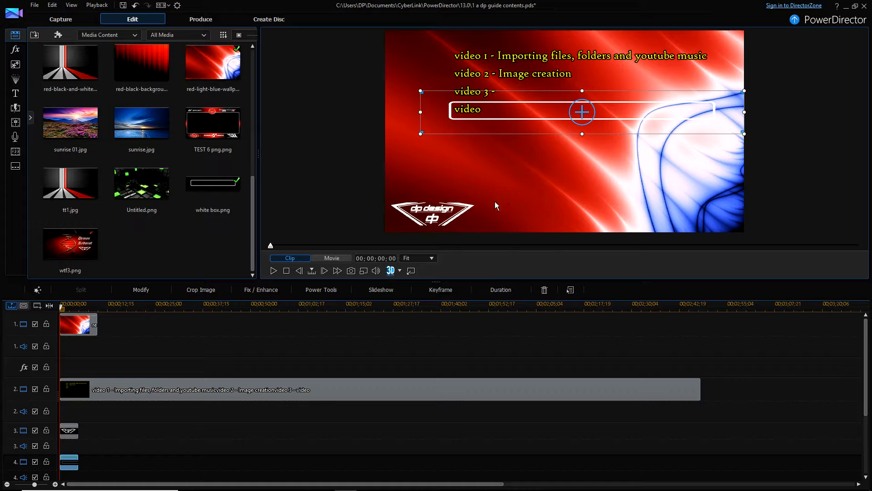
- Take a snapshot of the current preview frame and save it as a JPG under the suggested file name
click(350, 271)
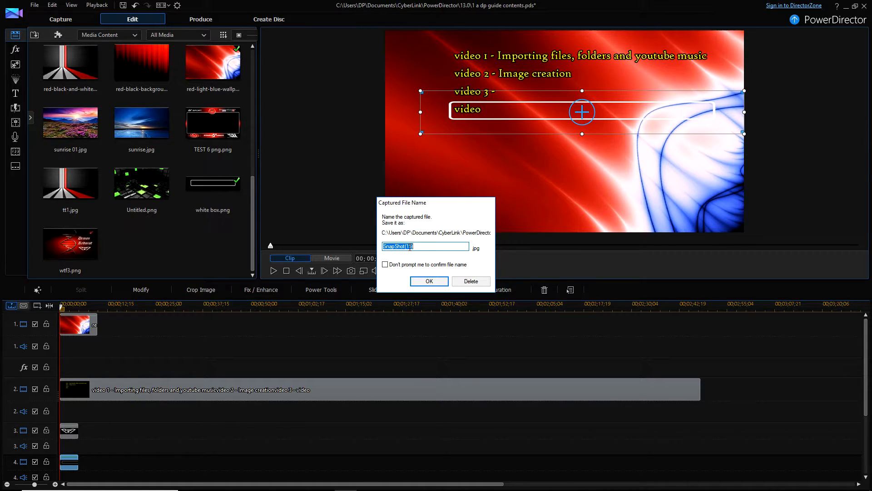
click(430, 281)
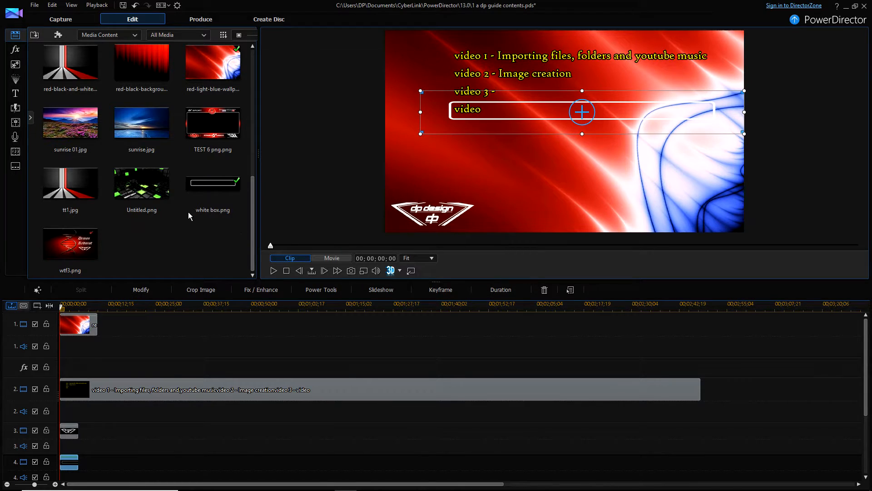